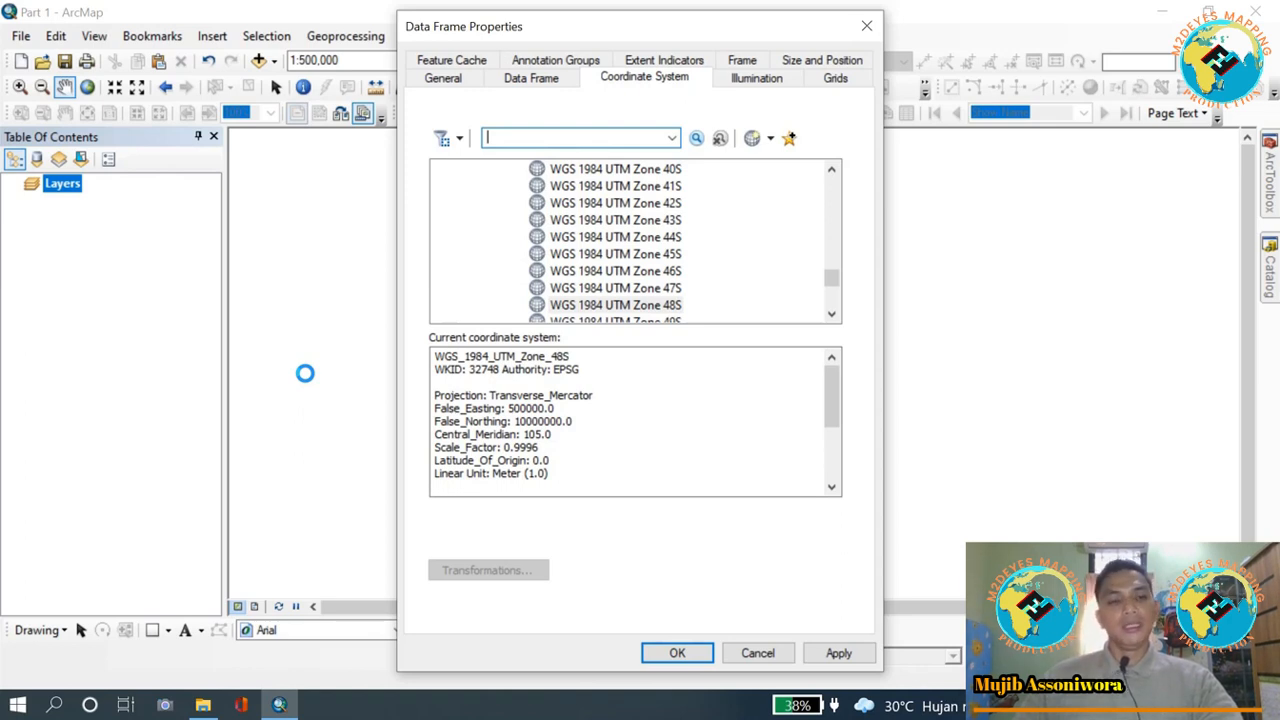
- Close the data frame properties without changes and add the raster Peta Dasar DKI Jakarta.png to the map
left_click(758, 653)
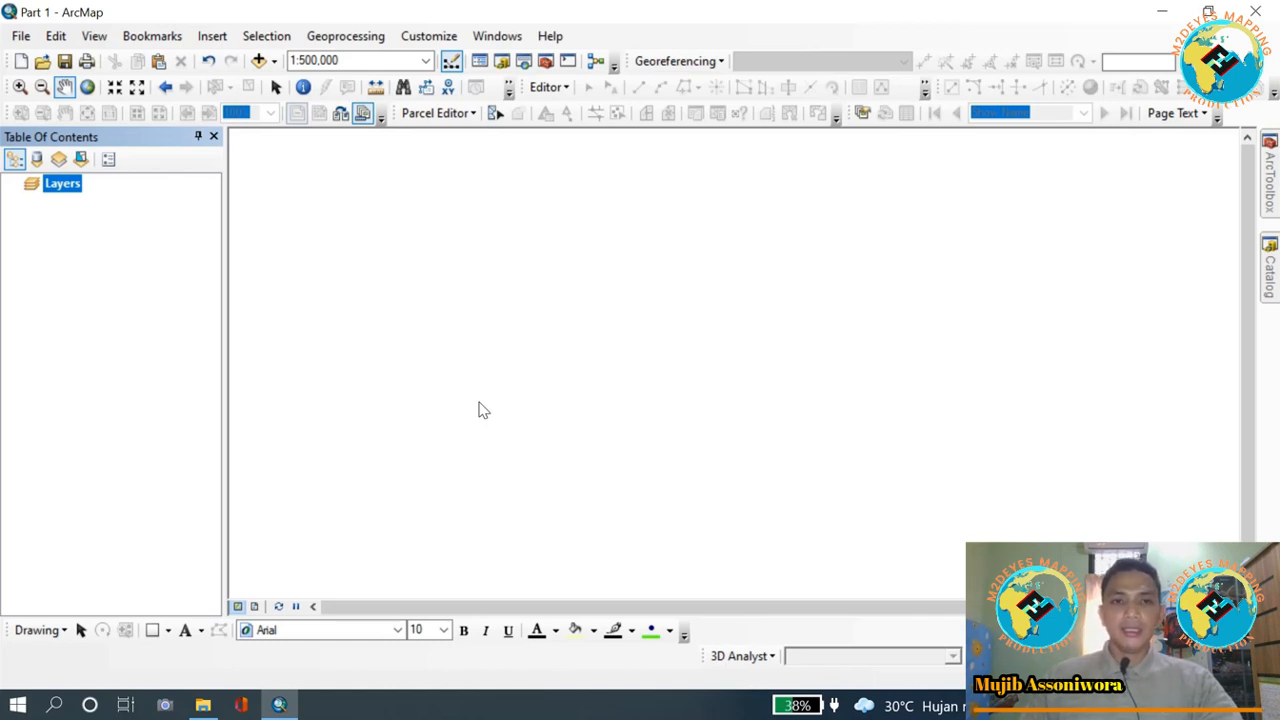
left_click(258, 60)
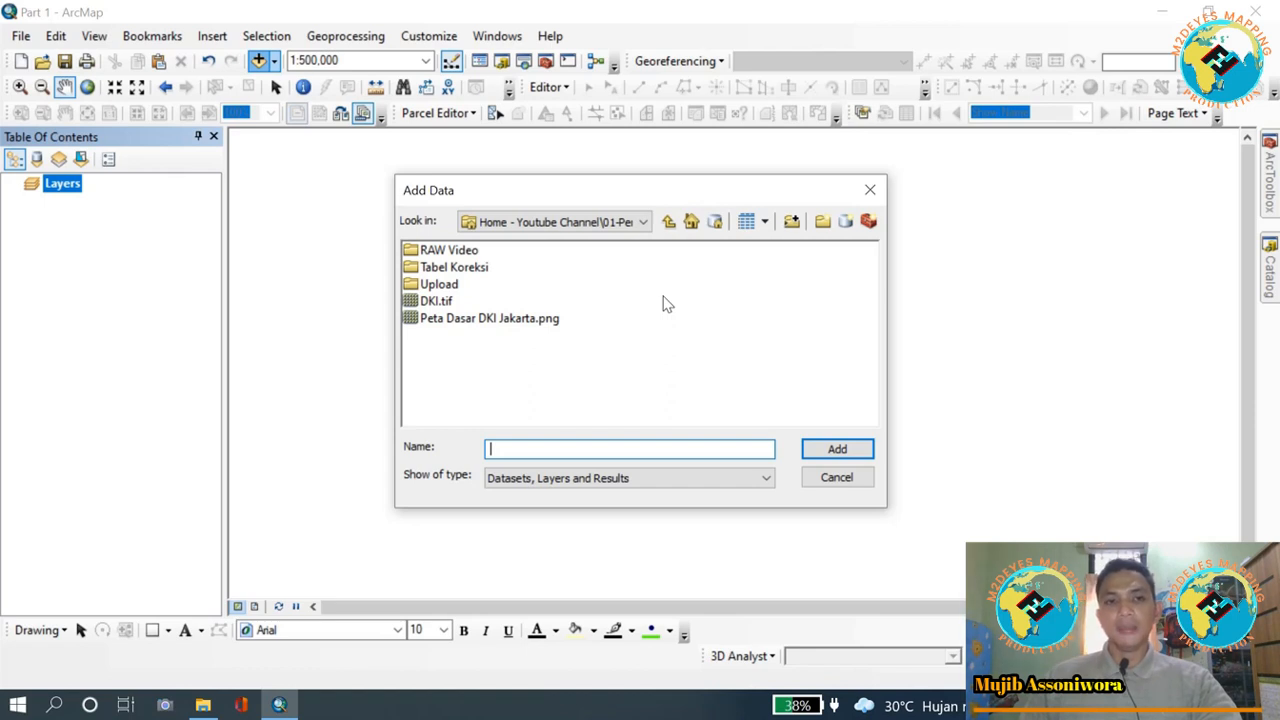
left_click(518, 325)
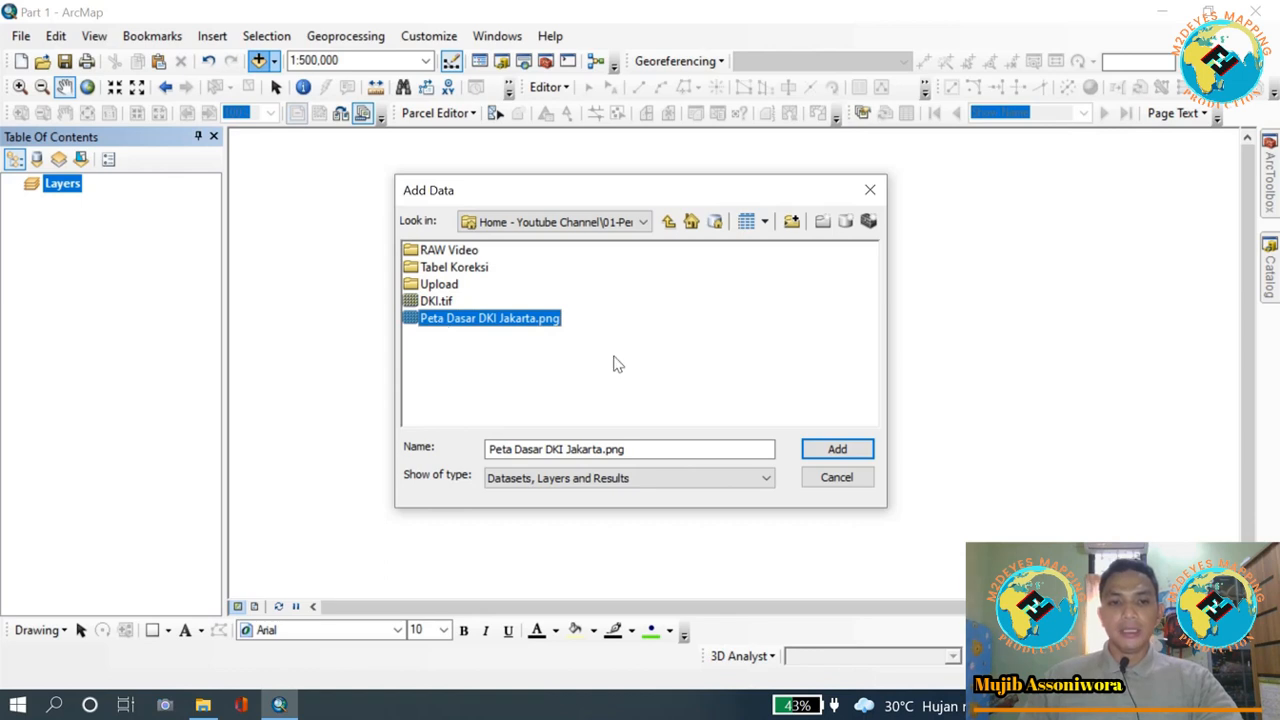
left_click(836, 449)
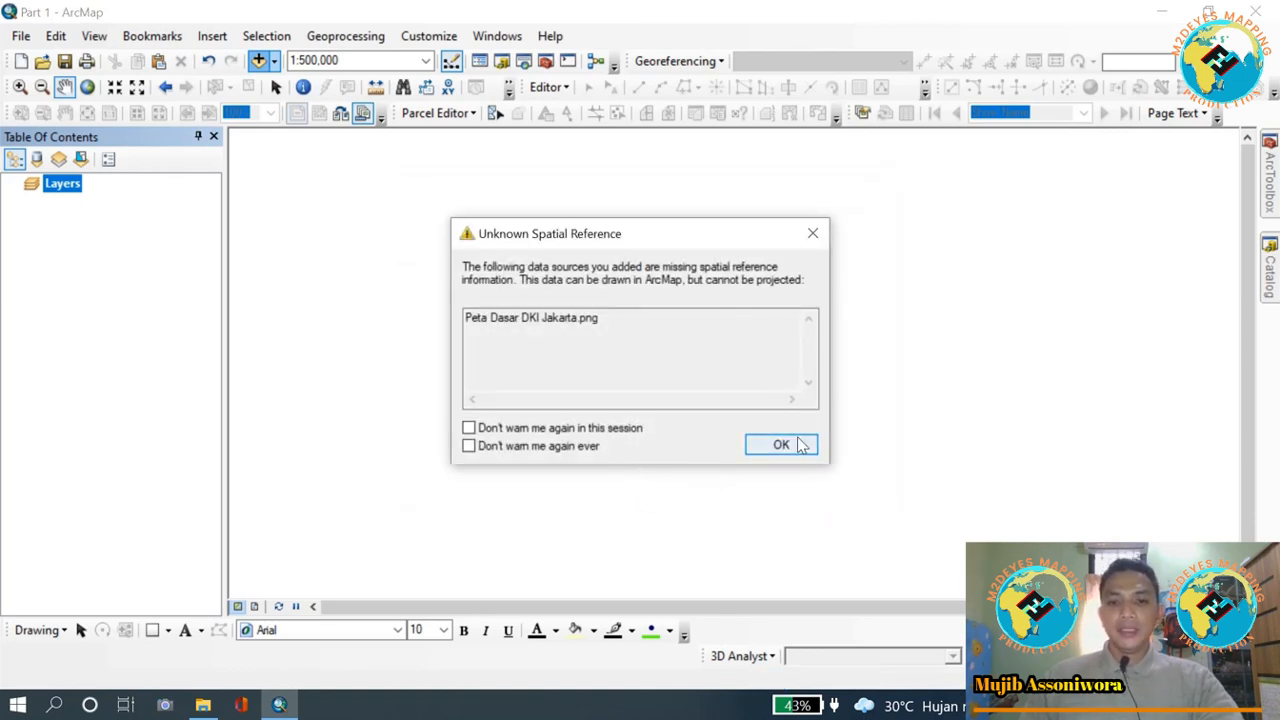
left_click(797, 446)
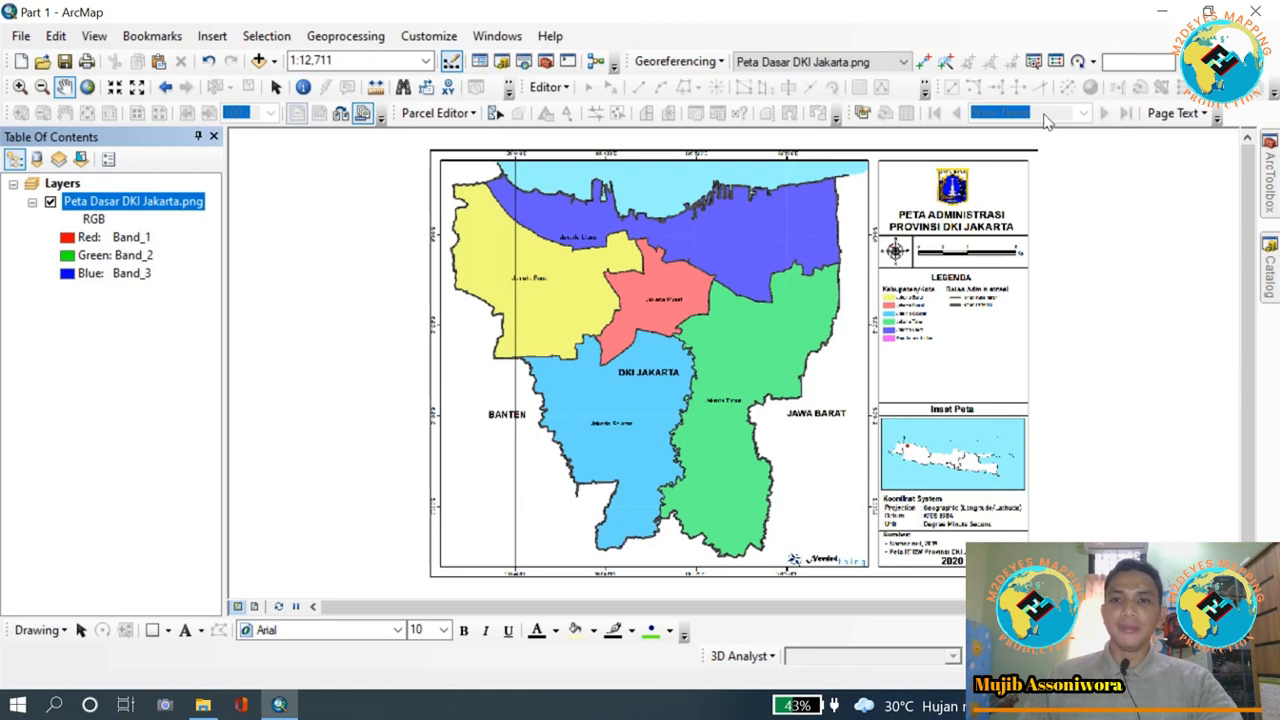
- Load the DKI control point file from the Tabel Koreksi folder into the raster's link table and zoom to the raster layer
left_click(1056, 62)
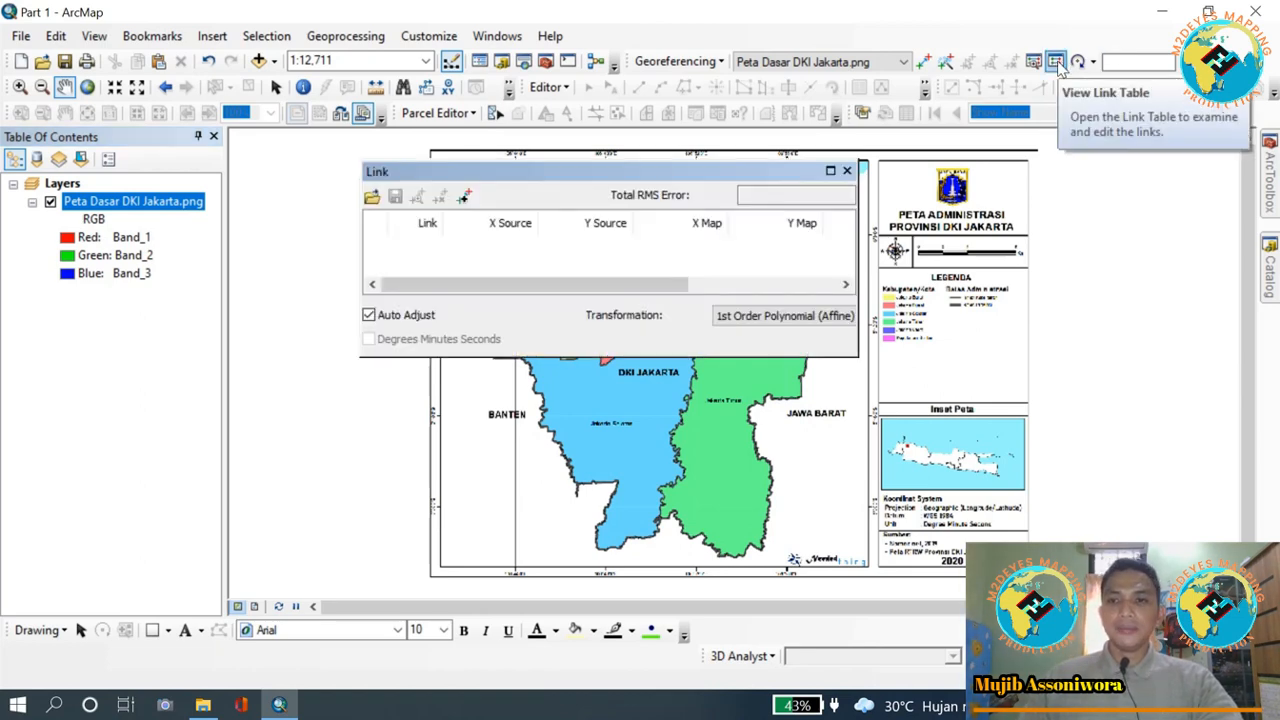
left_click(371, 196)
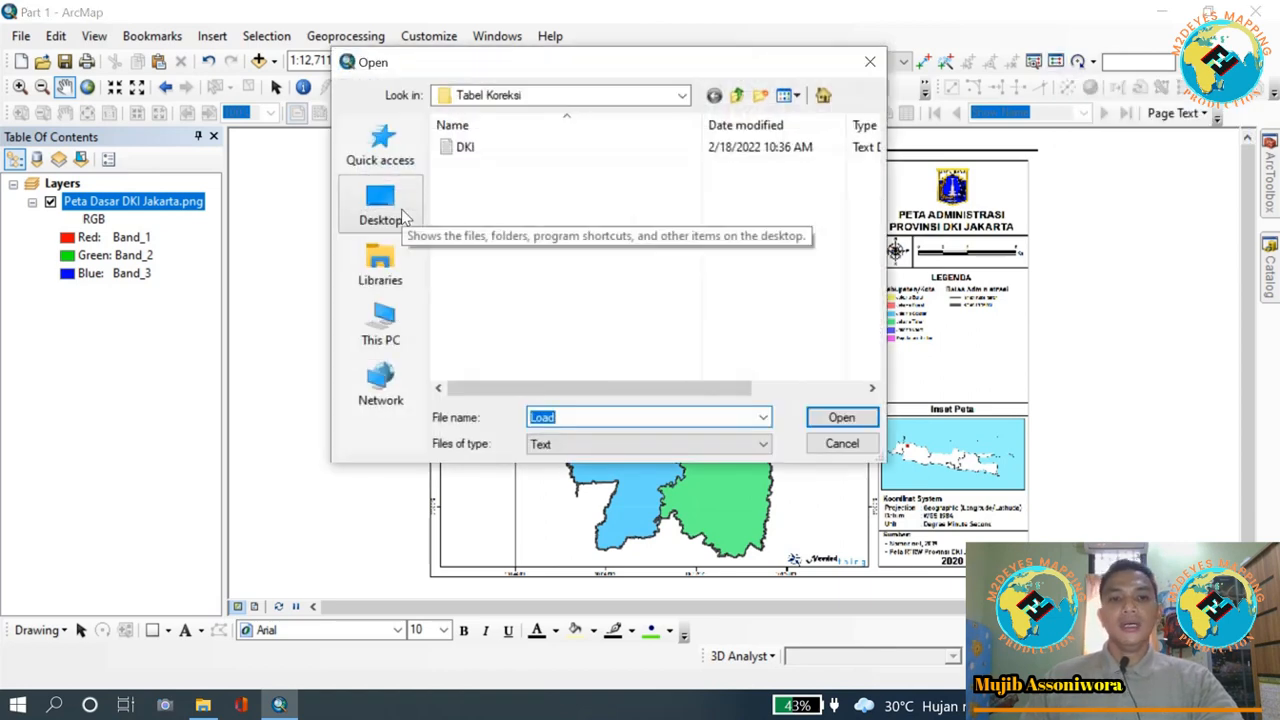
left_click(455, 148)
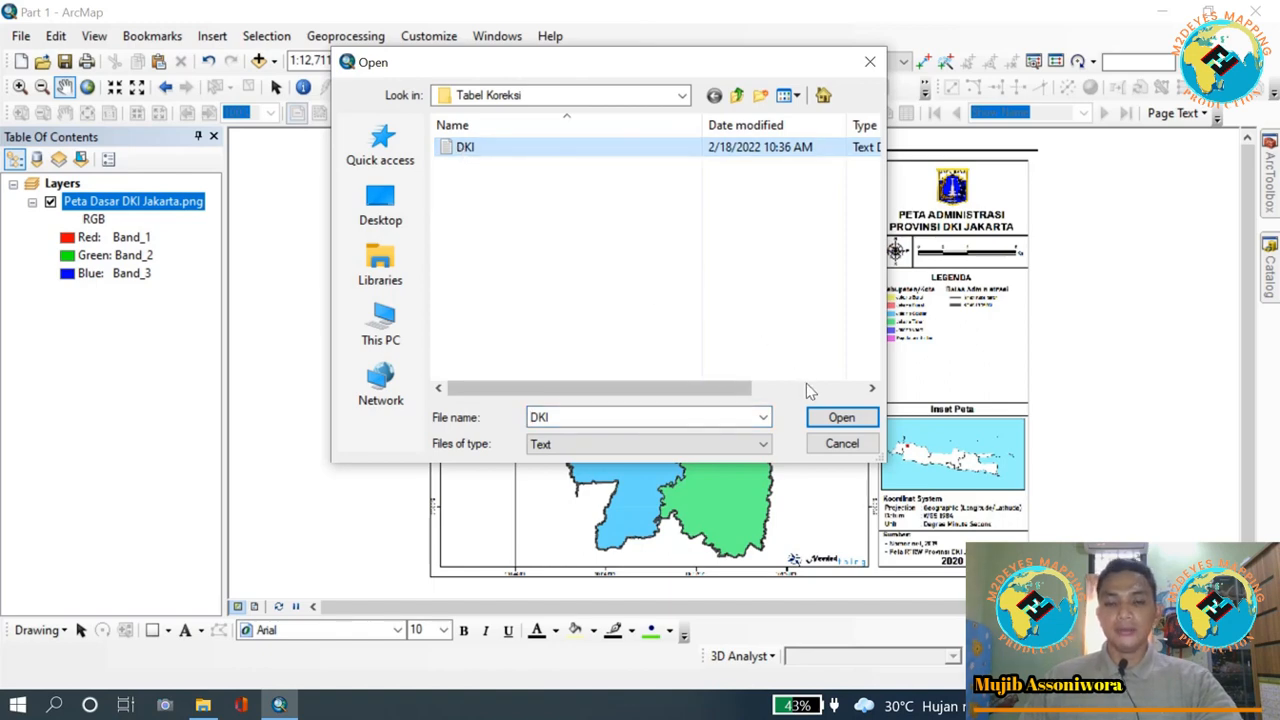
left_click(838, 420)
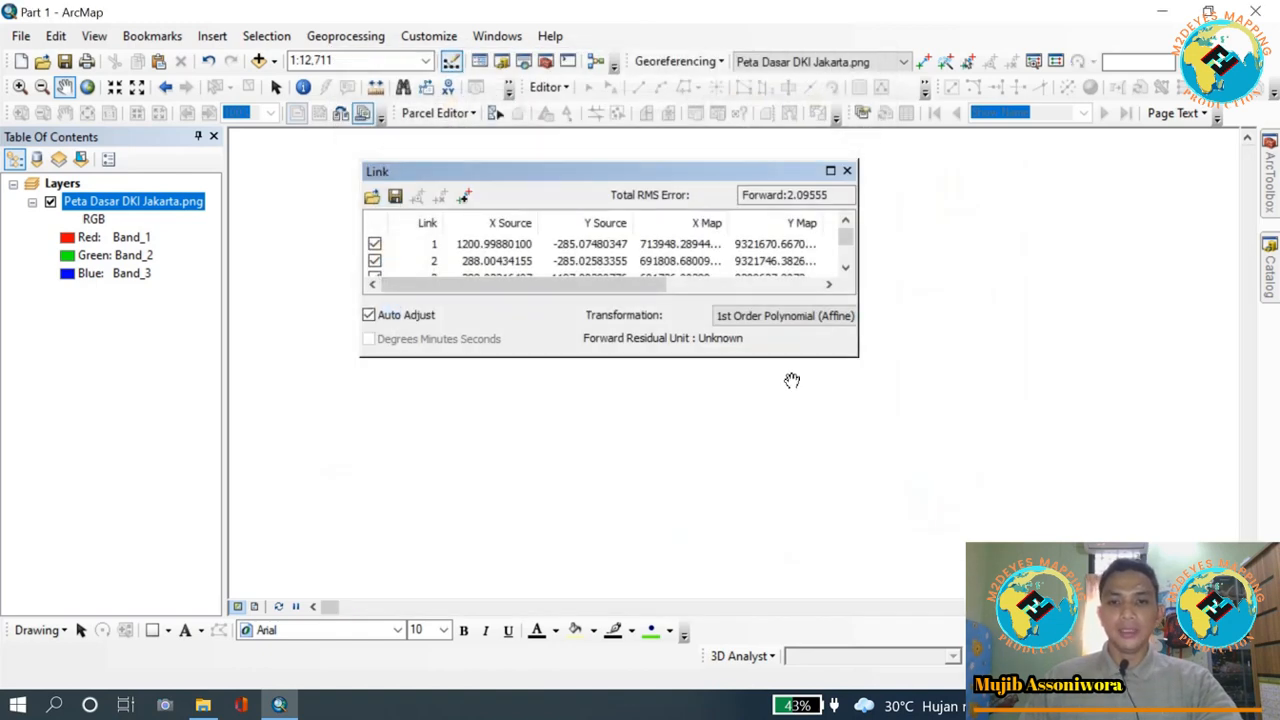
left_click(846, 172)
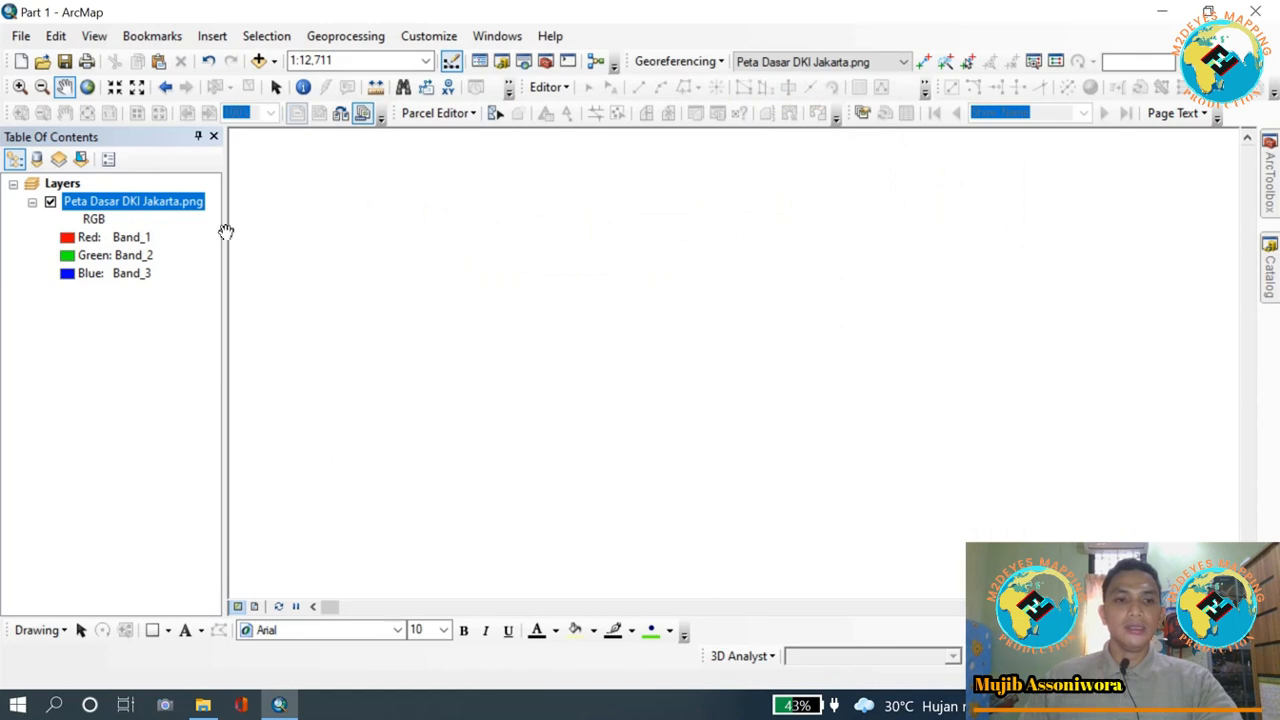
right_click(178, 205)
left_click(192, 306)
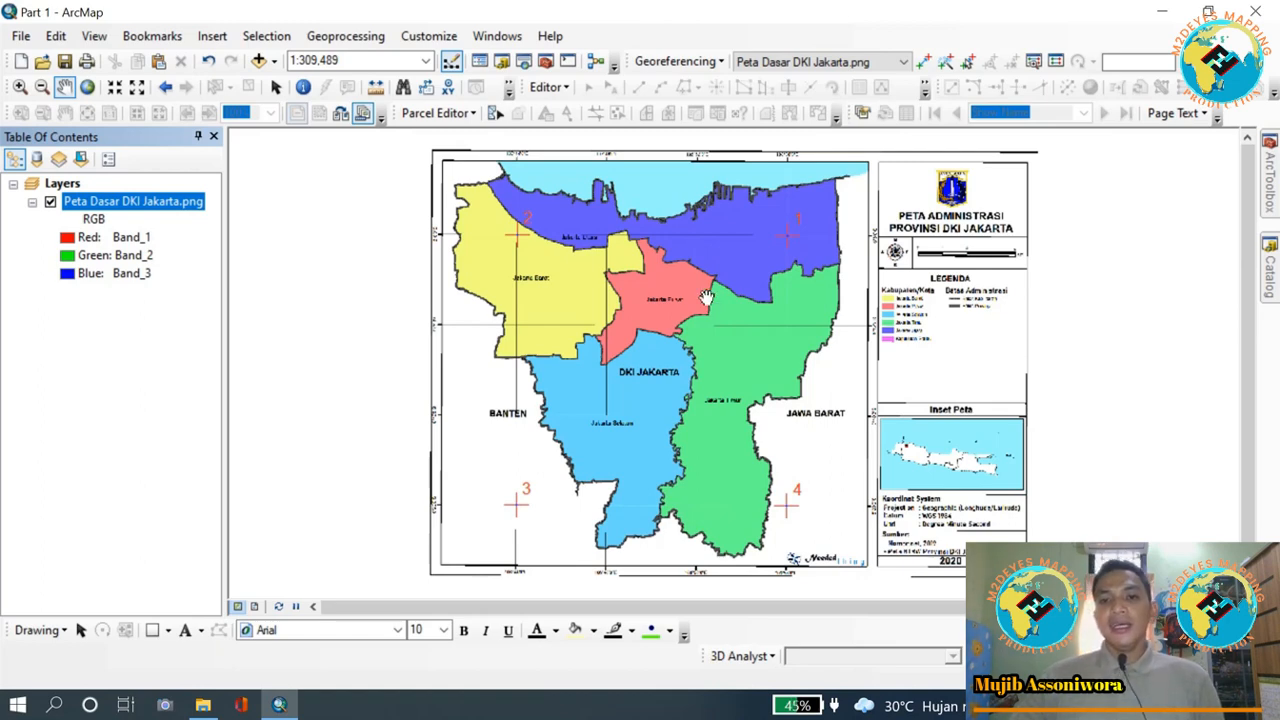
left_click_drag(656, 279, 626, 276)
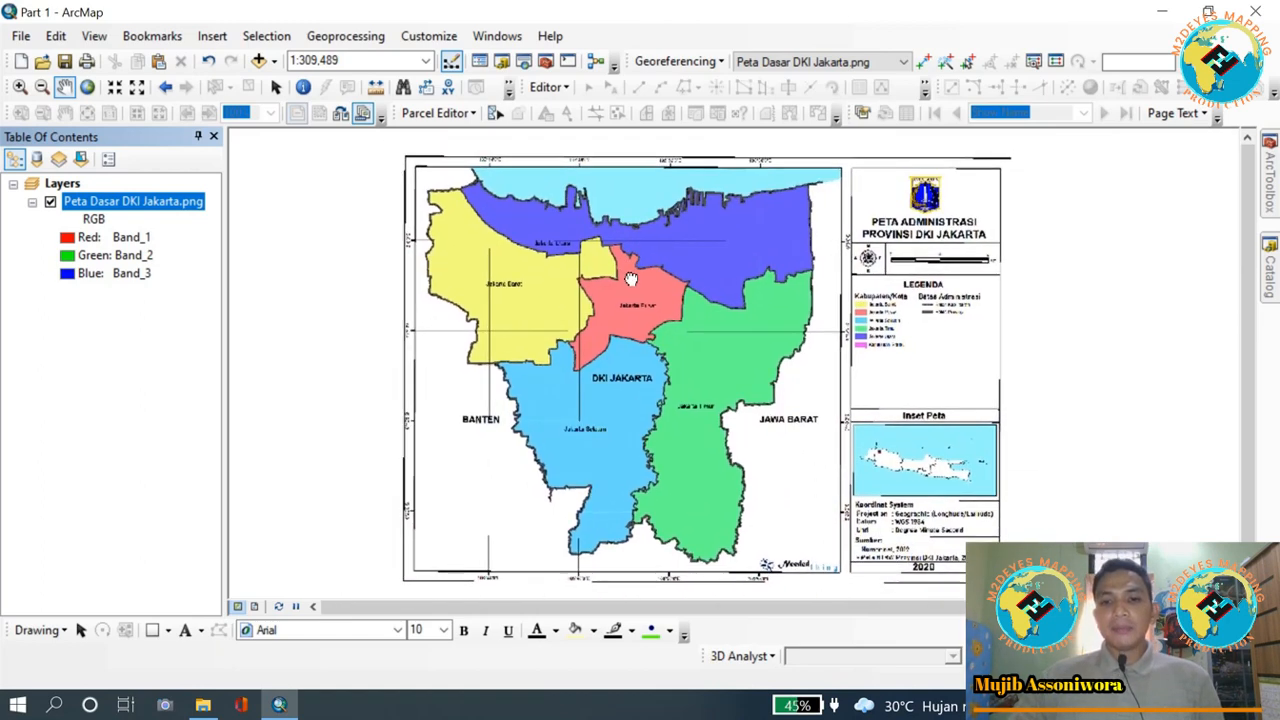
mouse_move(646, 325)
left_mouse_down()
mouse_move(669, 321)
mouse_move(650, 318)
left_mouse_up()
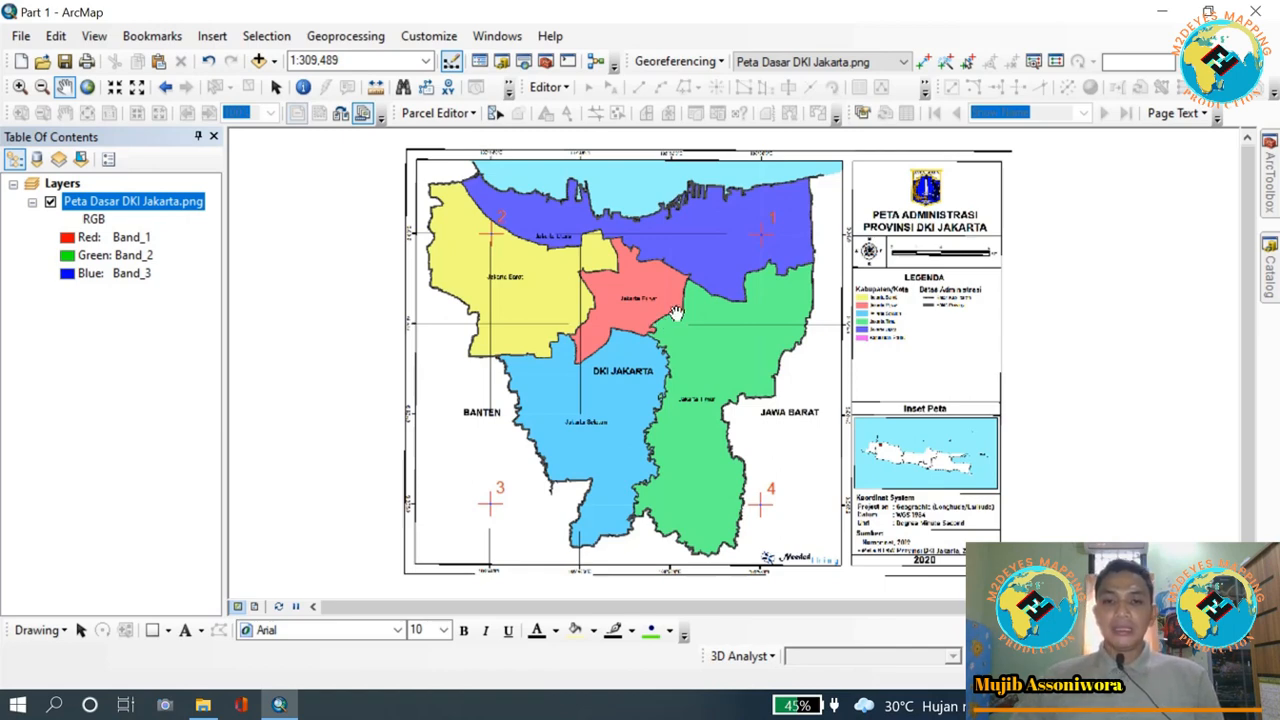
left_click_drag(677, 313, 700, 311)
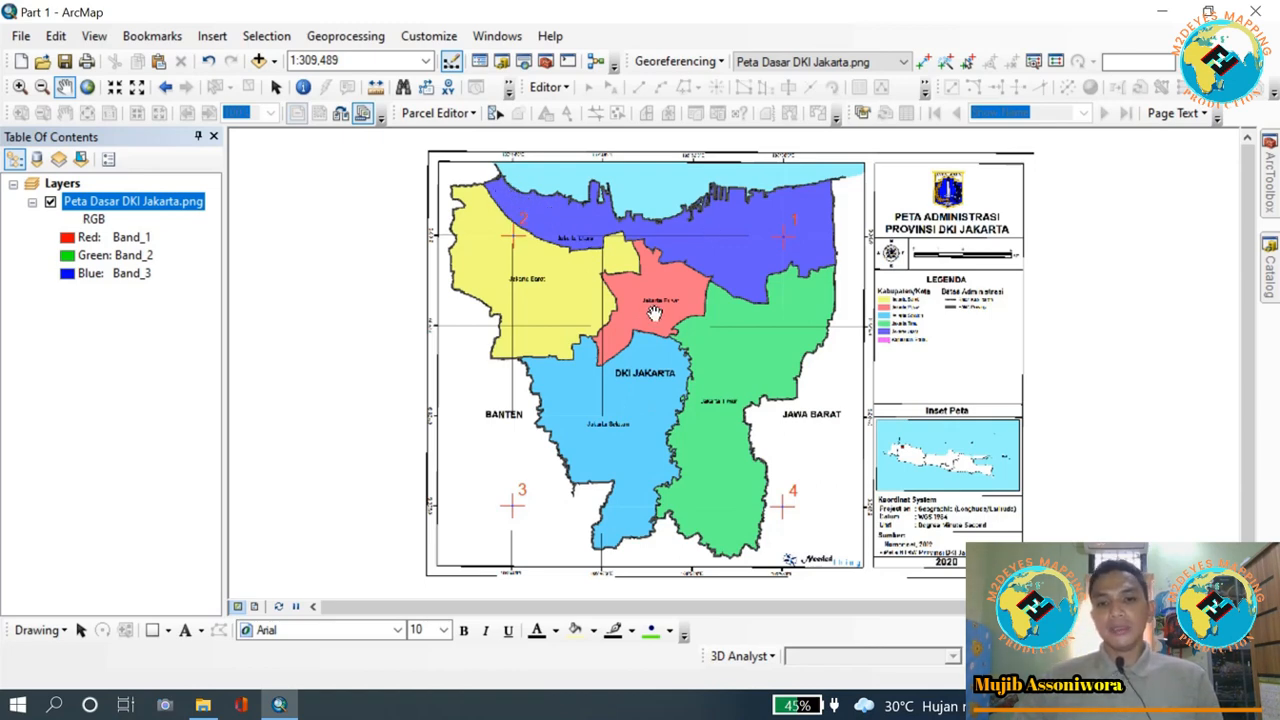
mouse_move(655, 313)
left_mouse_down()
mouse_move(643, 323)
mouse_move(655, 310)
left_mouse_up()
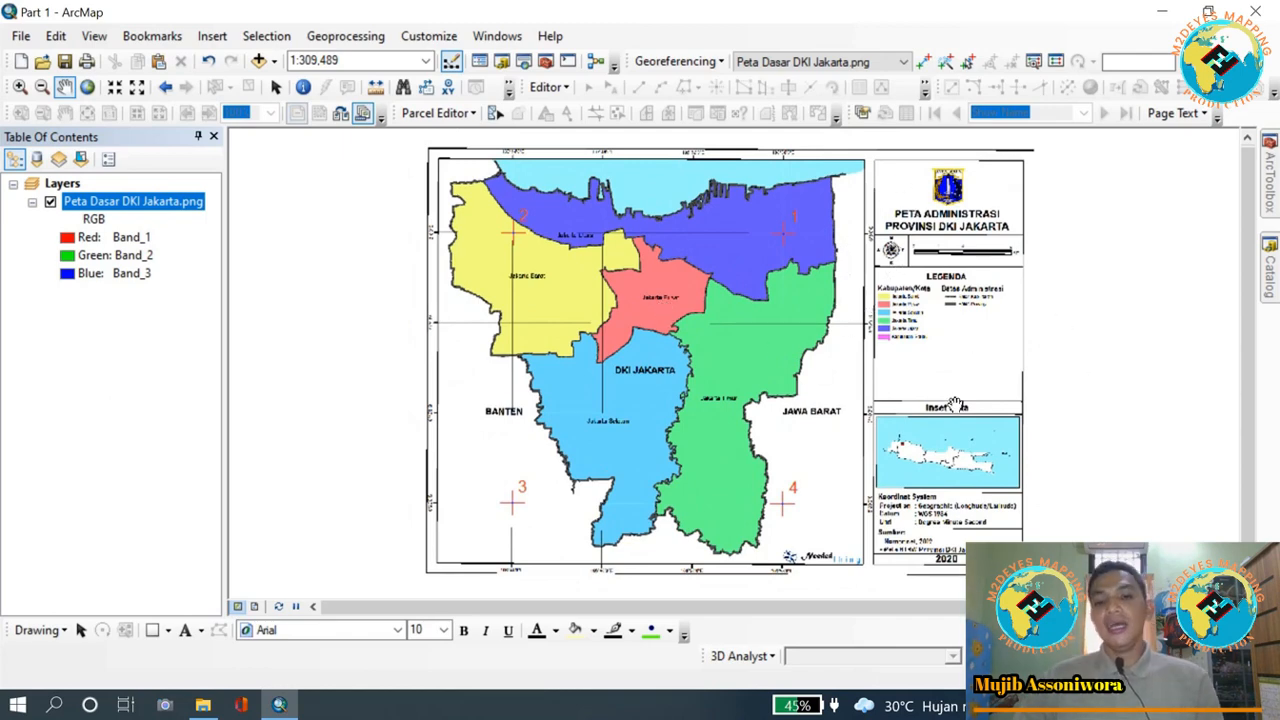
mouse_move(628, 363)
left_mouse_down()
mouse_move(646, 357)
mouse_move(616, 366)
left_mouse_up()
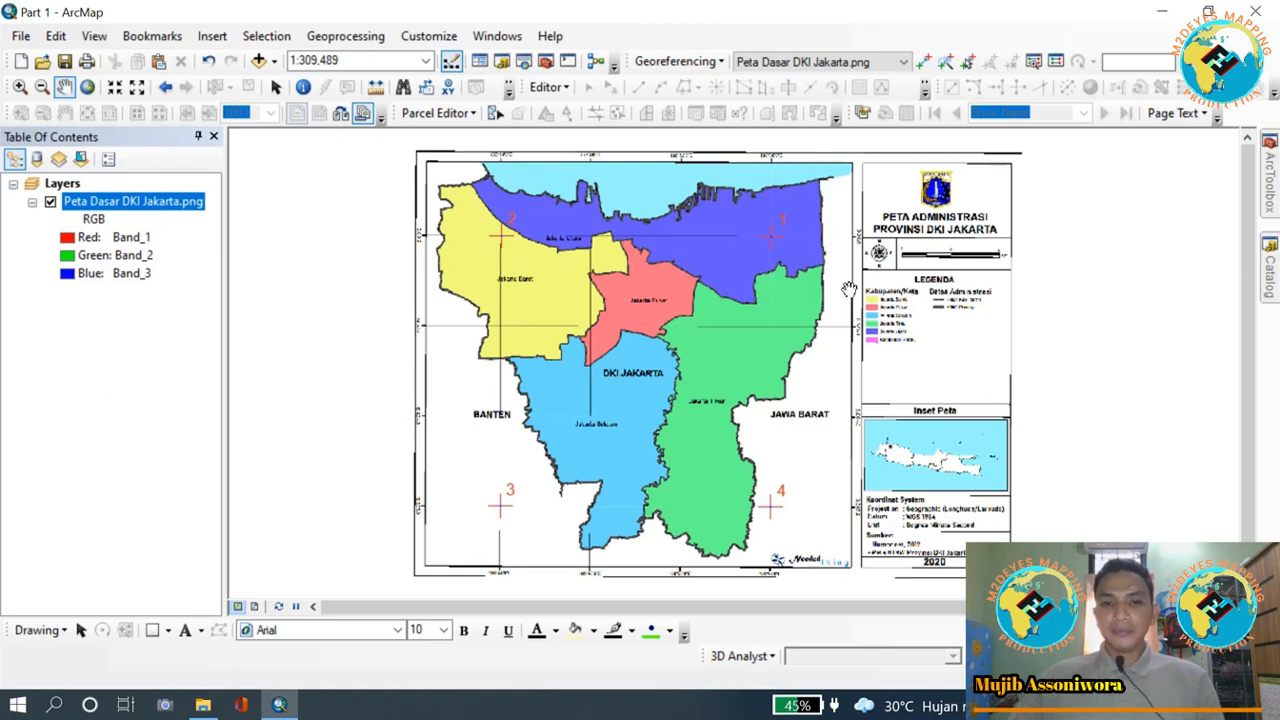
left_click_drag(792, 319, 800, 323)
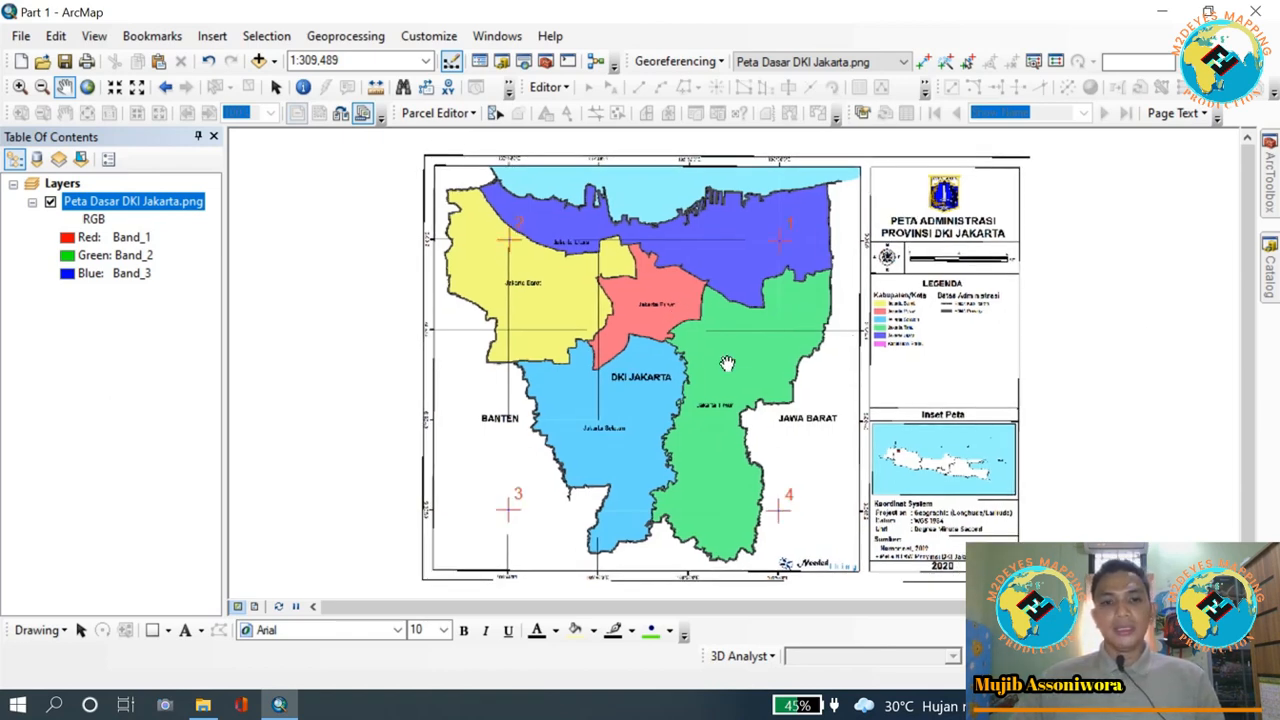
- Connect the Catalog to the folder E:\M2dEyes Mapping Production
left_click(1271, 285)
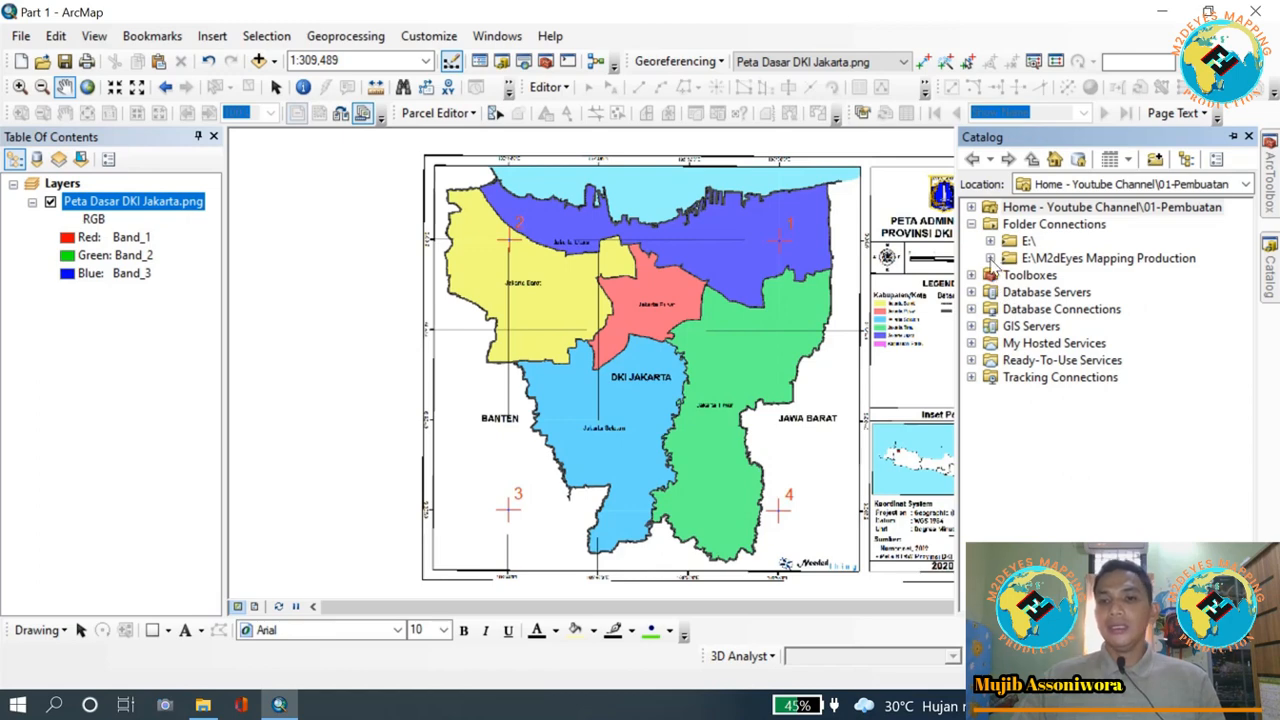
left_click(990, 258)
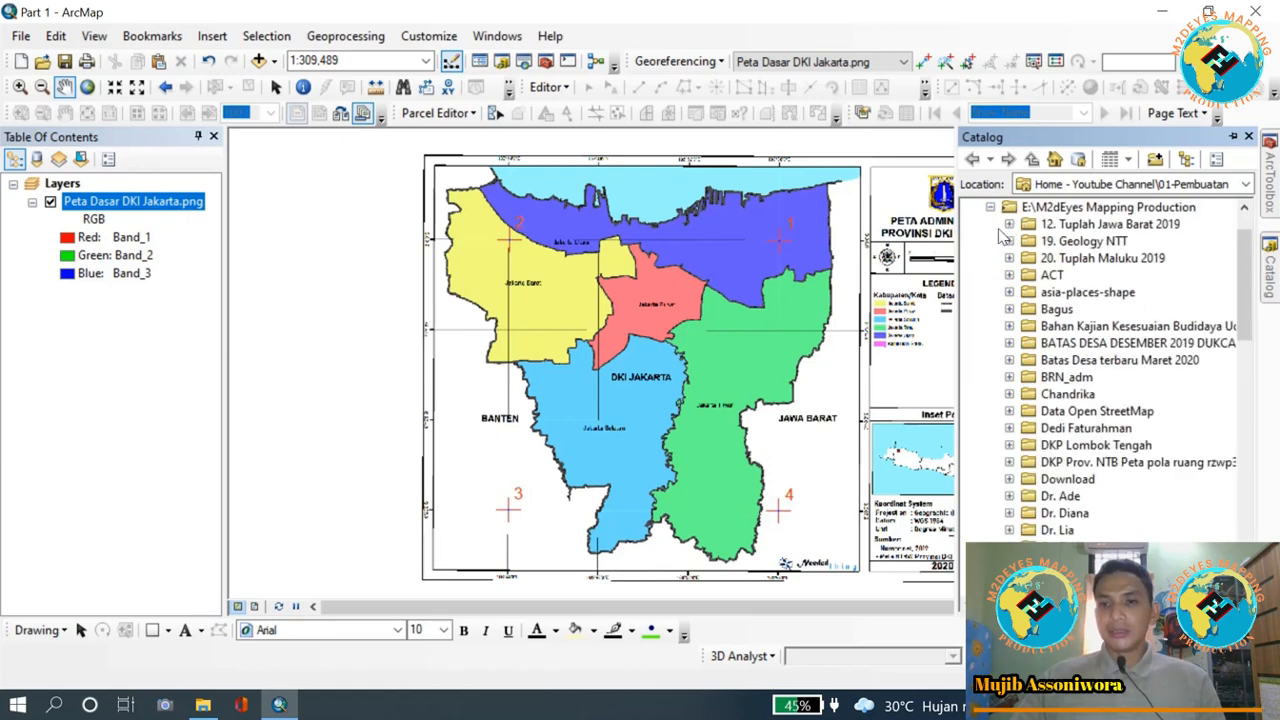
scroll(1003, 240, "up", 1)
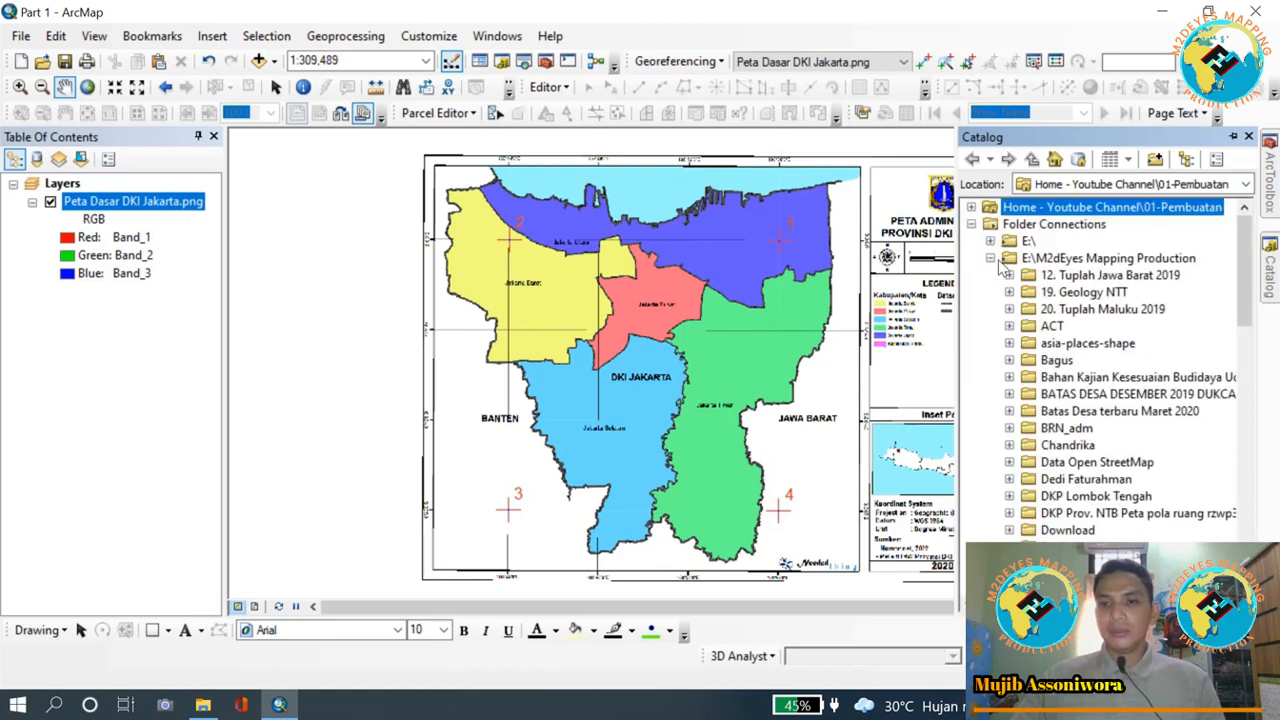
left_click(1155, 160)
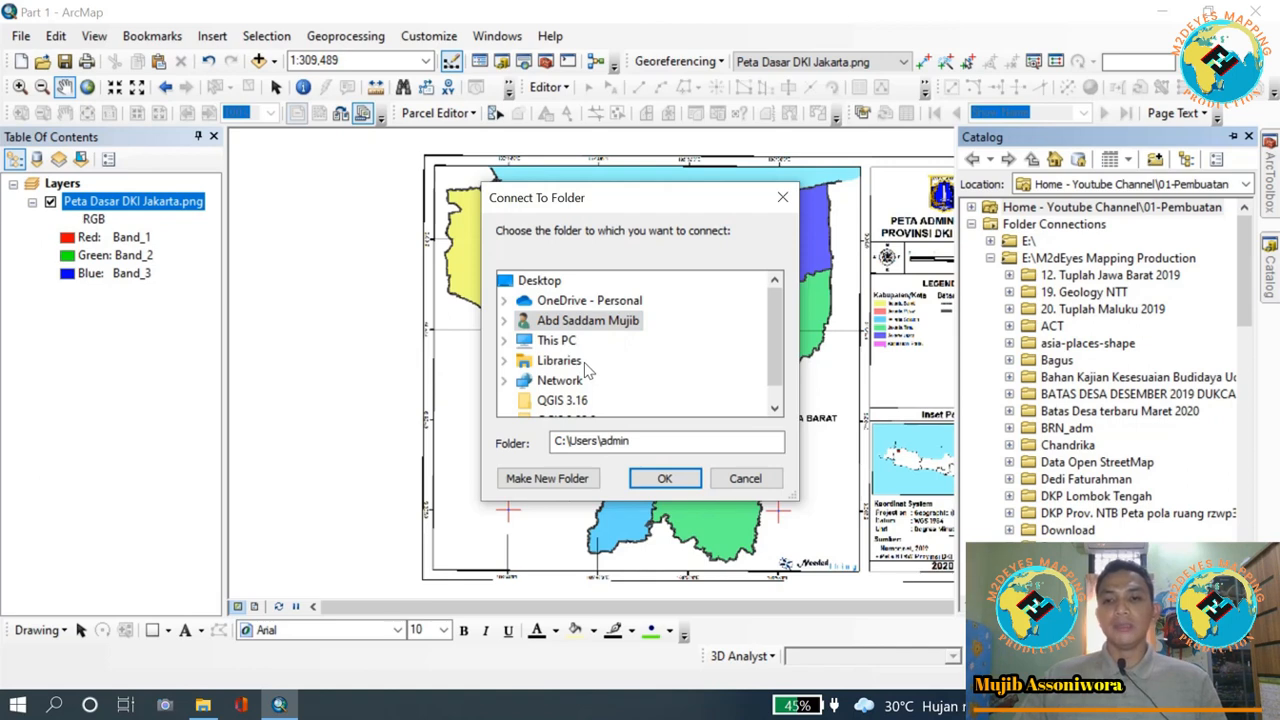
scroll(578, 372, "down", 1)
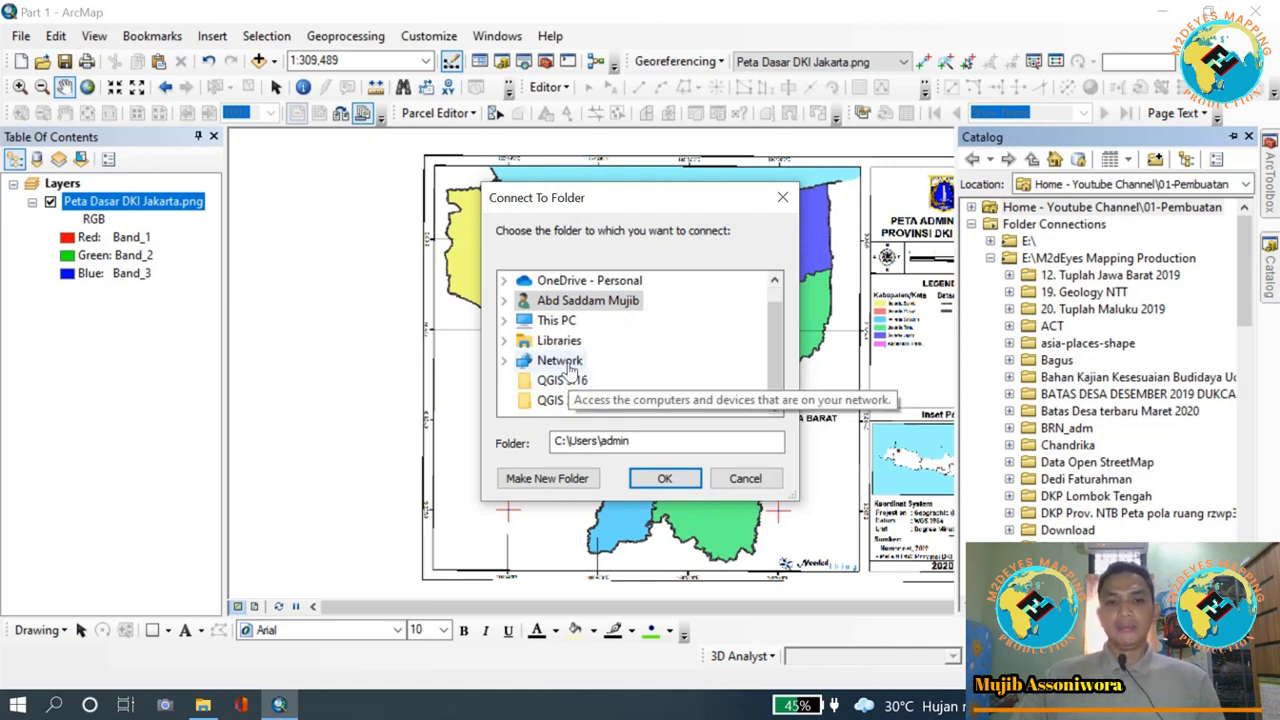
left_click(561, 322)
scroll(600, 335, "down", 3)
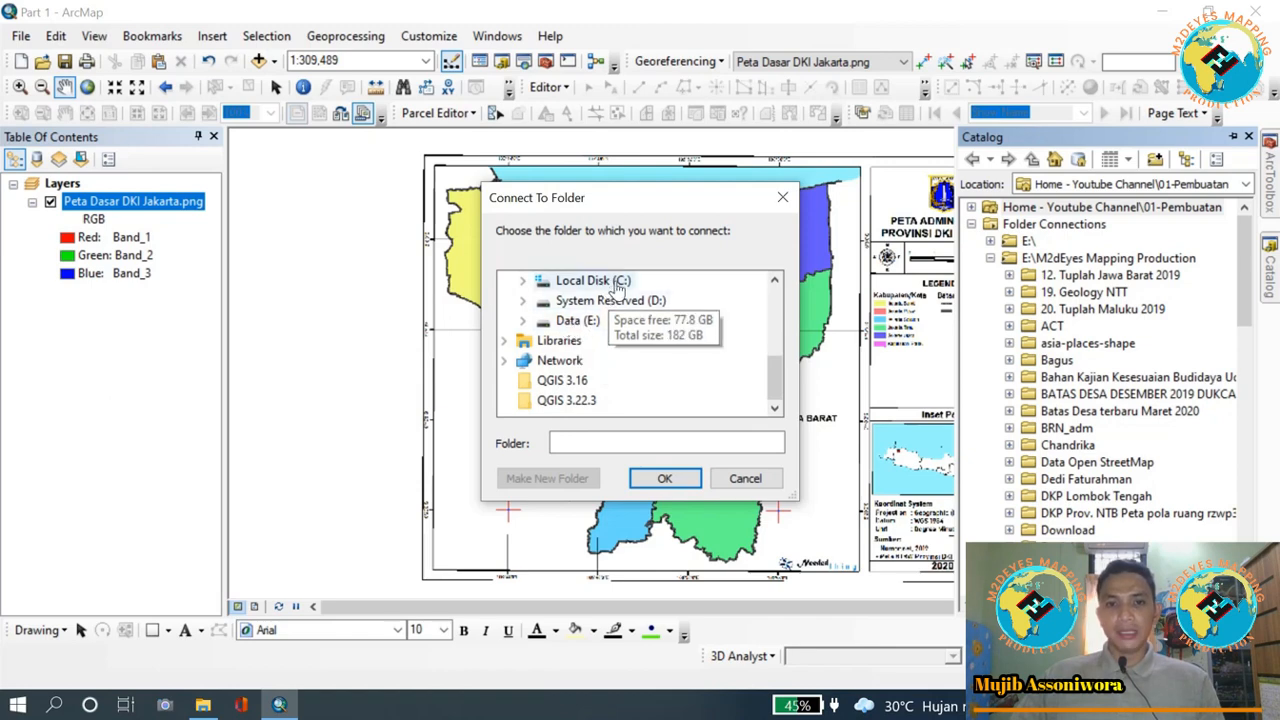
left_click(585, 321)
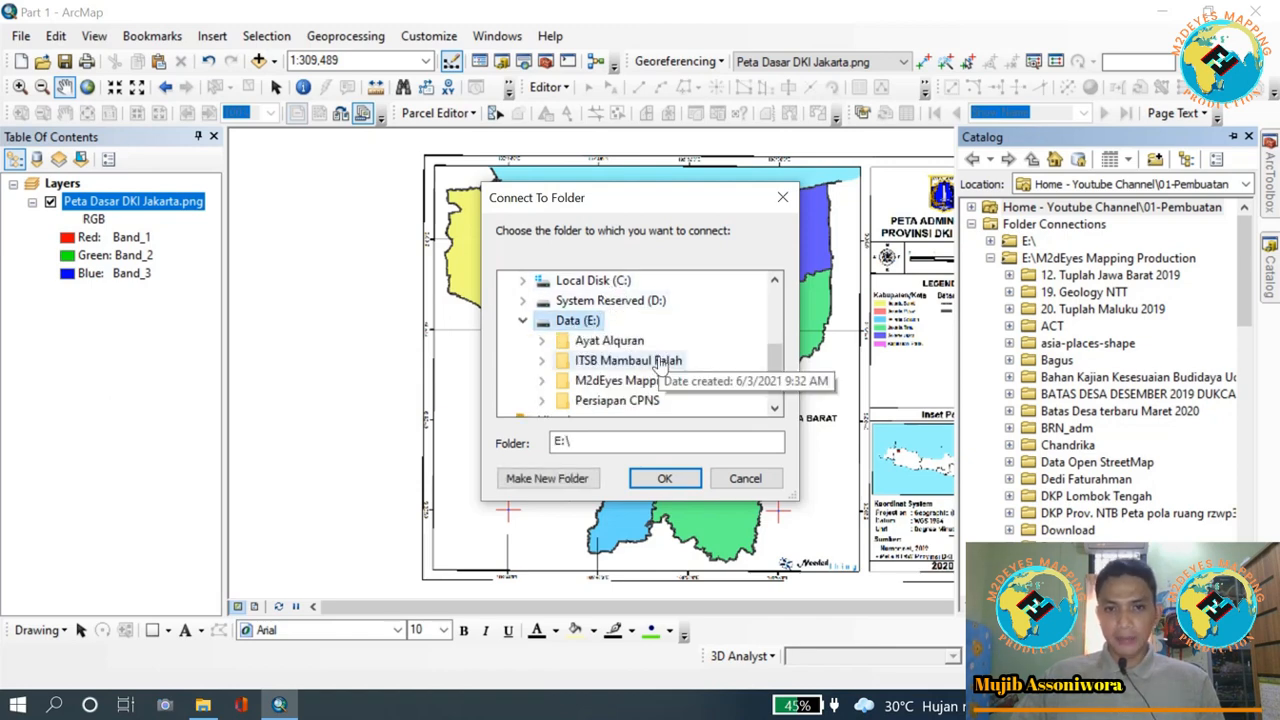
scroll(643, 374, "down", 2)
scroll(640, 370, "up", 1)
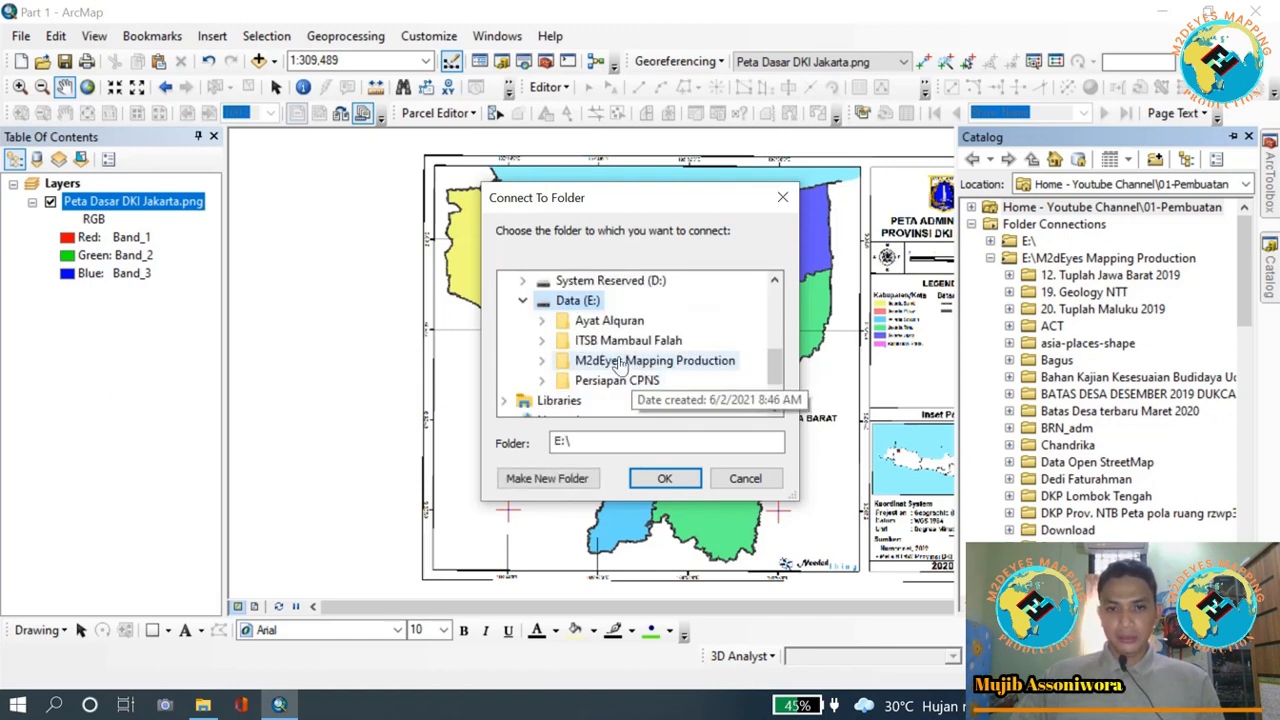
left_click(625, 360)
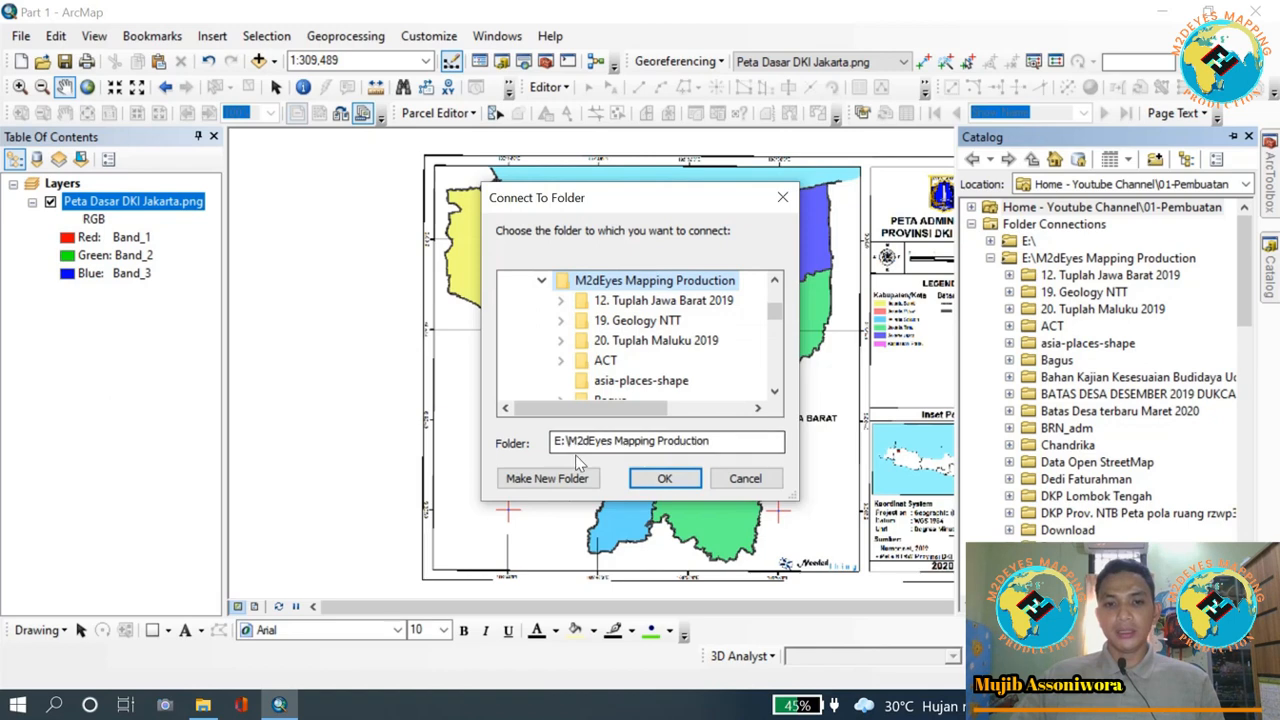
left_click(664, 478)
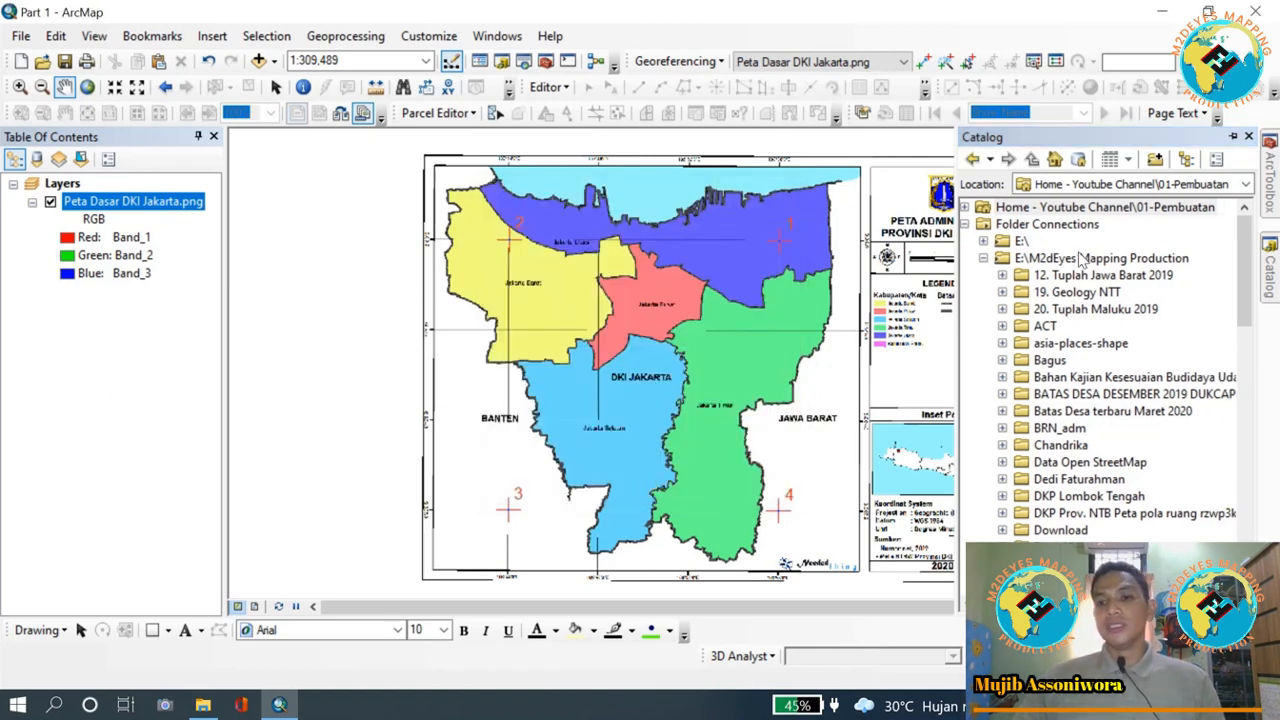
- Expand and select the Youtube Channel folder under E:\M2dEyes Mapping Production in the Catalog
scroll(1058, 397, "down", 4)
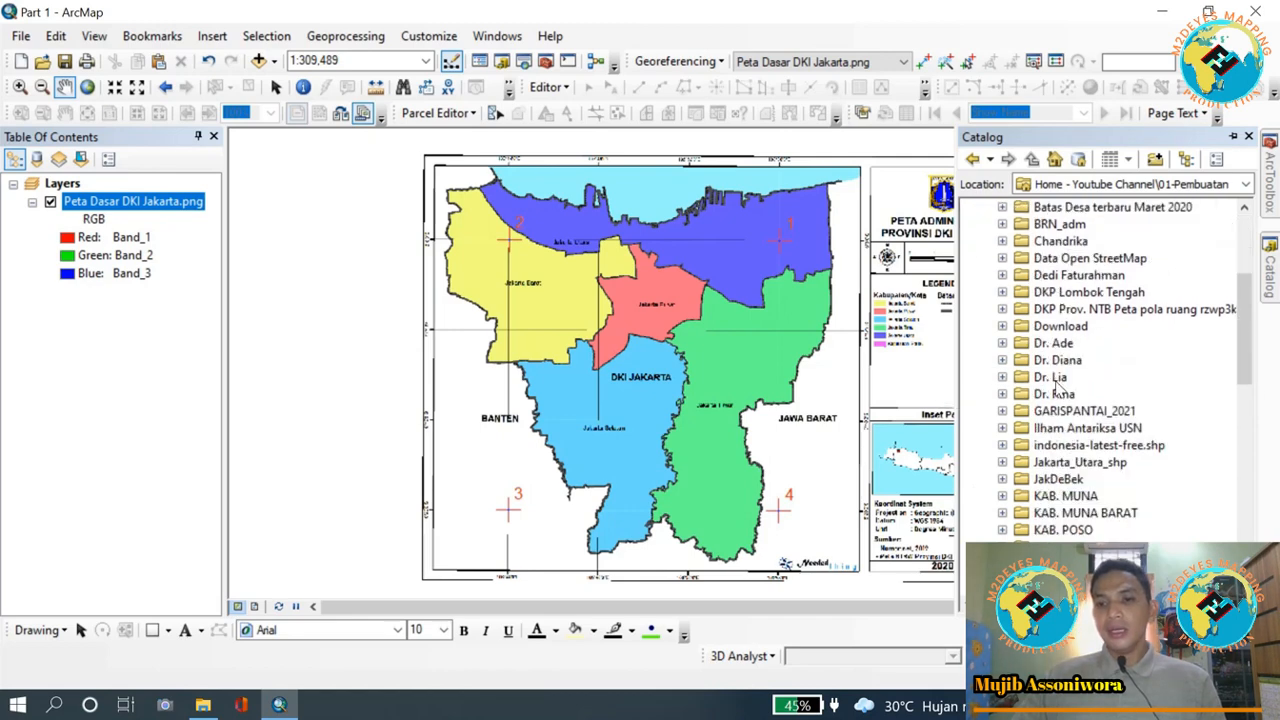
scroll(1060, 385, "up", 4)
scroll(1052, 340, "down", 3)
scroll(1060, 333, "down", 10)
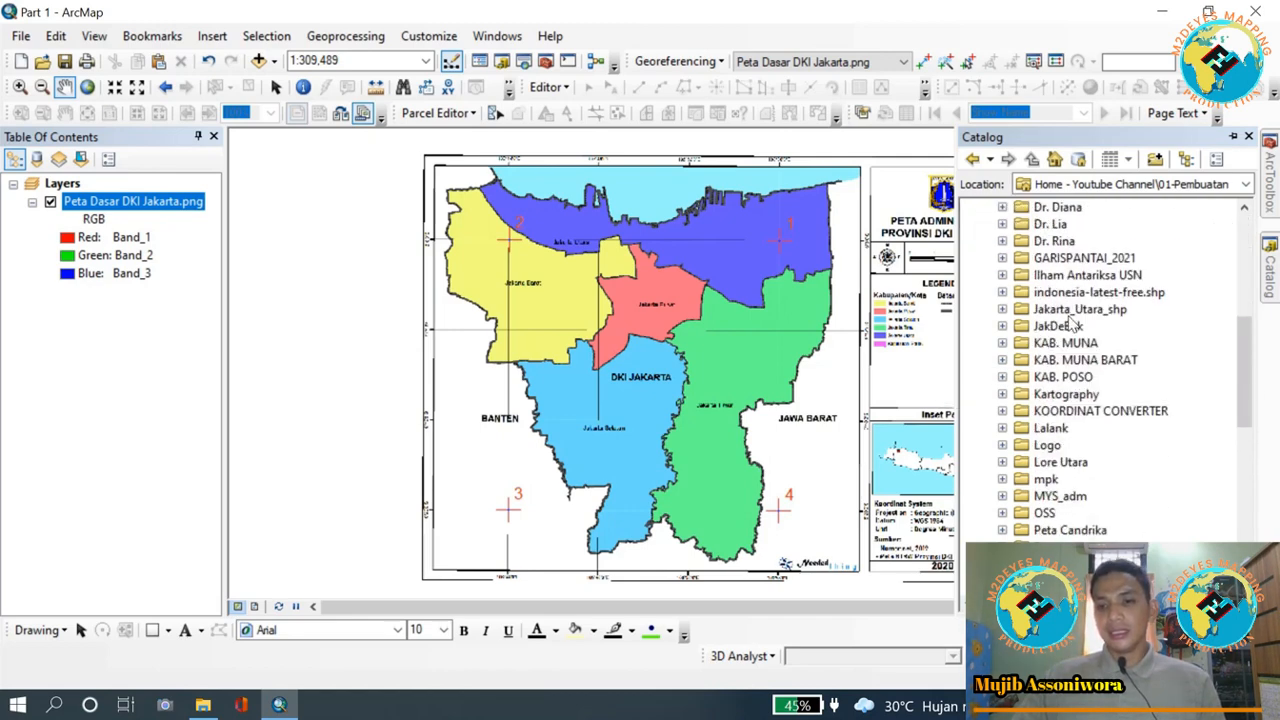
scroll(1071, 327, "down", 5)
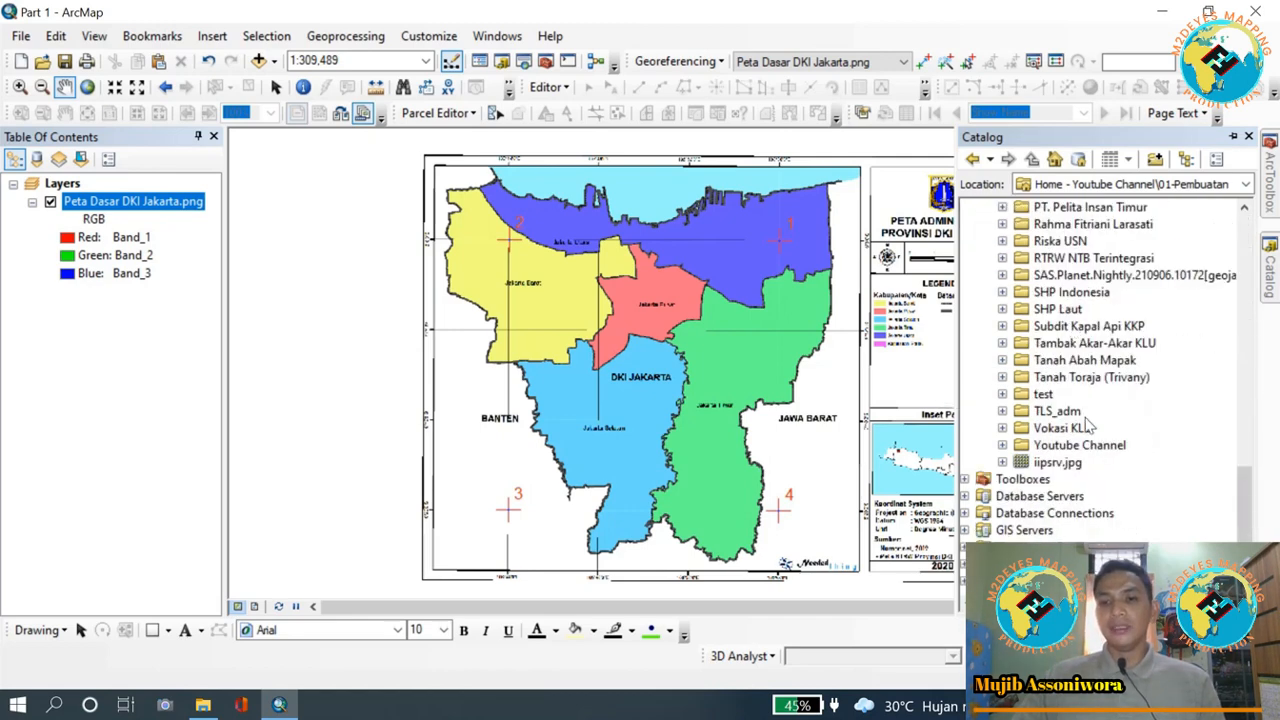
left_click(1003, 446)
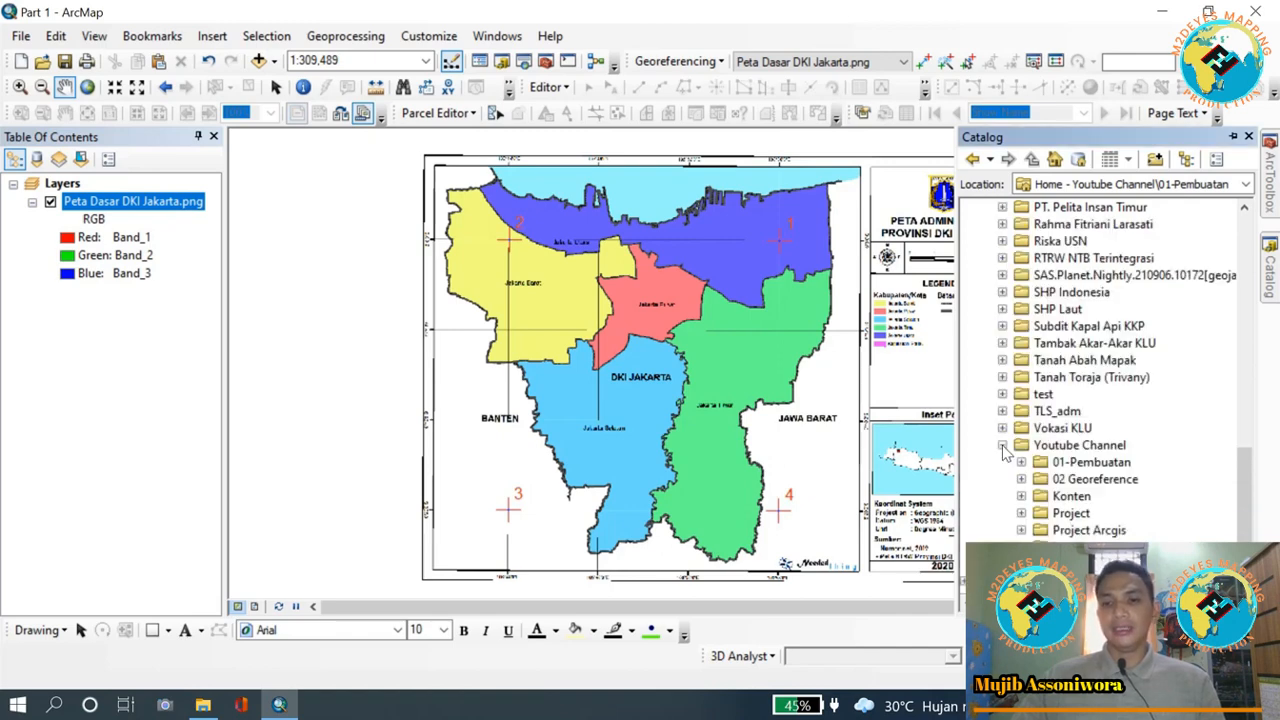
left_click(1082, 465)
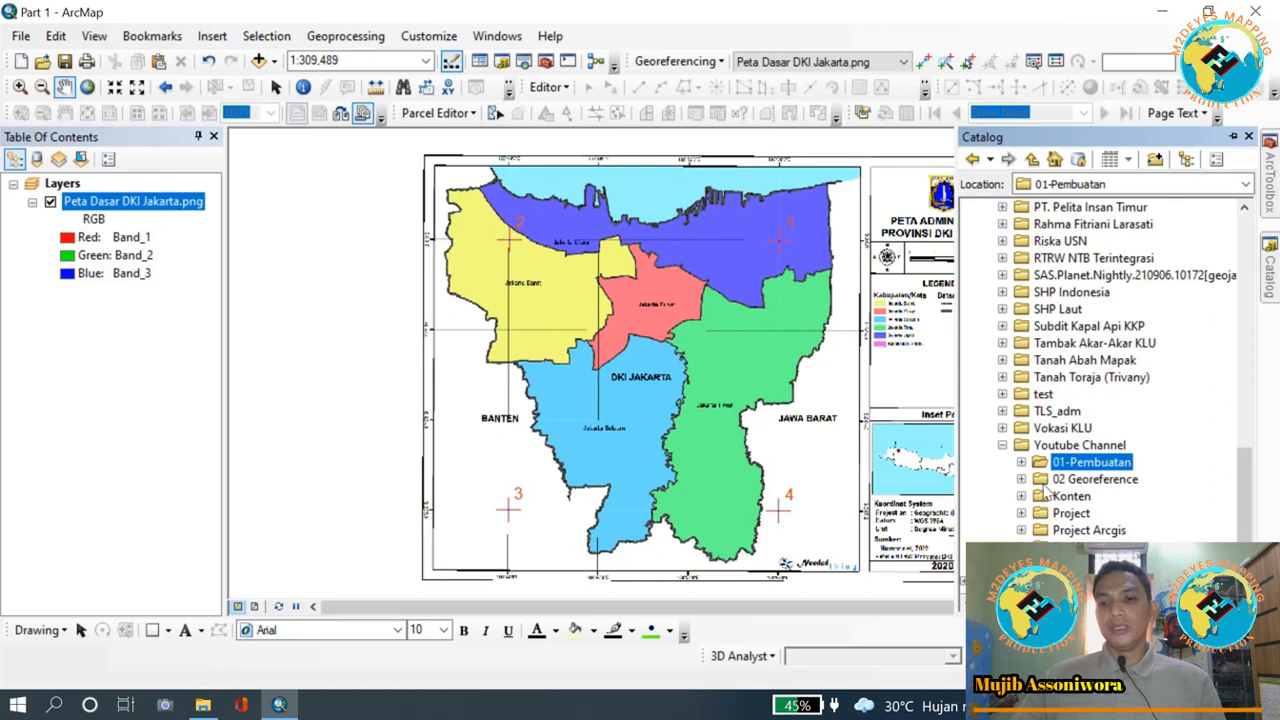
left_click(1090, 449)
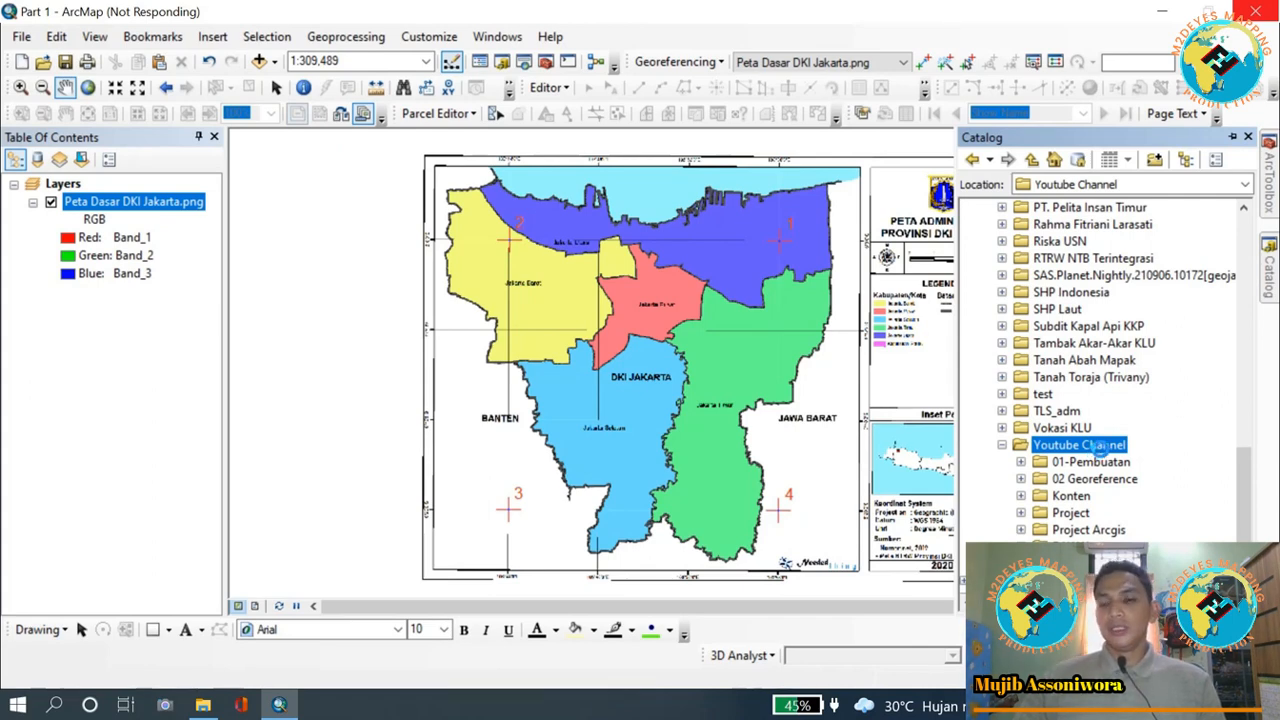
- Create a new folder named 02 - Bagian 2 inside the Youtube Channel folder
right_click(1098, 447)
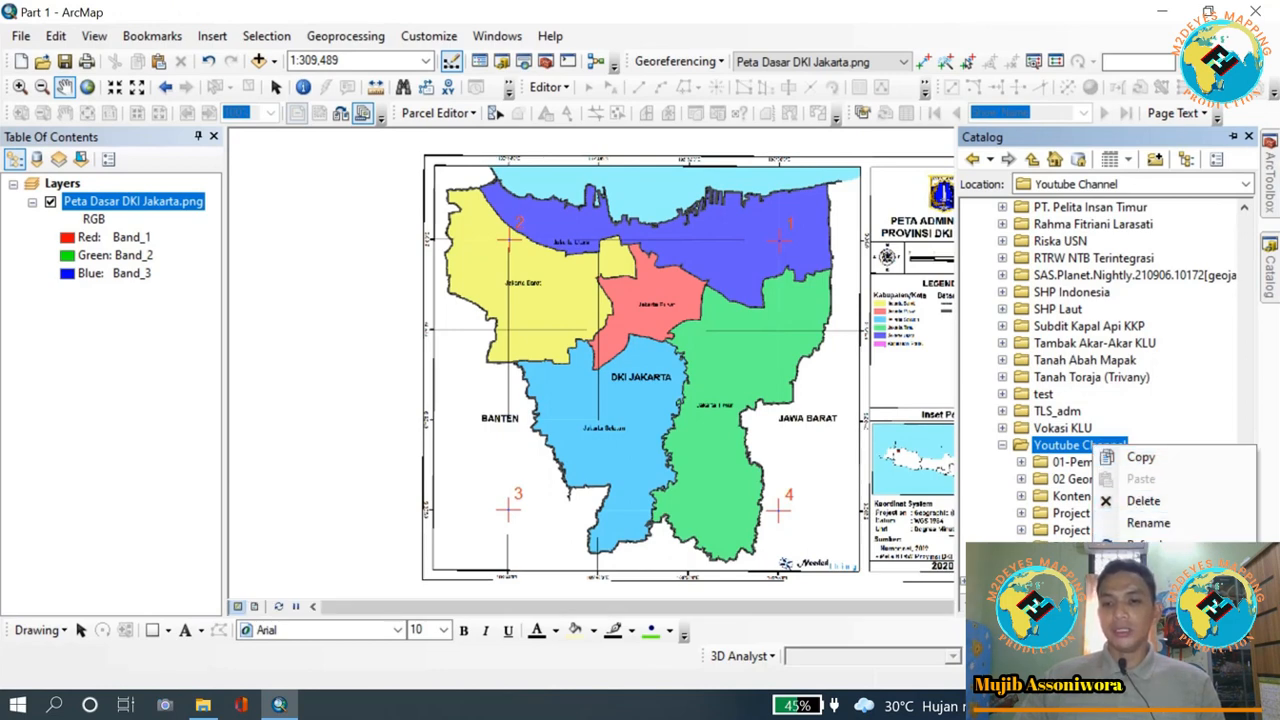
mouse_move(1144, 570)
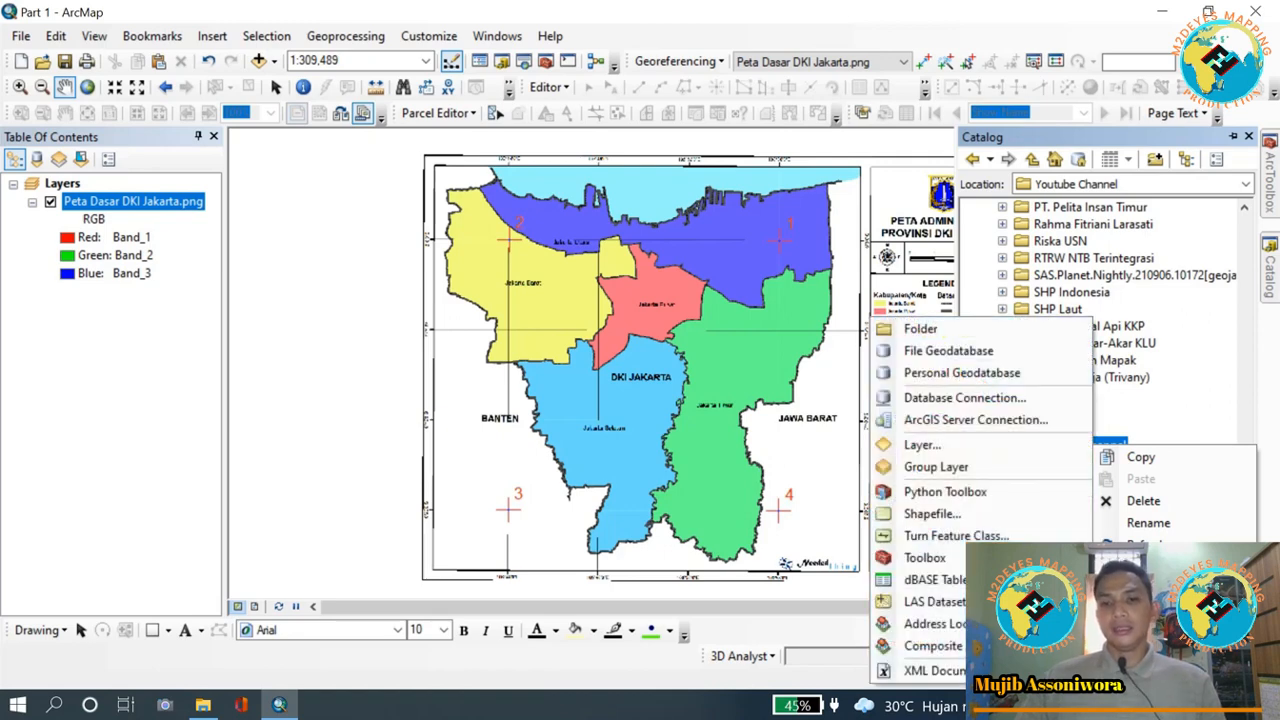
left_click(912, 329)
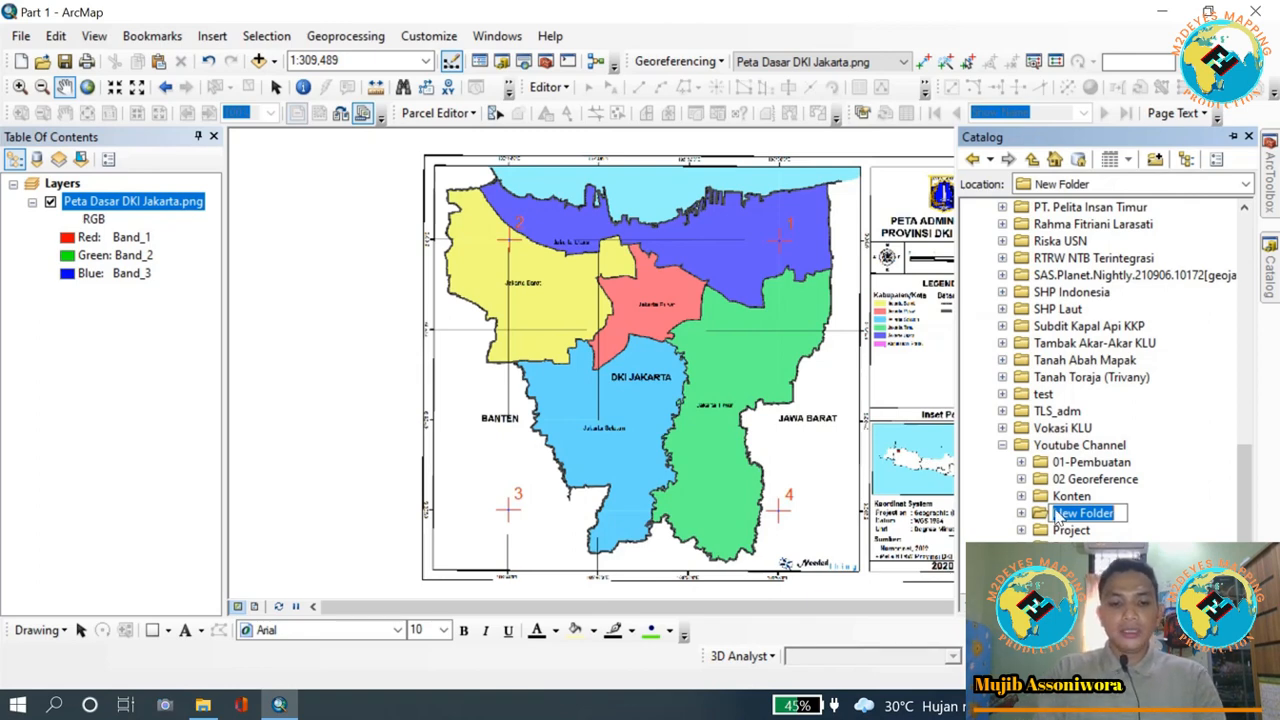
type("02")
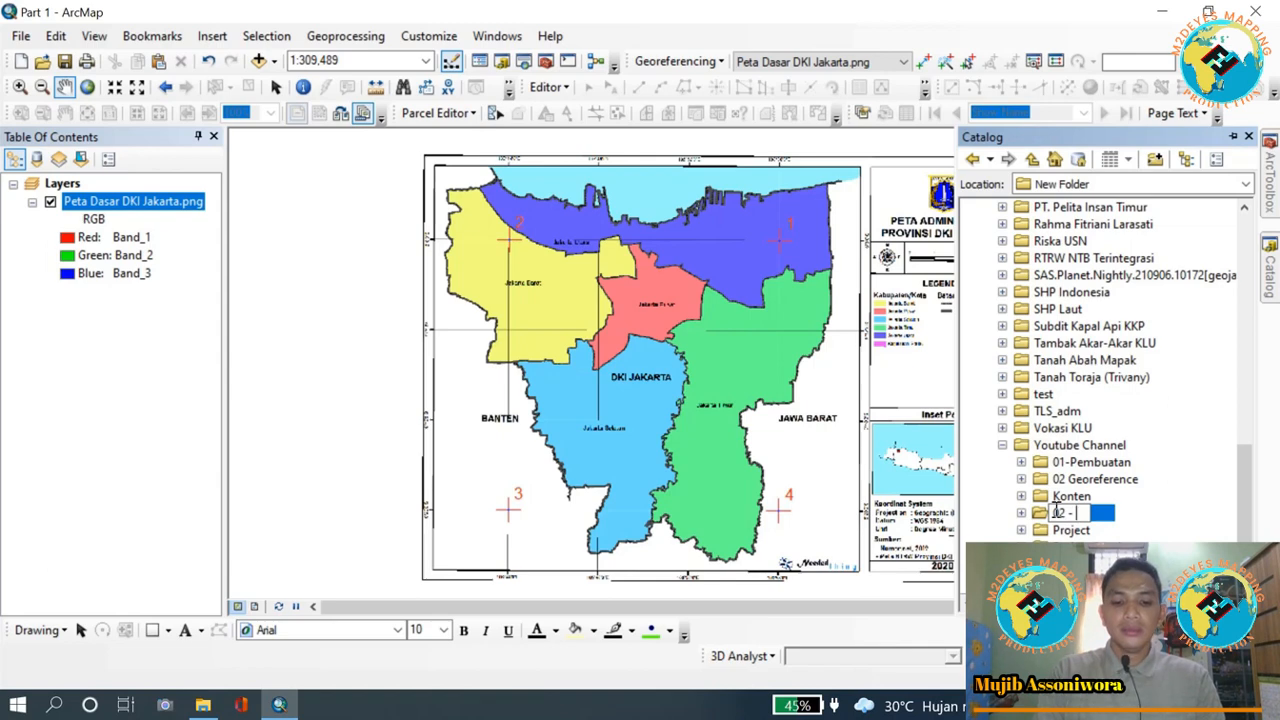
type(" - Bagian 2")
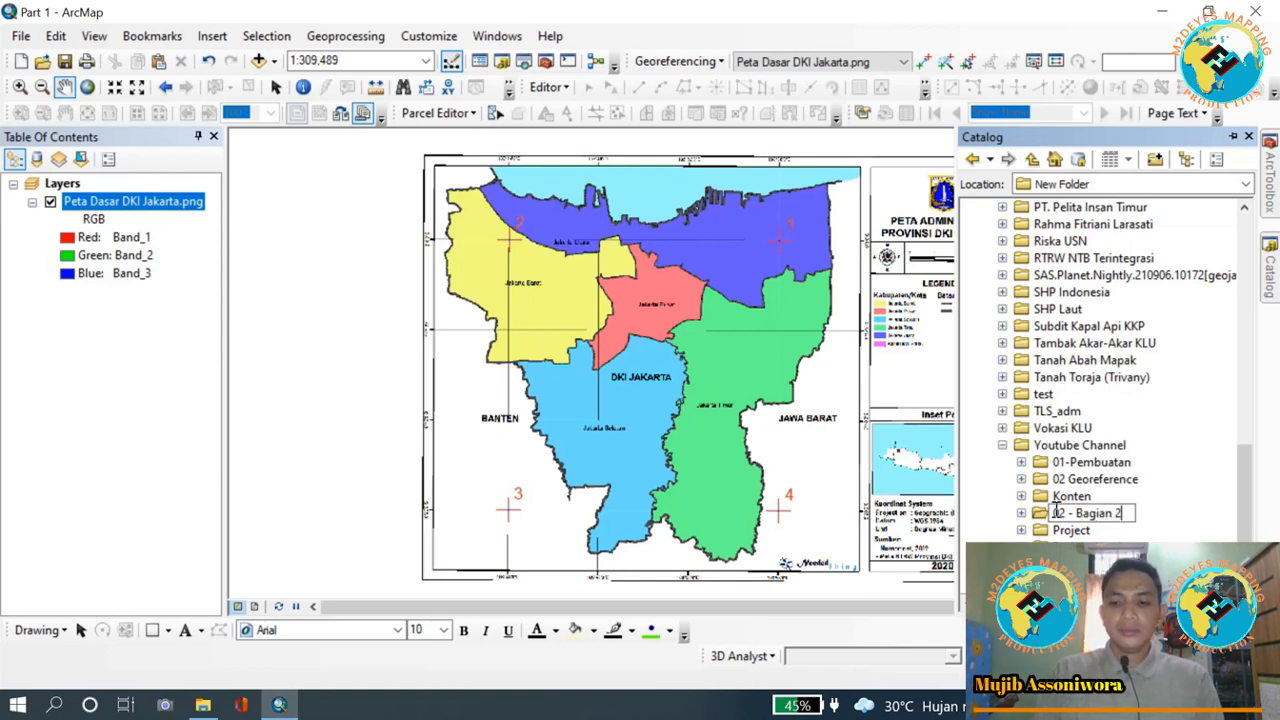
key("Return")
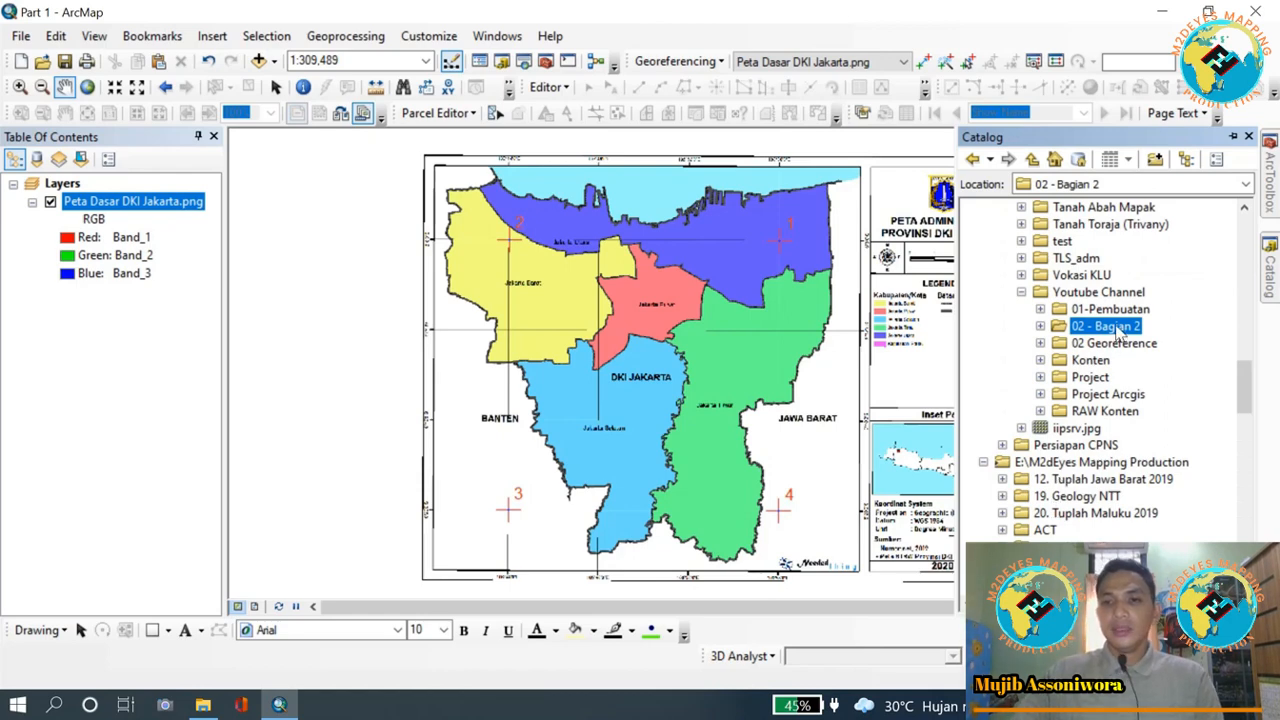
- Start a new shapefile in the 02 - Bagian 2 folder and set its feature type to Polygon
right_click(1118, 331)
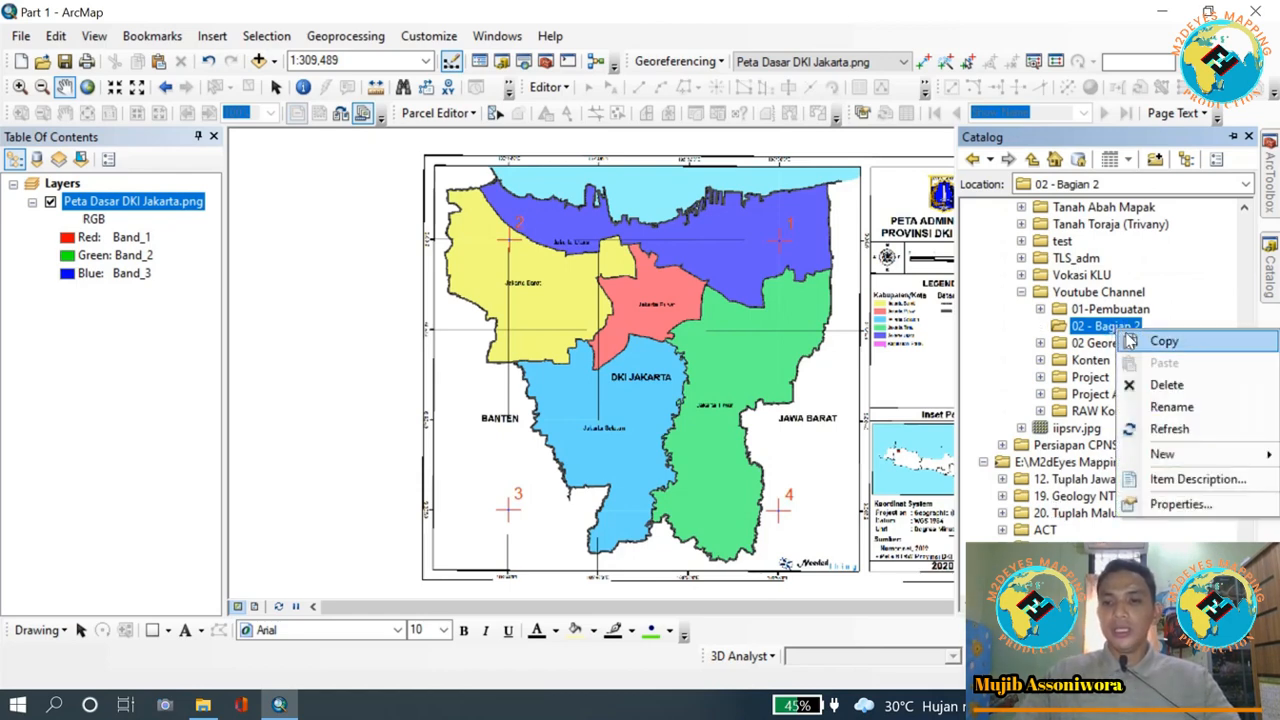
mouse_move(1185, 452)
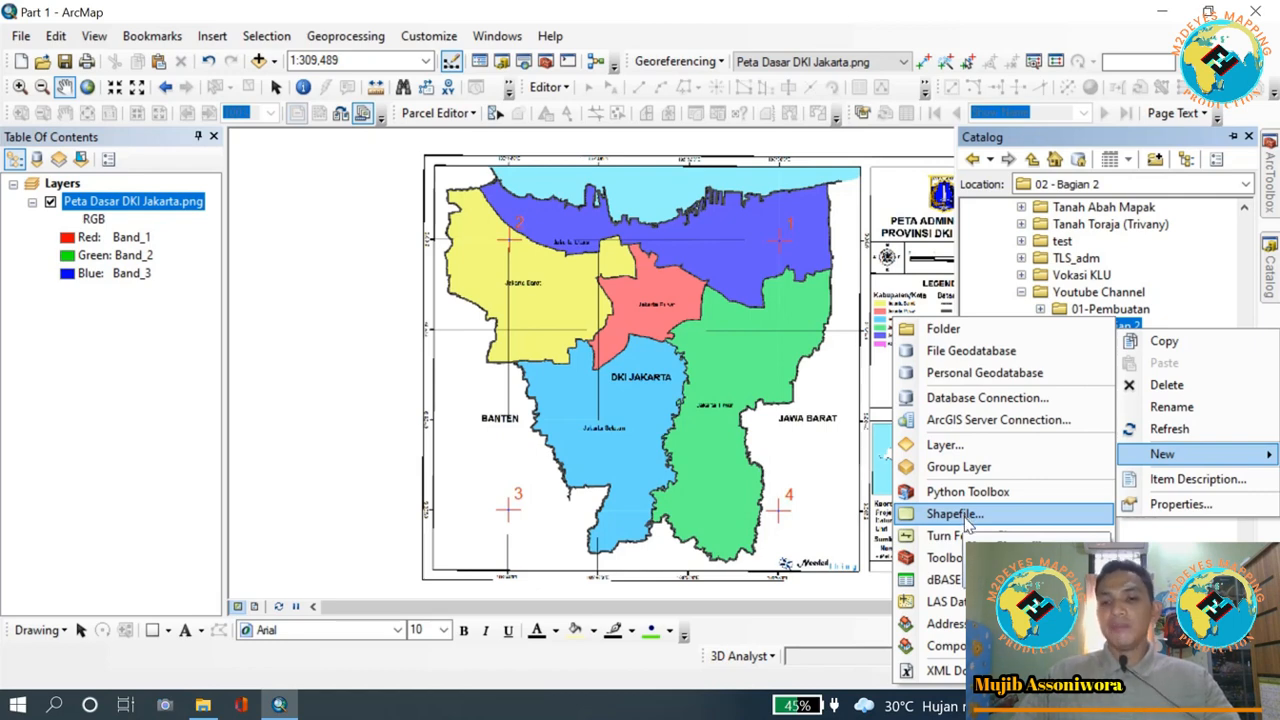
left_click(956, 514)
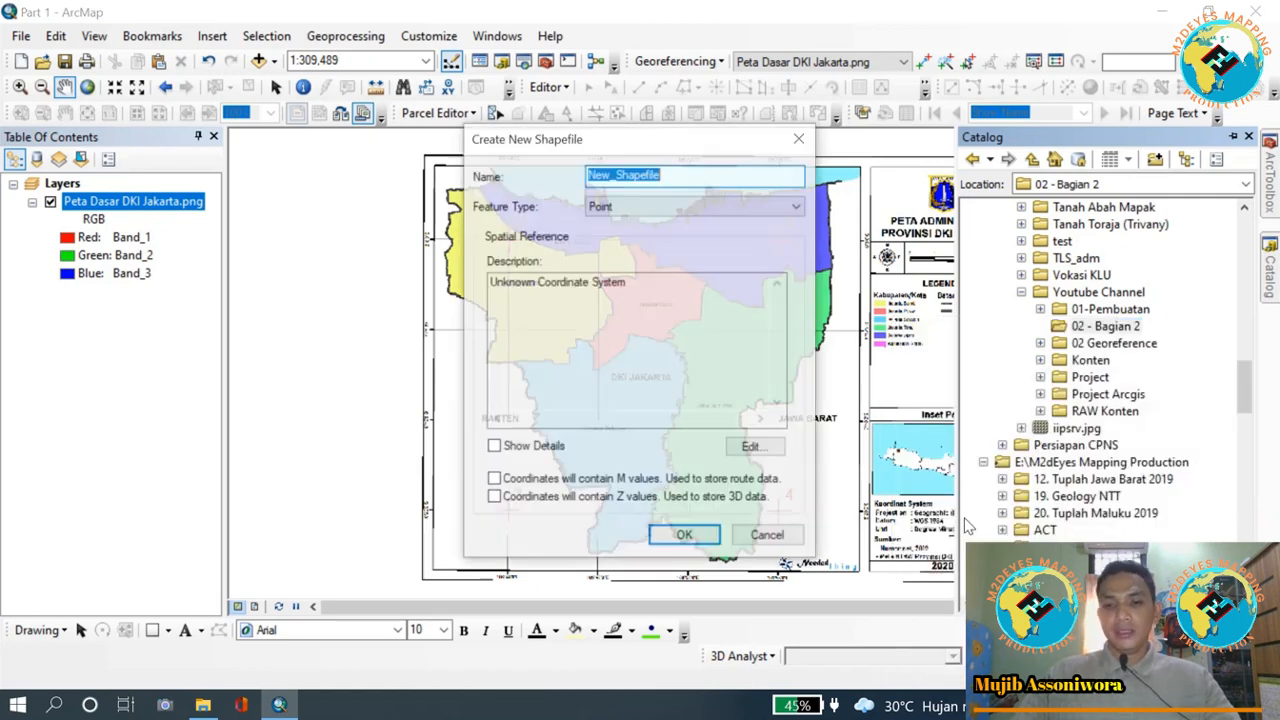
left_click(626, 205)
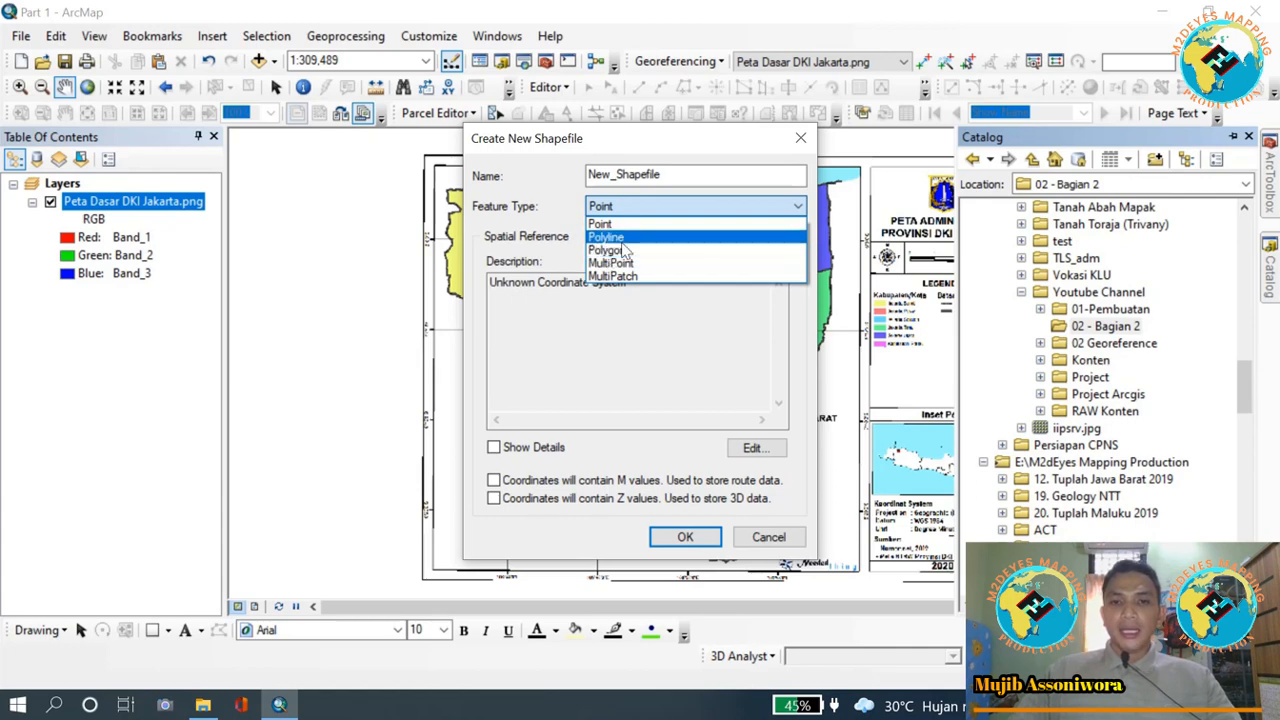
left_click(672, 136)
left_click_drag(704, 150, 287, 120)
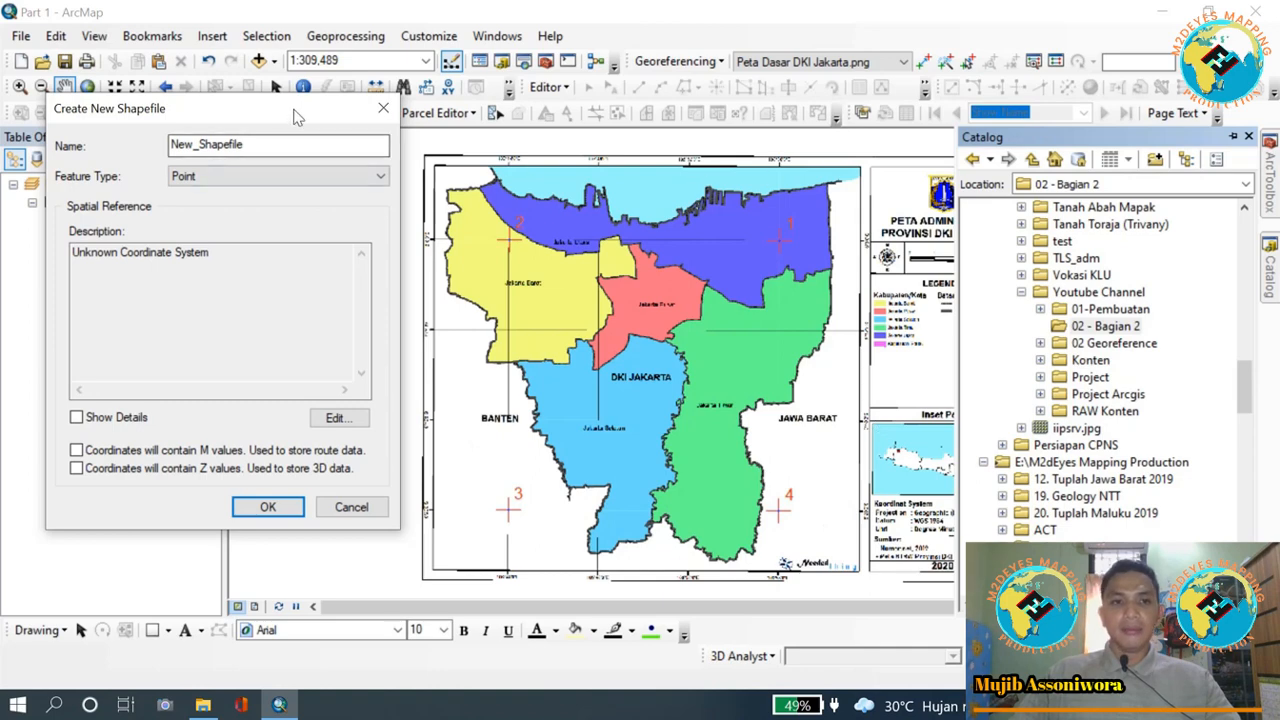
left_click_drag(290, 112, 563, 101)
left_click(550, 165)
left_click(466, 215)
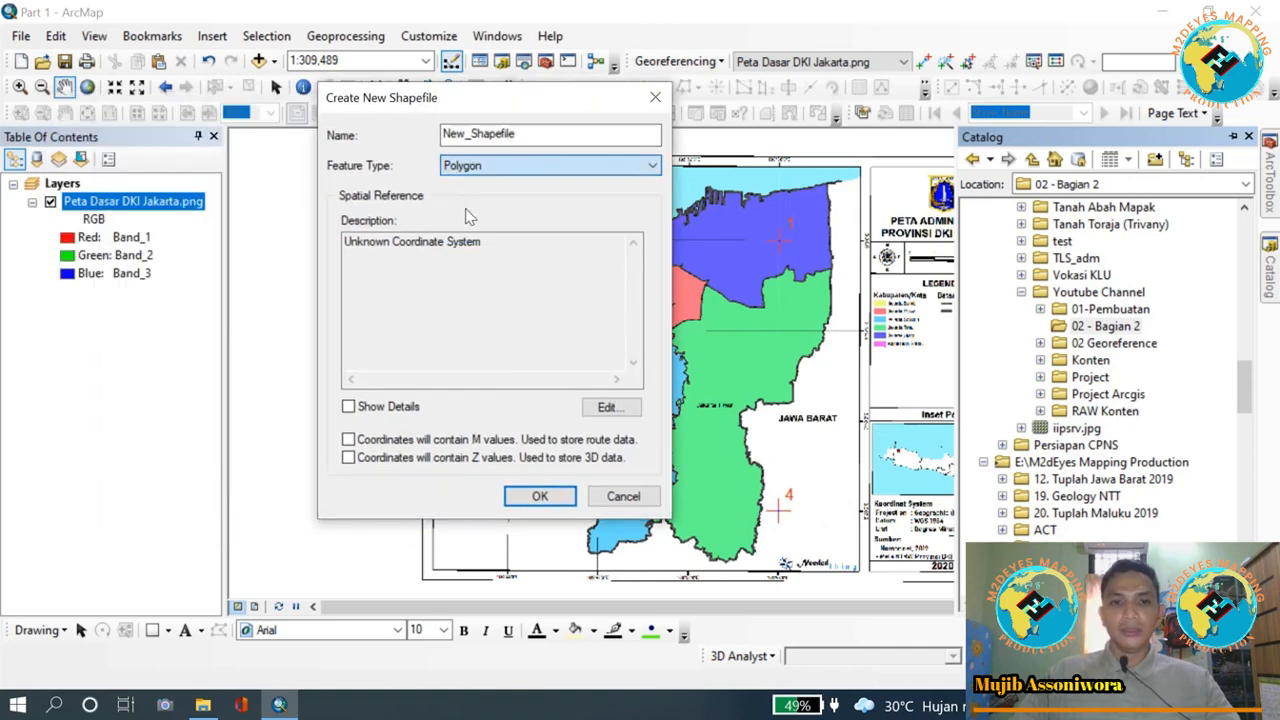
- Name the new shapefile DKI Jakarta
left_click_drag(586, 143, 372, 140)
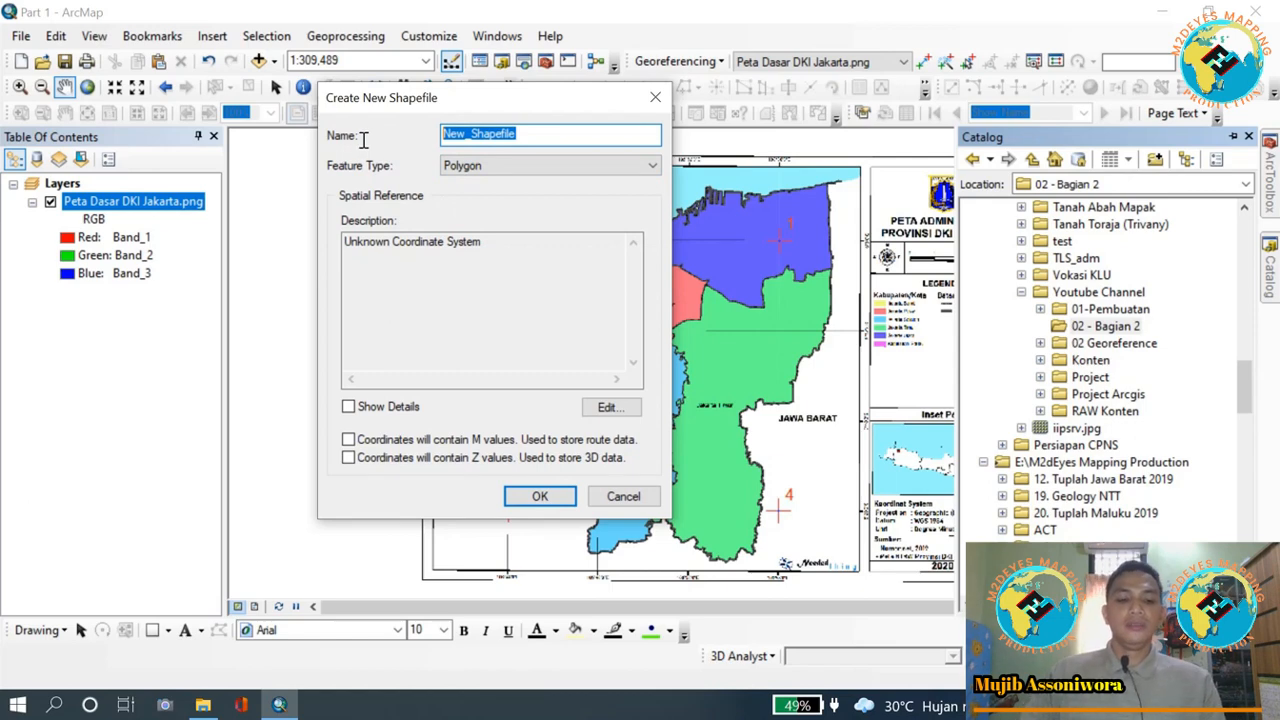
type("DK")
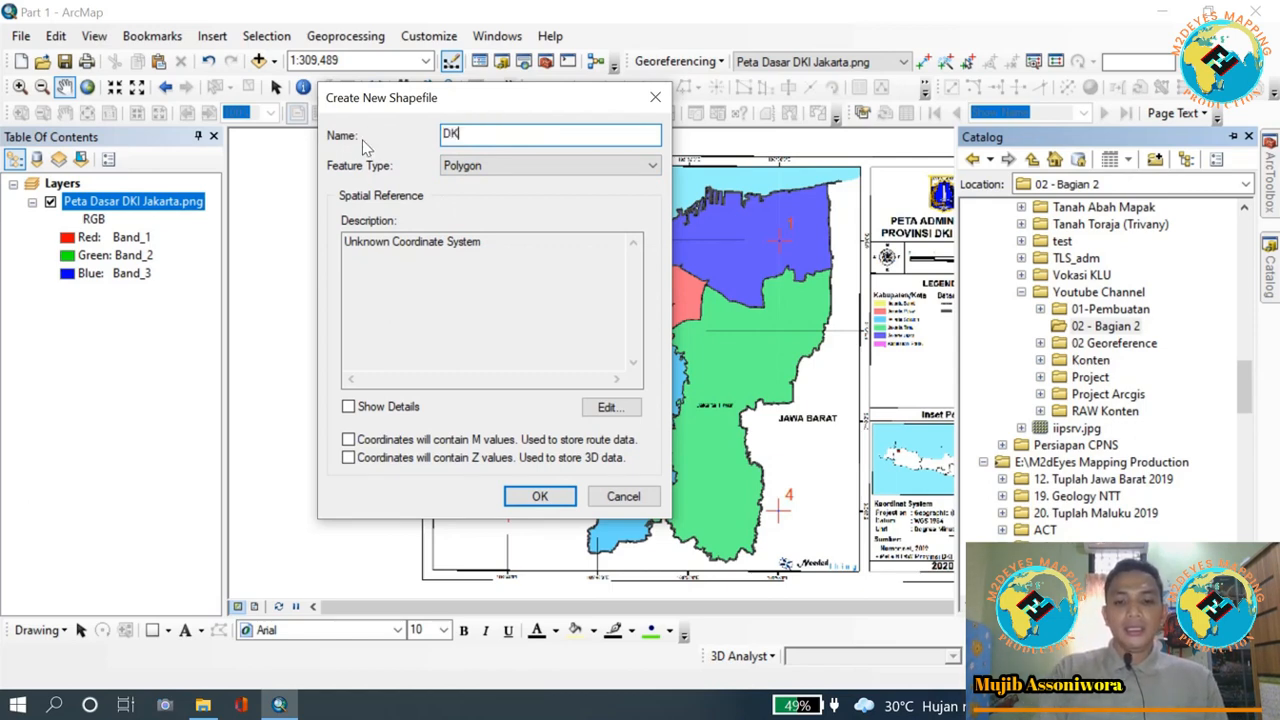
type("I Jaka")
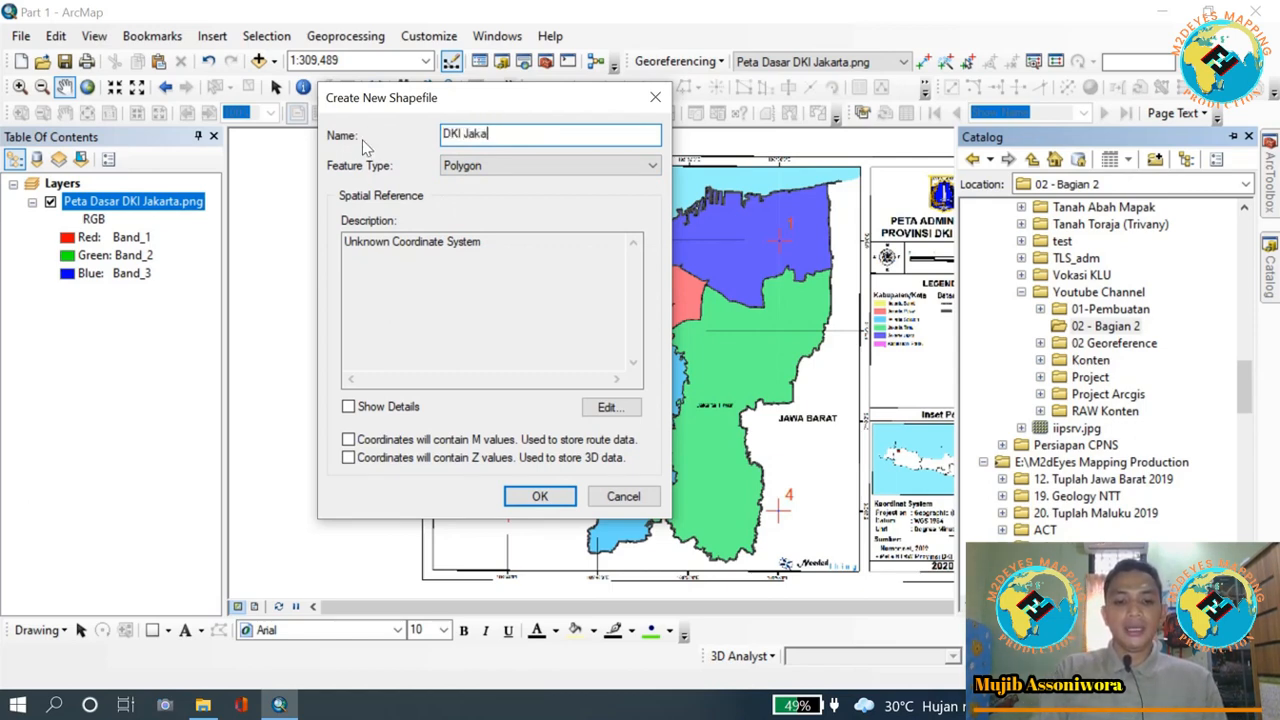
type("rta")
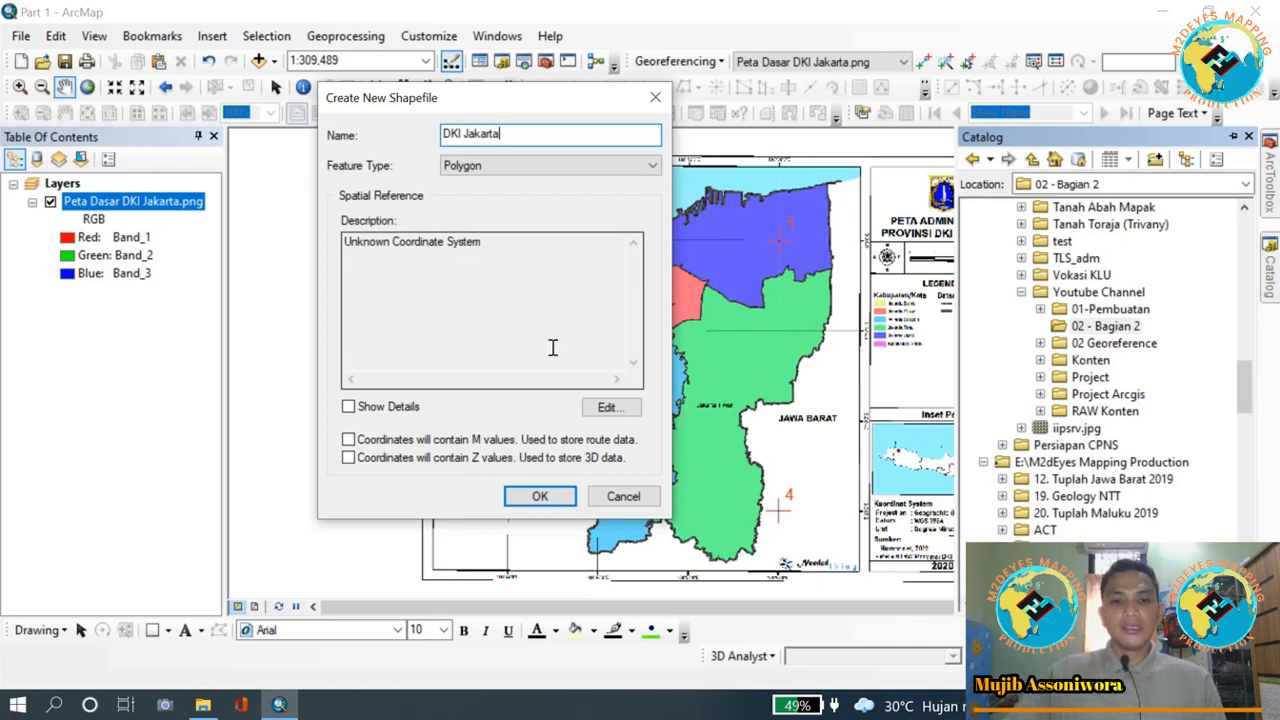
- Assign the projected coordinate system WGS 1984 UTM Zone 48S to the new shapefile and create it
left_click(609, 410)
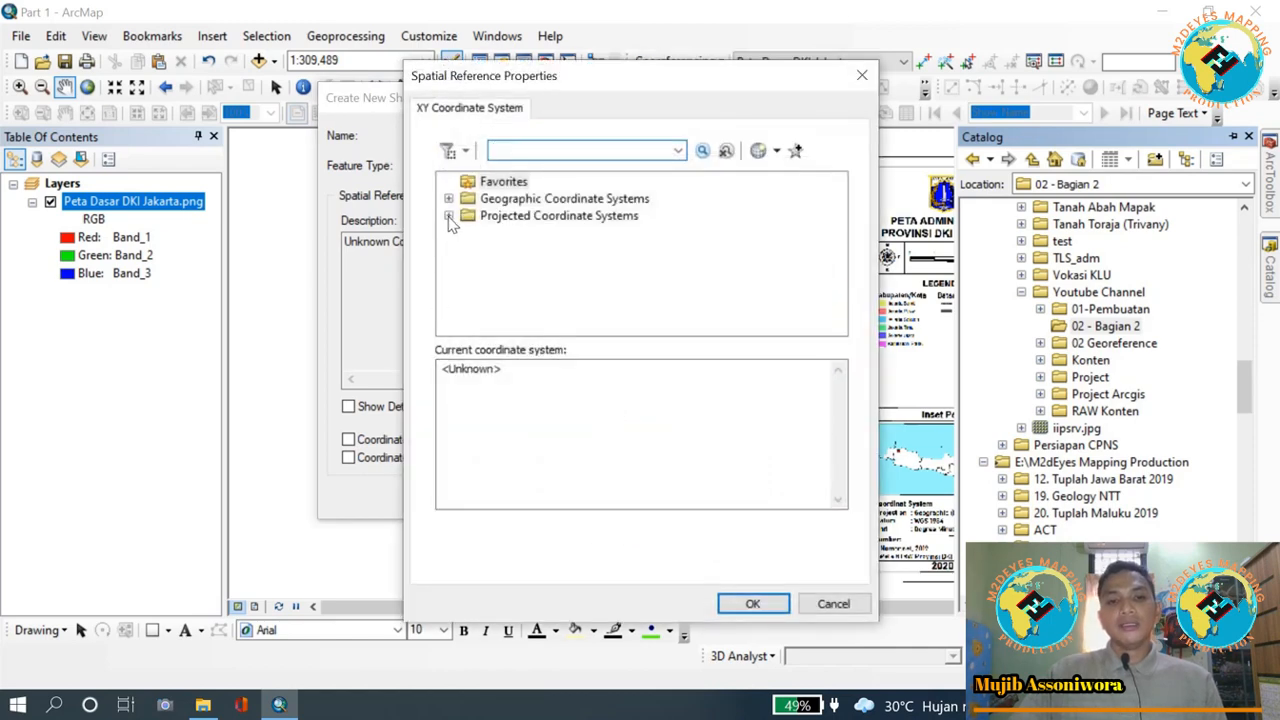
left_click(449, 216)
scroll(512, 318, "down", 2)
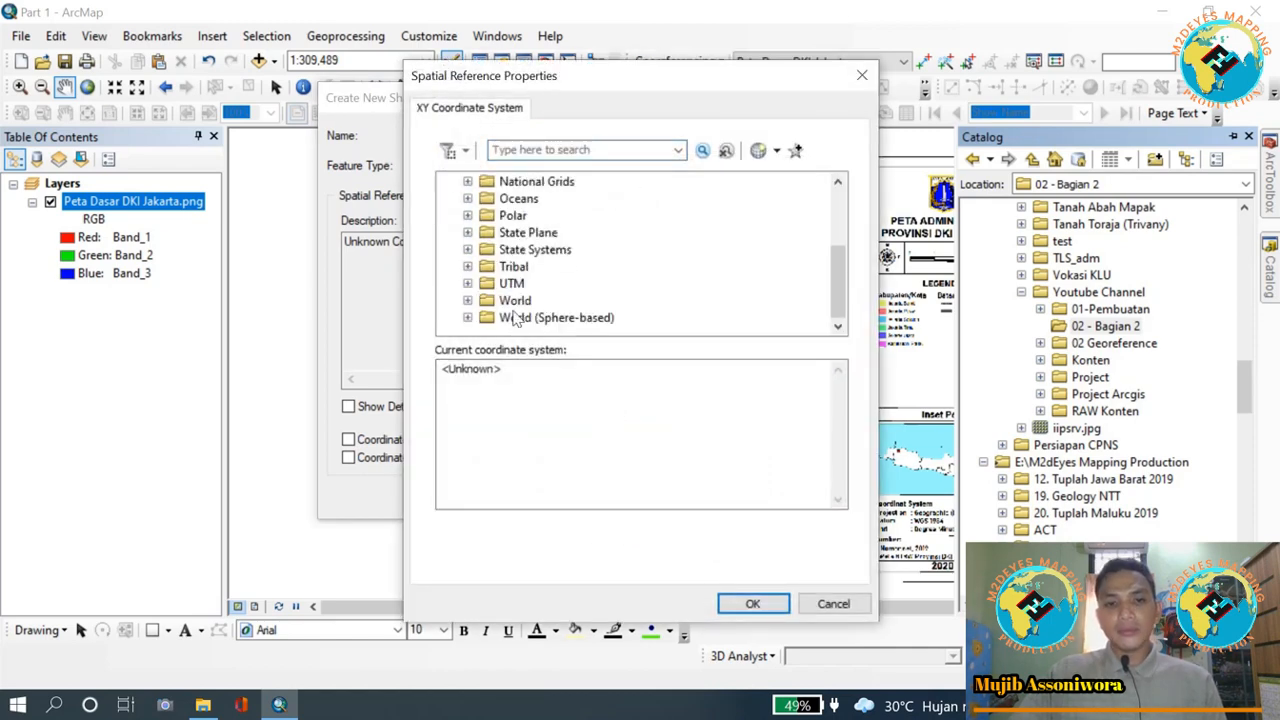
left_click(467, 283)
scroll(525, 300, "down", 3)
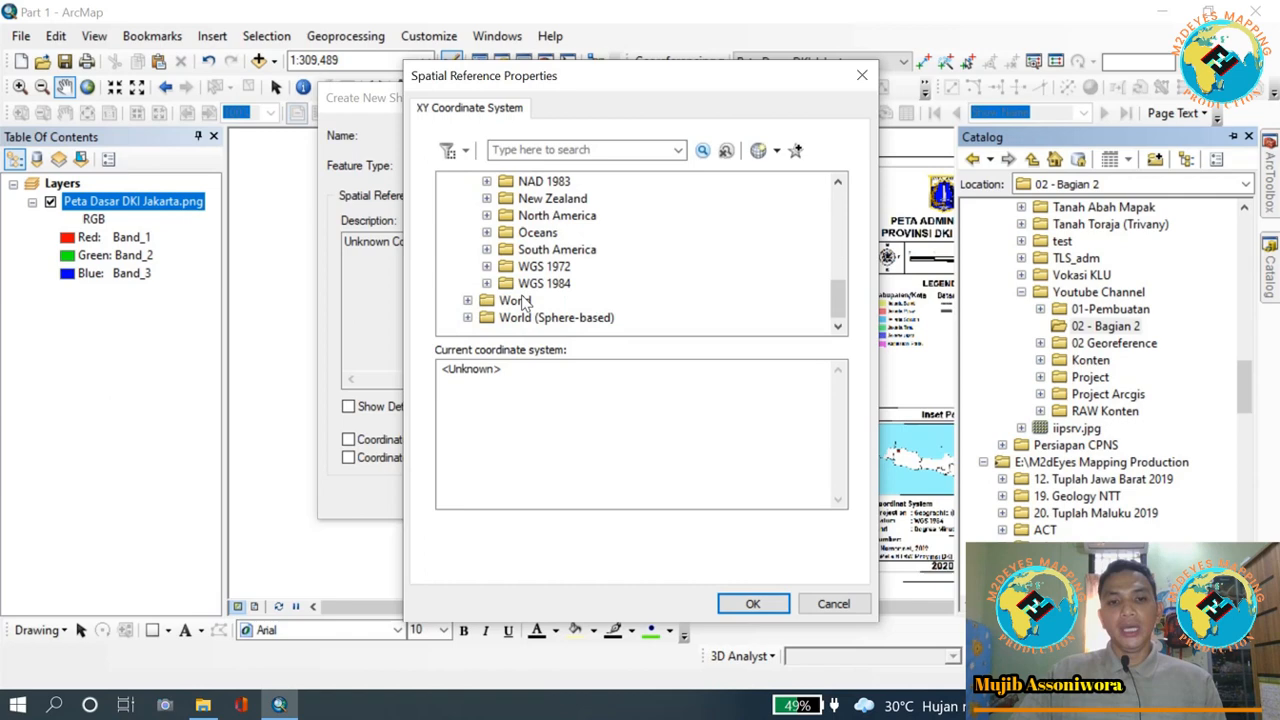
left_click(486, 283)
scroll(599, 292, "down", 1)
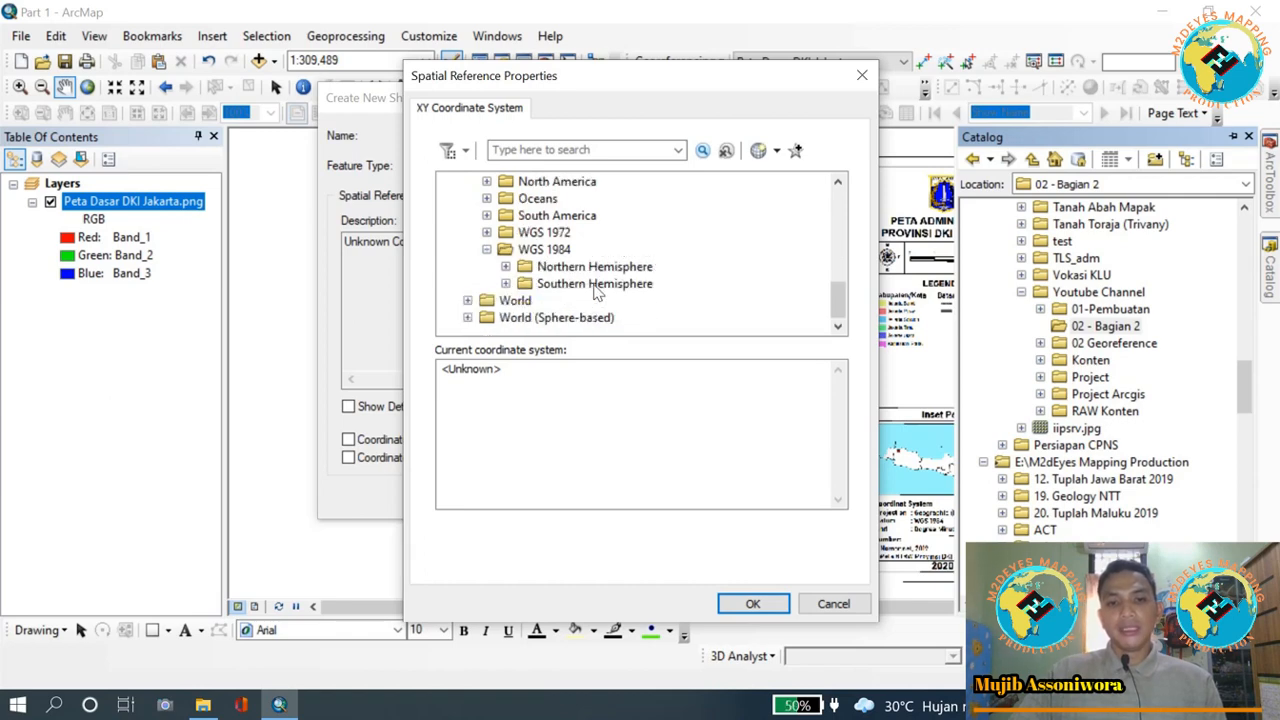
left_click(506, 285)
scroll(610, 286, "down", 10)
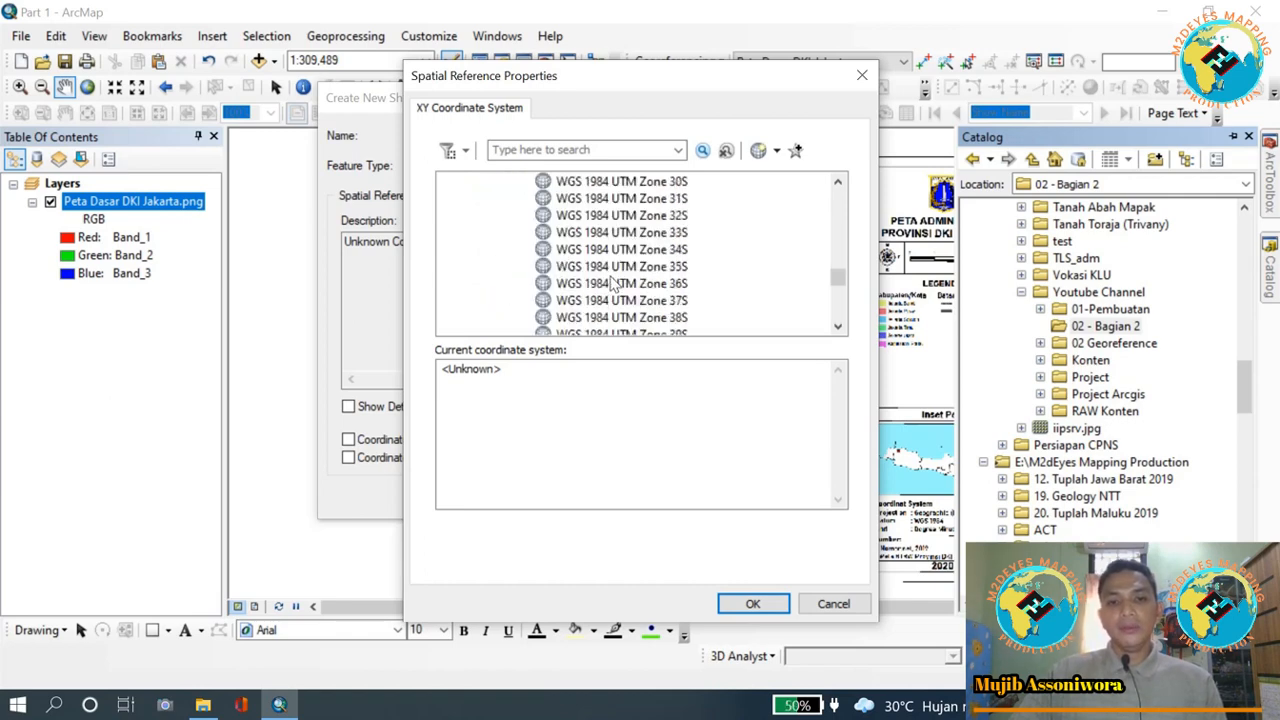
scroll(640, 290, "down", 4)
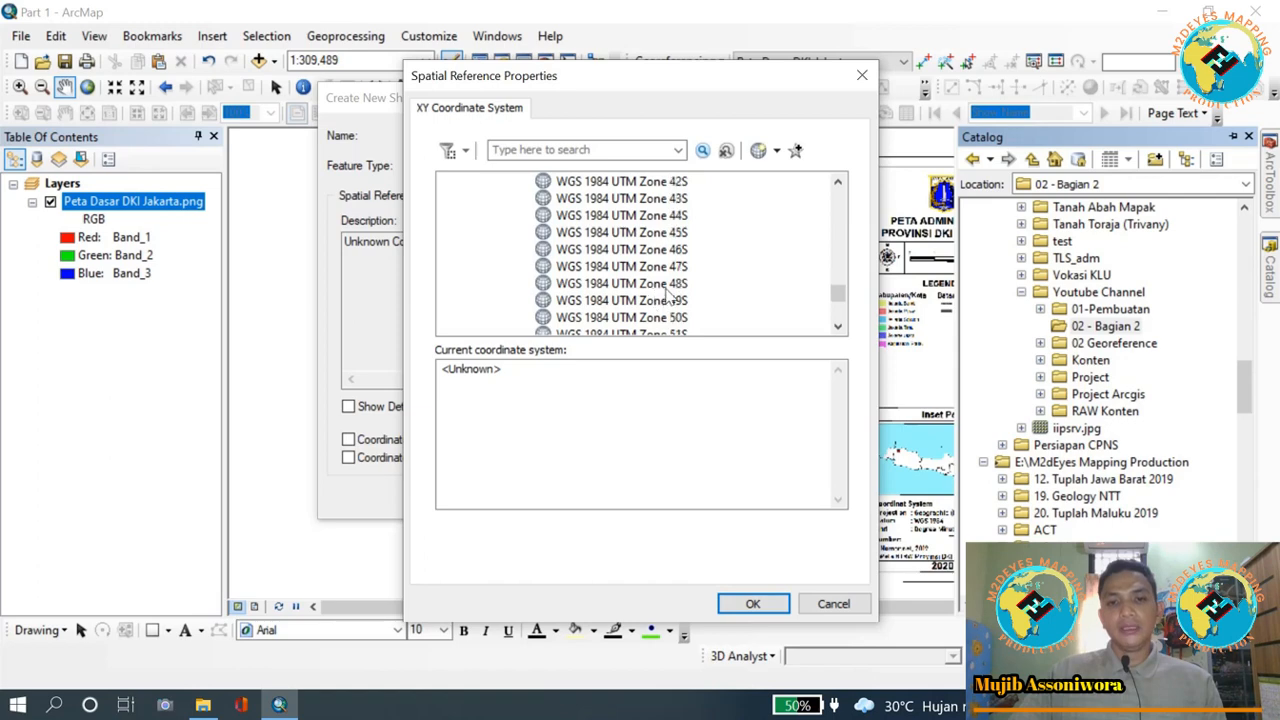
left_click(668, 287)
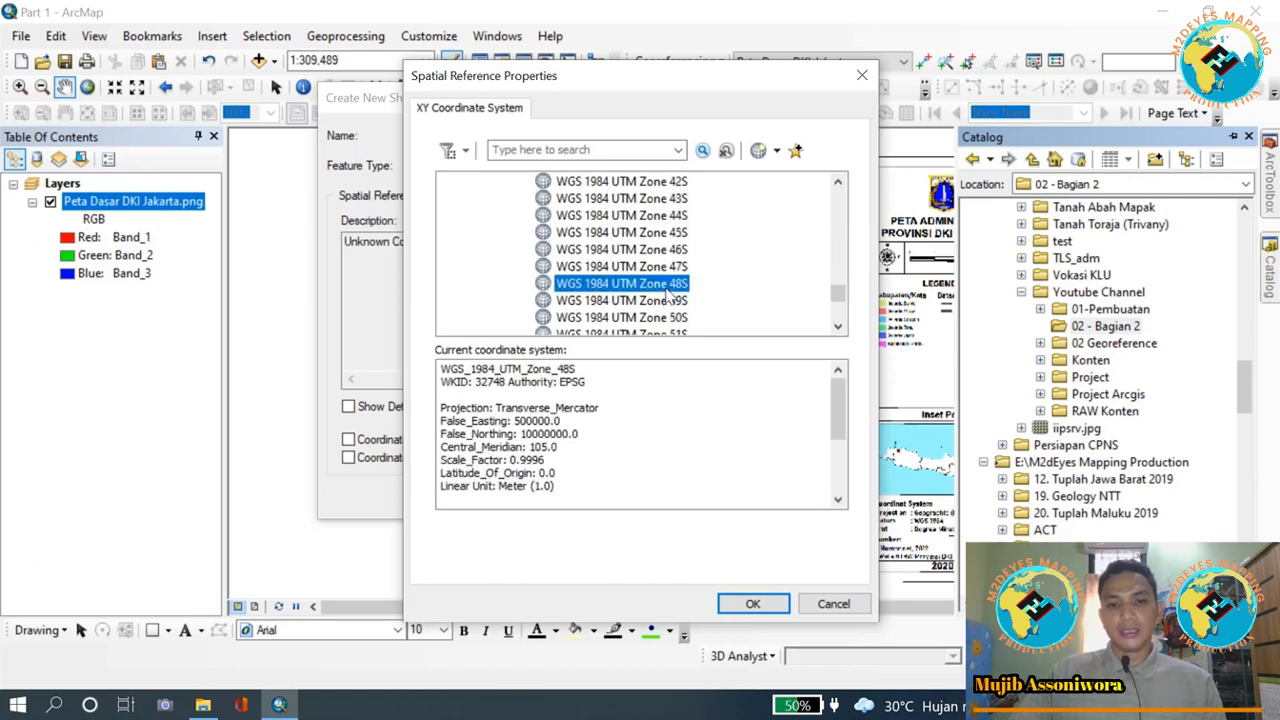
left_click(752, 606)
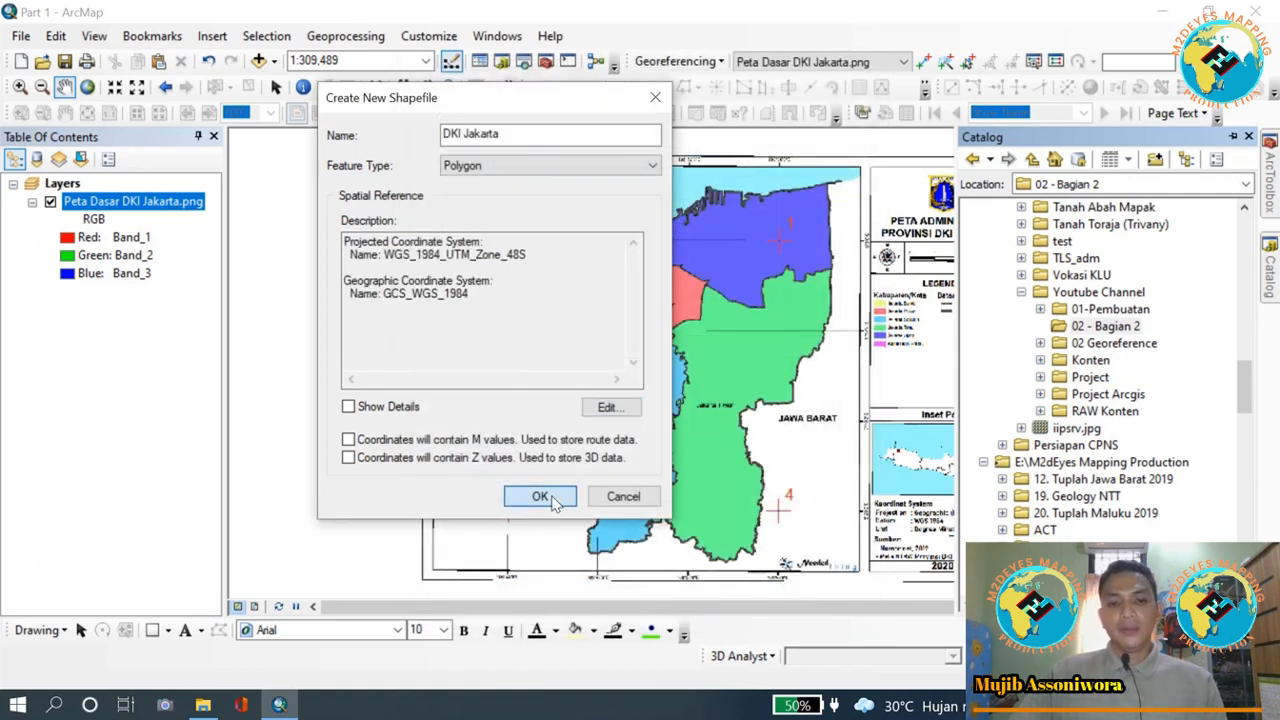
left_click(545, 497)
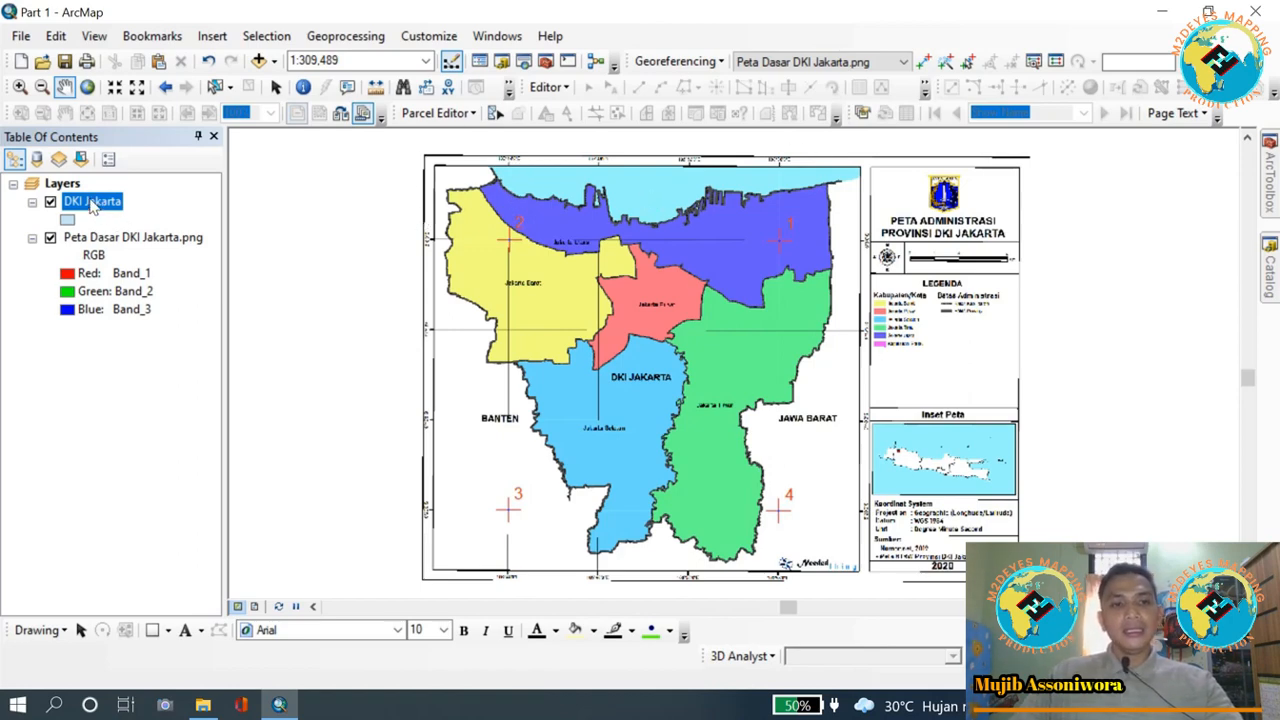
- Start an edit session on the DKI Jakarta layer
right_click(104, 205)
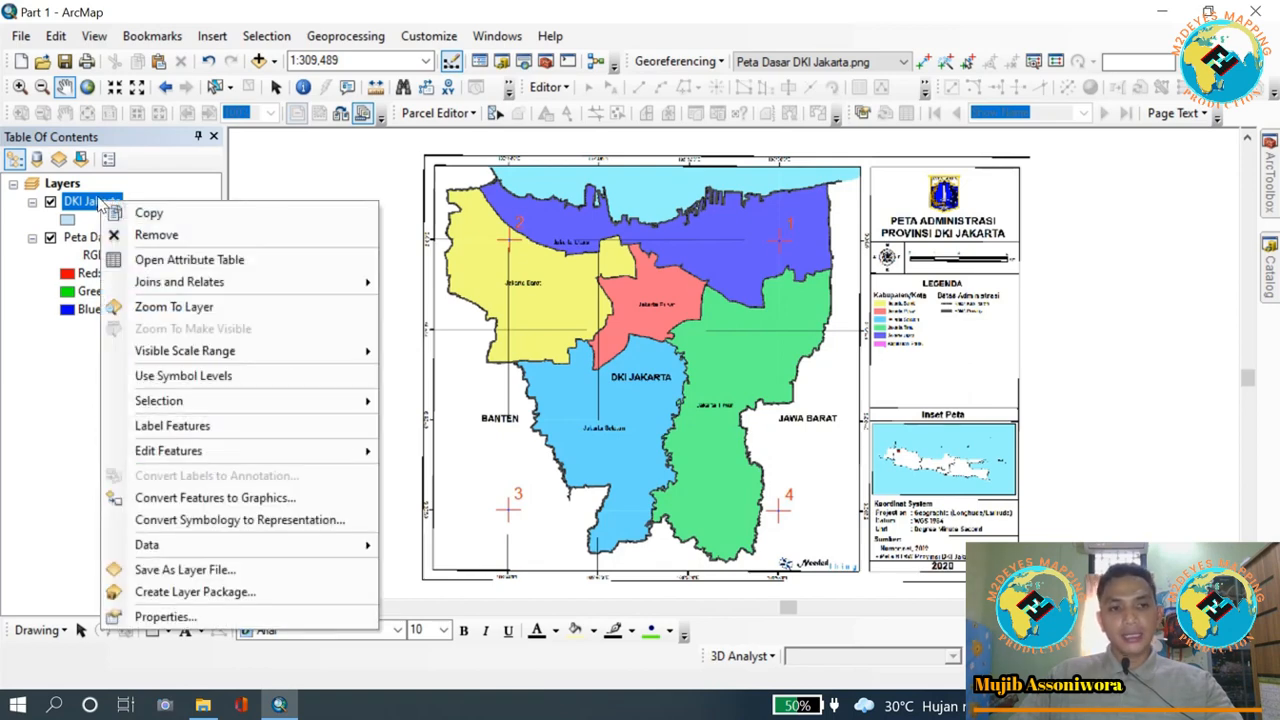
mouse_move(214, 456)
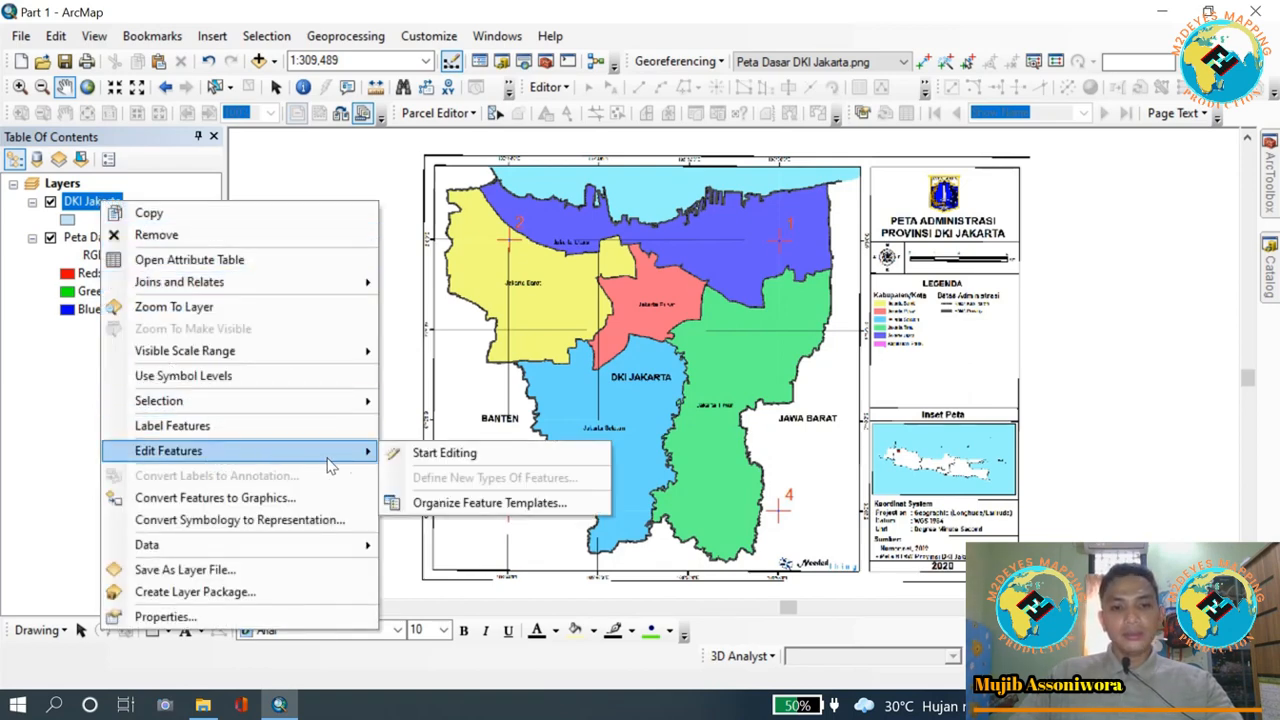
left_click(418, 455)
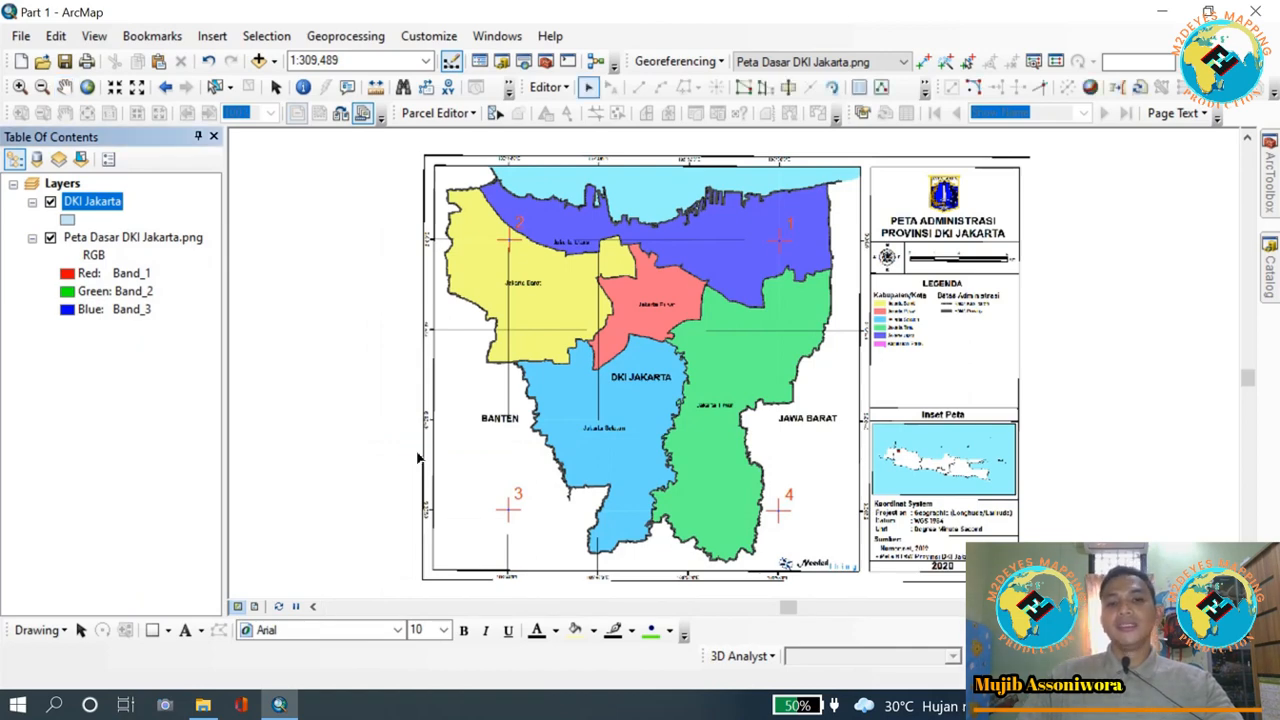
- Hide the Editor toolbar and display it again
right_click(801, 37)
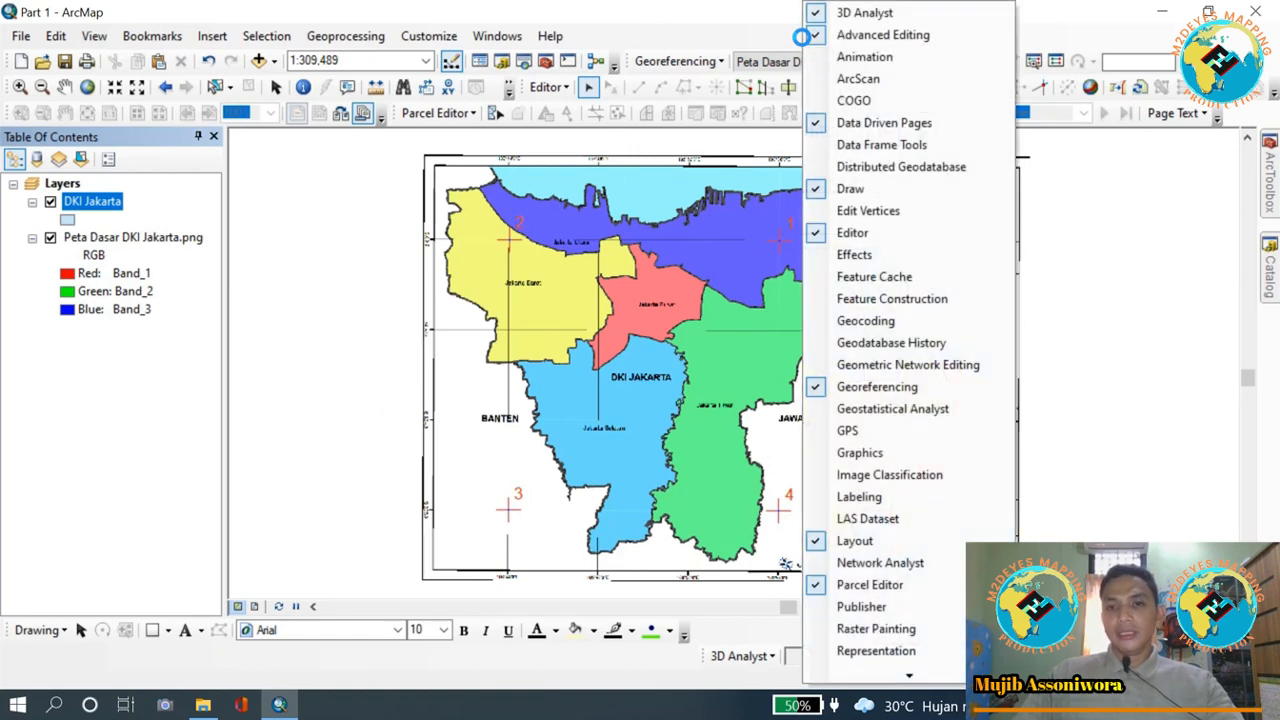
left_click(848, 234)
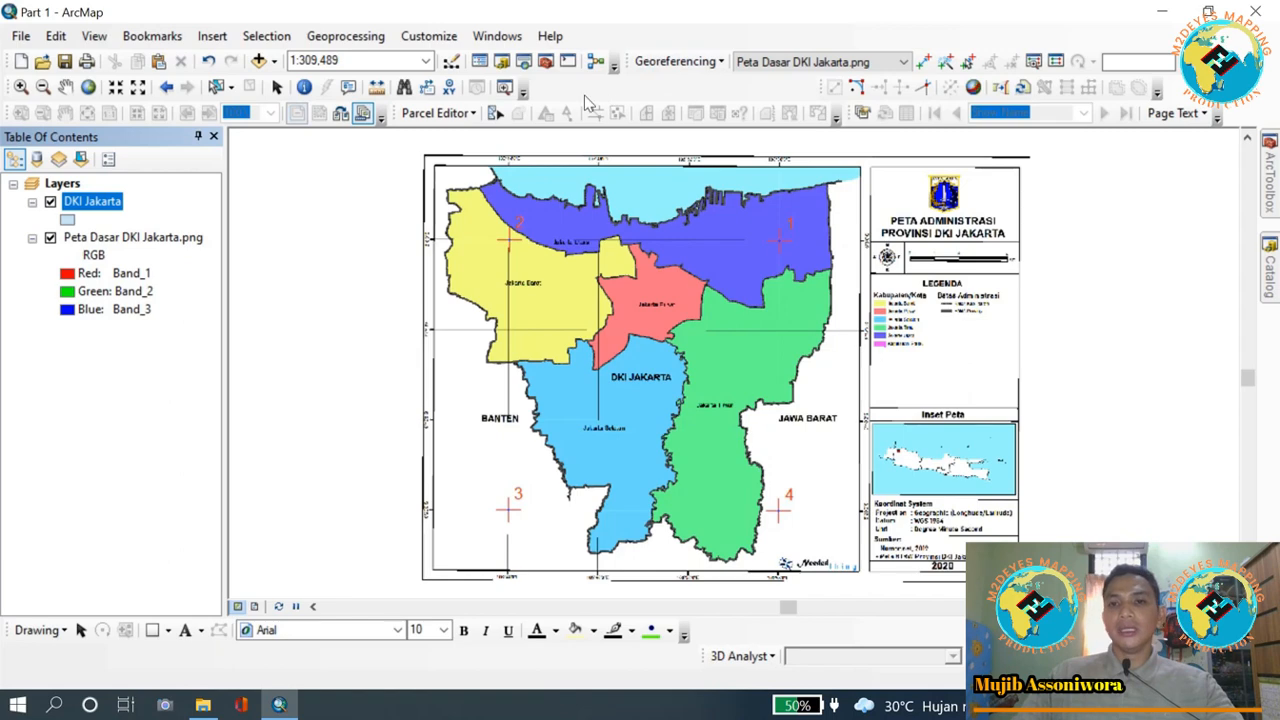
right_click(822, 36)
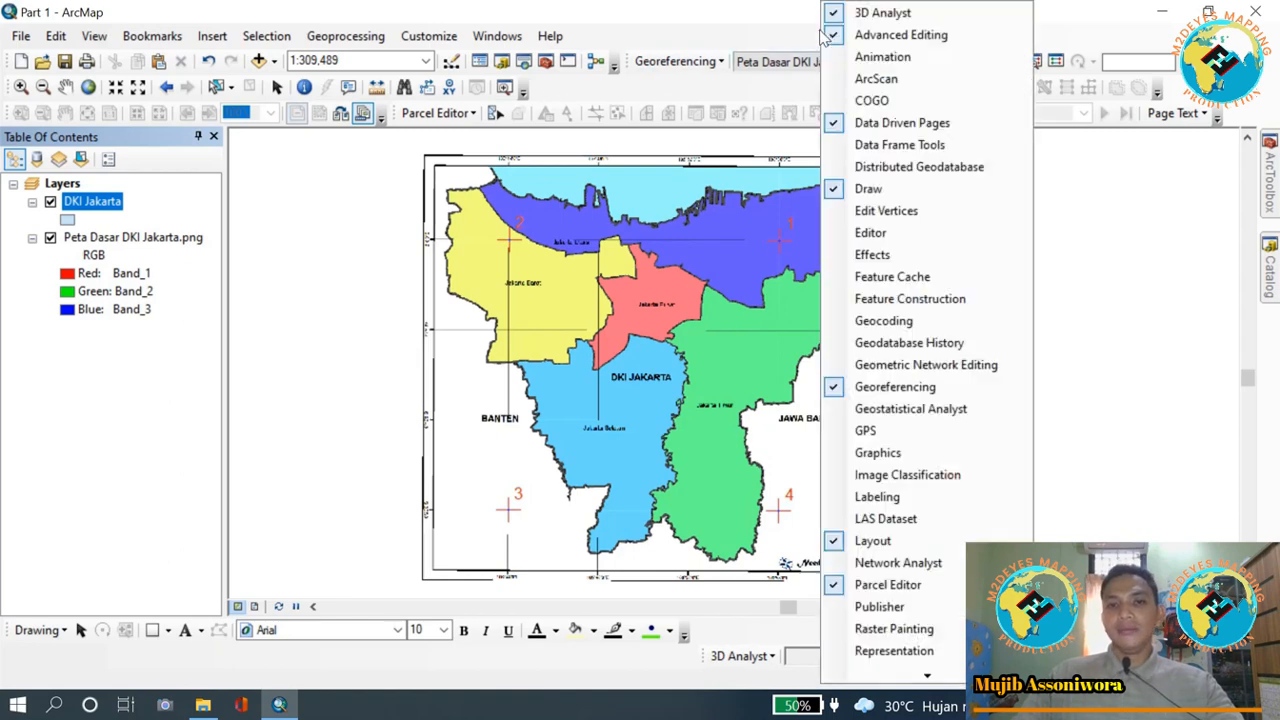
left_click(840, 238)
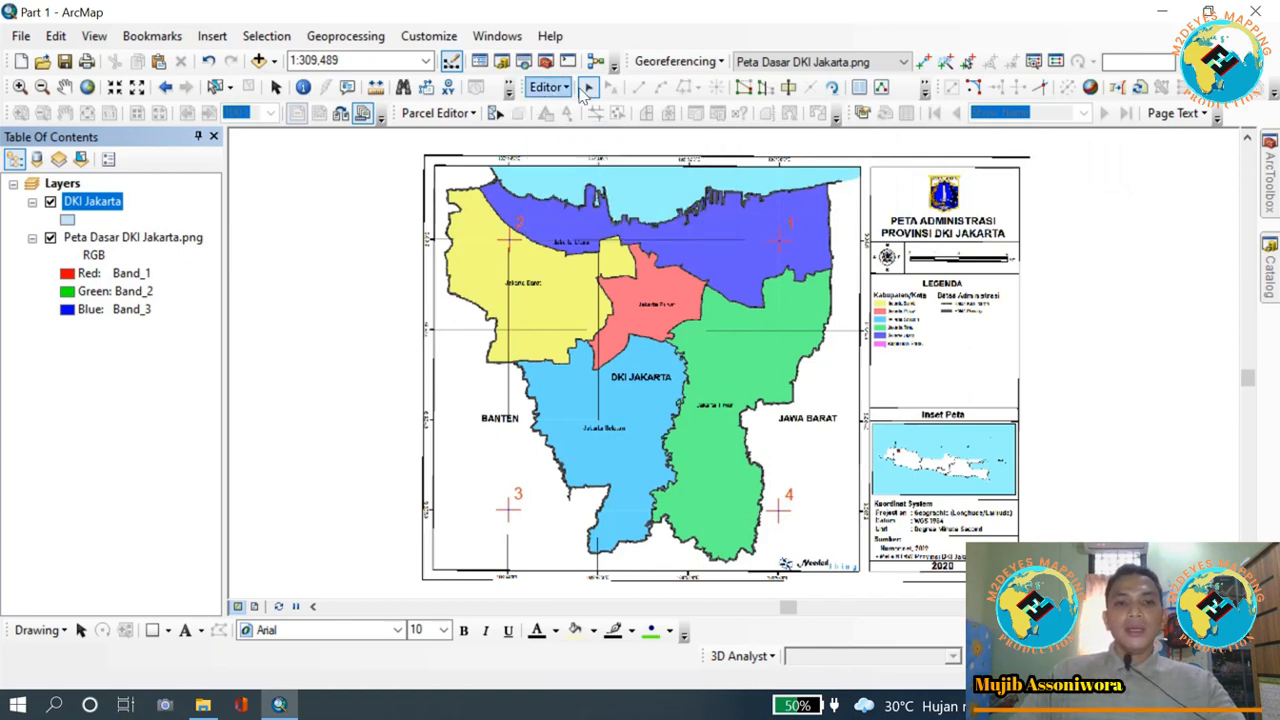
- Stop the current edit session and start editing again
left_click(542, 90)
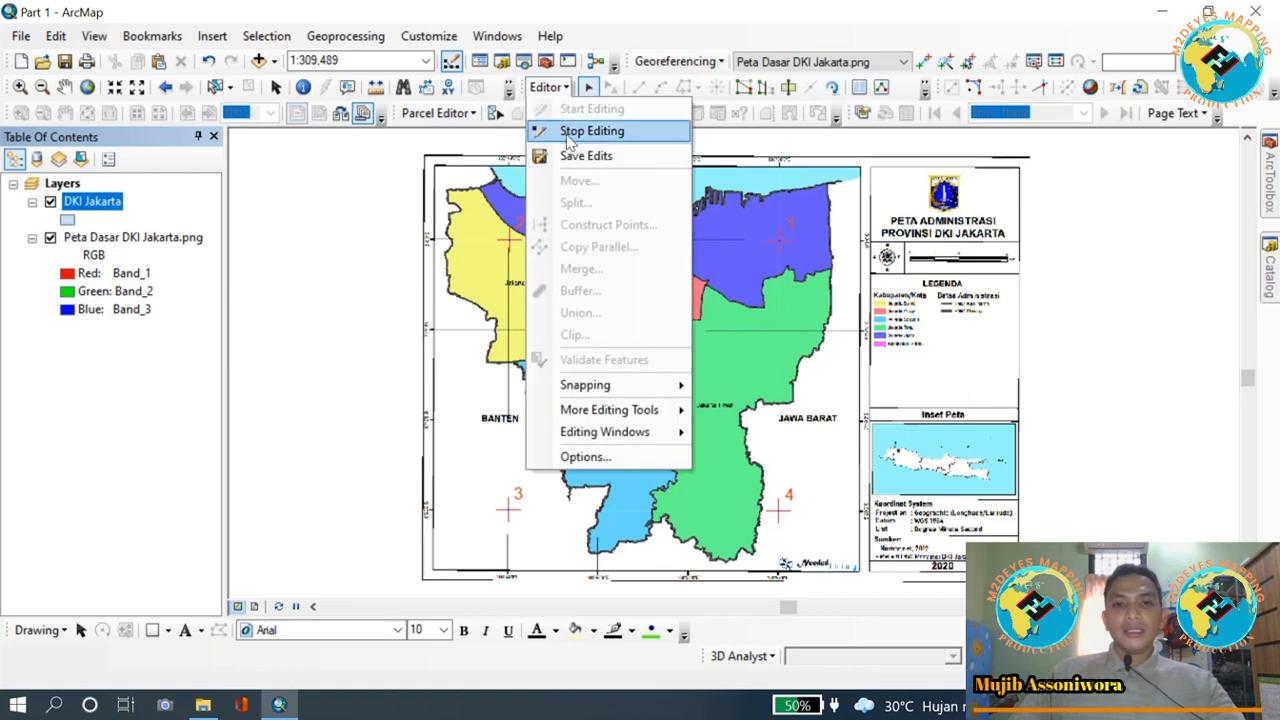
left_click(560, 131)
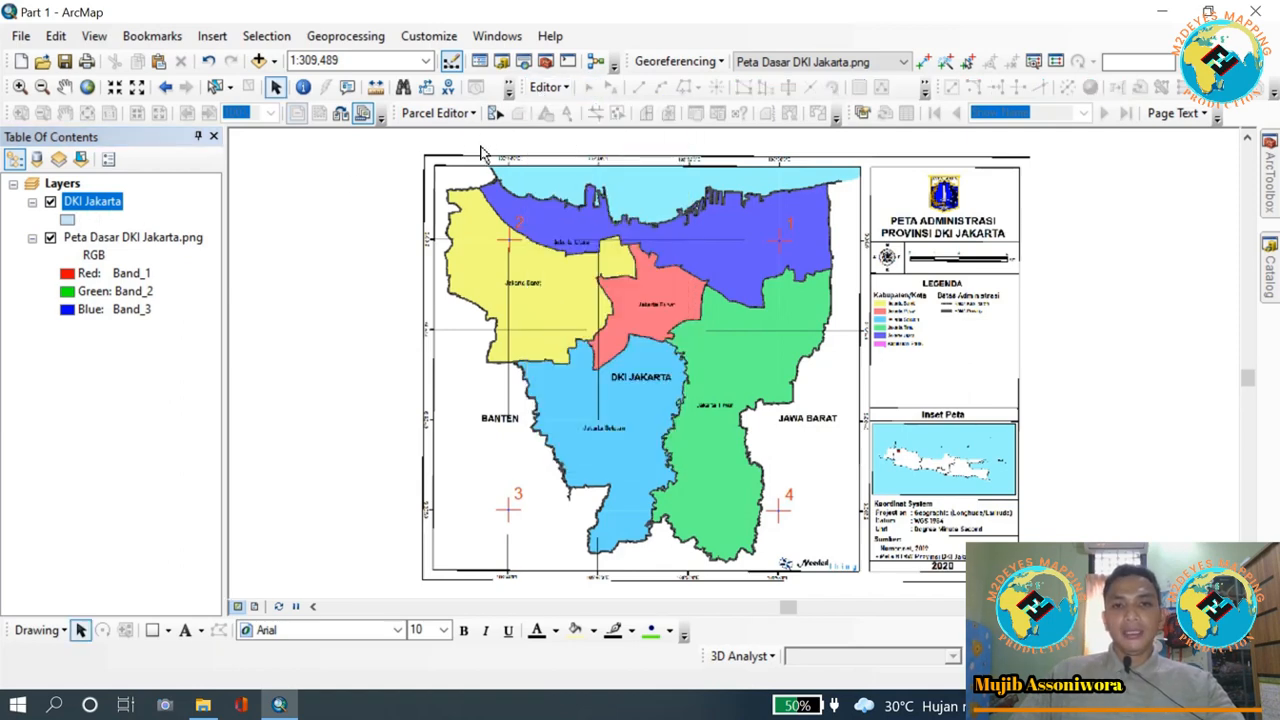
left_click(561, 89)
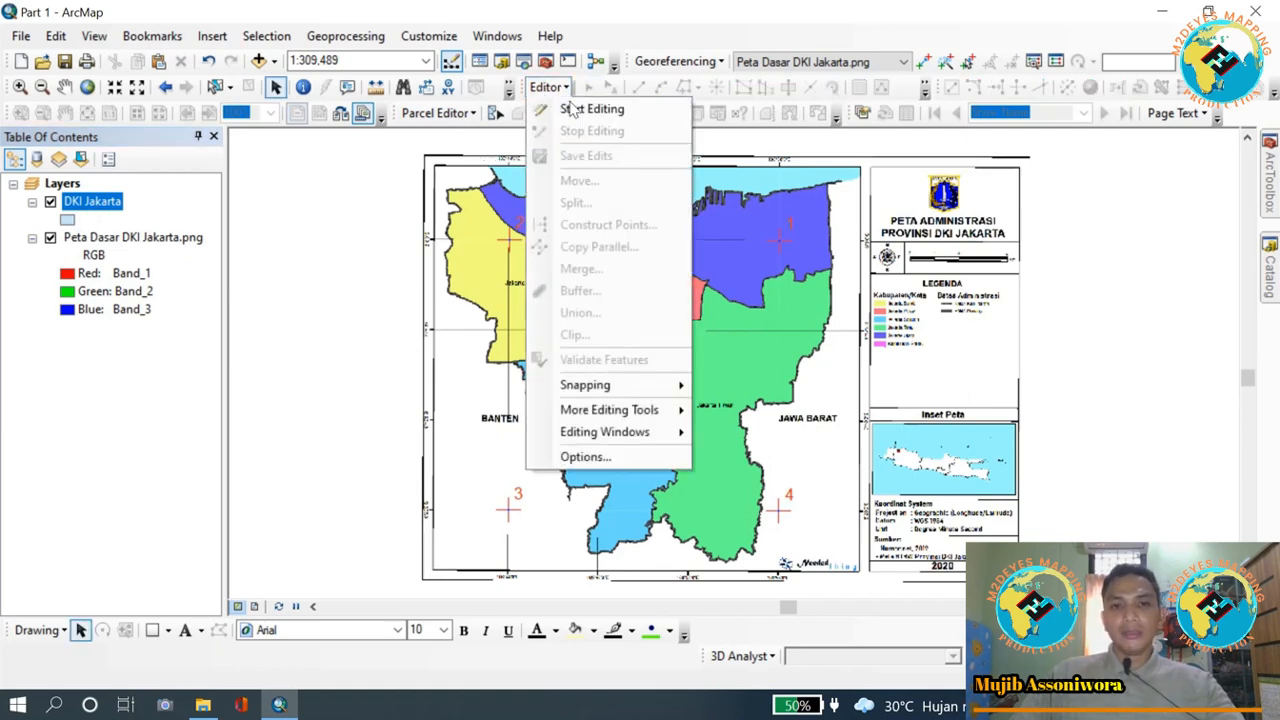
left_click(584, 108)
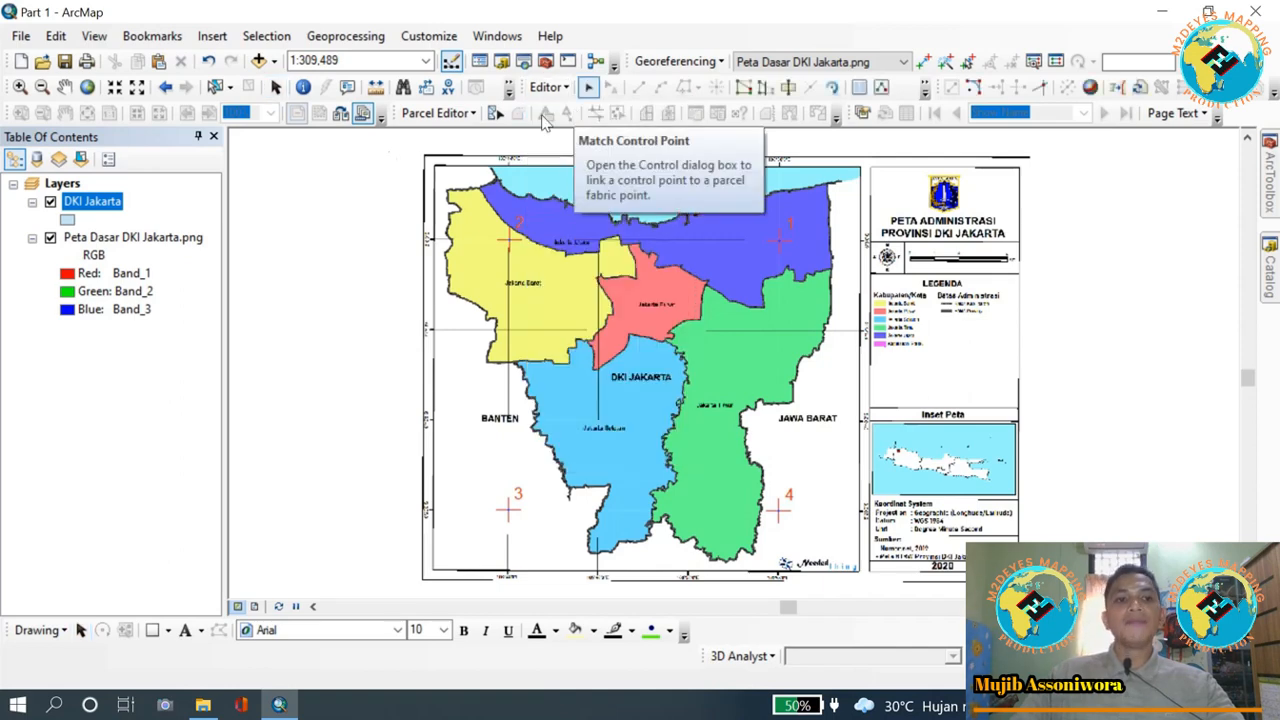
right_click(98, 205)
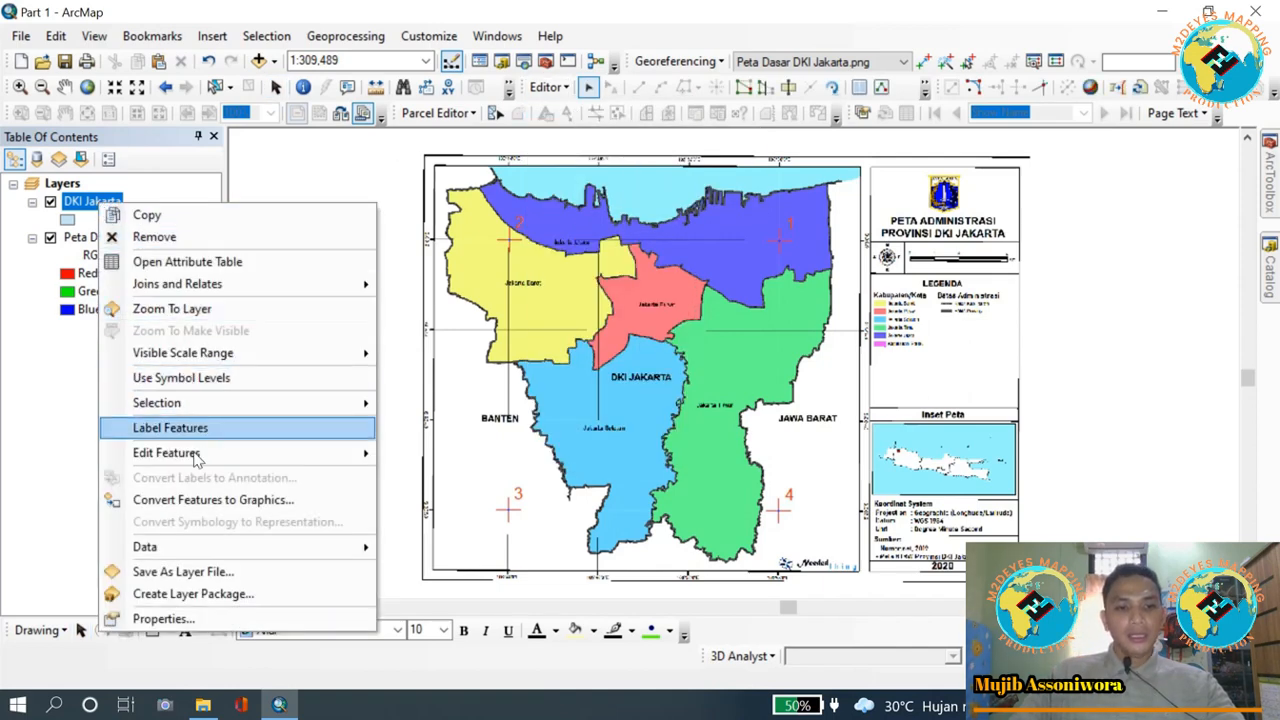
mouse_move(192, 454)
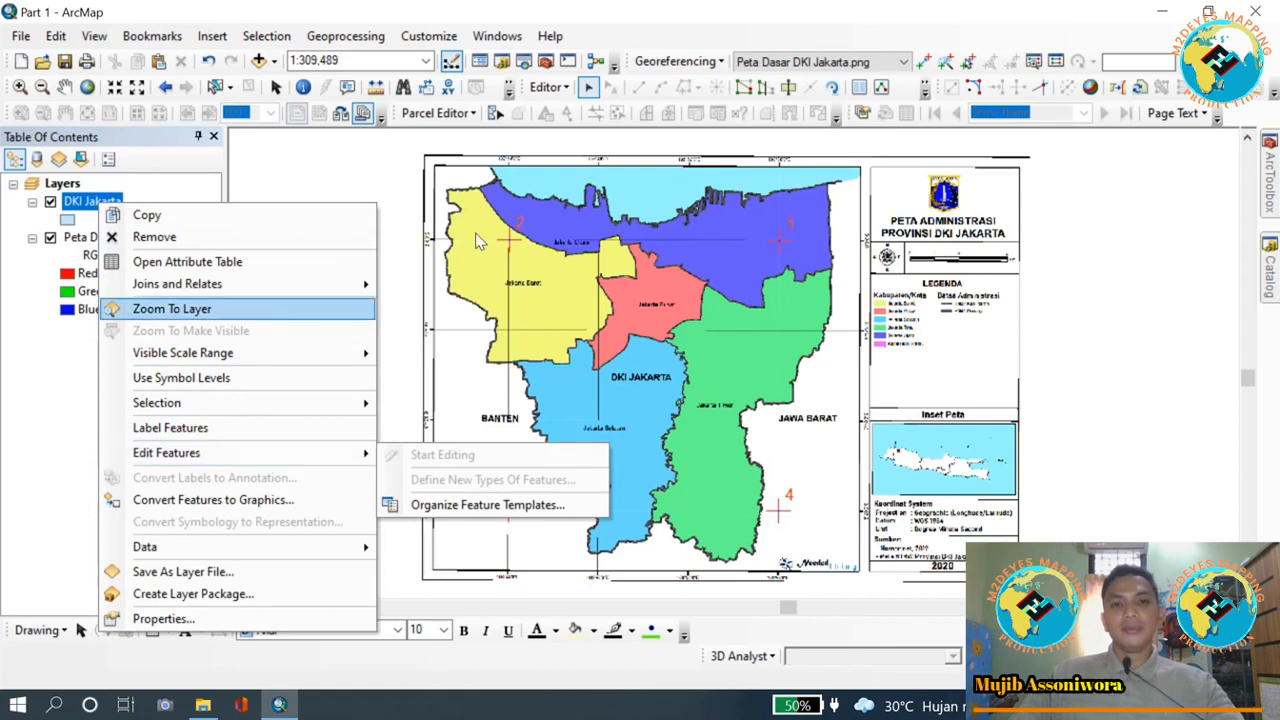
left_click(848, 37)
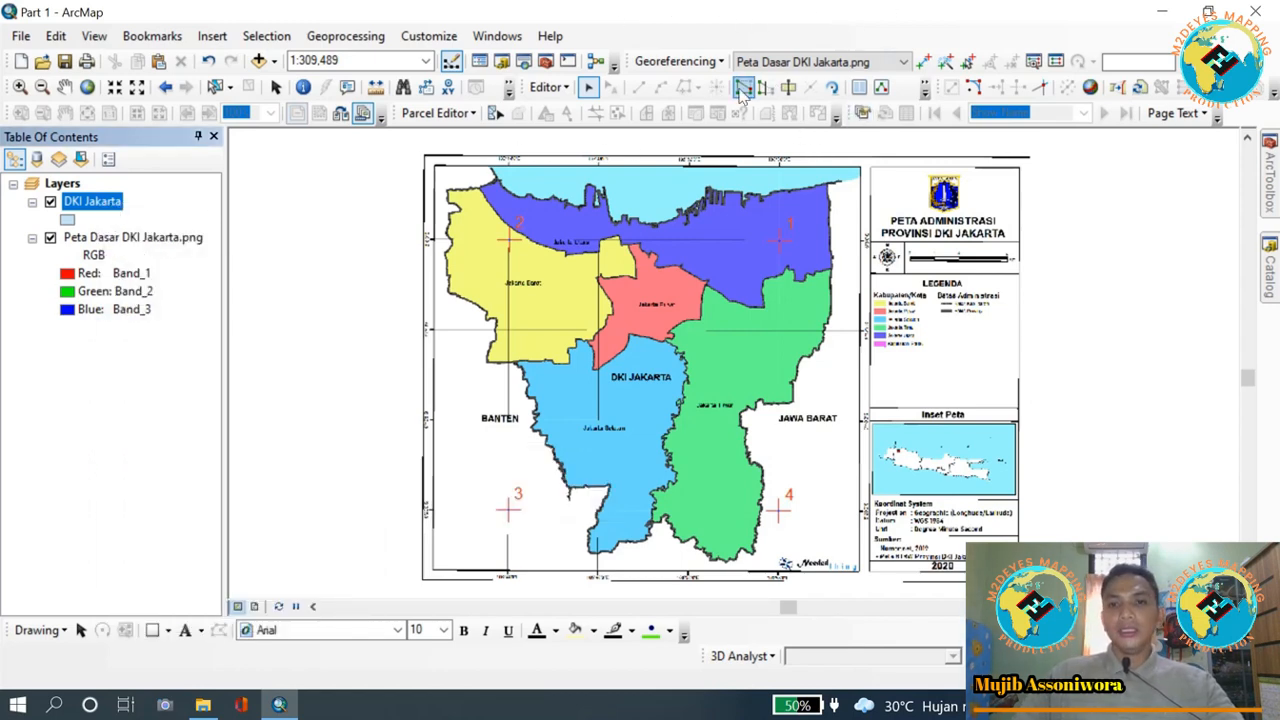
- Using the DKI Jakarta feature template, draw a four-cornered polygon along the main map frame, about 35 km per side, and finish the sketch
left_click(925, 91)
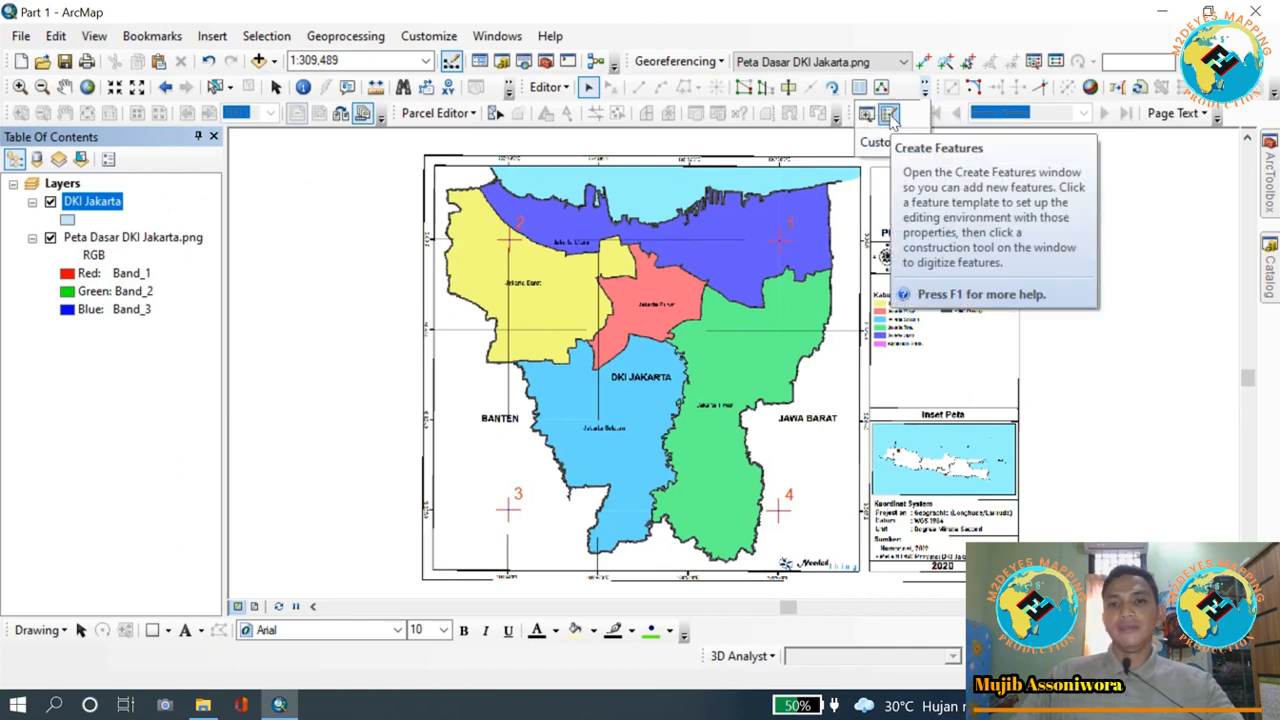
left_click(889, 116)
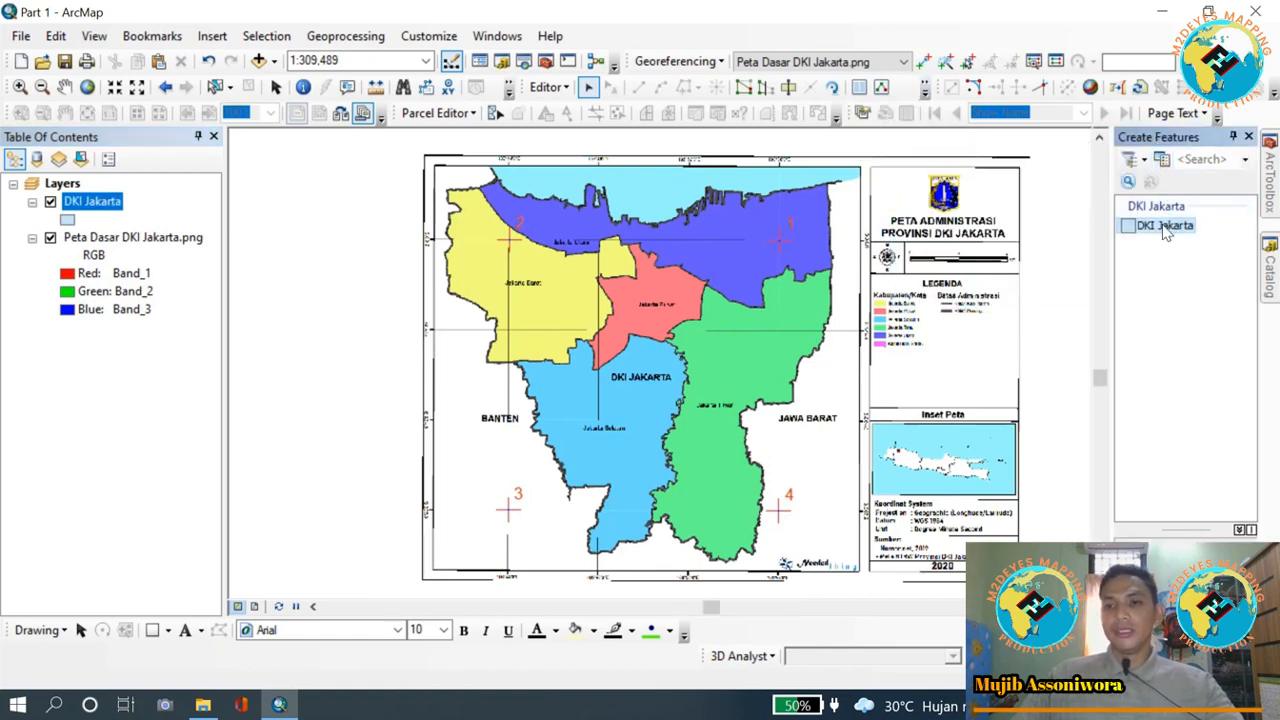
left_click(1165, 228)
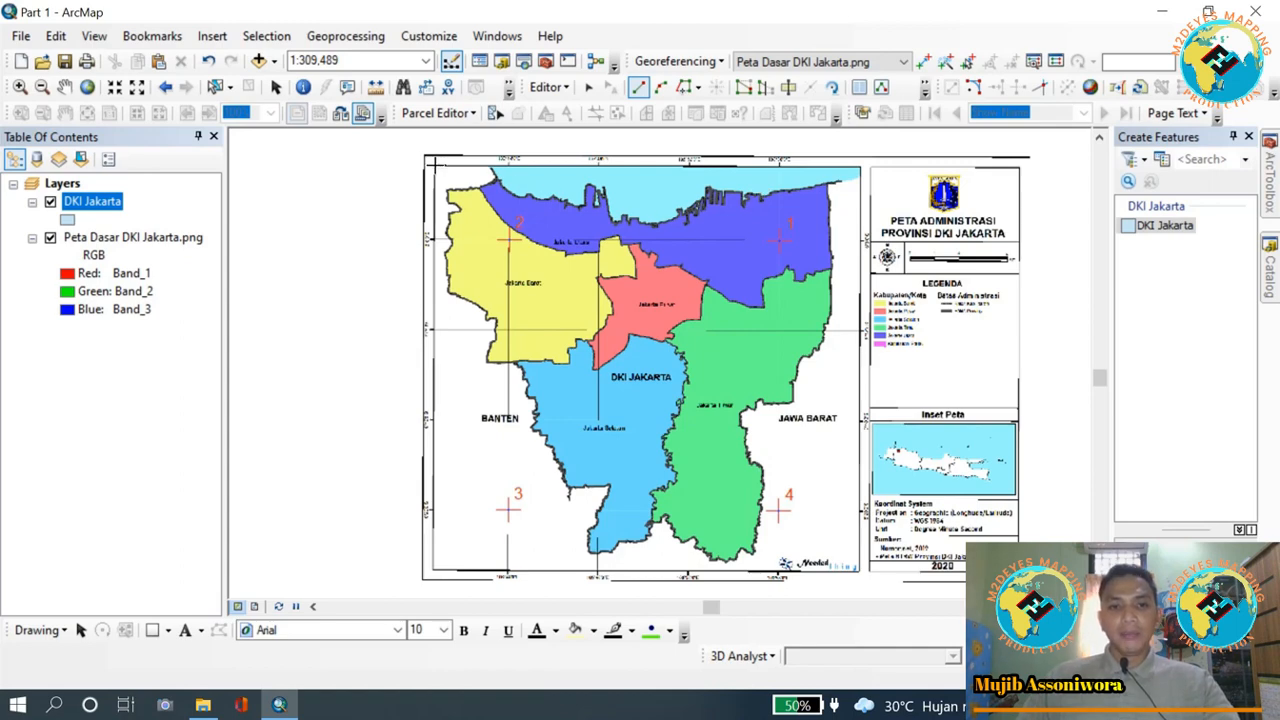
left_click(436, 165)
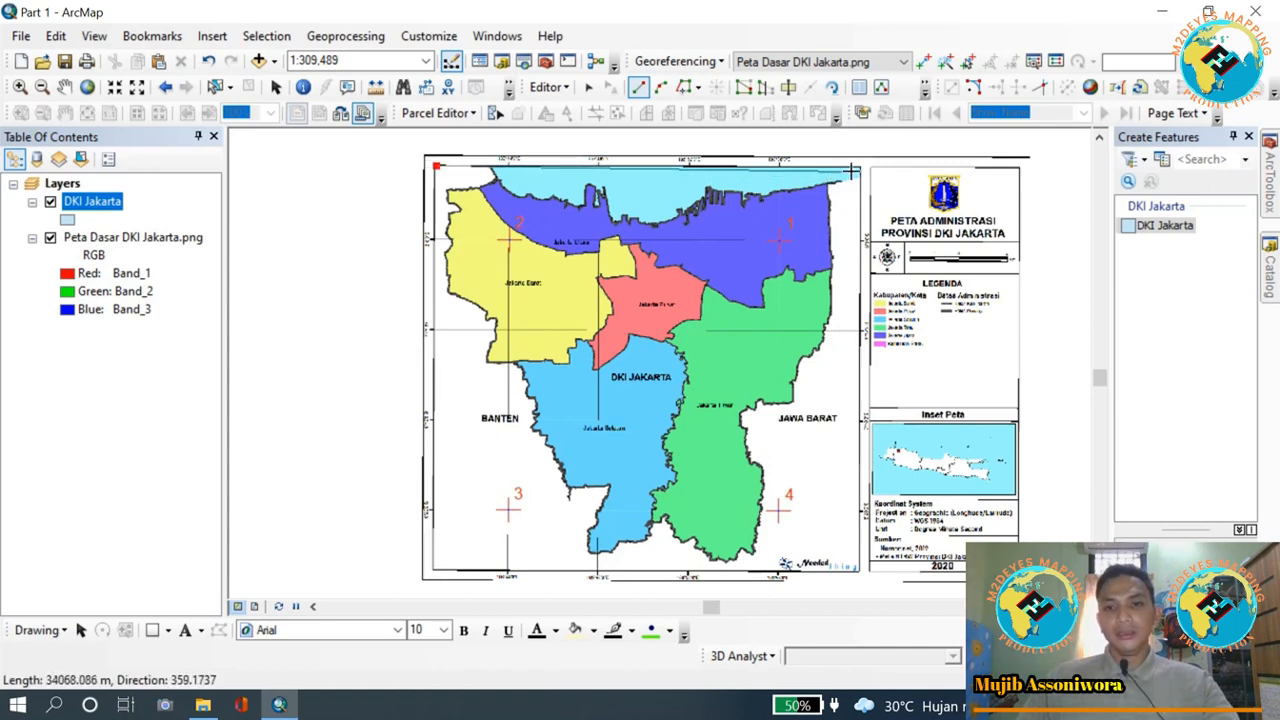
left_click(861, 167)
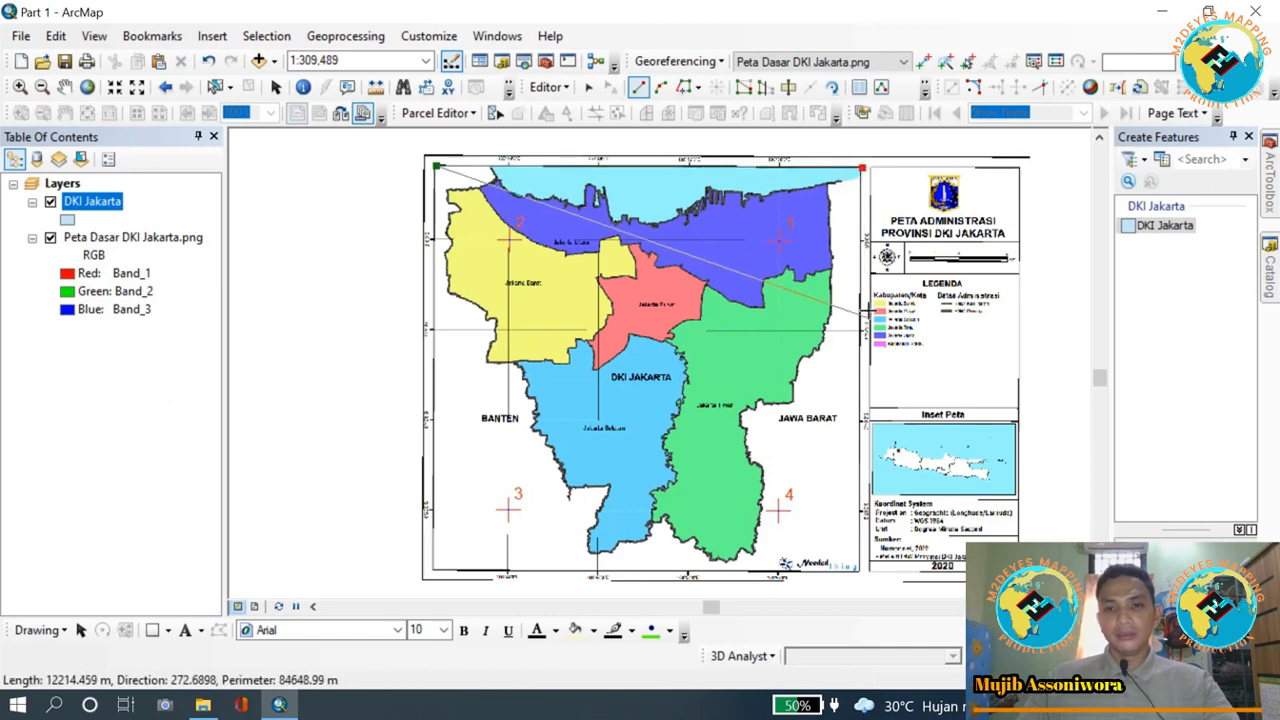
left_click(860, 577)
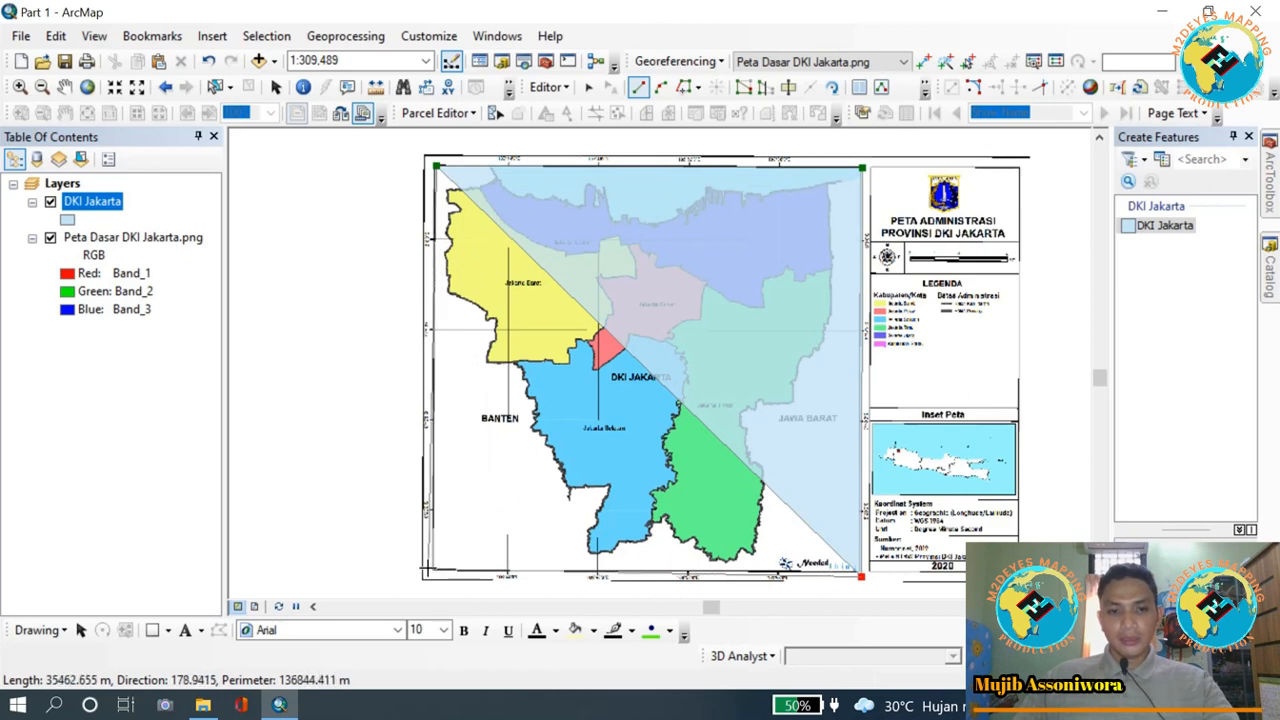
double_click(431, 571)
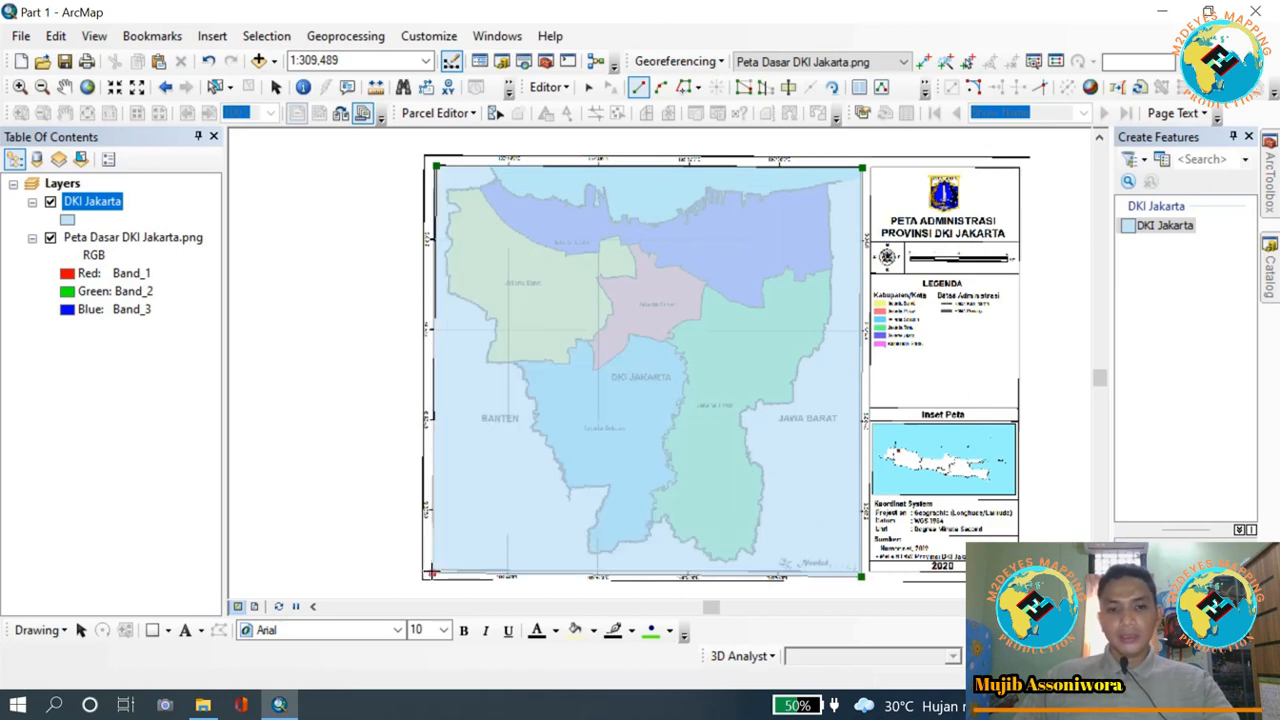
right_click(431, 571)
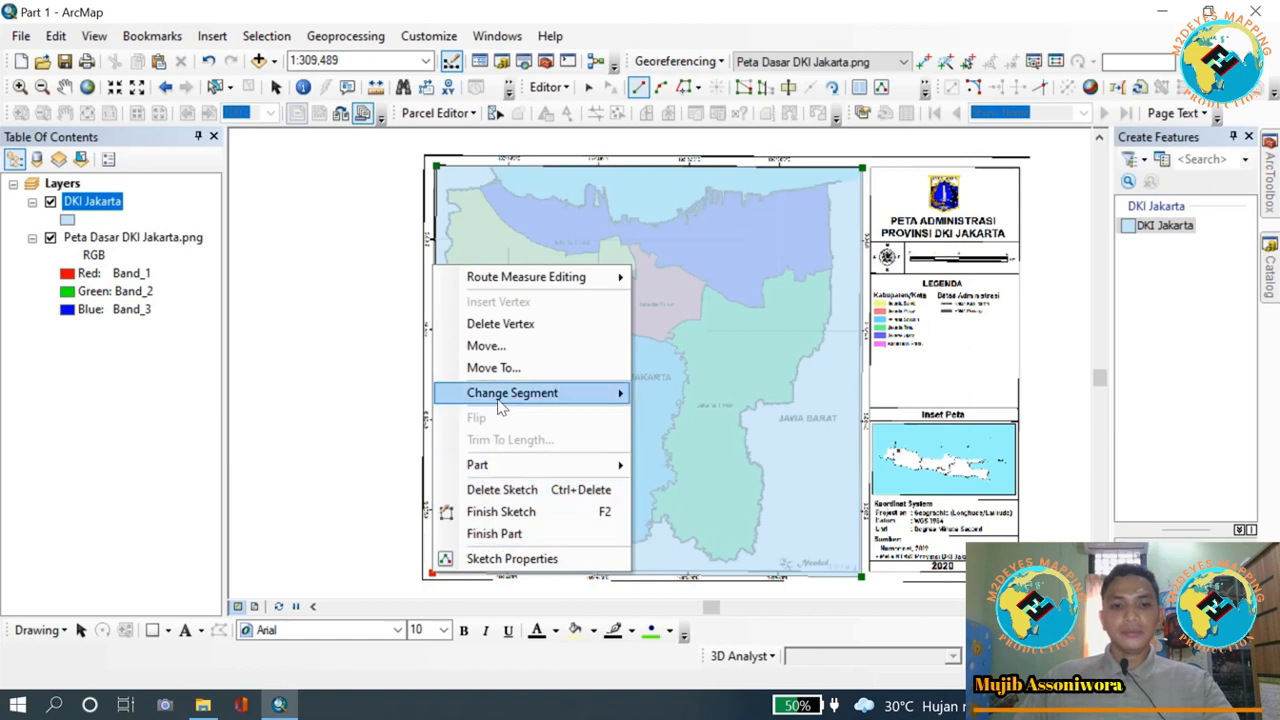
left_click(488, 512)
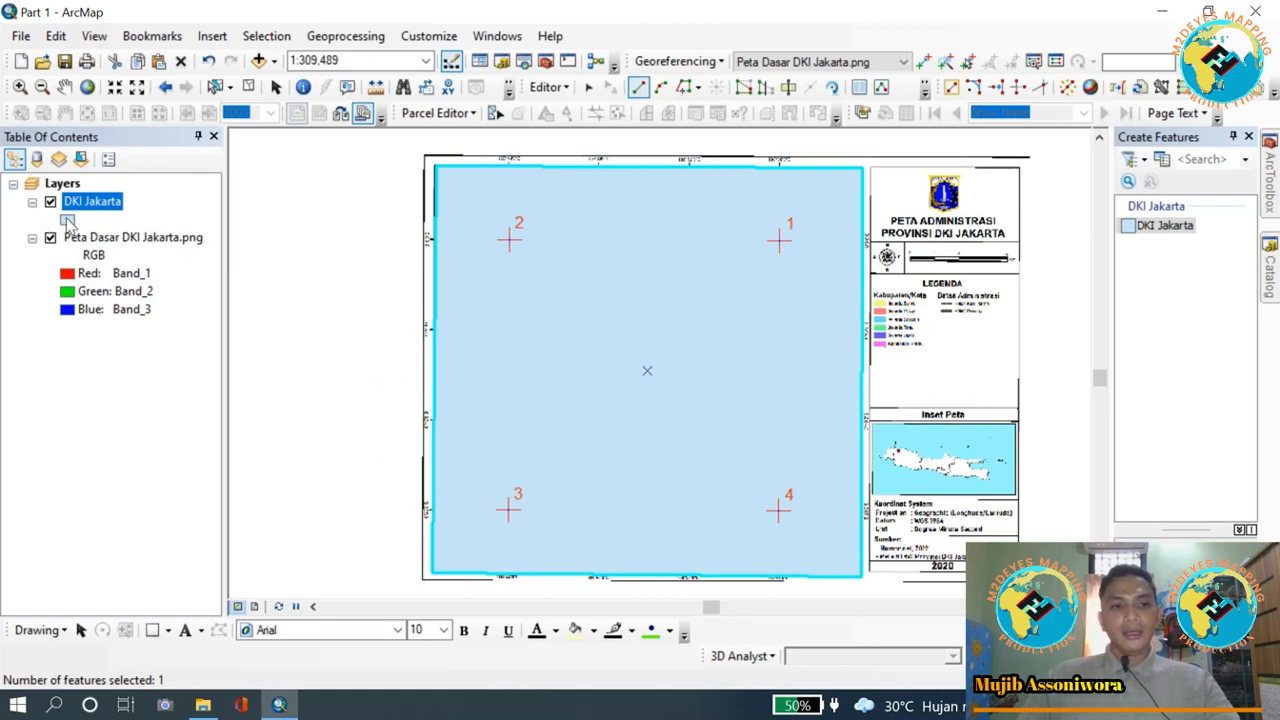
- Symbolize the DKI Jakarta layer with no fill and a red outline of width 1, and clear the feature selection
left_click(68, 222)
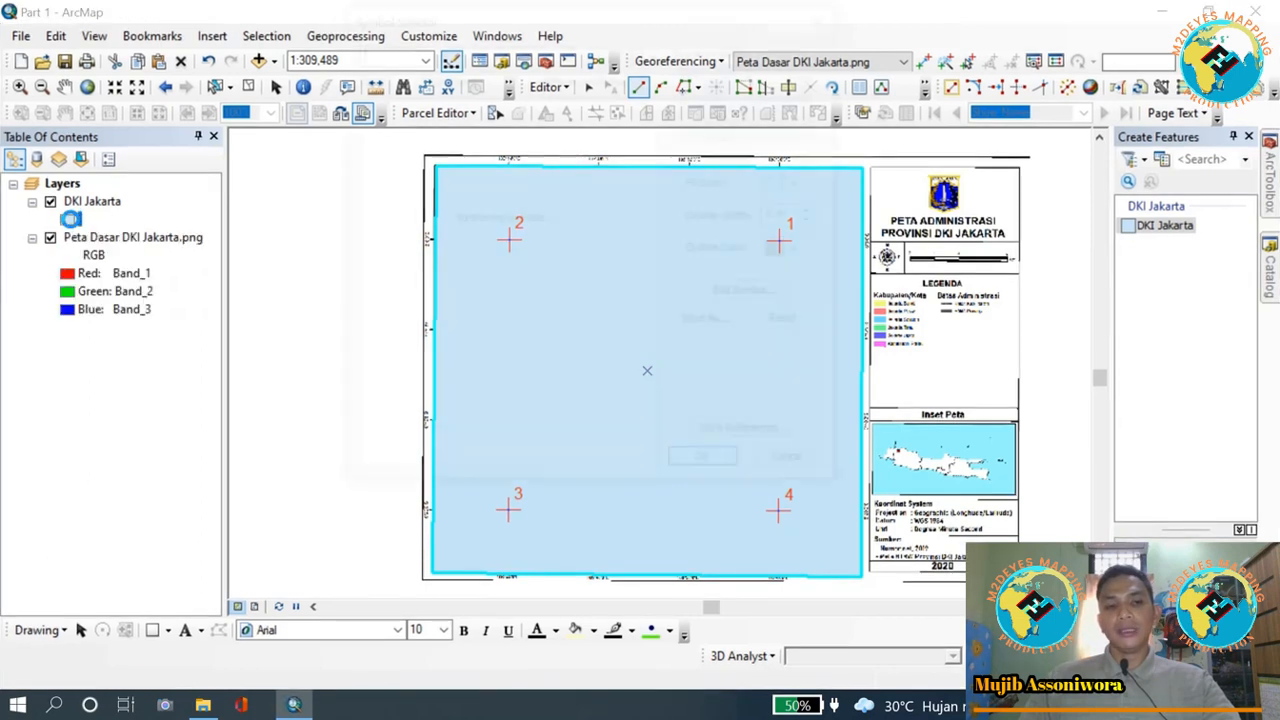
left_click(70, 219)
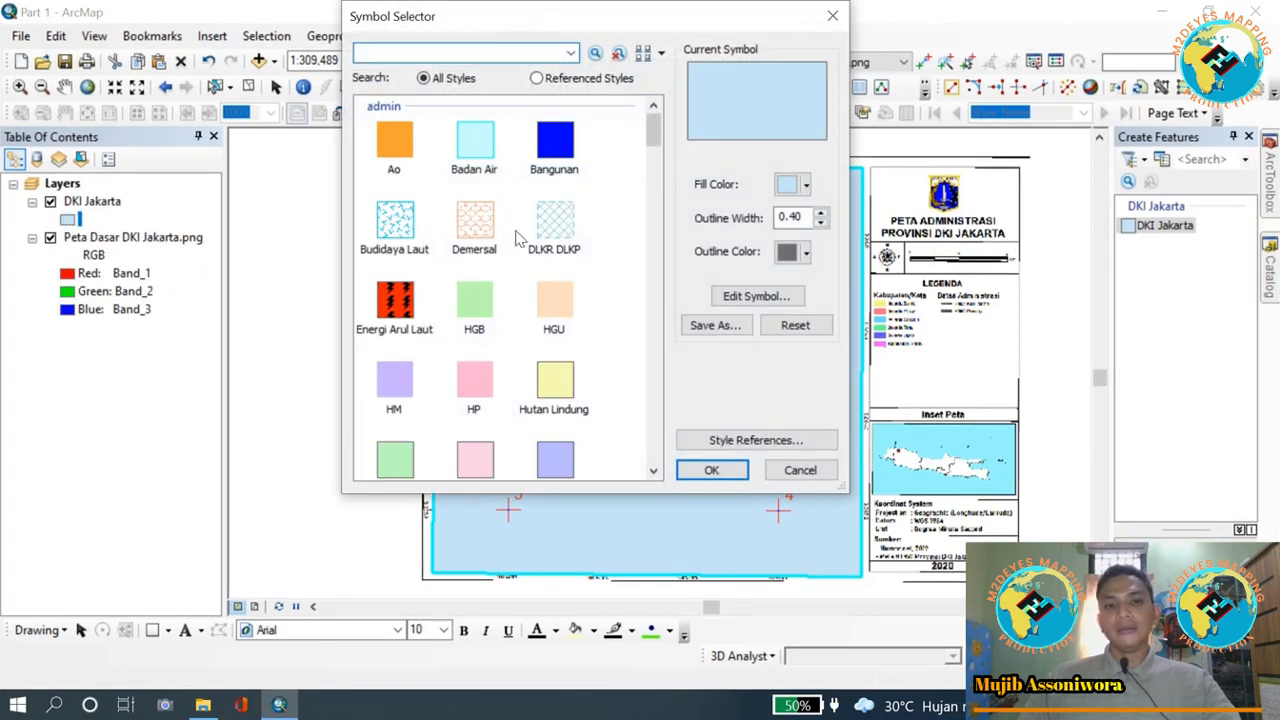
left_click(806, 186)
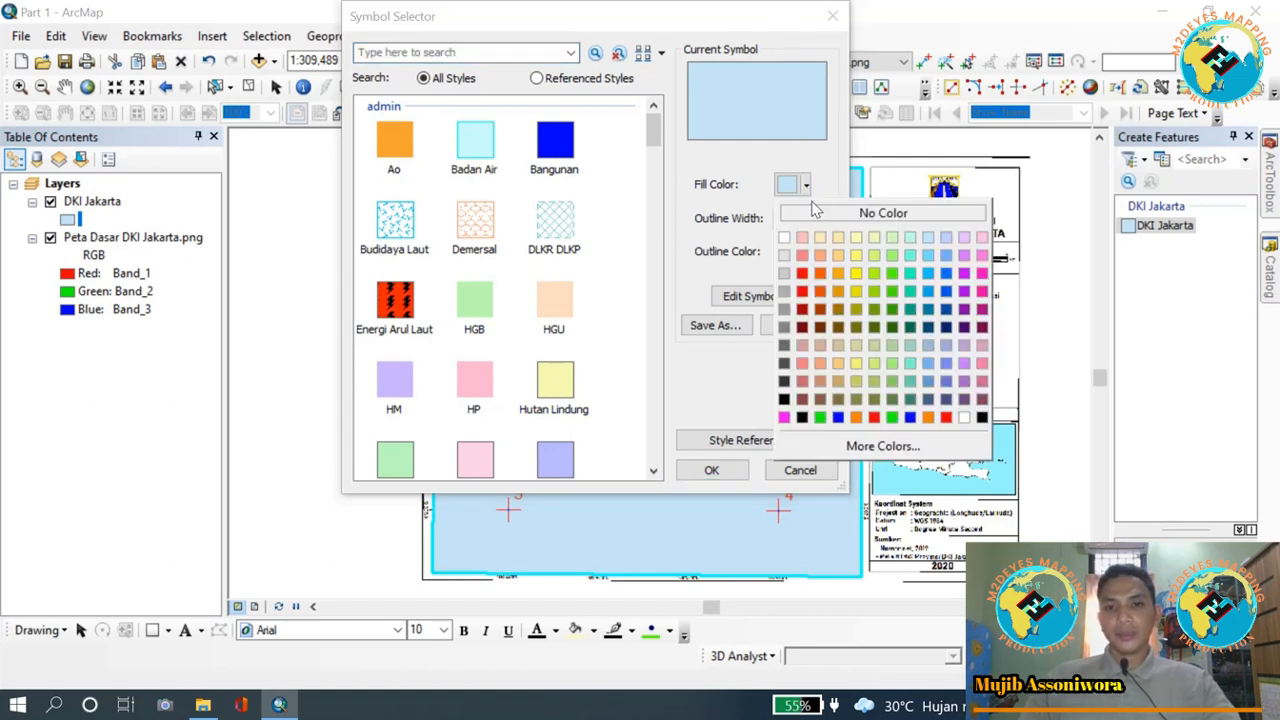
left_click(838, 216)
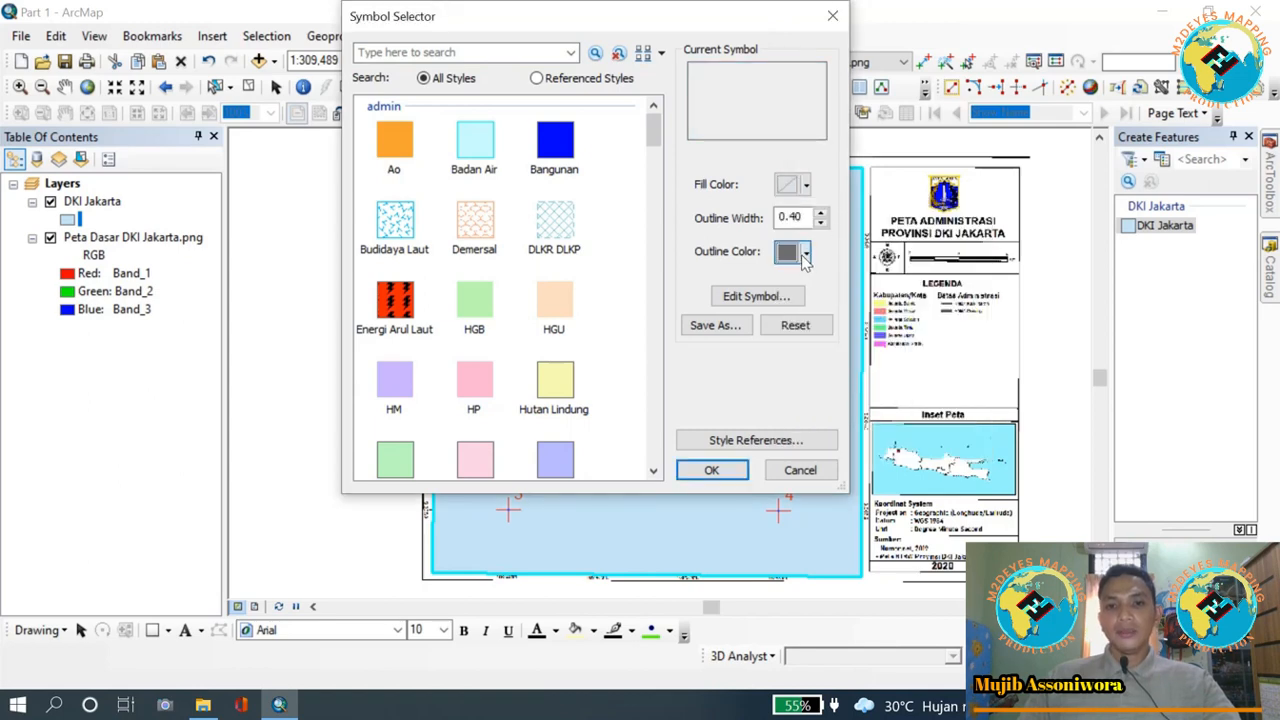
left_click(806, 253)
left_click(802, 341)
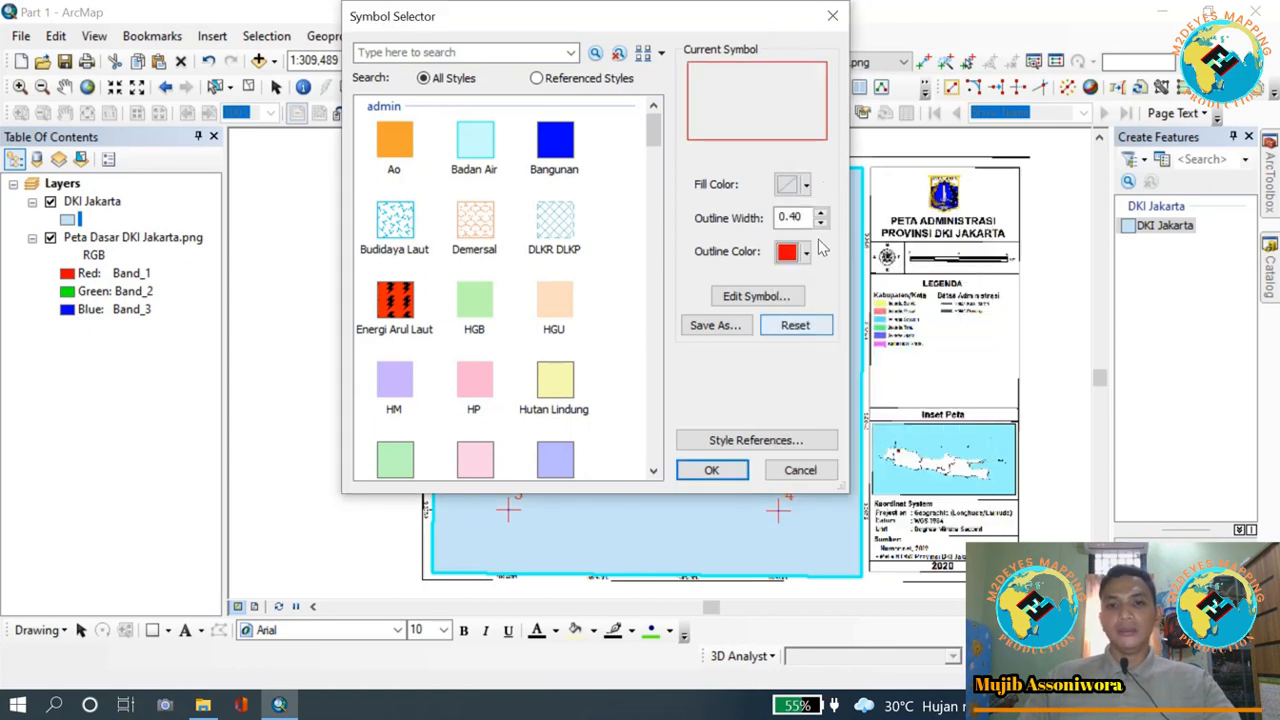
left_click(821, 213)
left_click(821, 213)
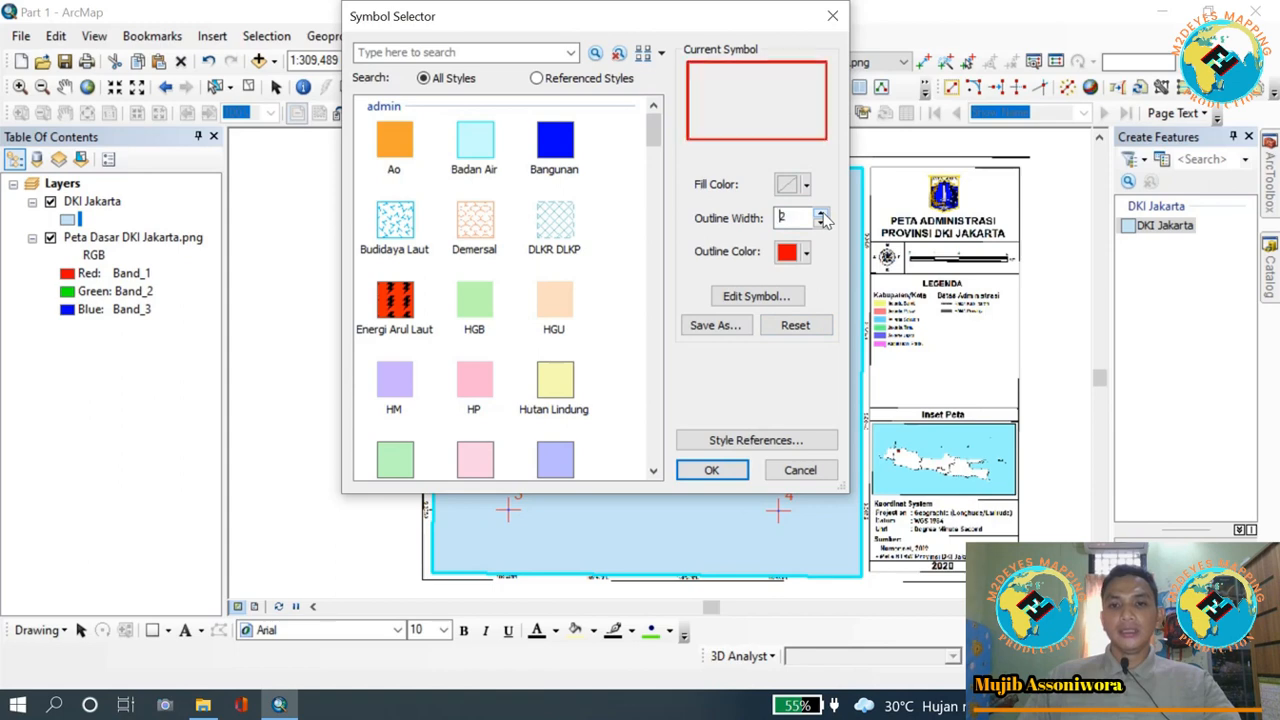
left_click(821, 222)
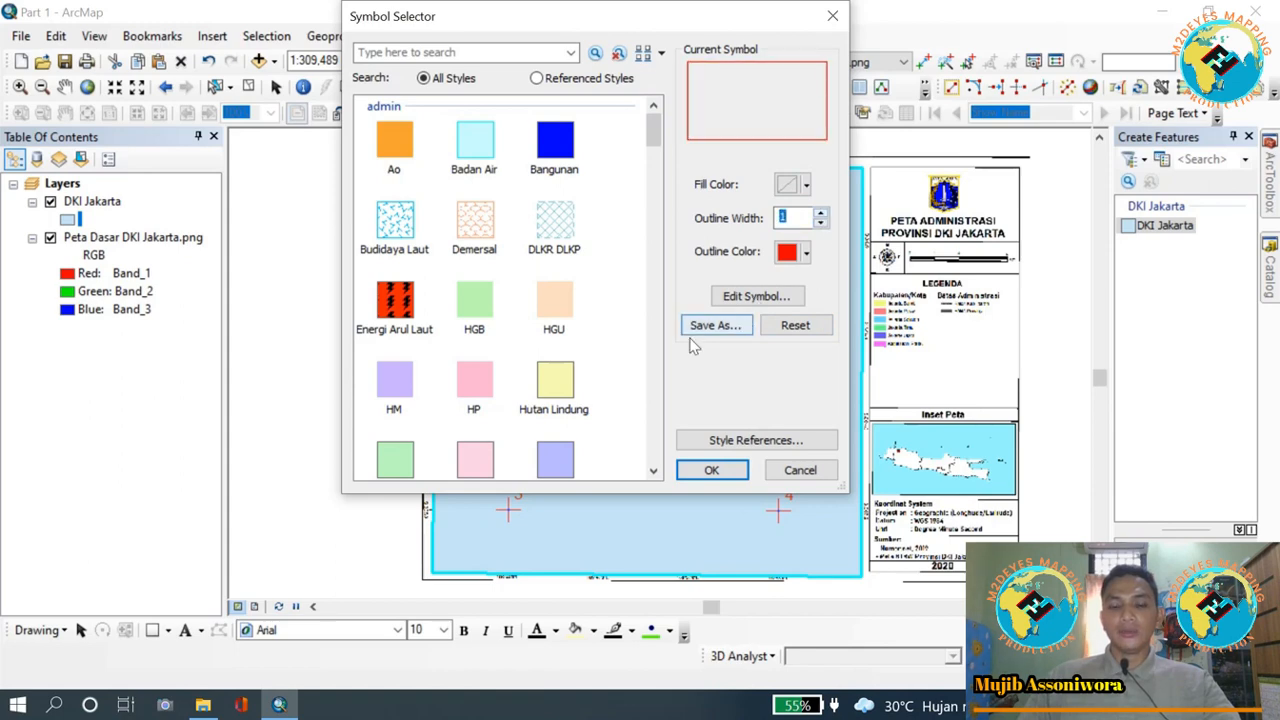
left_click(711, 472)
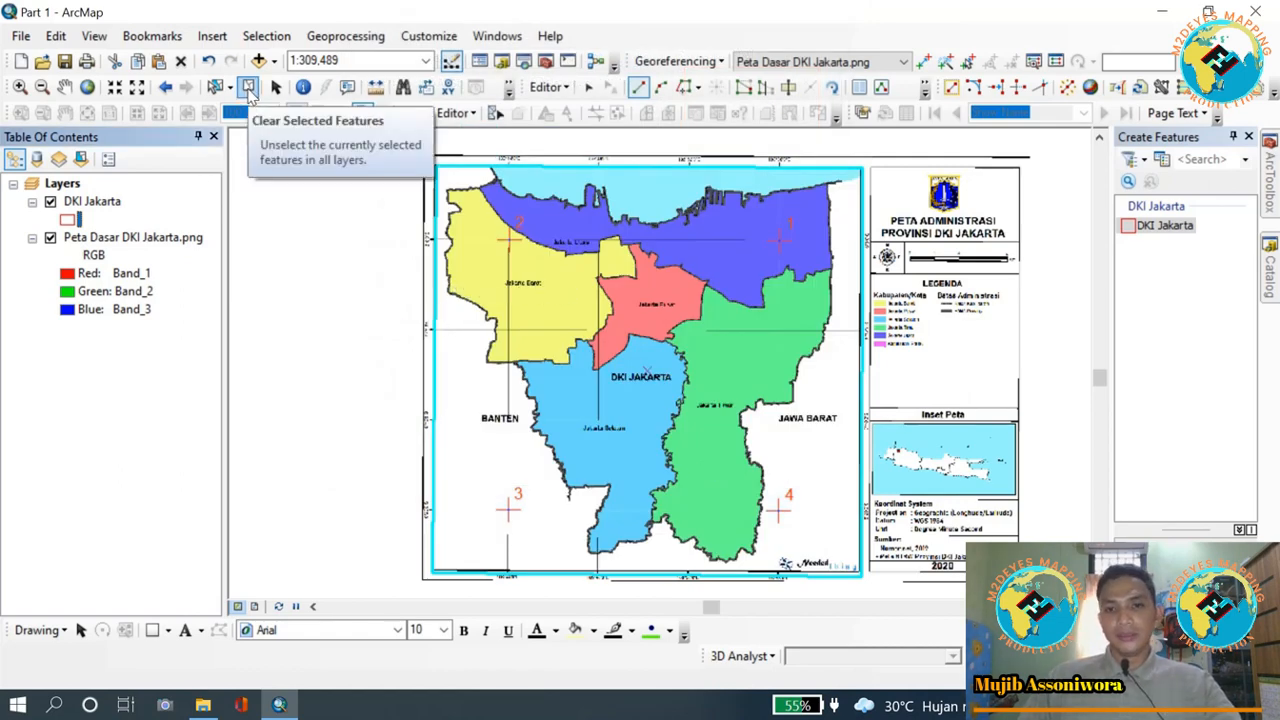
left_click(248, 87)
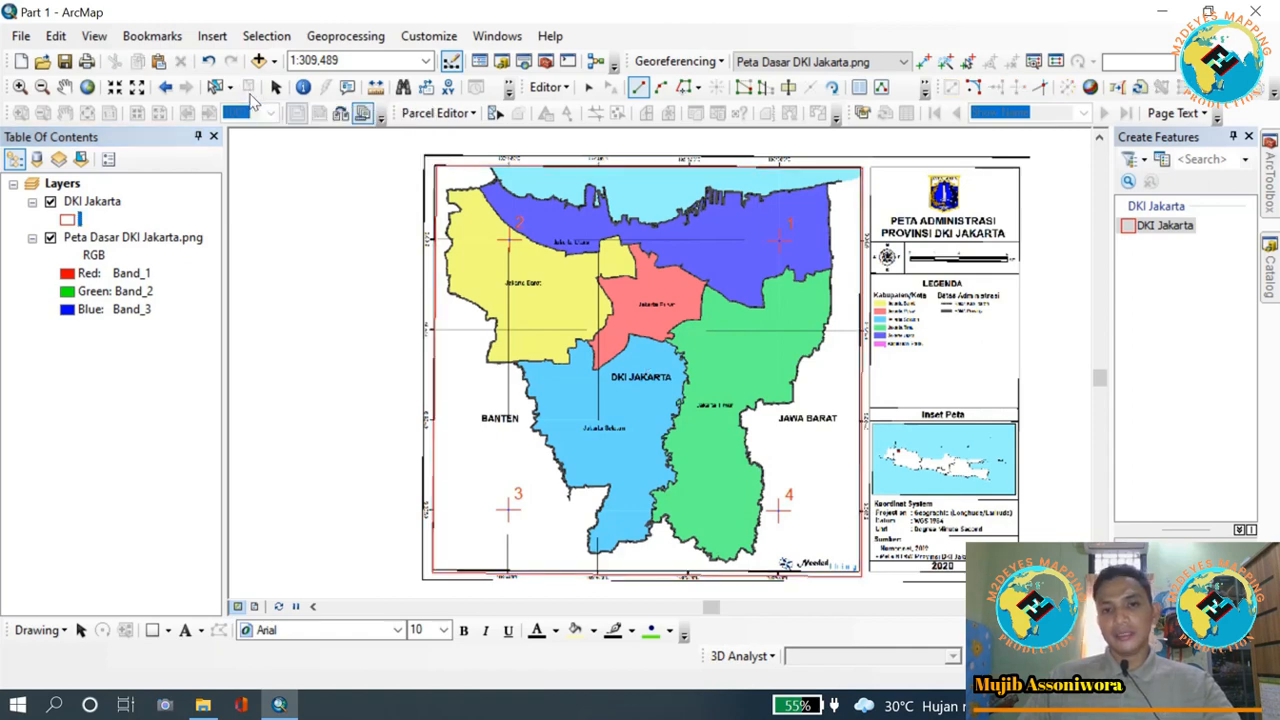
- Hide the Peta Dasar DKI Jakarta.png layer to check the polygon alone, and show it again
left_click(50, 240)
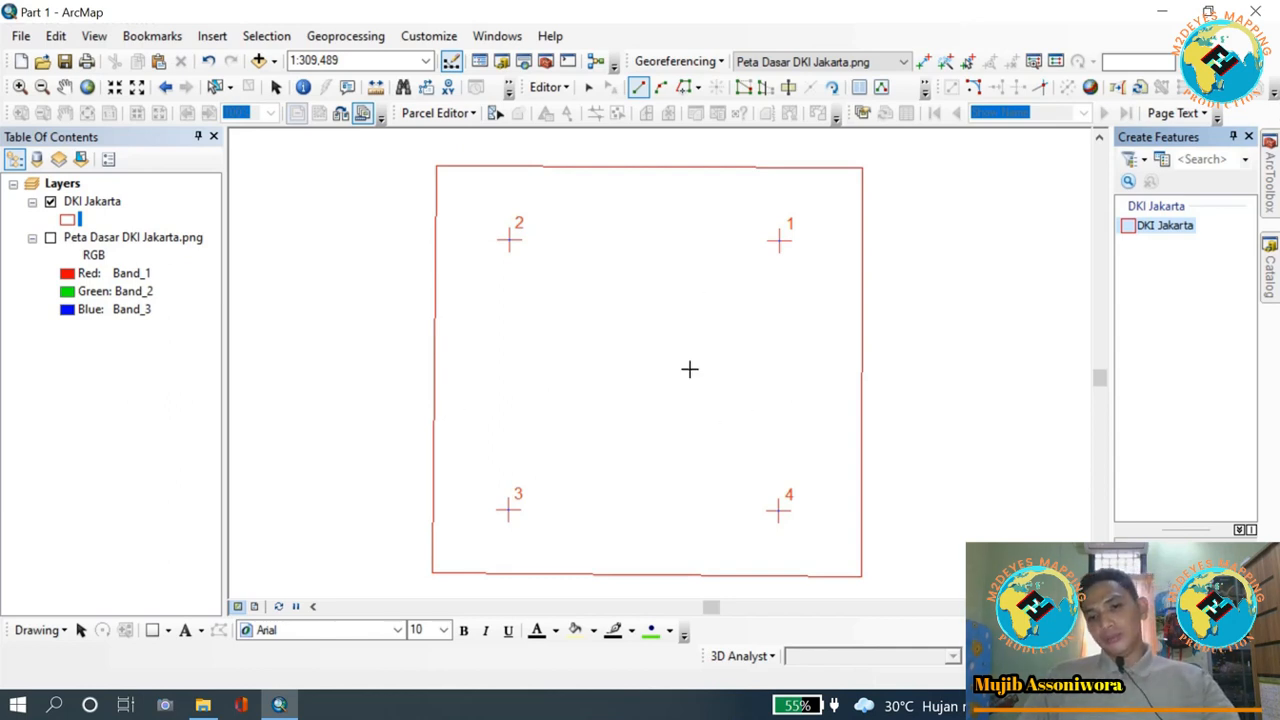
left_click(50, 238)
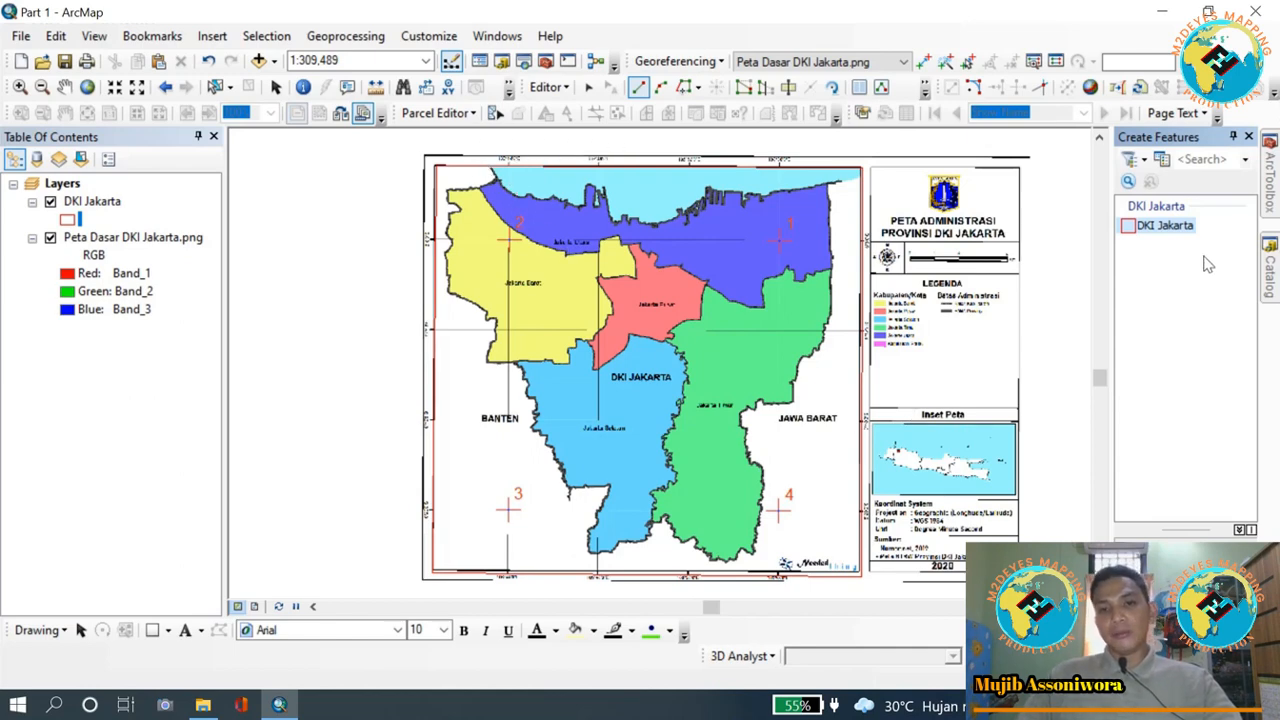
- Select the frame polygon around the DKI Jakarta map and activate the Cut Polygons tool
left_click(789, 88)
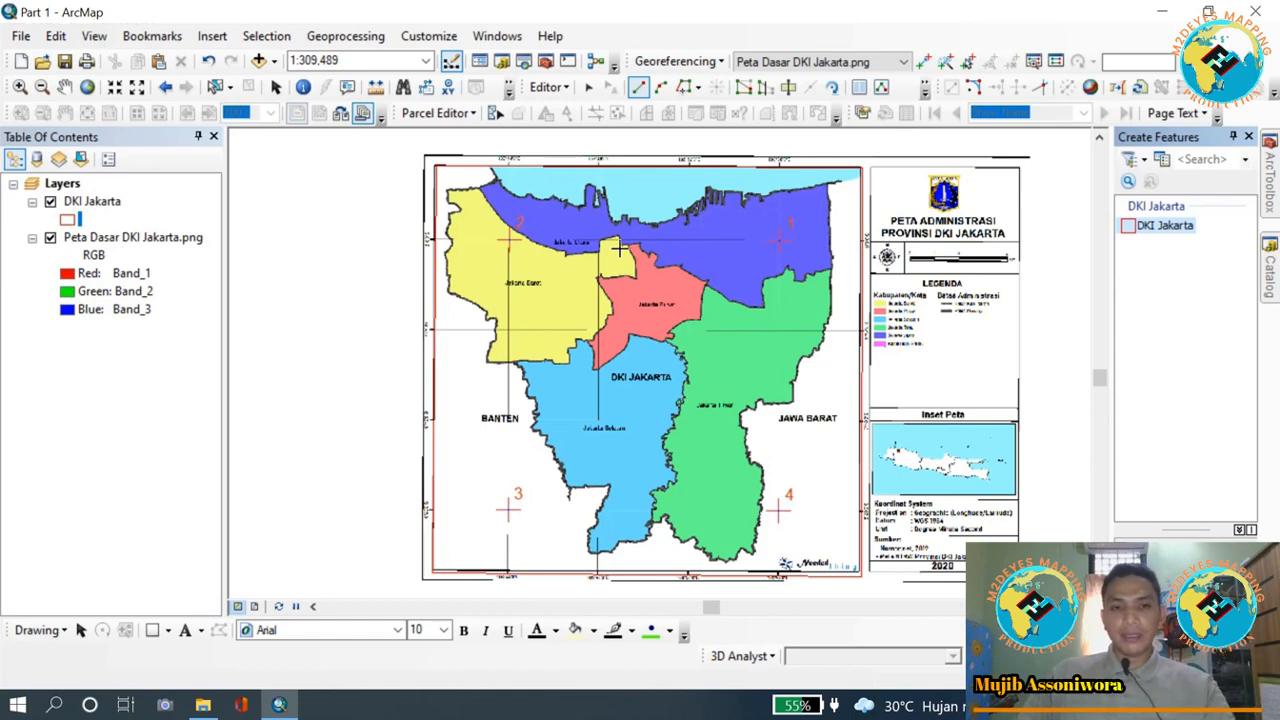
left_click(214, 87)
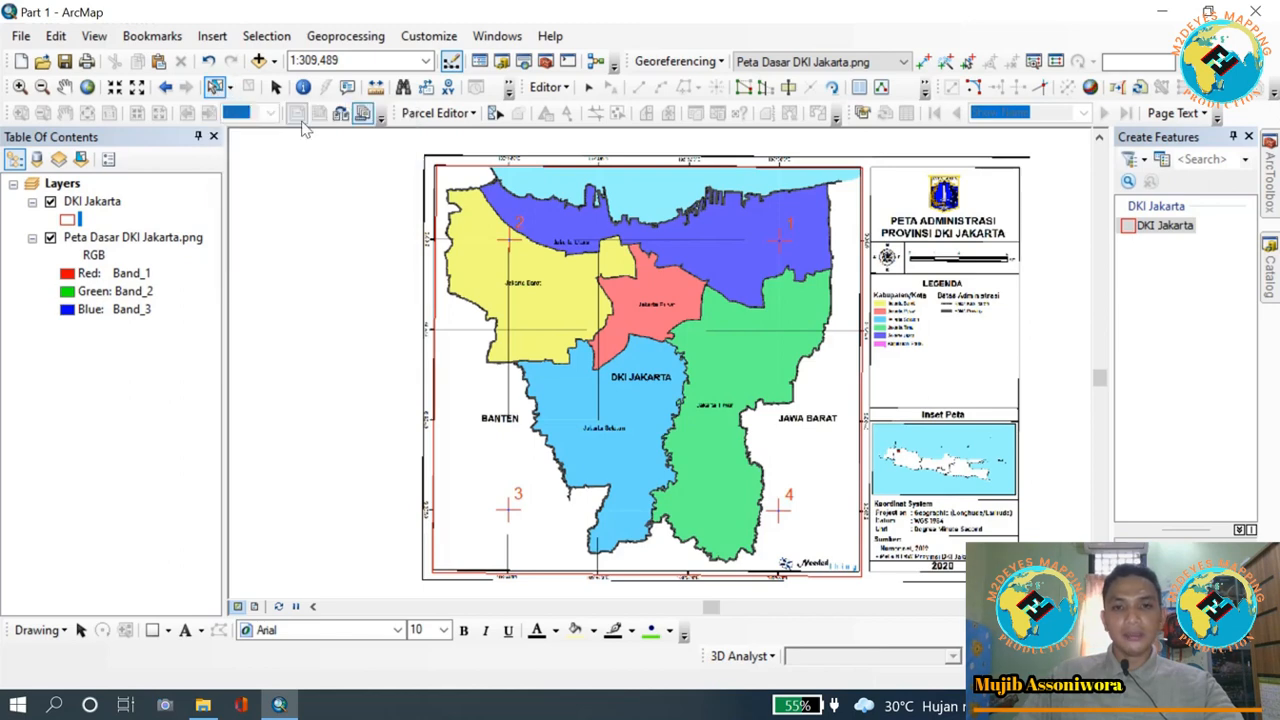
left_click(561, 185)
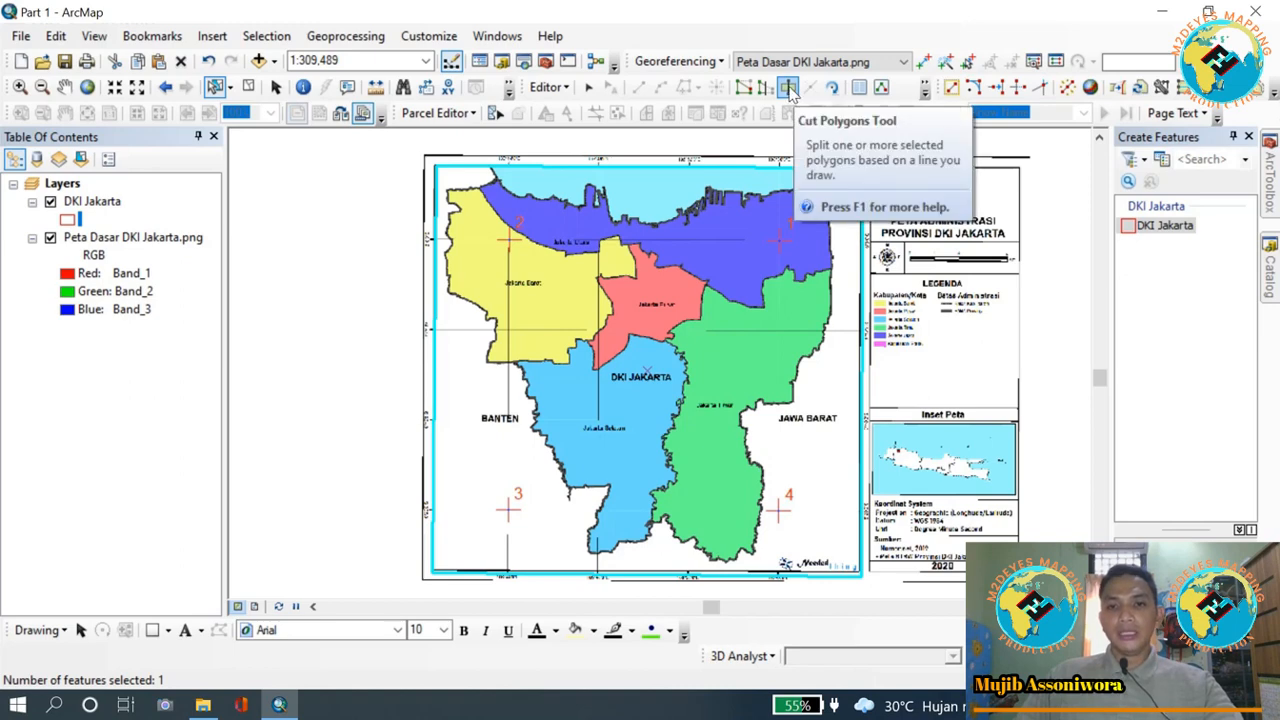
left_click(789, 88)
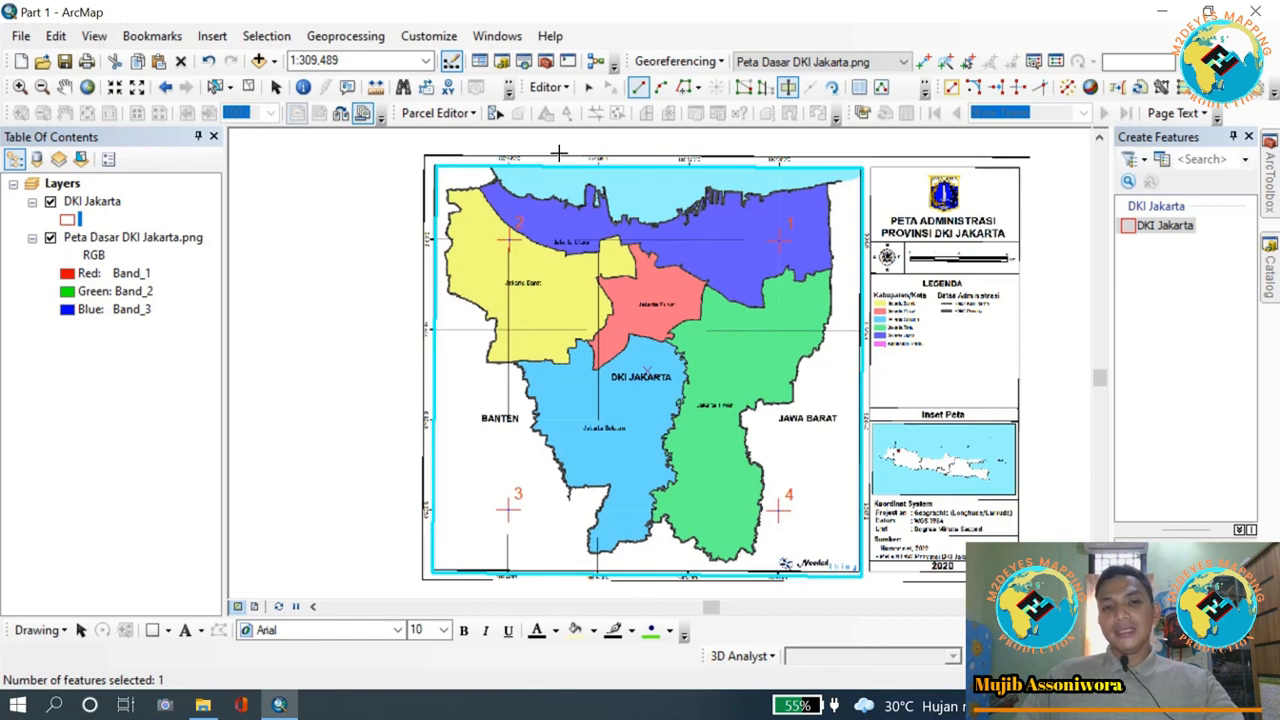
- Examine the Jakarta Utara coastline around 106°44' to 106°48' E, where it meets the frame polygon's northern edge
scroll(690, 140, "down", 2)
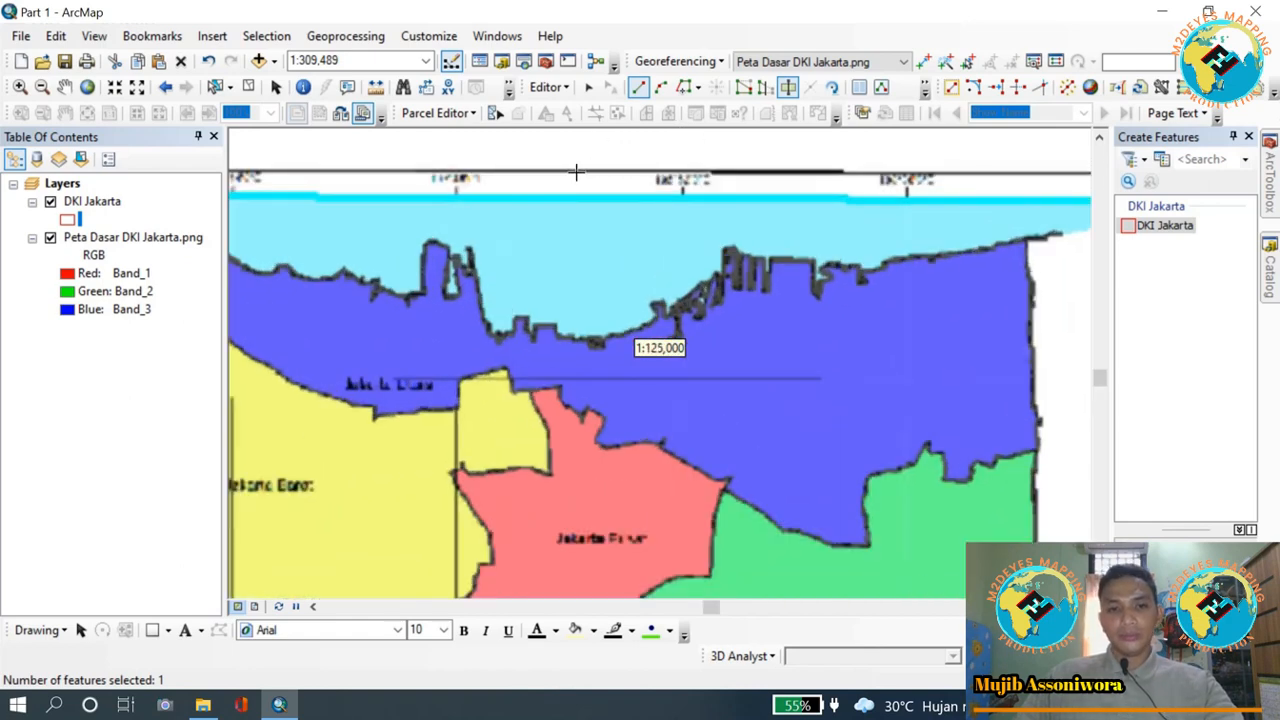
left_click(64, 87)
left_click_drag(311, 233, 457, 300)
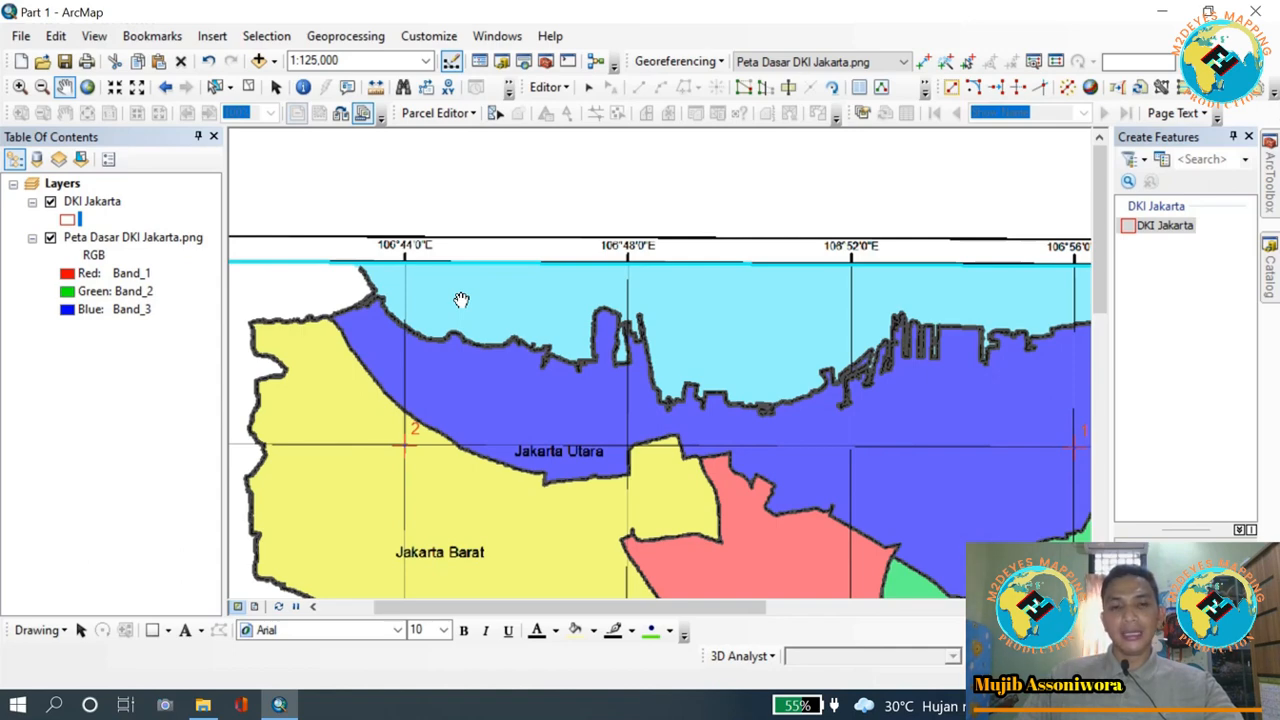
left_click_drag(477, 321, 461, 305)
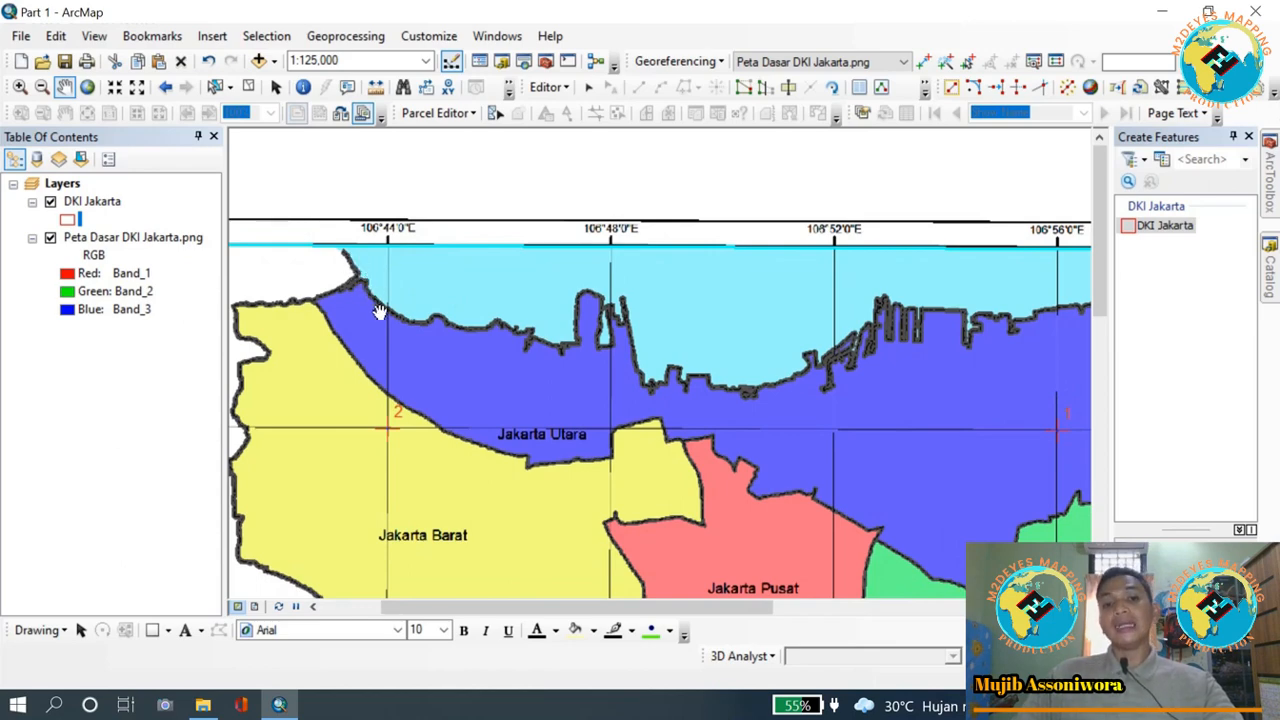
left_click_drag(347, 345, 372, 331)
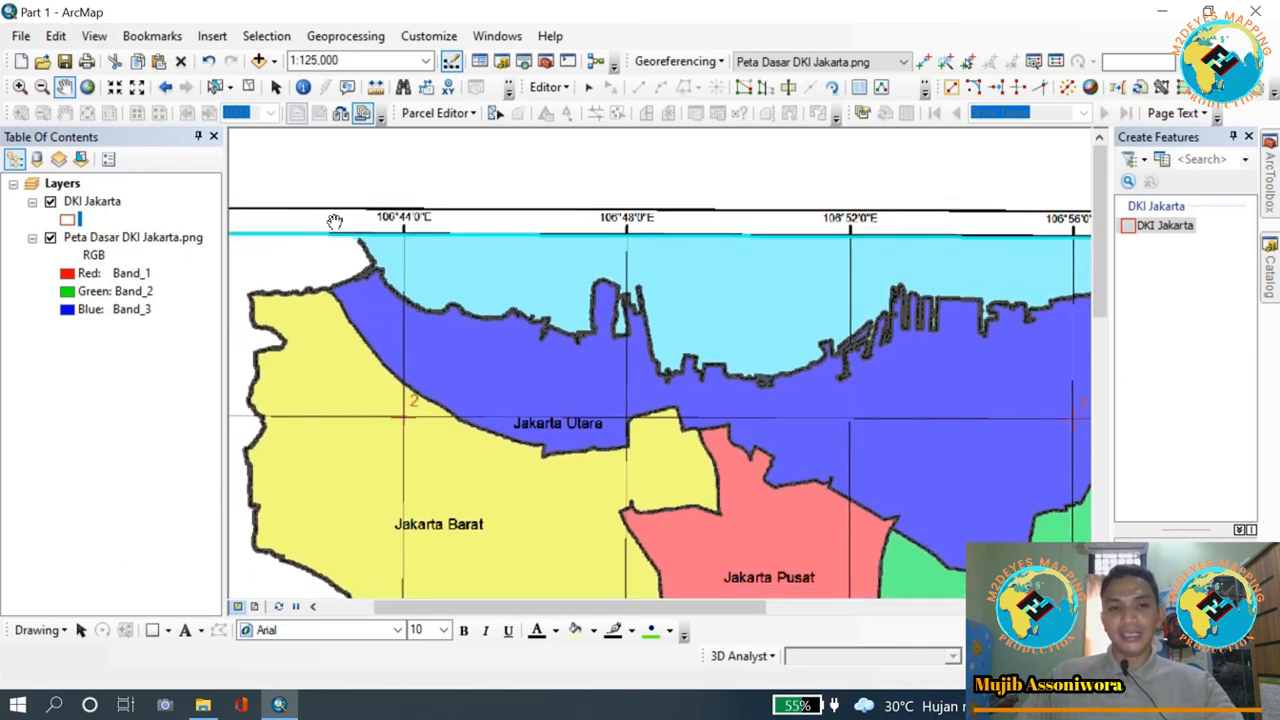
scroll(323, 229, "up", 2)
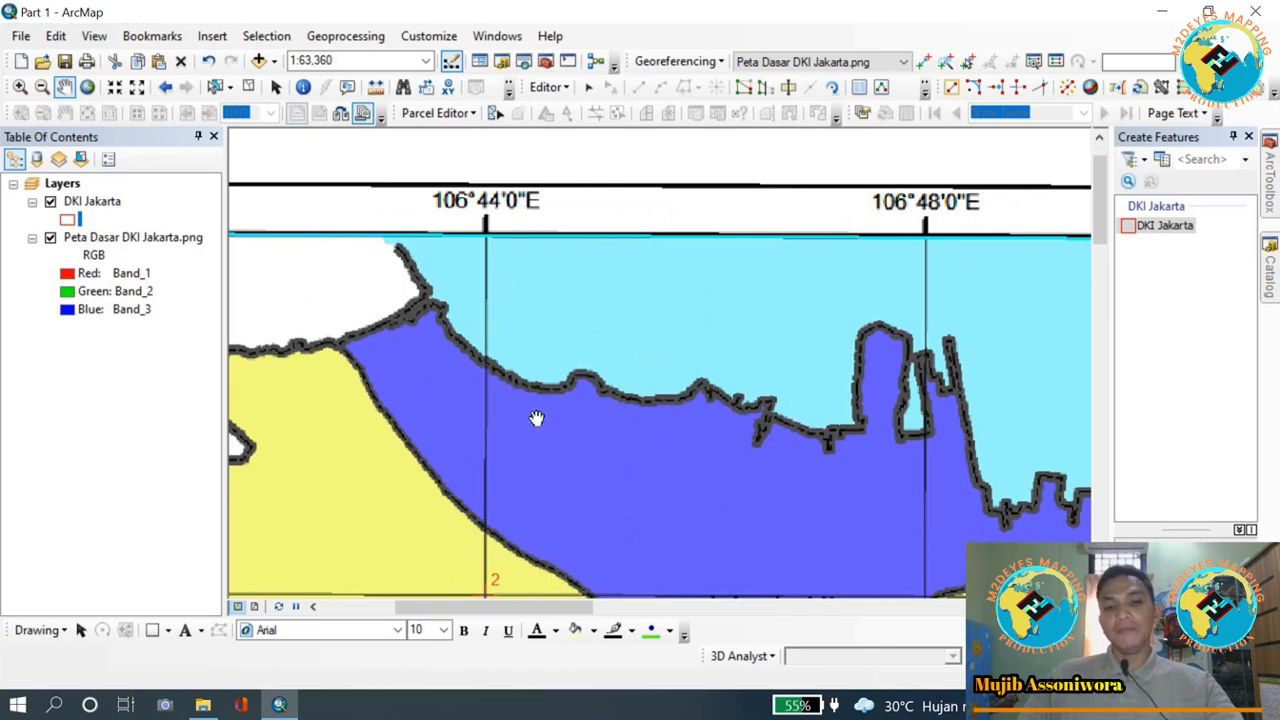
scroll(567, 384, "down", 2)
left_click_drag(650, 442, 582, 403)
scroll(475, 325, "up", 1)
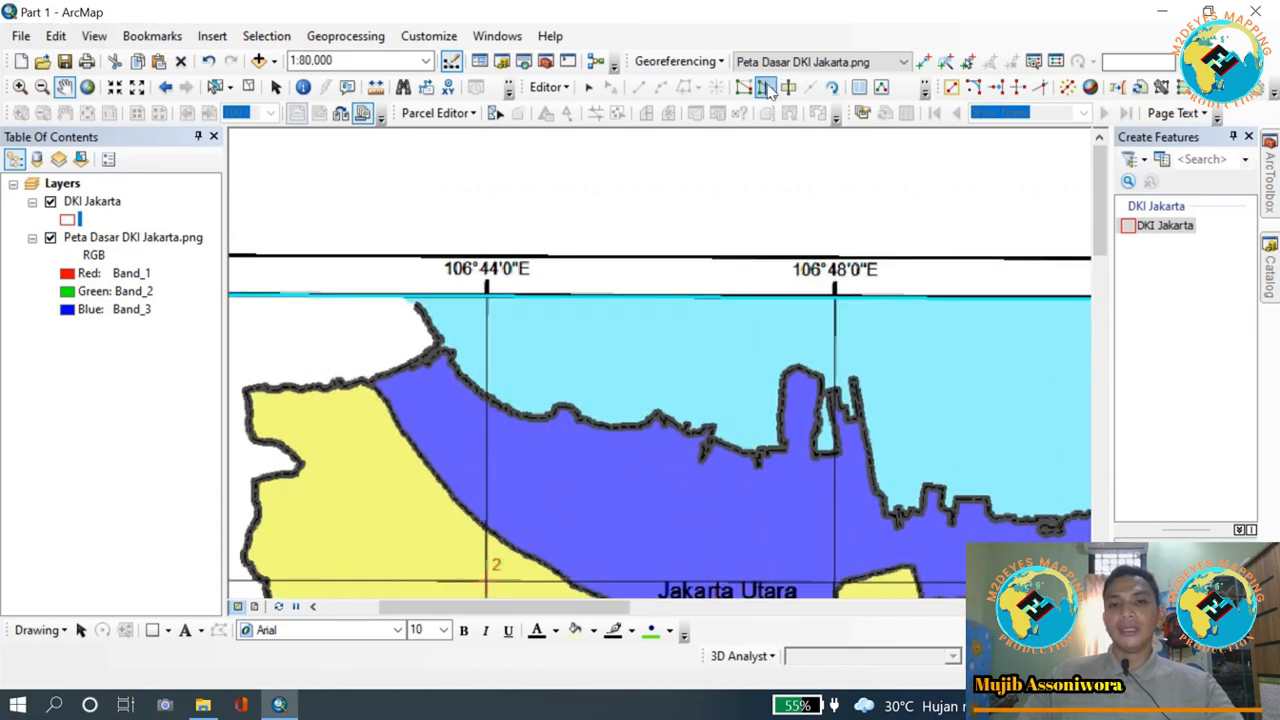
- Zoom to the DKI Jakarta layer and inspect the frame's northern edge from its western to its eastern corner
left_click(637, 87)
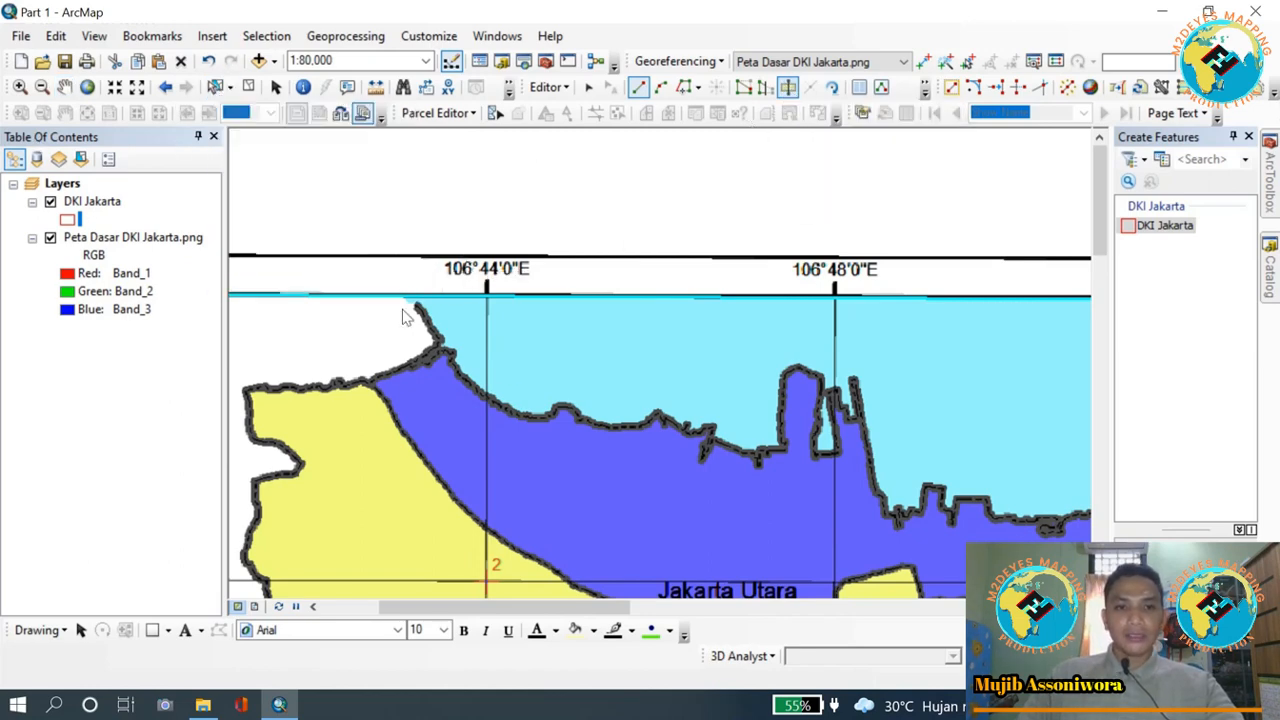
scroll(668, 283, "up", 5)
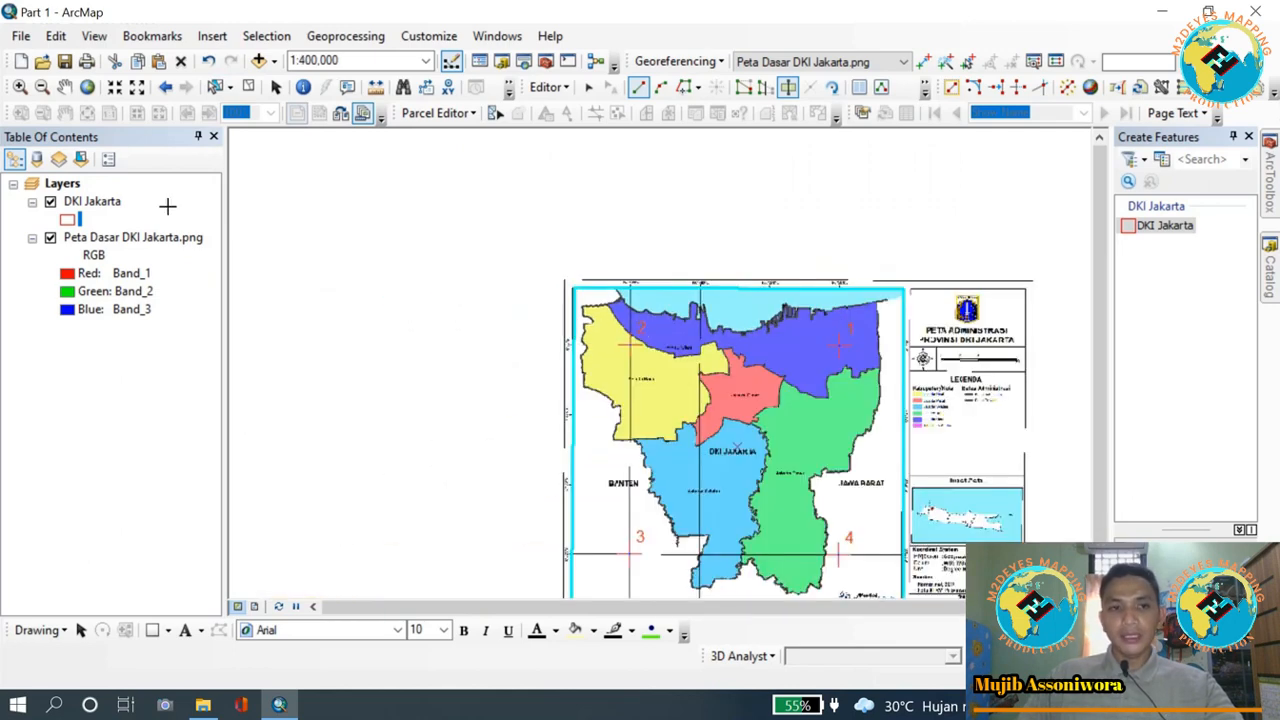
right_click(113, 203)
left_click(150, 303)
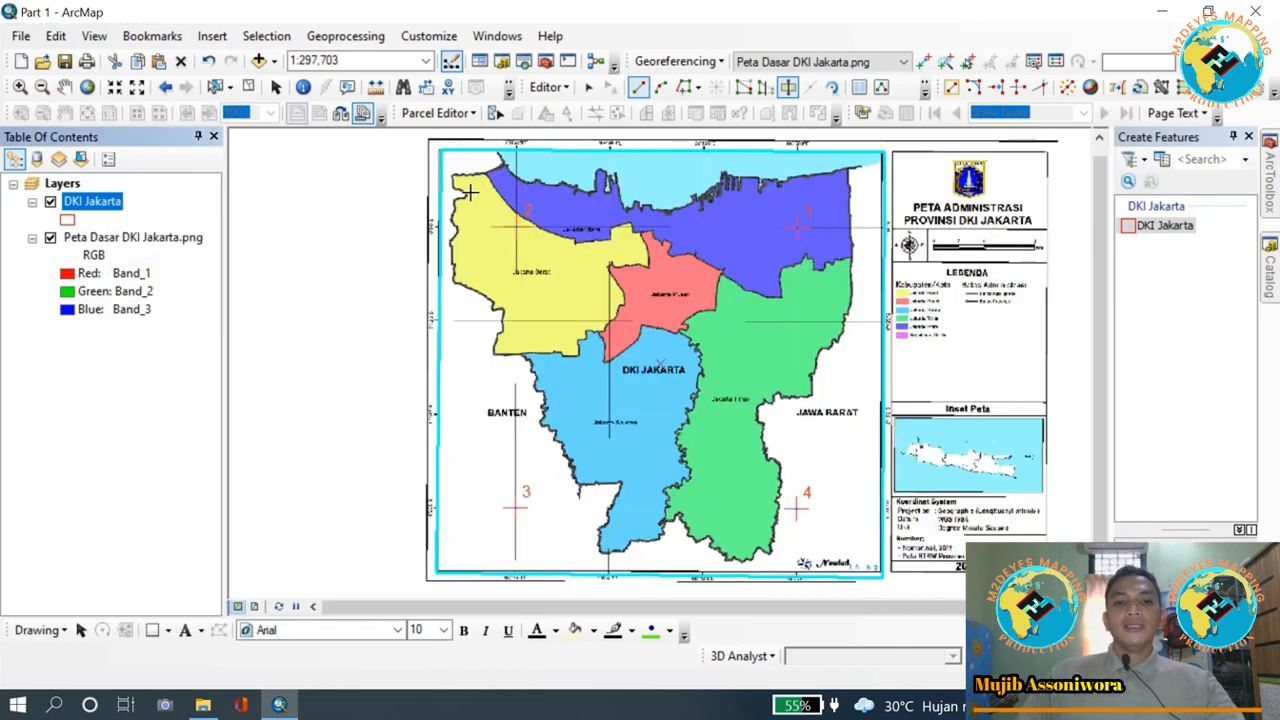
scroll(530, 138, "down", 3)
scroll(530, 138, "up", 5)
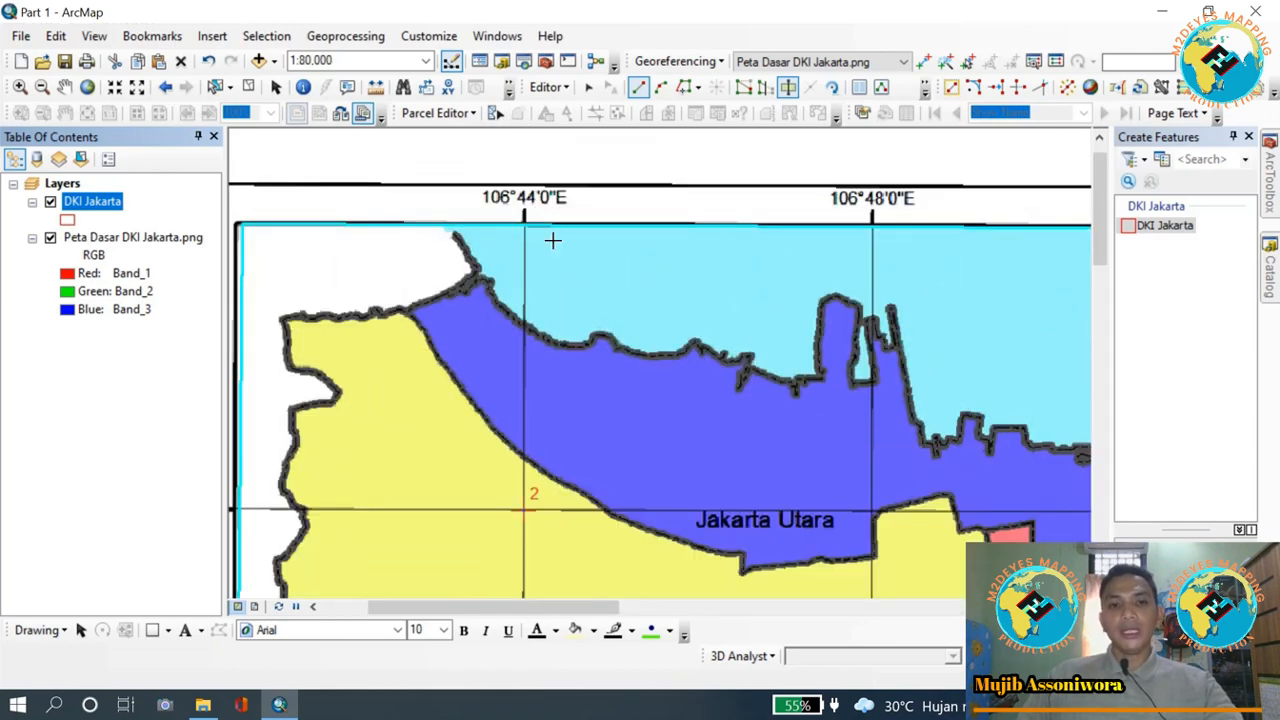
scroll(666, 317, "down", 4)
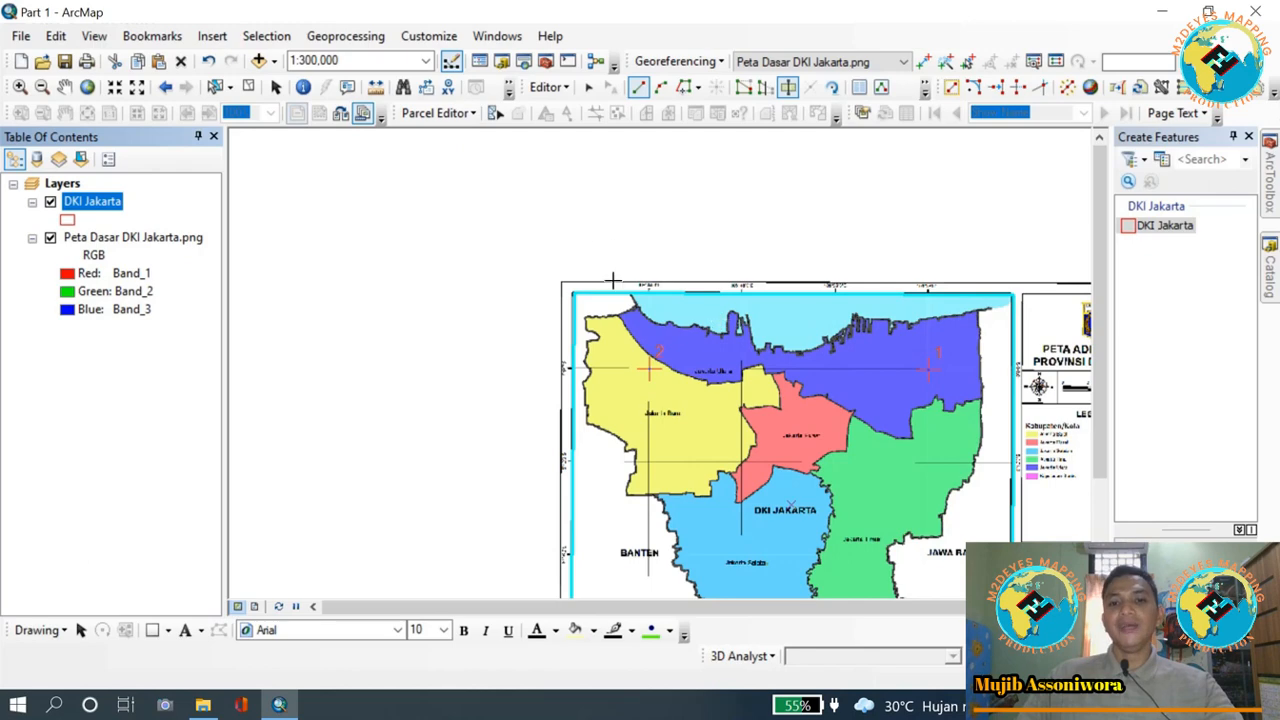
scroll(655, 345, "up", 3)
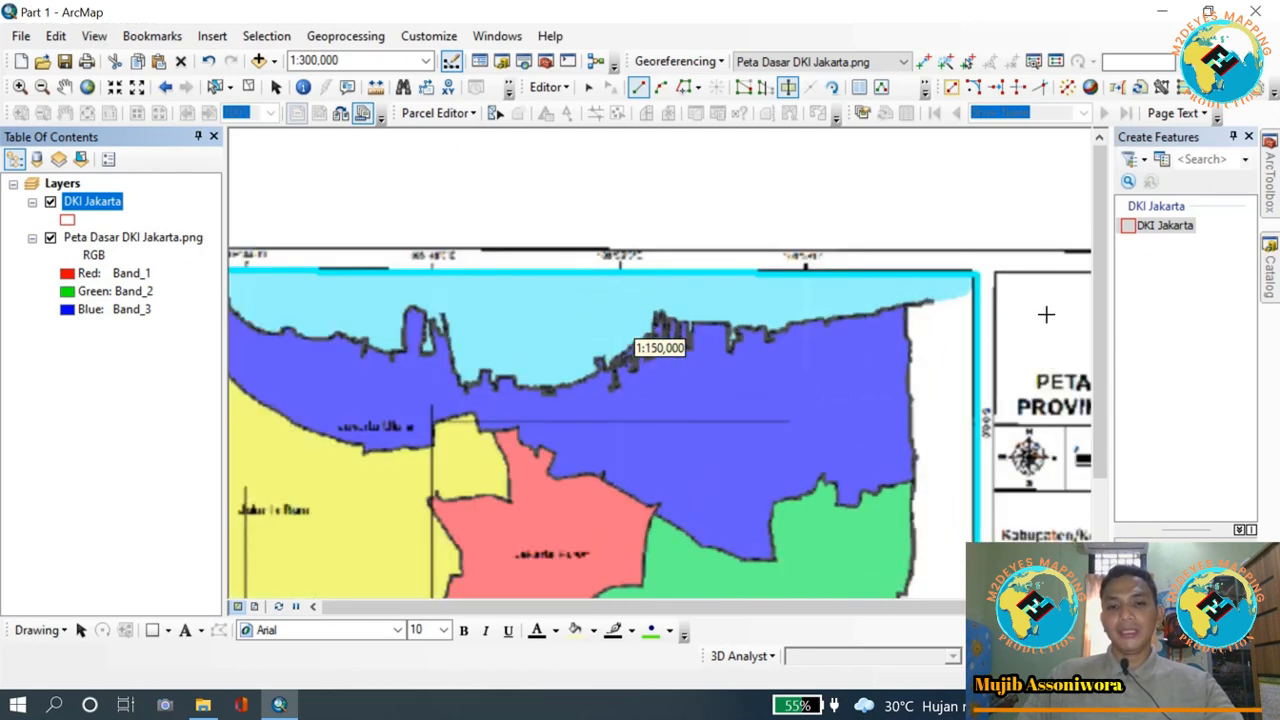
scroll(655, 345, "down", 2)
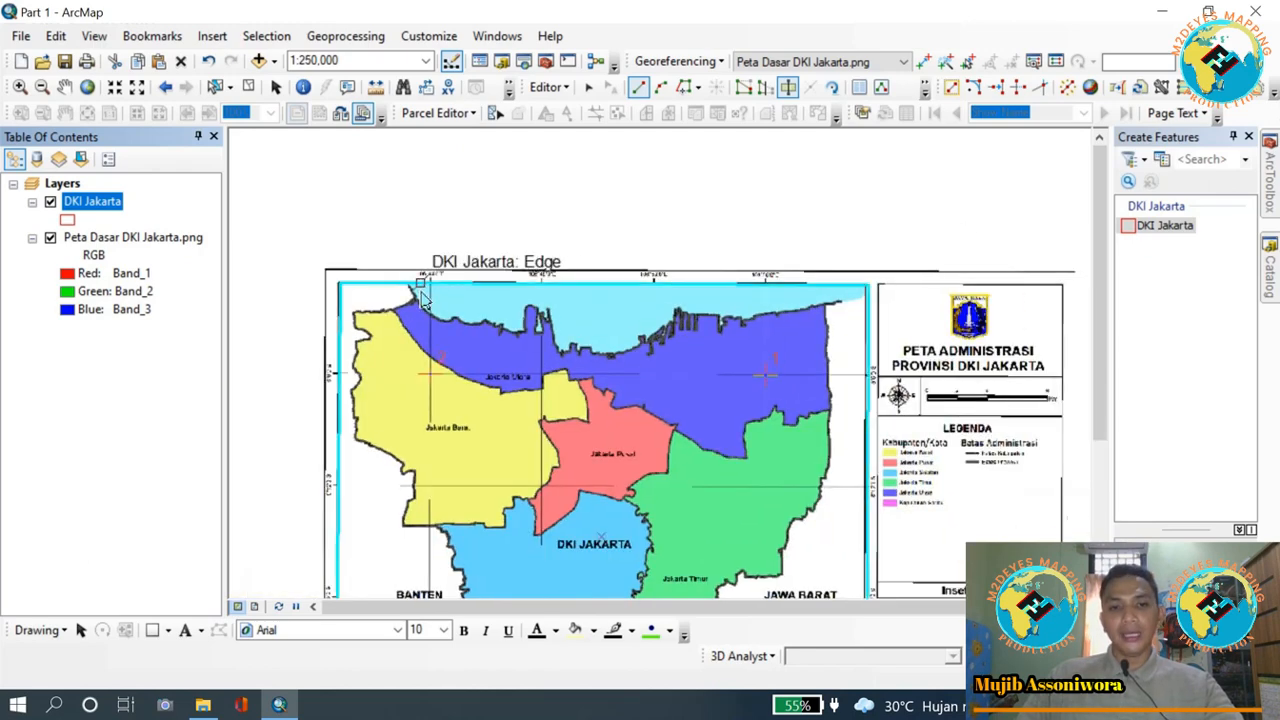
scroll(562, 354, "up", 1)
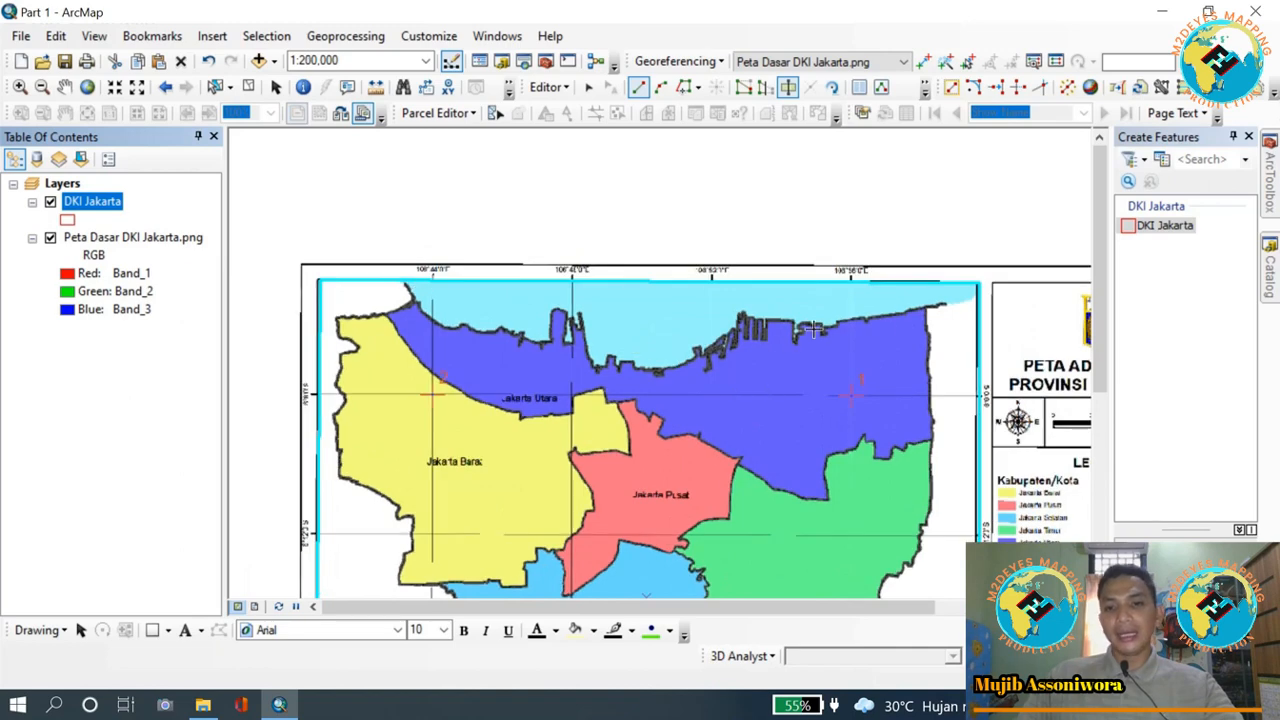
- With Cut Polygons, start a cut line just outside the frame's northwestern edge and trace the western Jakarta Utara coast toward the harbour peninsula
left_click(788, 88)
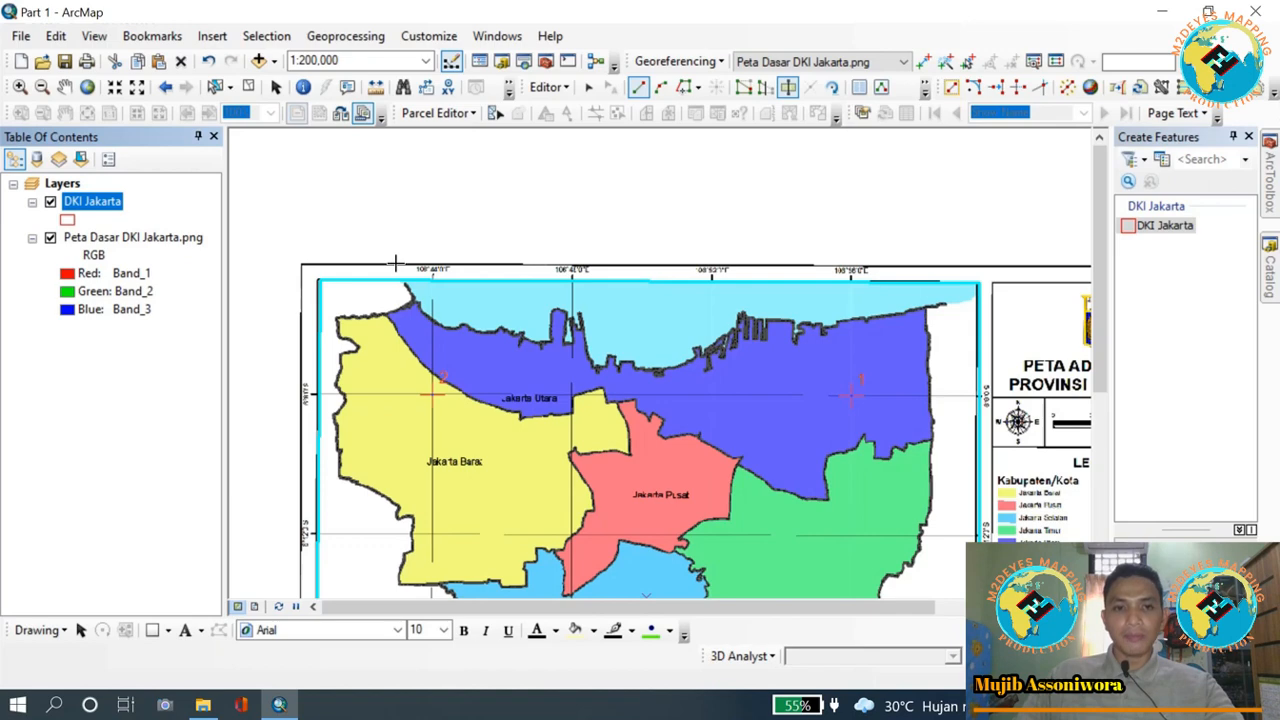
left_click(397, 265)
left_click(403, 281)
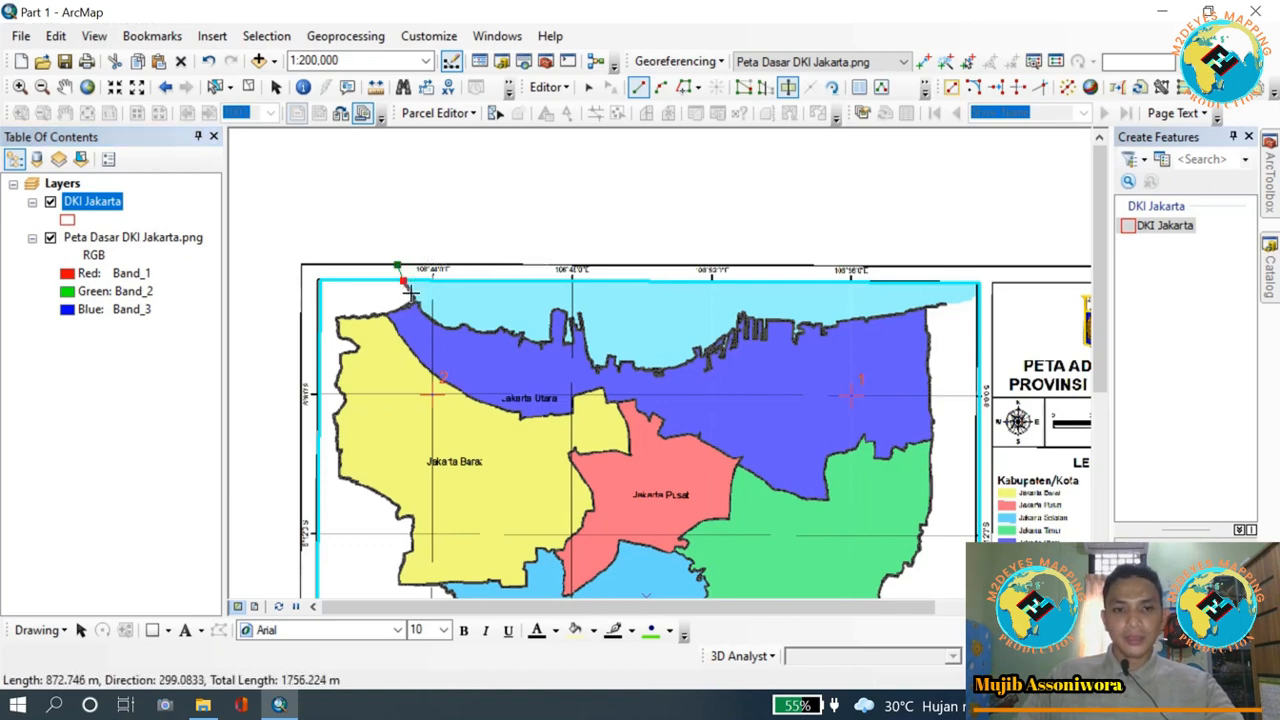
left_click(410, 291)
left_click(422, 309)
left_click(436, 321)
left_click(453, 328)
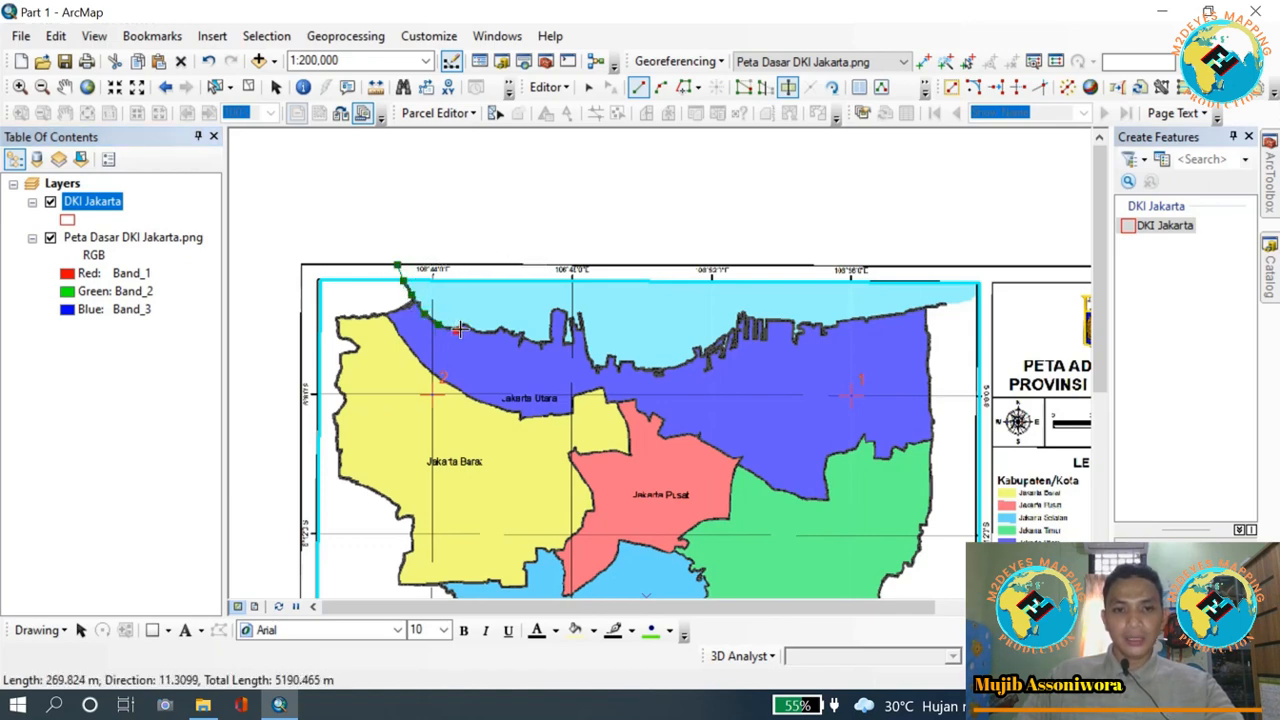
left_click(464, 327)
left_click(476, 329)
left_click(487, 333)
left_click(499, 330)
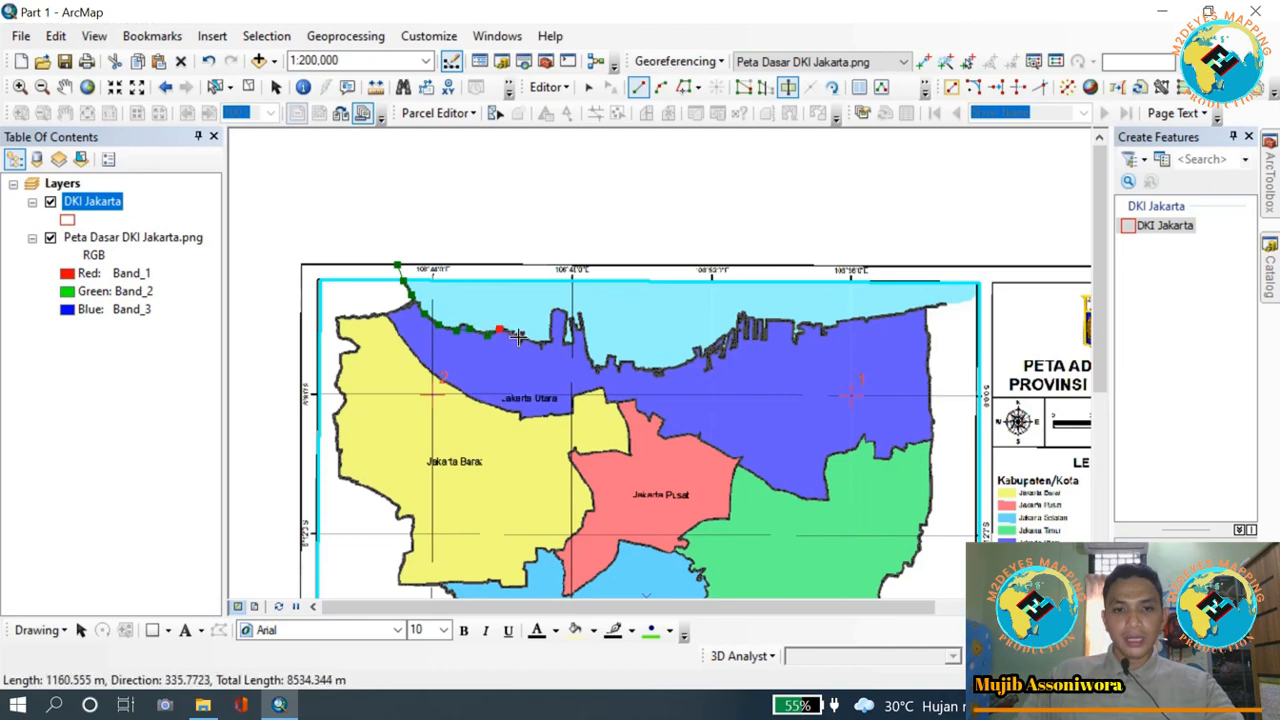
left_click(517, 338)
left_click(540, 345)
- Continue the cut line around the peninsula at 106°48' E and along the bay toward 106°52' E, reaching about 26 km total
scroll(553, 343, "up", 2)
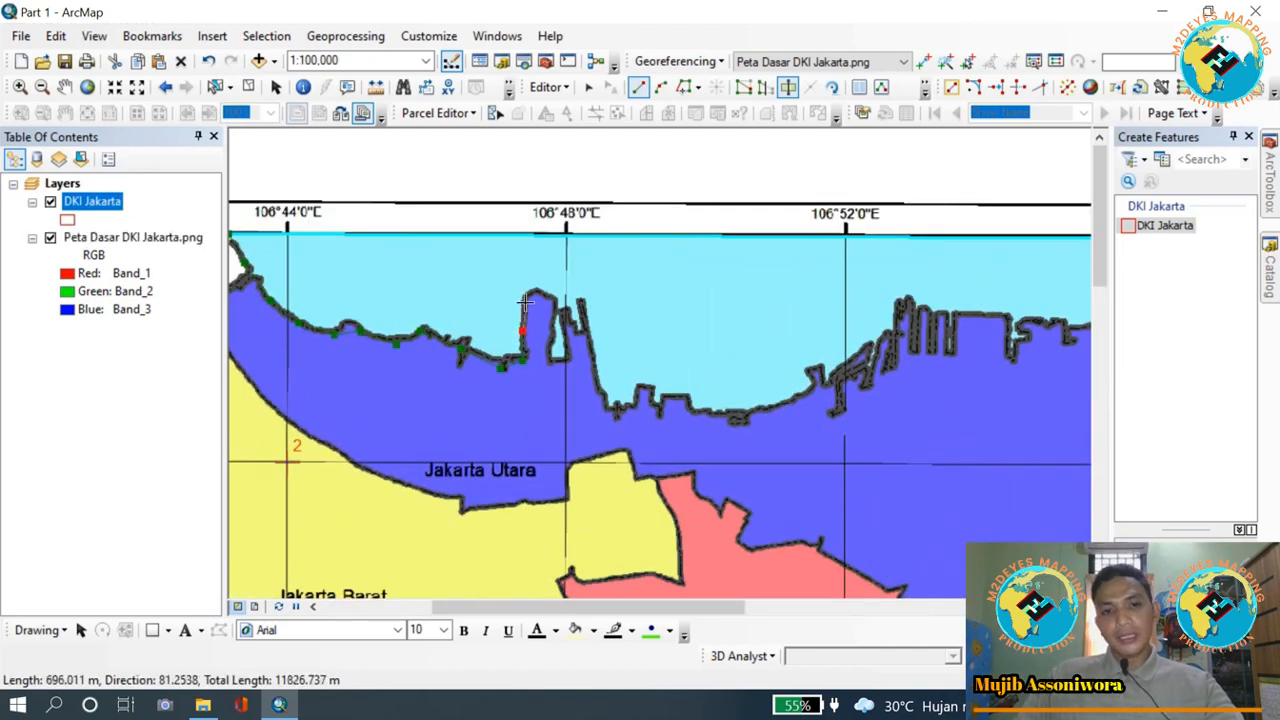
left_click(565, 358)
left_click(566, 321)
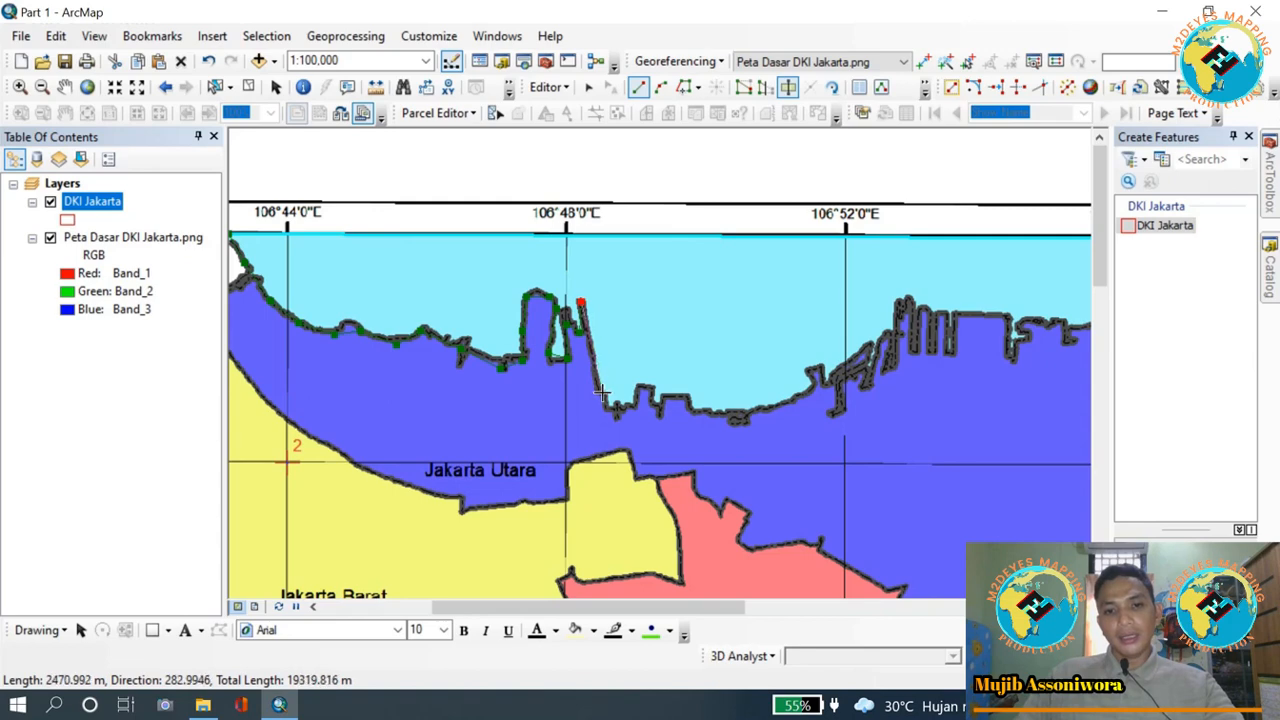
left_click(665, 396)
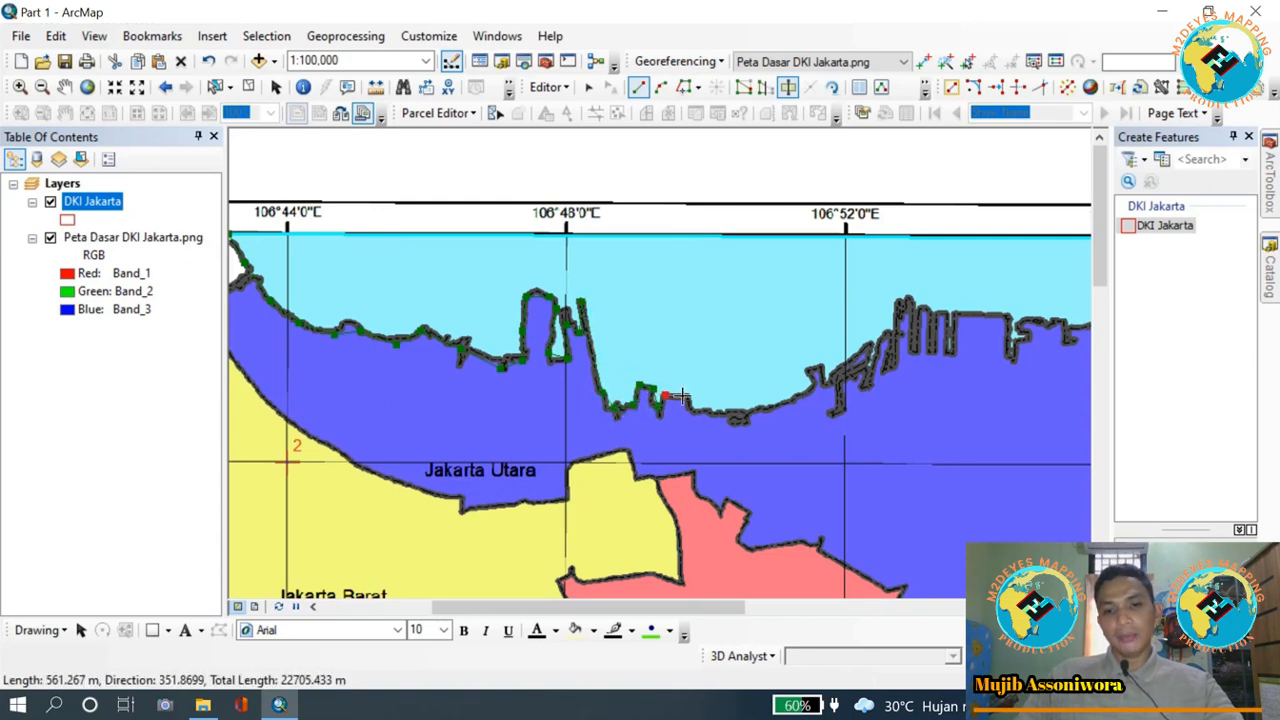
left_click(688, 398)
left_click(802, 397)
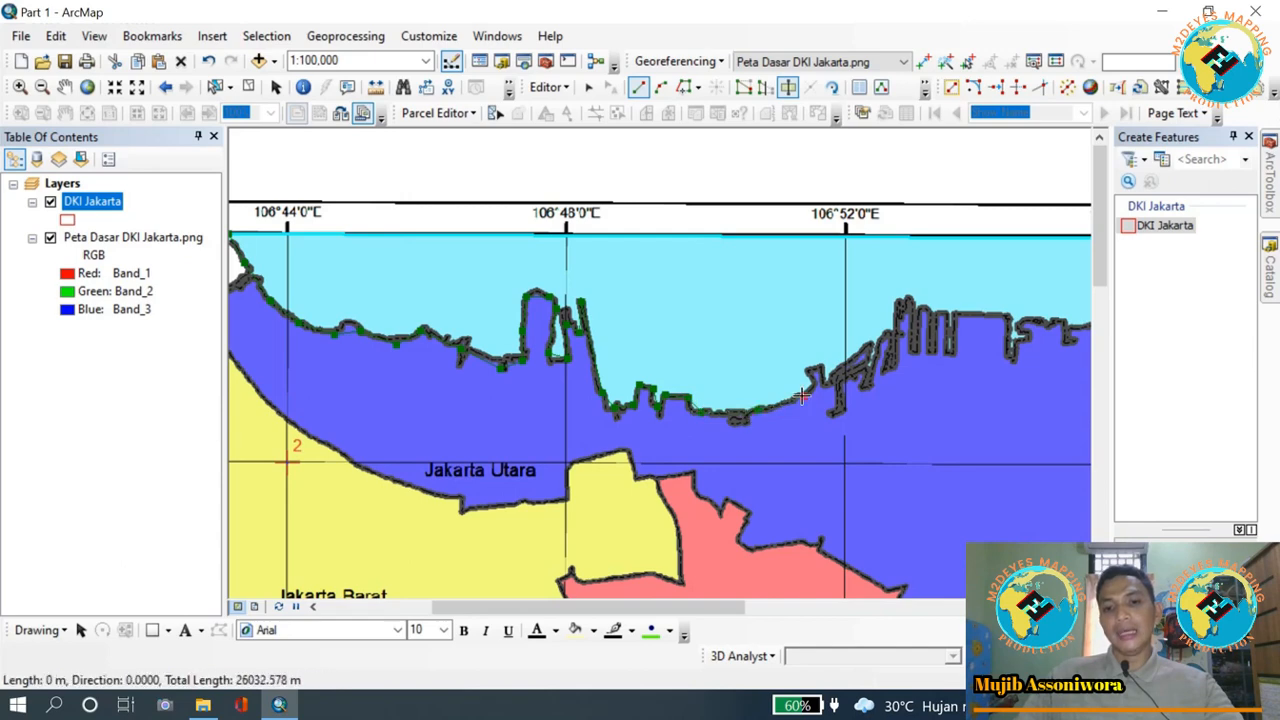
- Continue the cut line along the Jakarta Utara coast east of 106°52' E, skirting the harbour docks, to about 33.5 km total
left_click(814, 381)
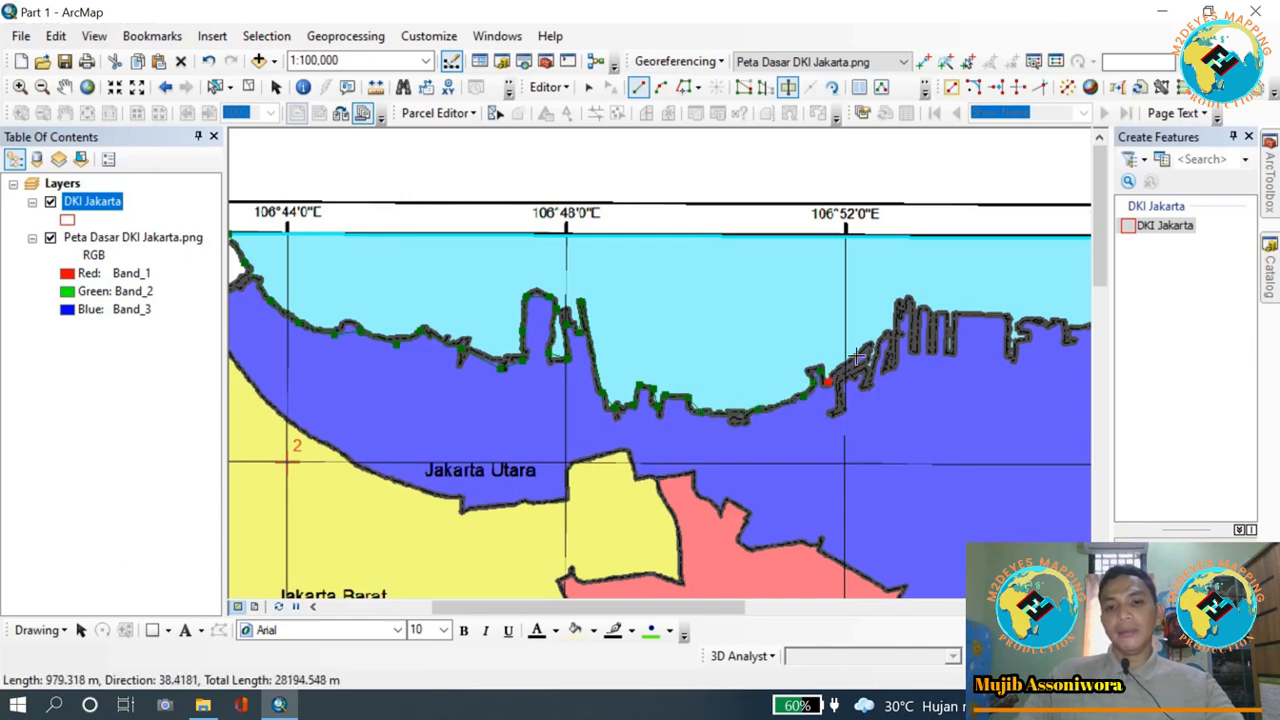
left_click(911, 299)
left_click(923, 303)
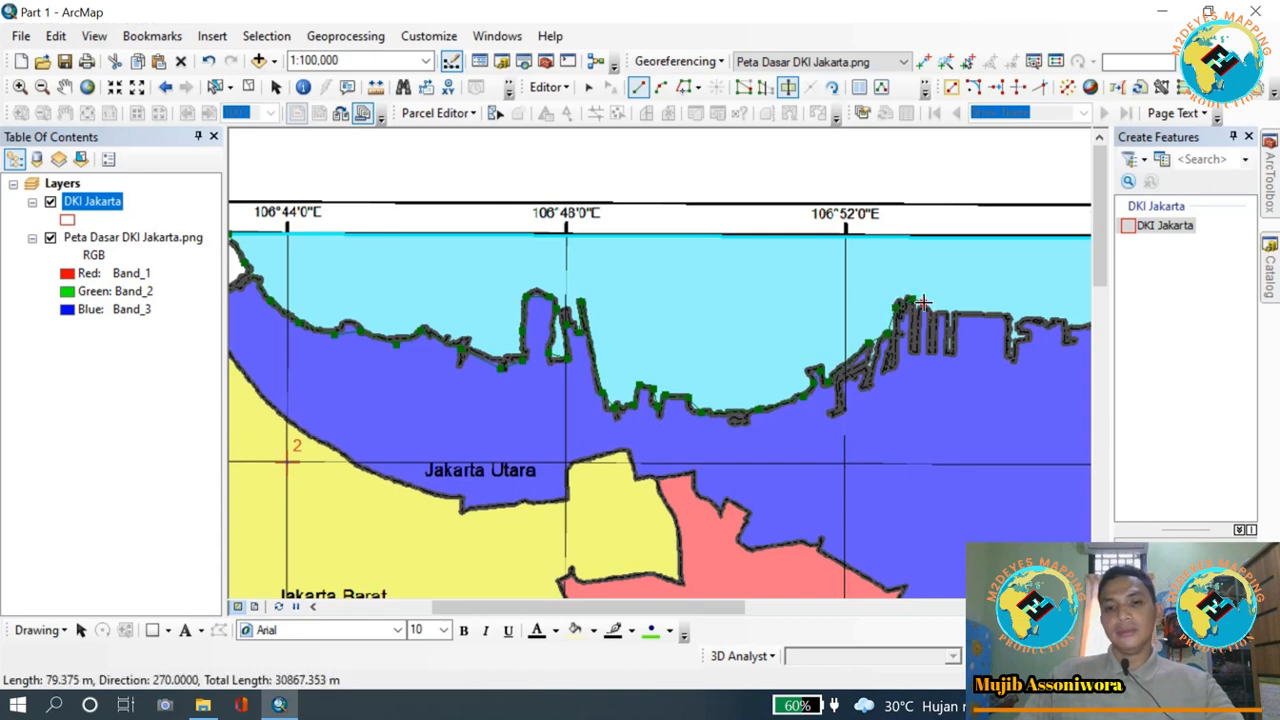
left_click(946, 310)
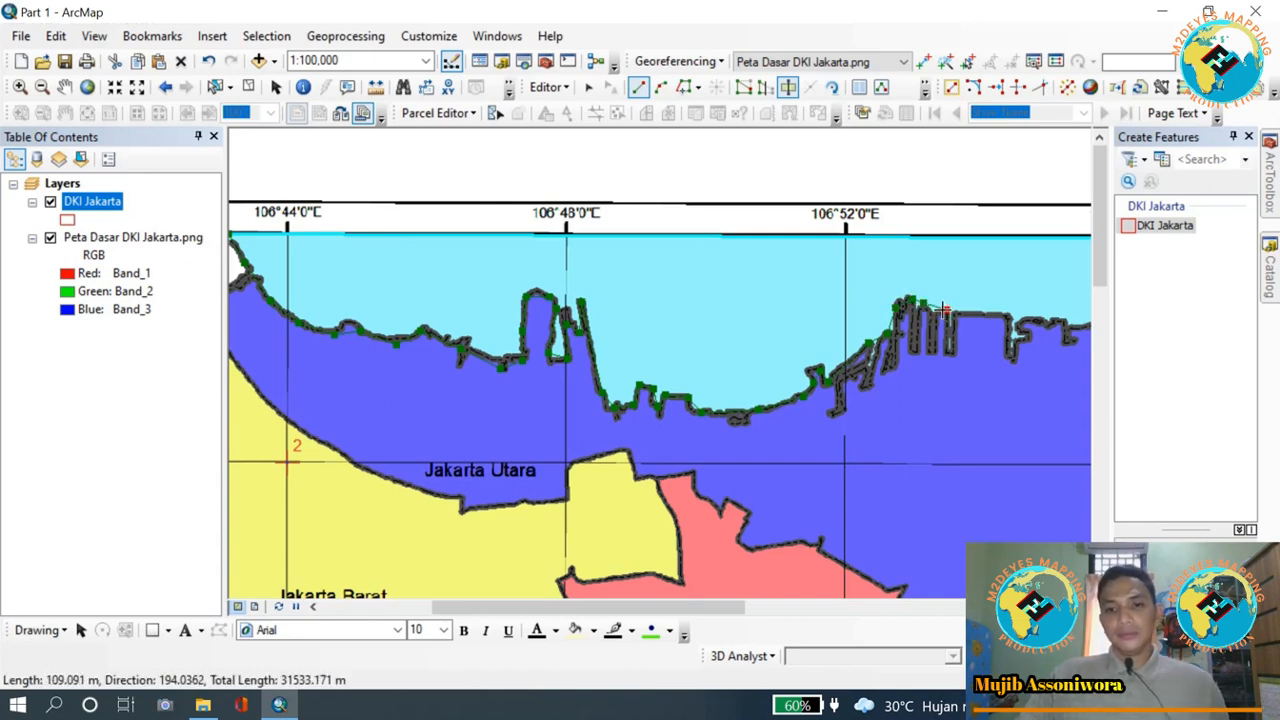
left_click(950, 311)
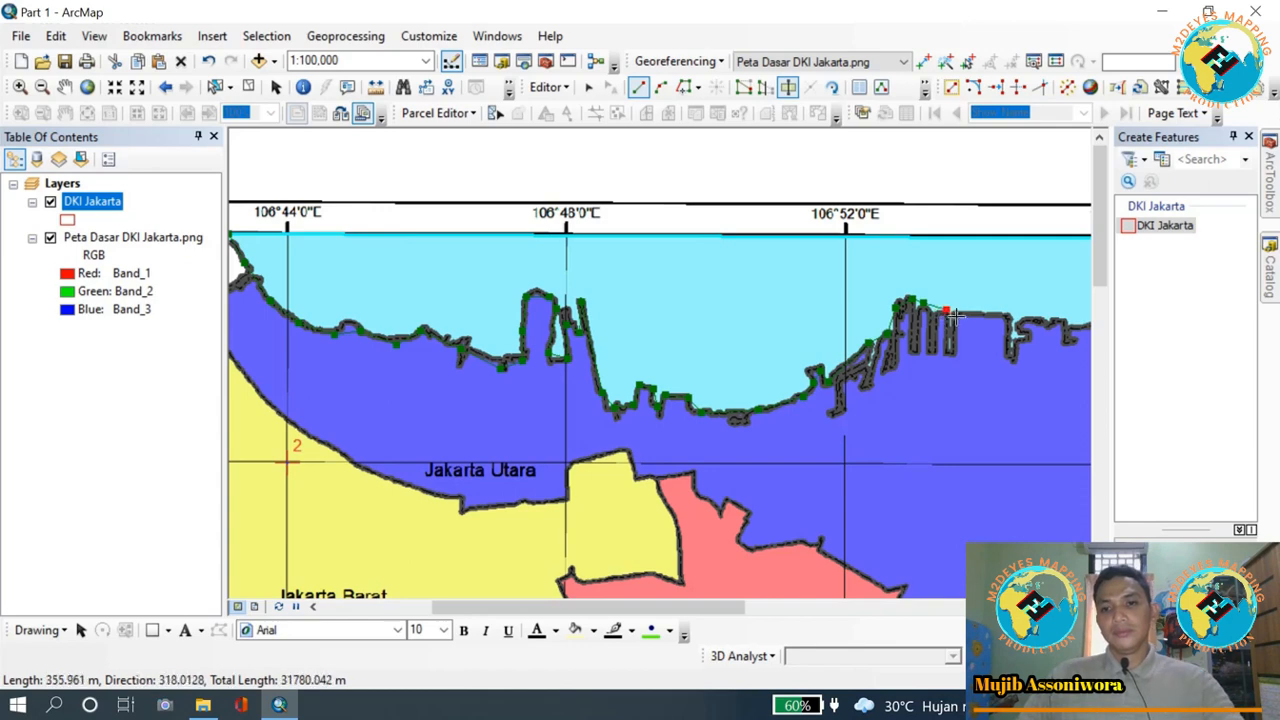
left_click(972, 313)
left_click(1010, 316)
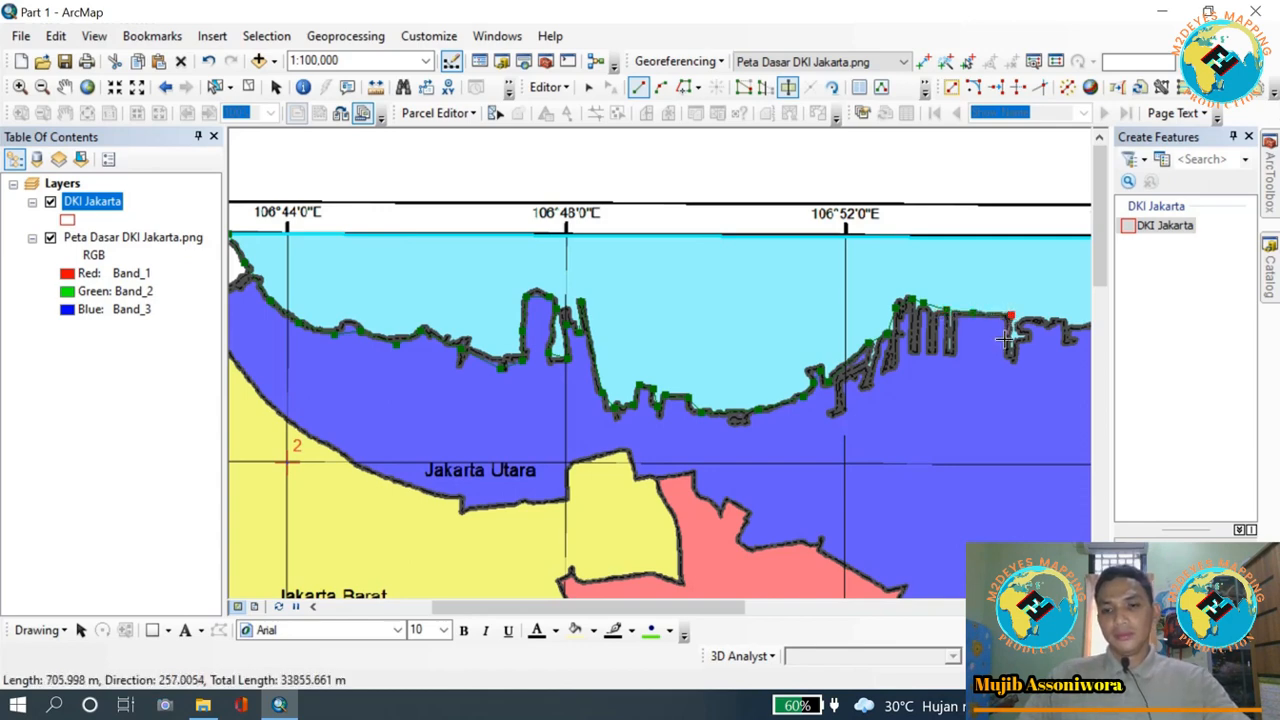
left_click(1023, 320)
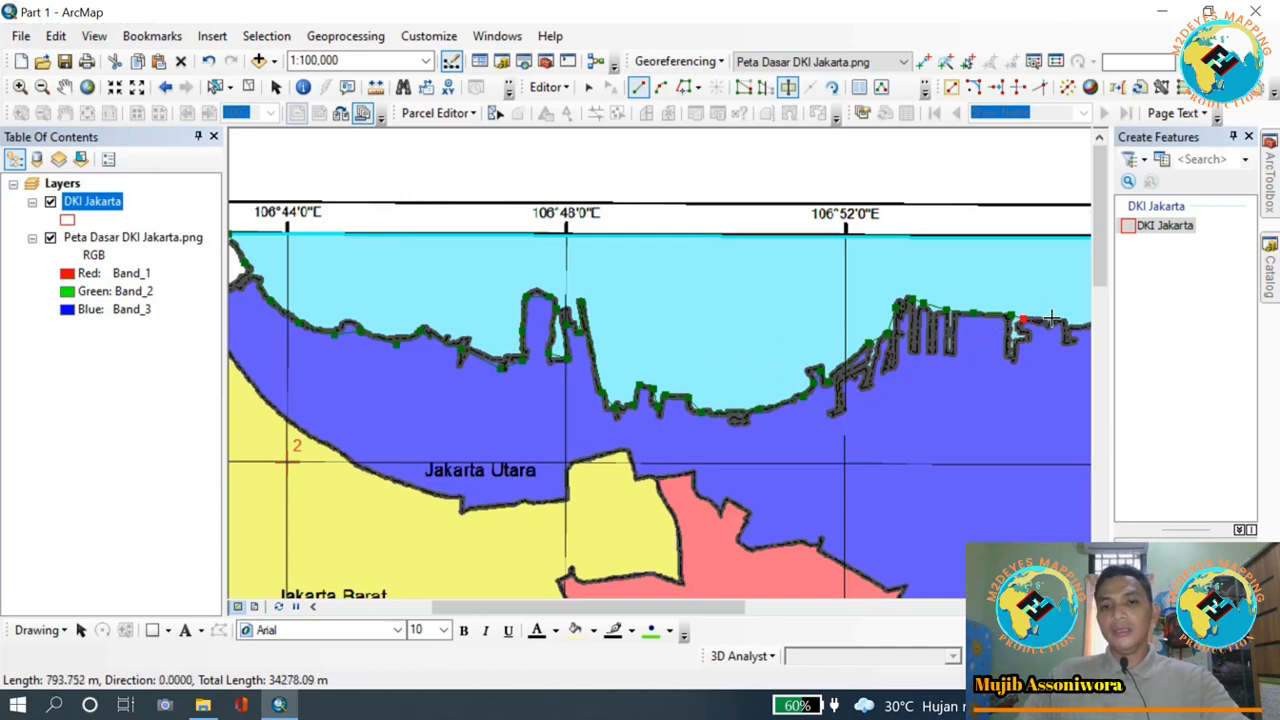
- Extend the cut line along the eastern Jakarta Utara coast past 106°56' E, reaching about 39 km total
key("Right")
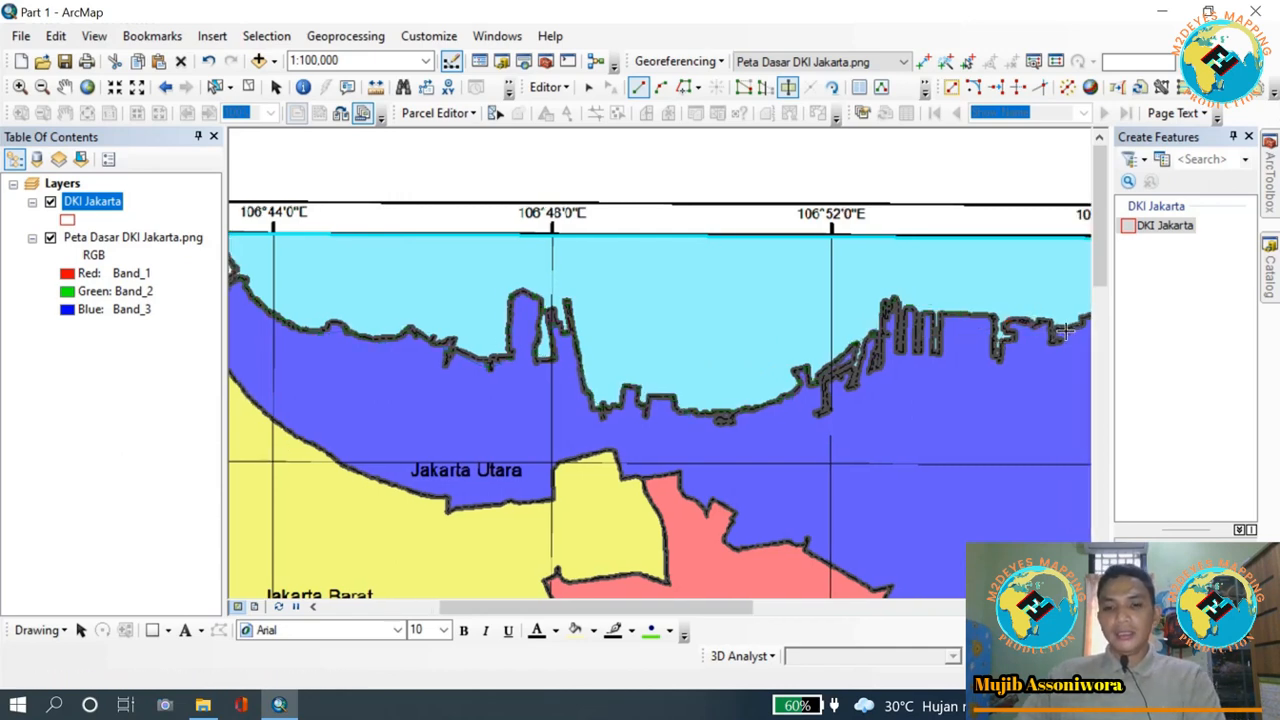
key("Right")
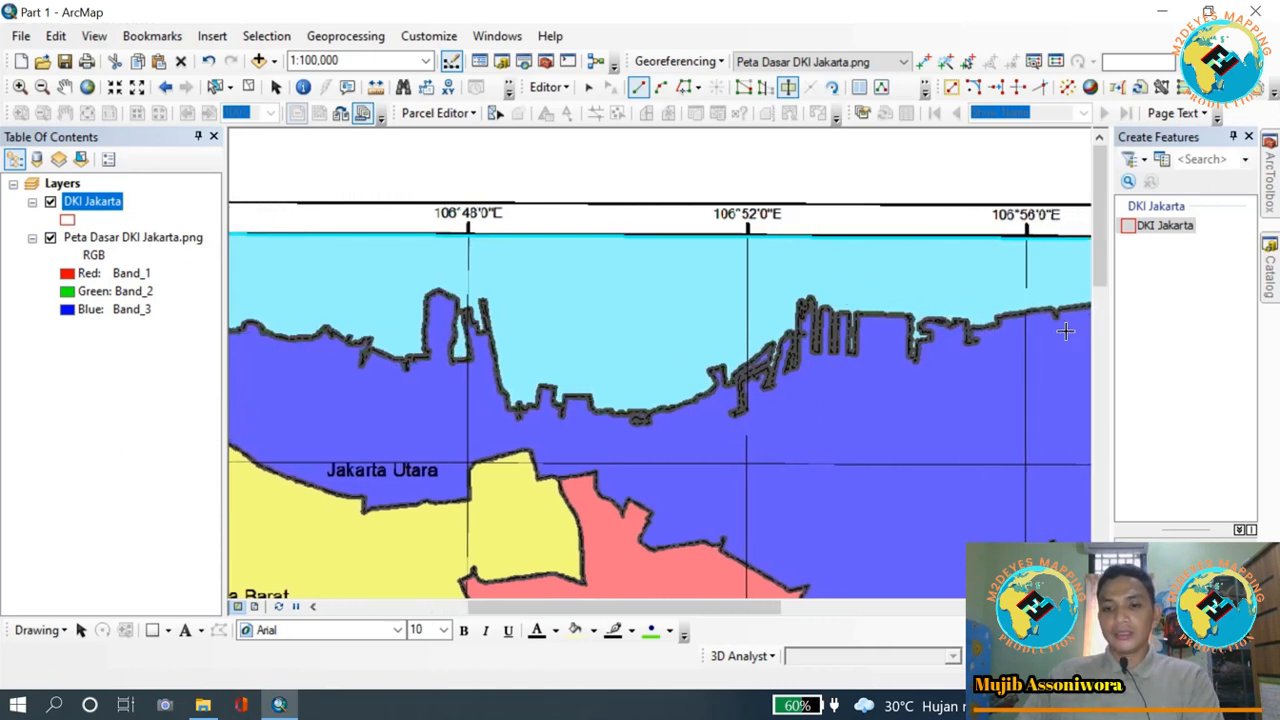
key("Right")
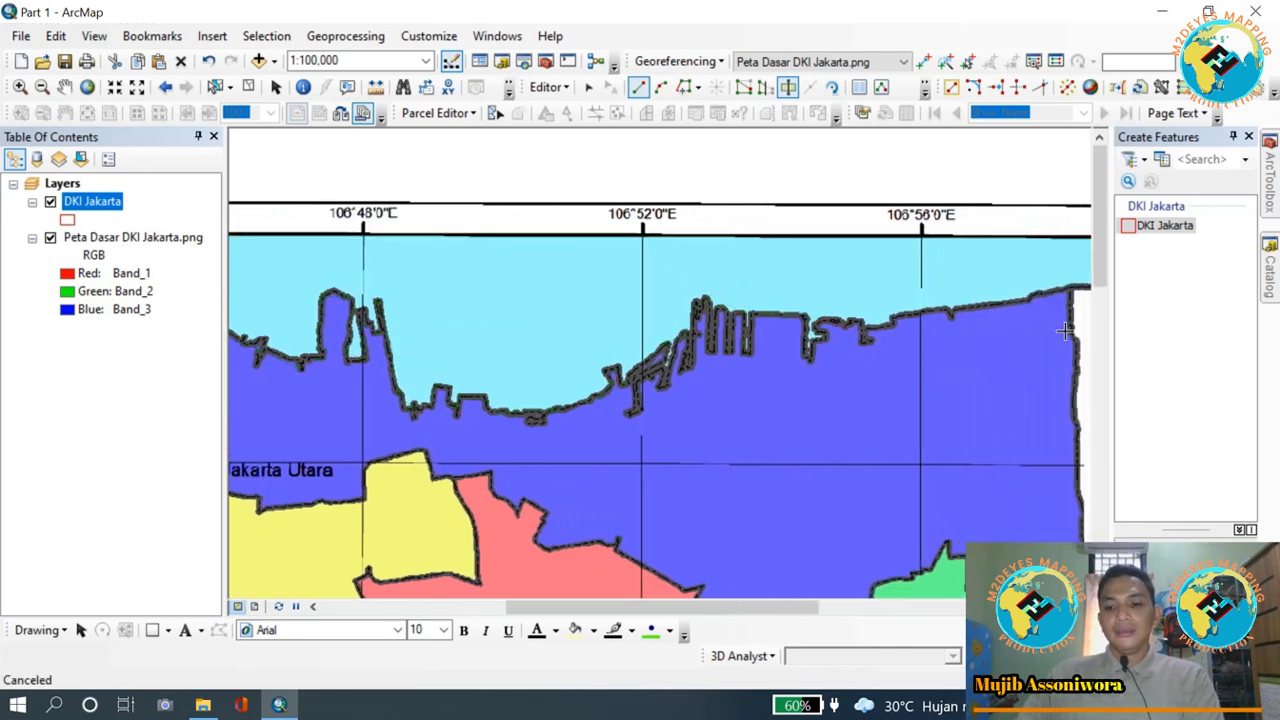
key("Right")
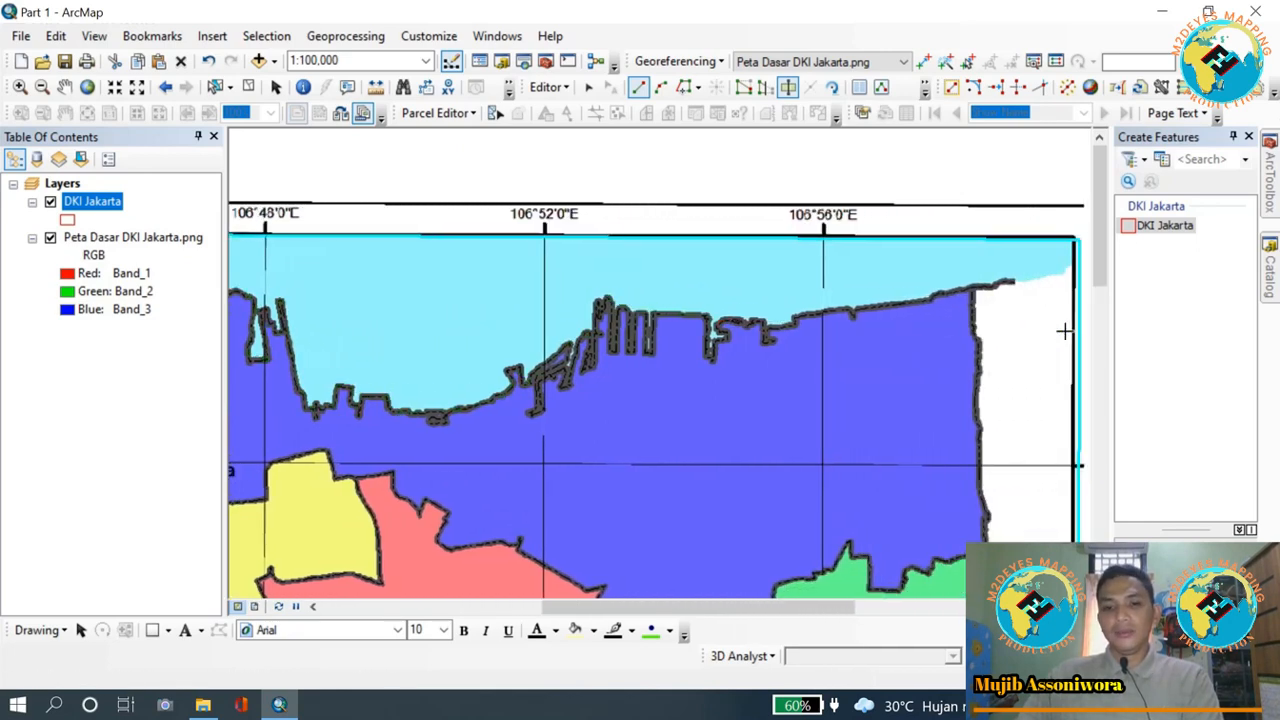
left_click(751, 319)
left_click(773, 321)
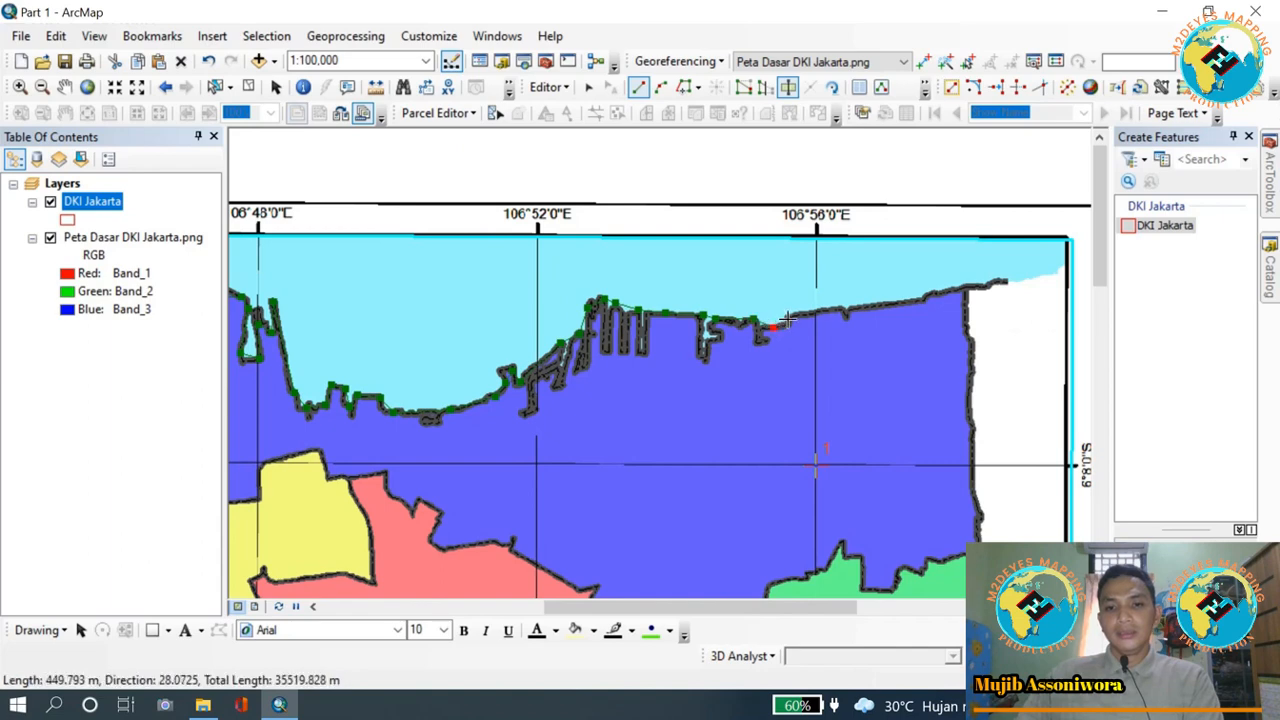
left_click(808, 314)
left_click(846, 309)
left_click(918, 299)
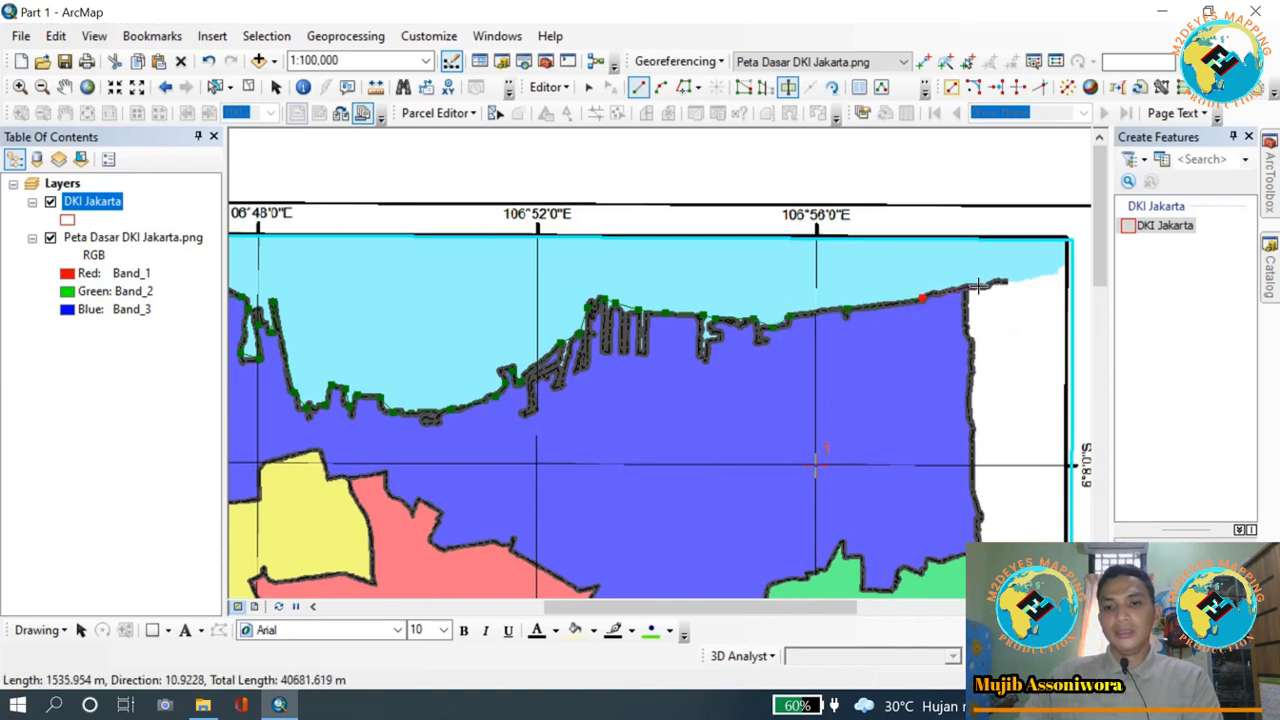
- Carry the cut line past Jakarta Utara's northeastern corner and finish it just outside the frame's eastern edge, about 44 km long in total
left_click(978, 289)
left_click(1011, 284)
left_click(1050, 275)
key("Right")
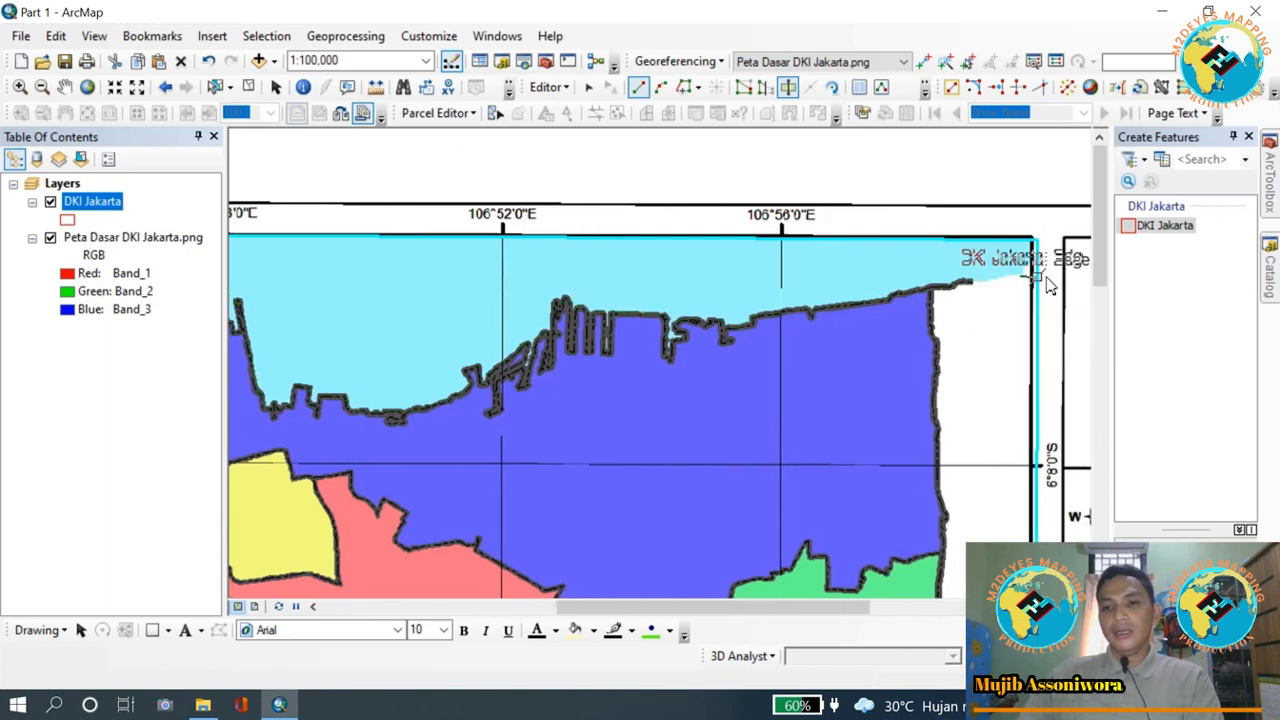
left_click(1037, 258)
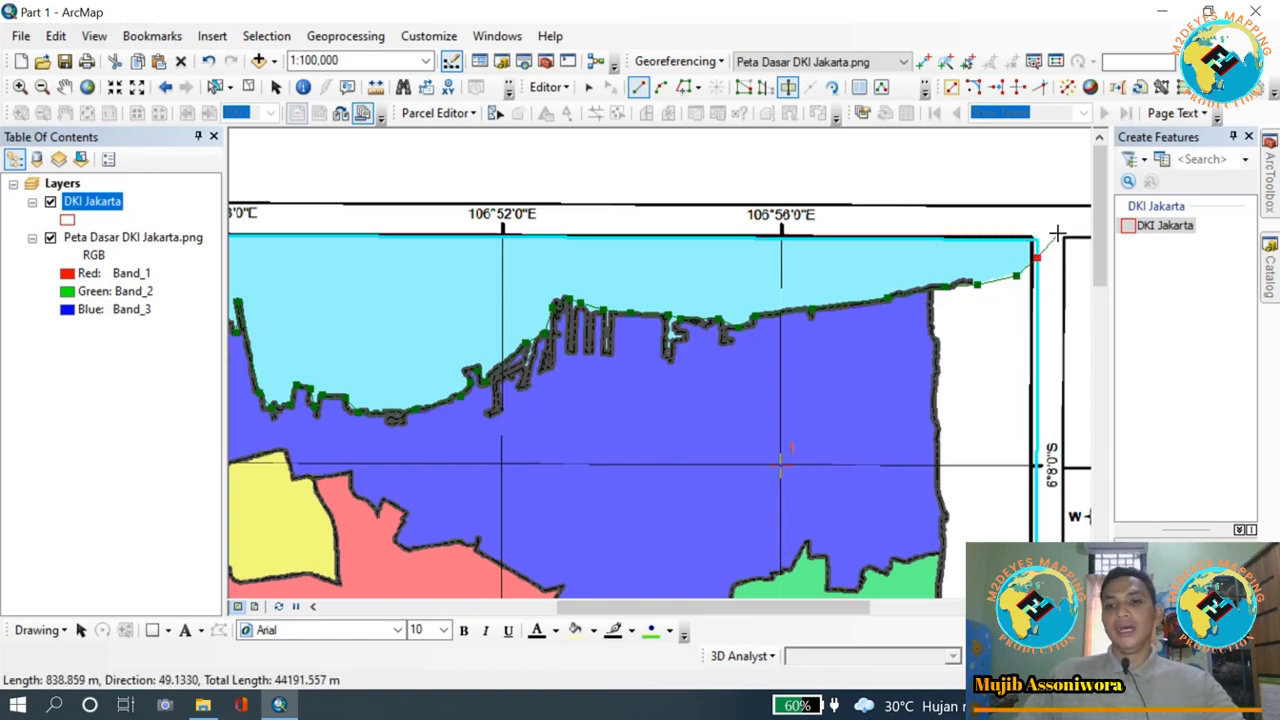
double_click(1057, 233)
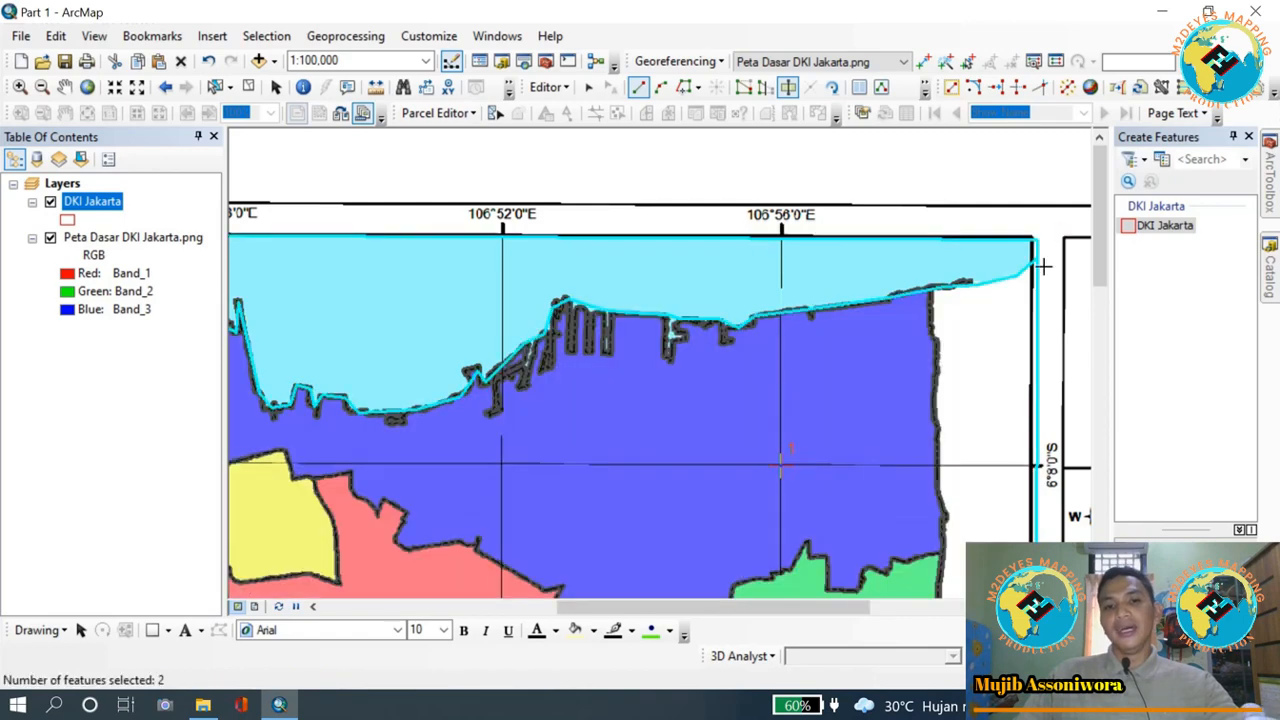
- Inspect the coastline split with the Peta Dasar DKI Jakarta.png layer temporarily hidden, and show the layer again
scroll(1022, 298, "up", 2)
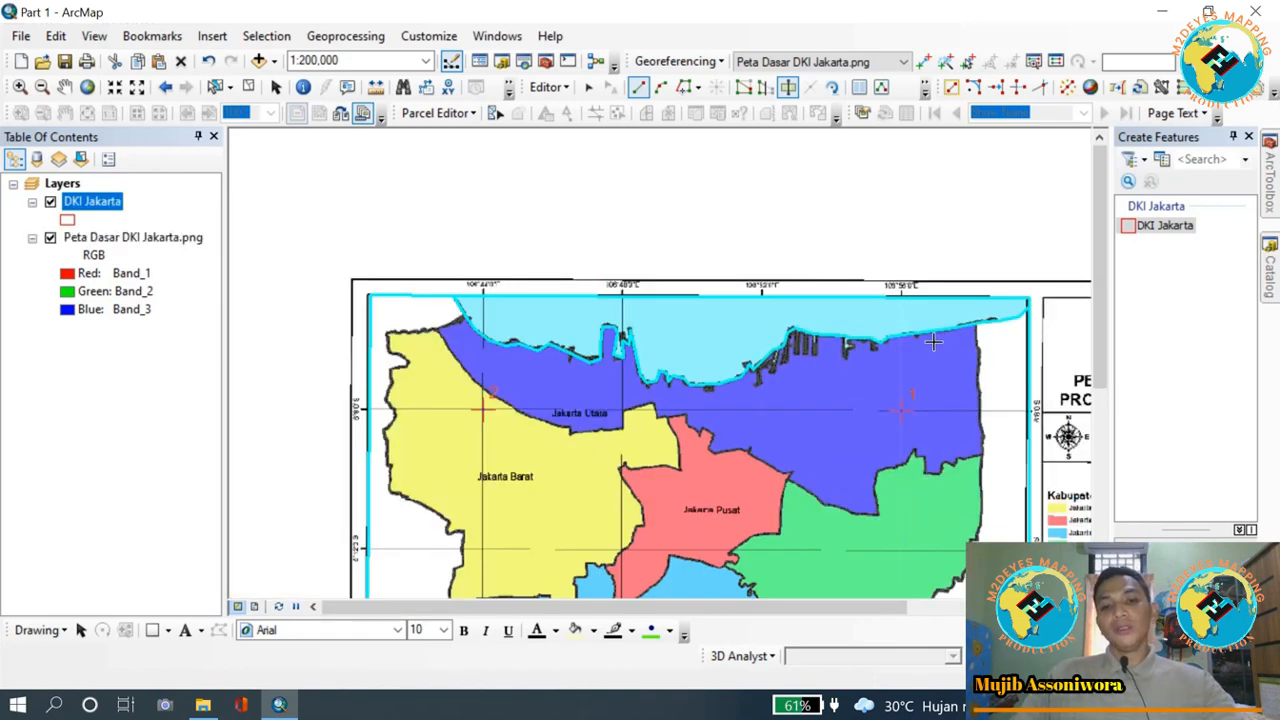
left_click(64, 87)
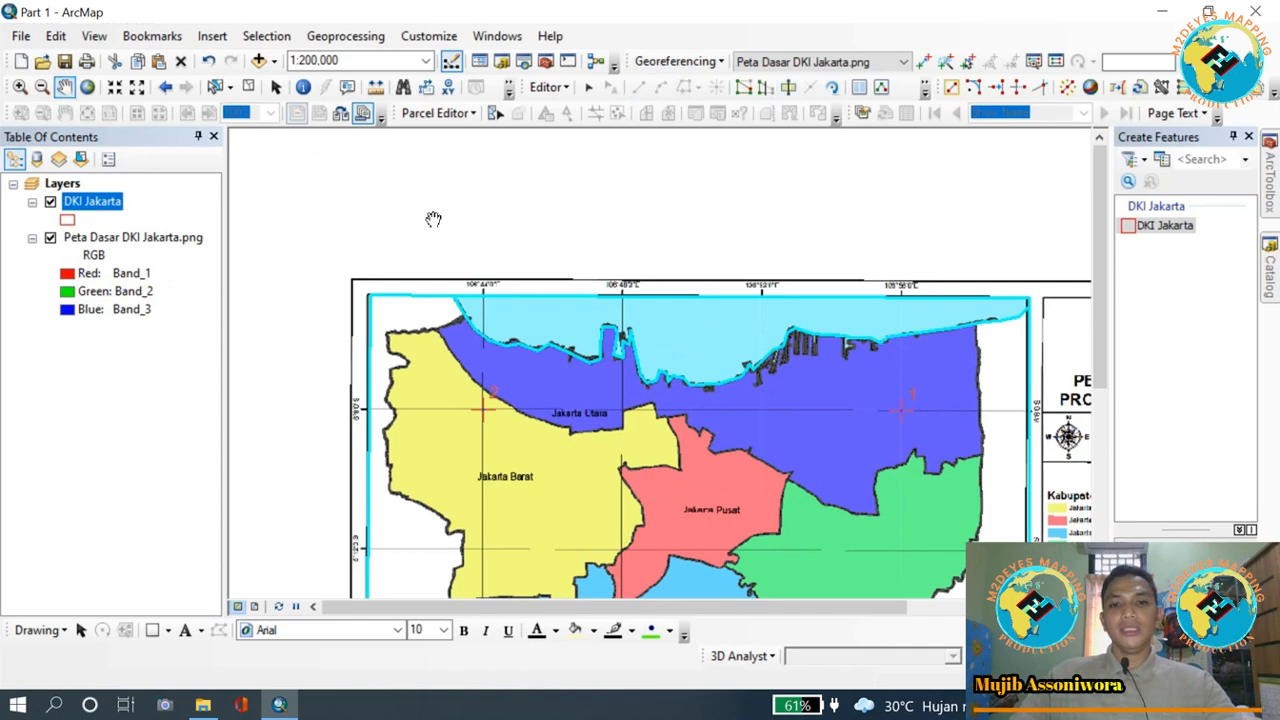
left_click_drag(609, 245, 531, 205)
left_click_drag(606, 416, 620, 382)
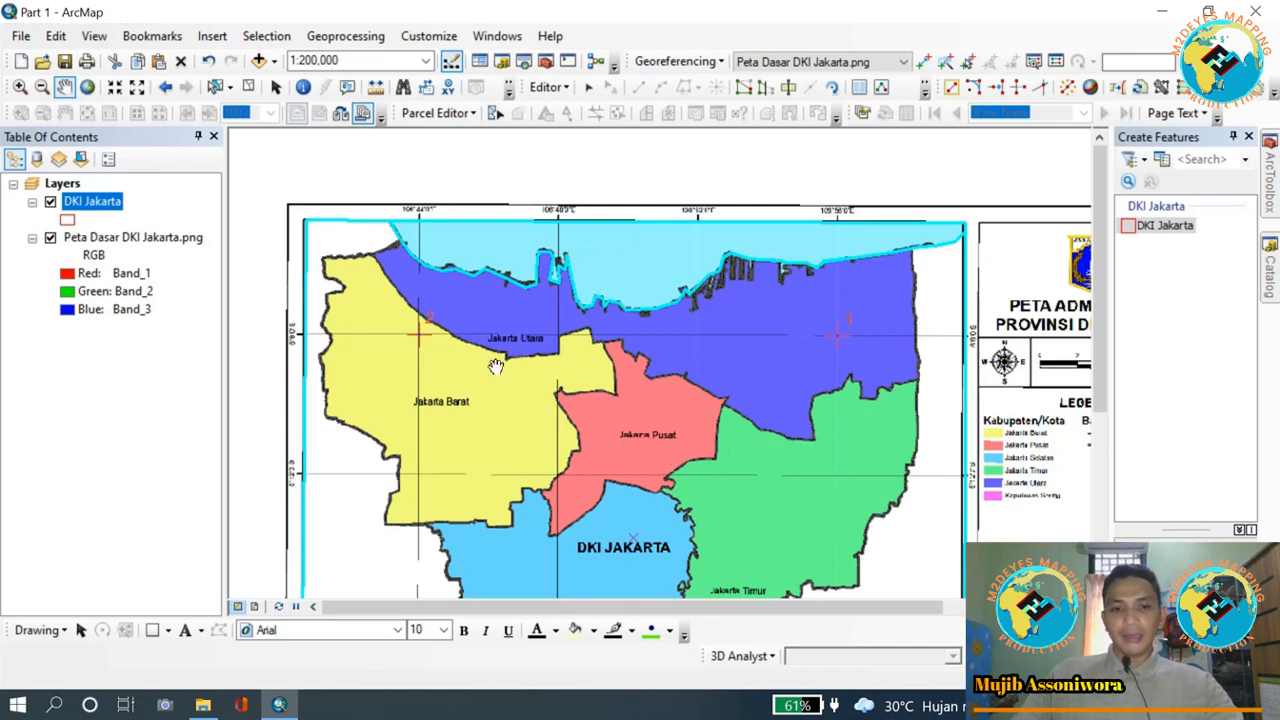
left_click_drag(696, 484, 682, 448)
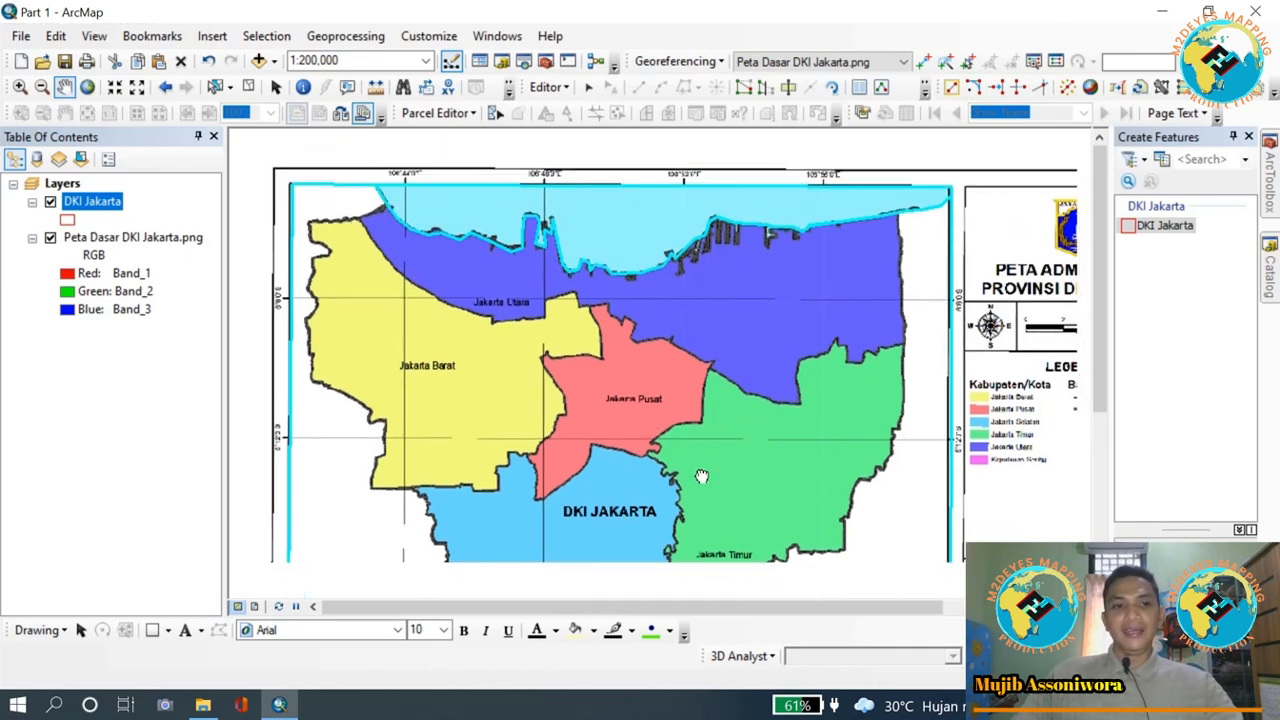
left_click(50, 238)
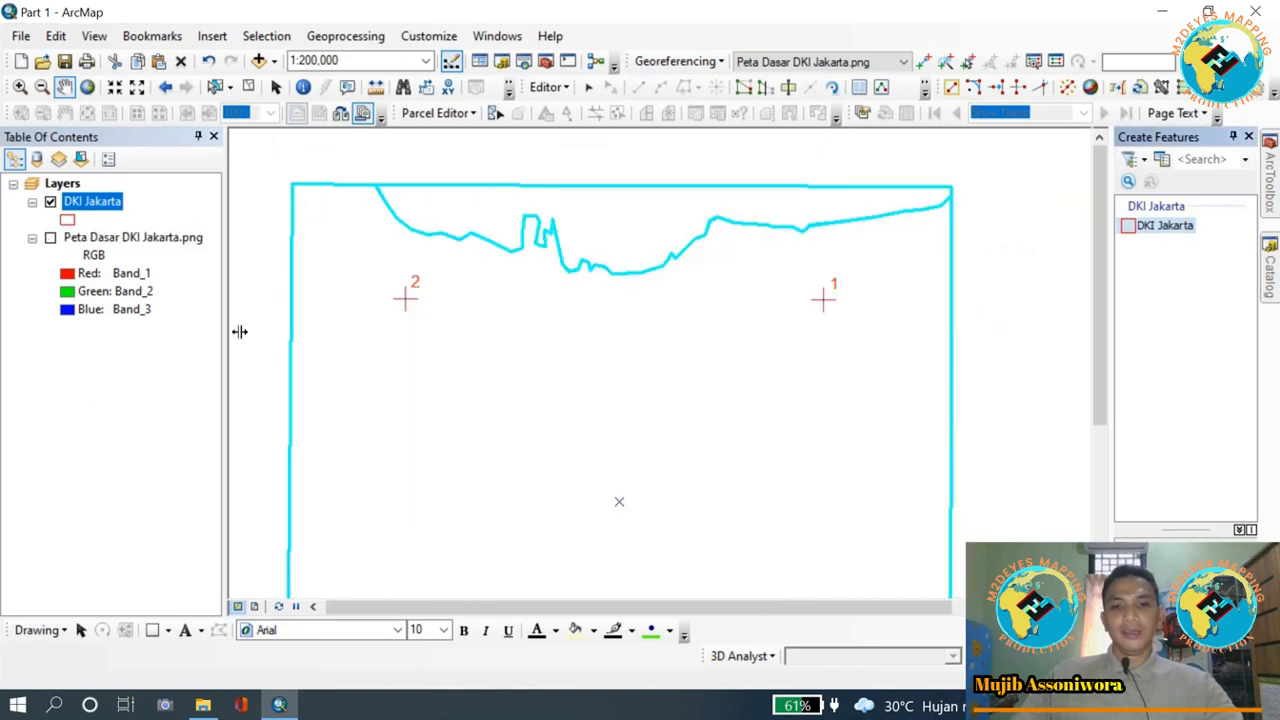
left_click_drag(712, 378, 729, 371)
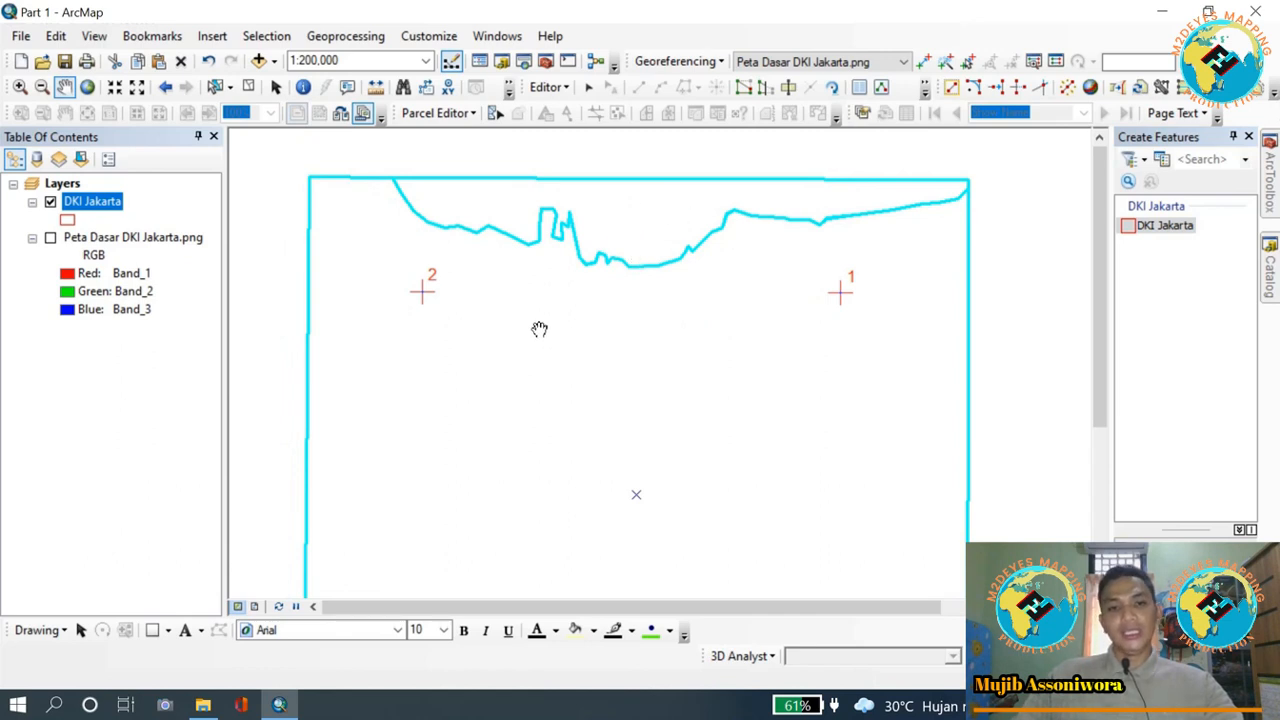
left_click_drag(624, 399, 639, 374)
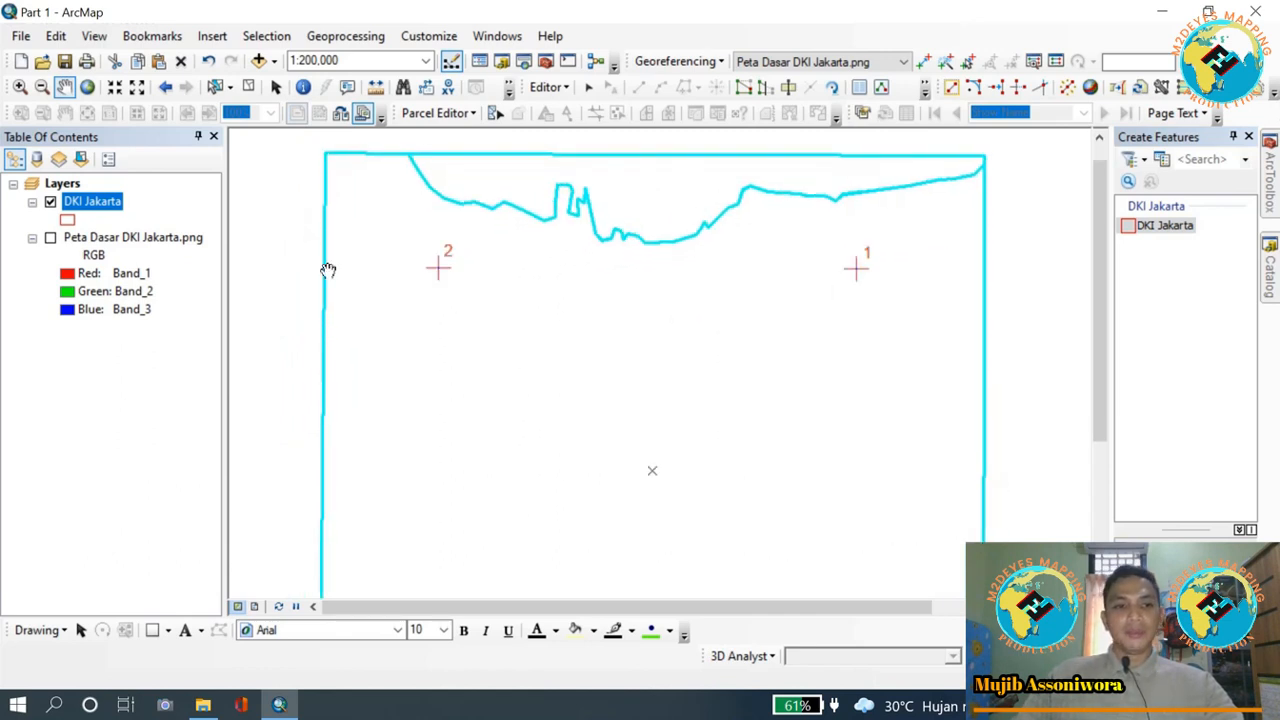
left_click(50, 238)
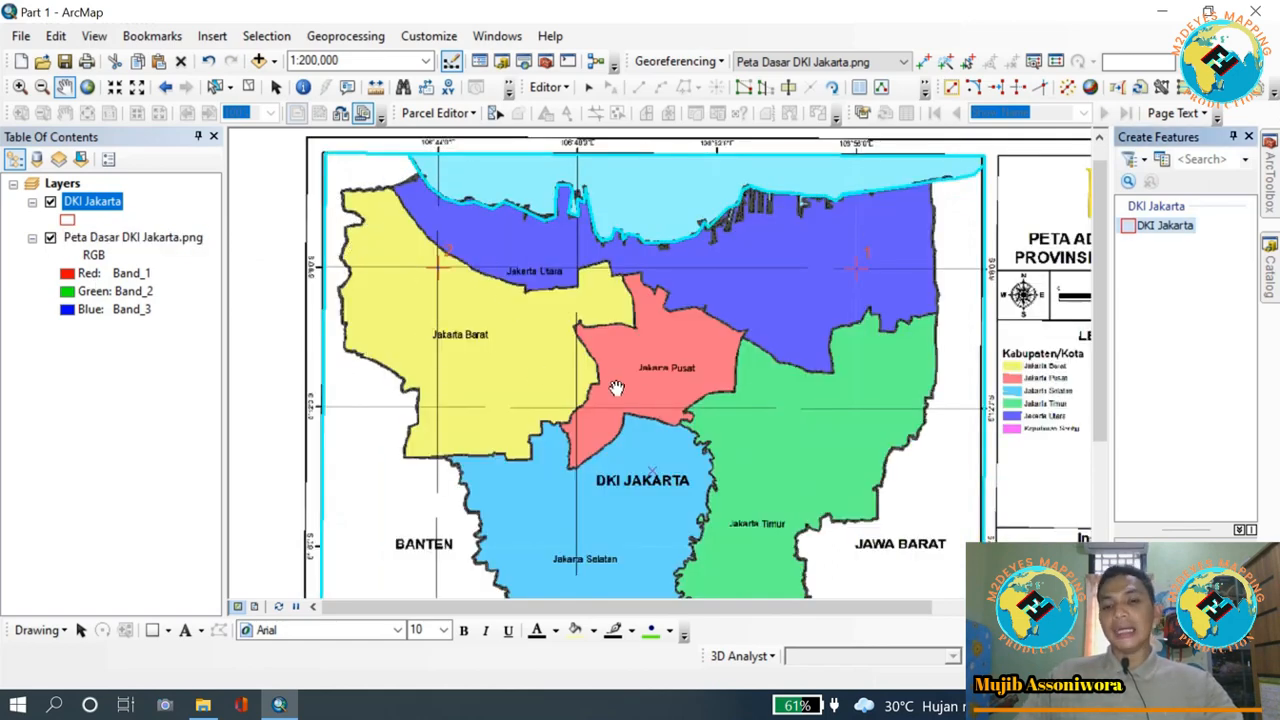
- Clear the selection and select only the land polygon south of the new coastline cut
scroll(649, 401, "up", 2)
scroll(632, 425, "down", 2)
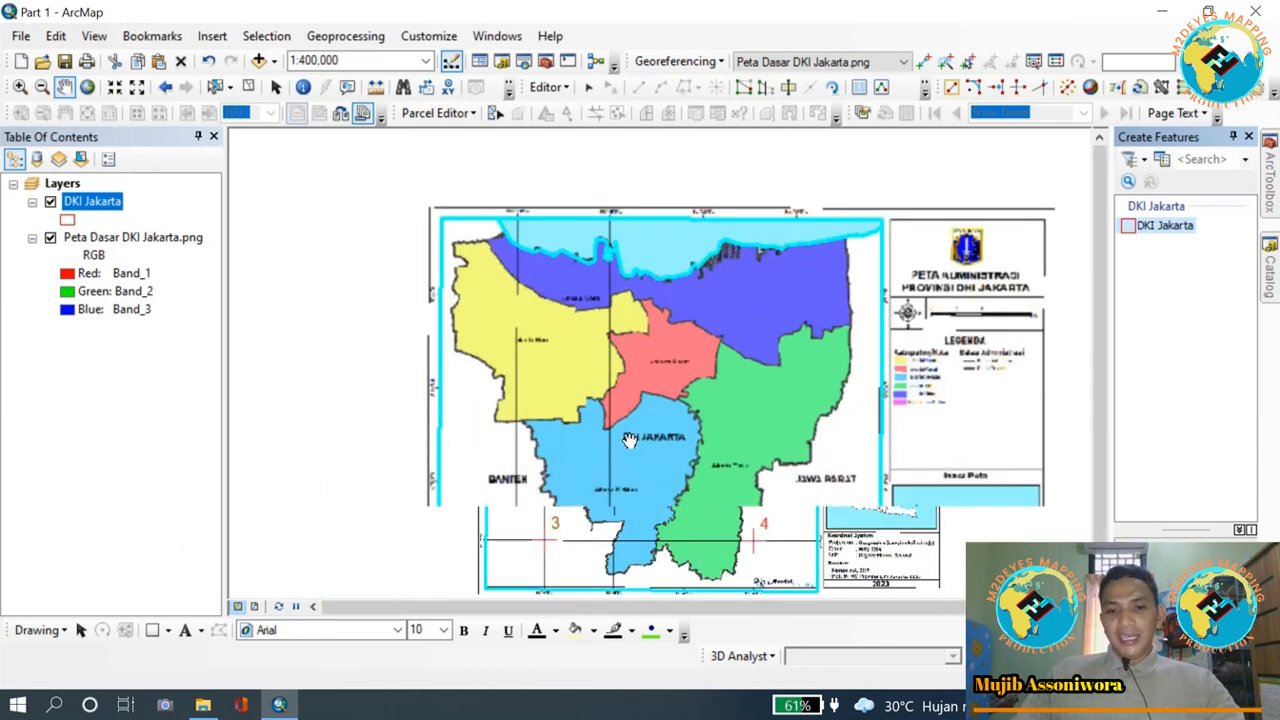
left_click_drag(621, 469, 607, 437)
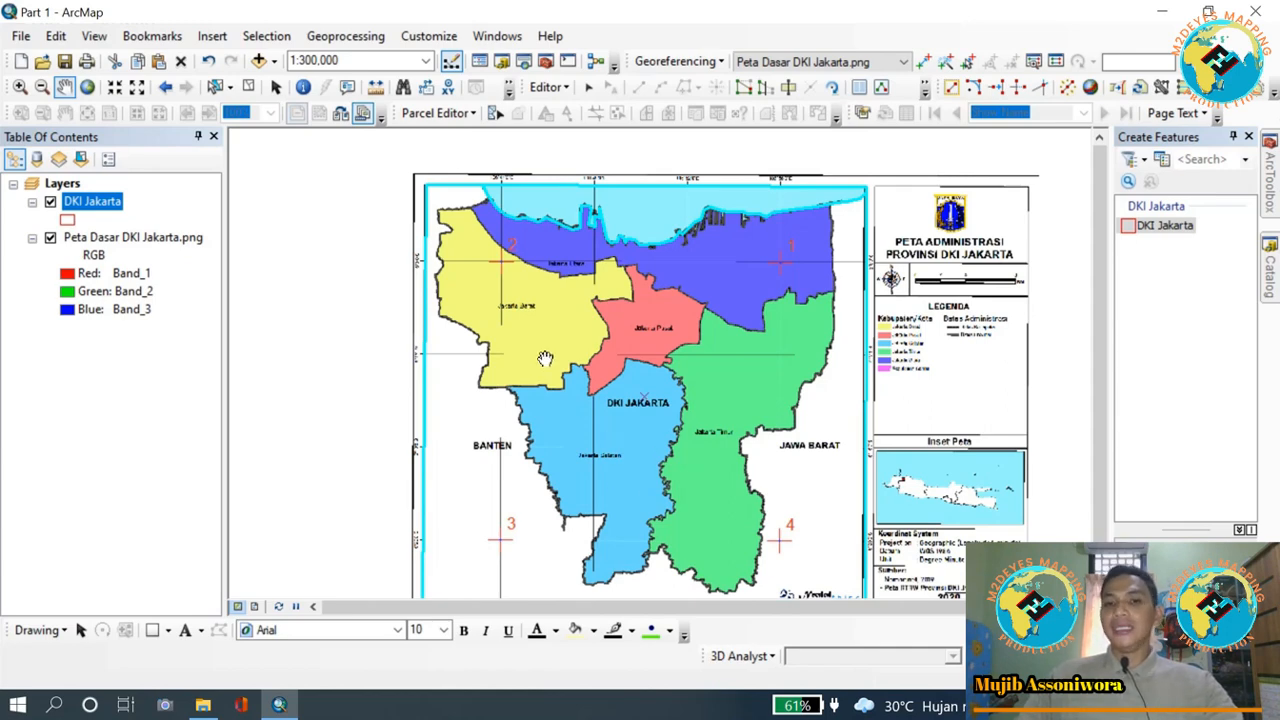
left_click(249, 89)
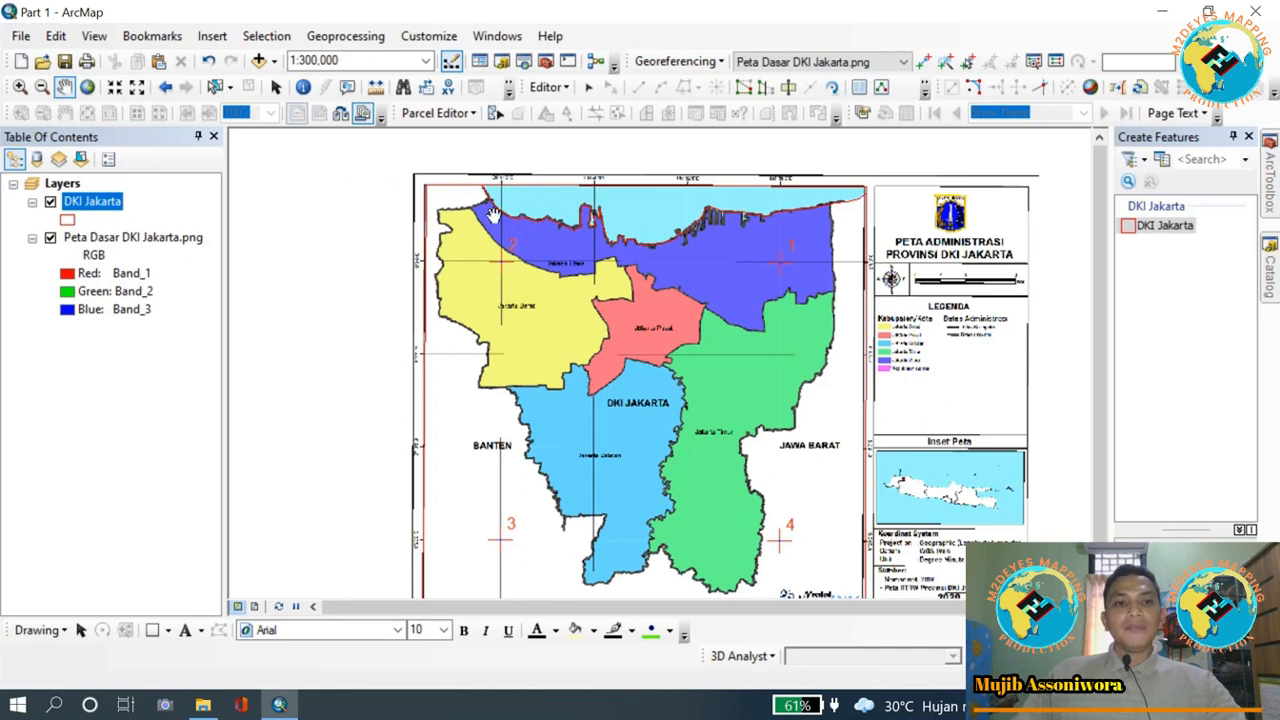
left_click(214, 88)
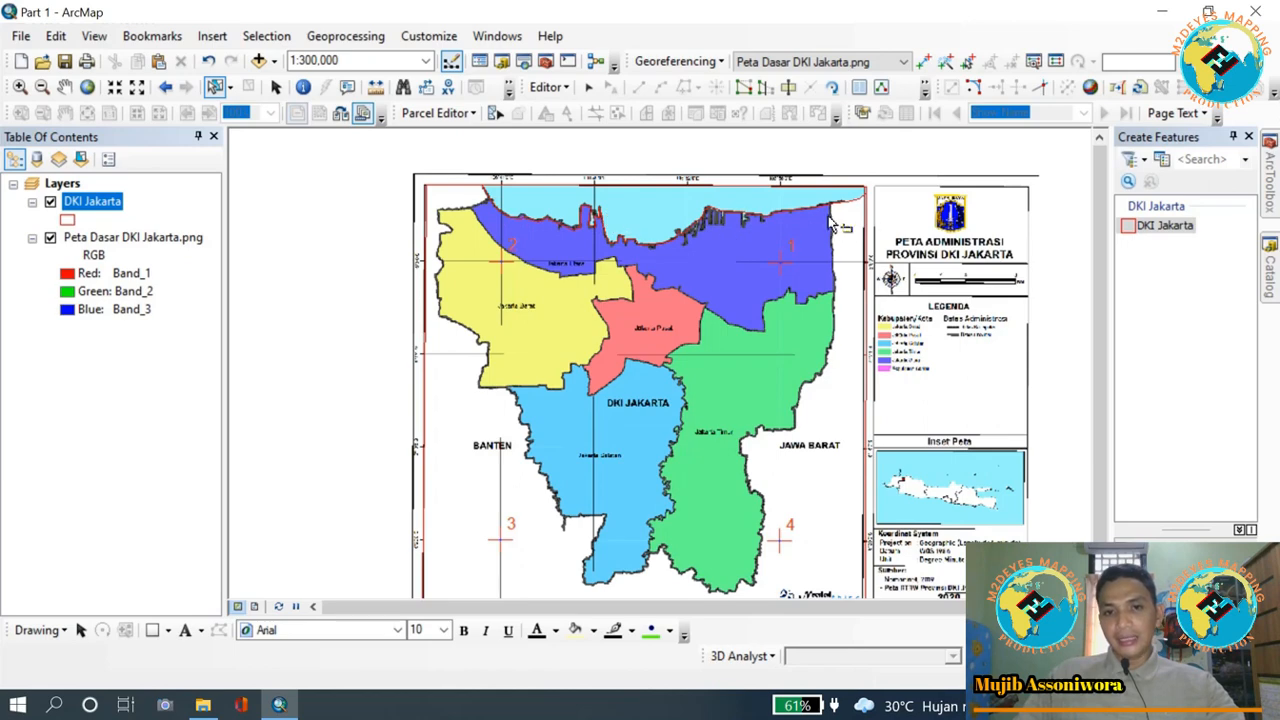
left_click(468, 240)
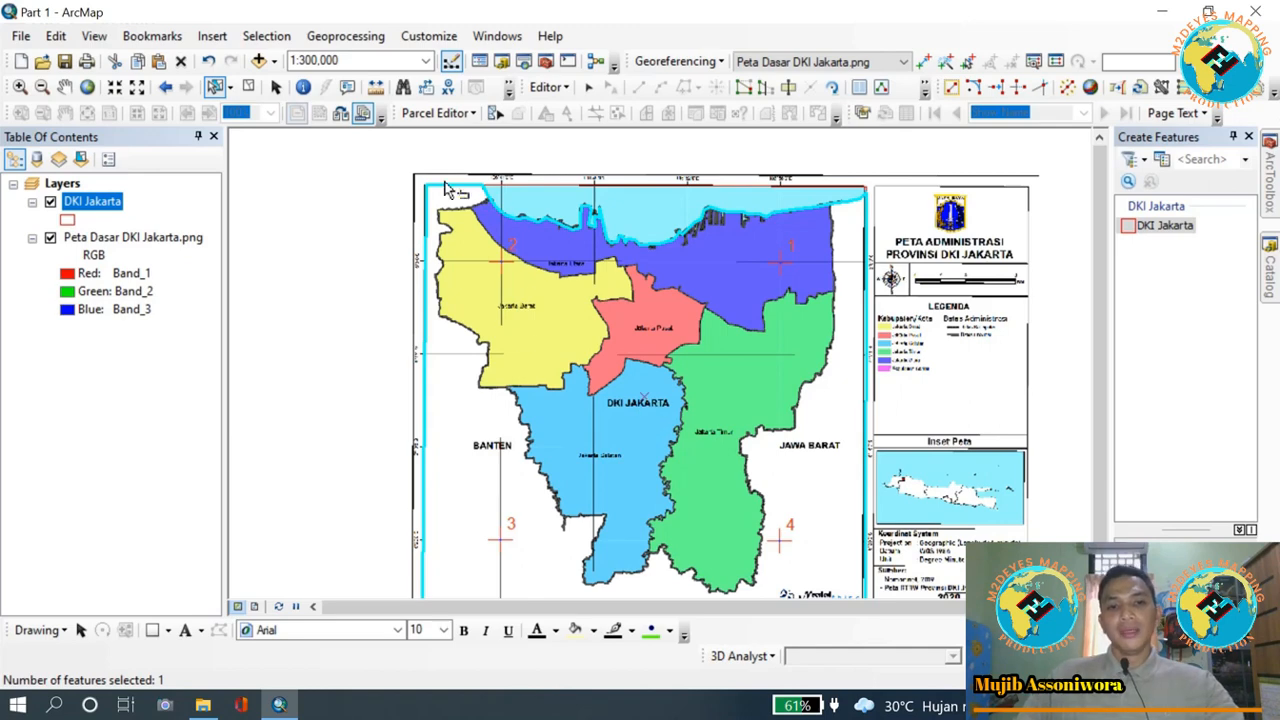
- With Cut Polygons, start a cut line in the sea near 106°44' E and trace the northern land boundary west toward Jakarta Barat's northwestern corner
scroll(428, 193, "up", 1)
scroll(476, 163, "up", 1)
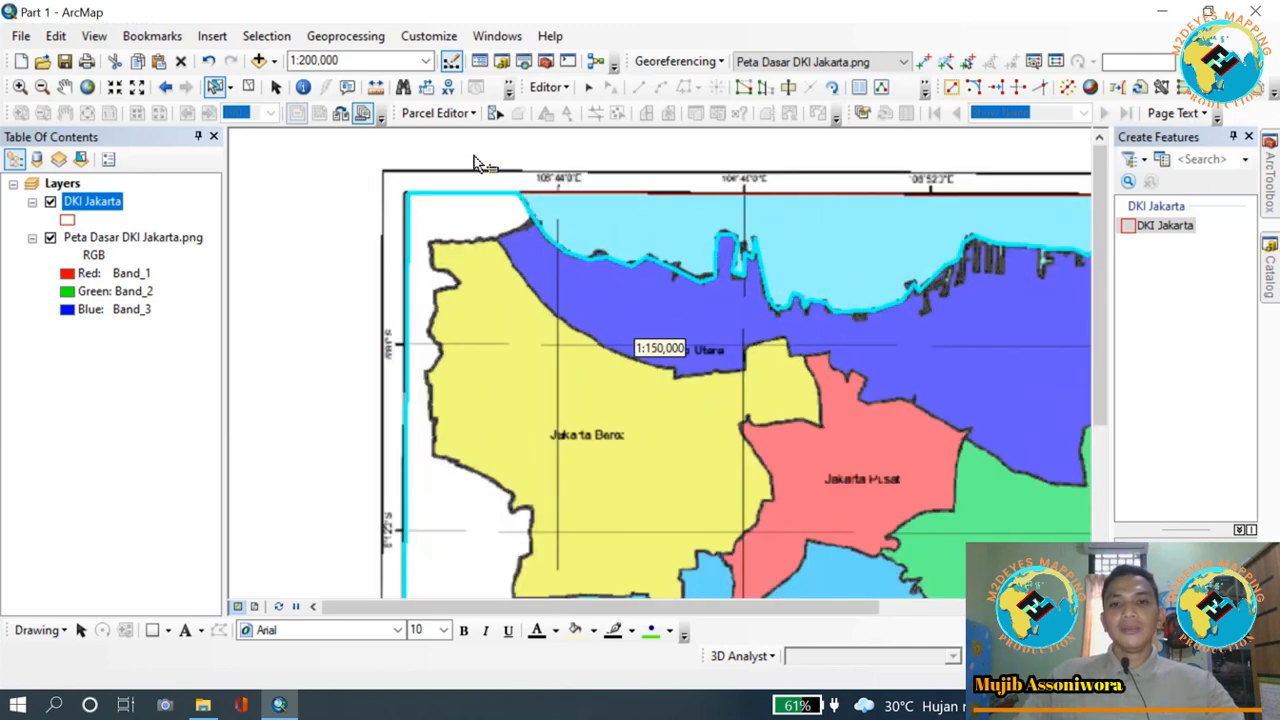
left_click(786, 88)
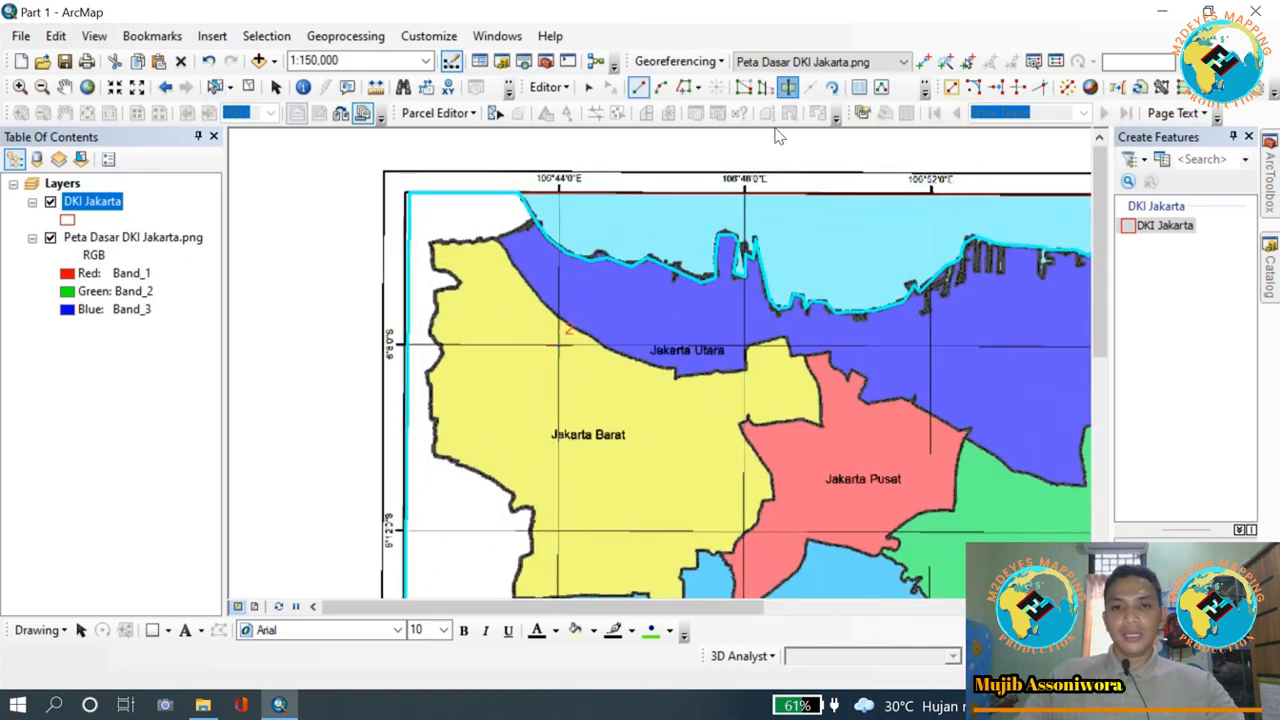
left_click(552, 212)
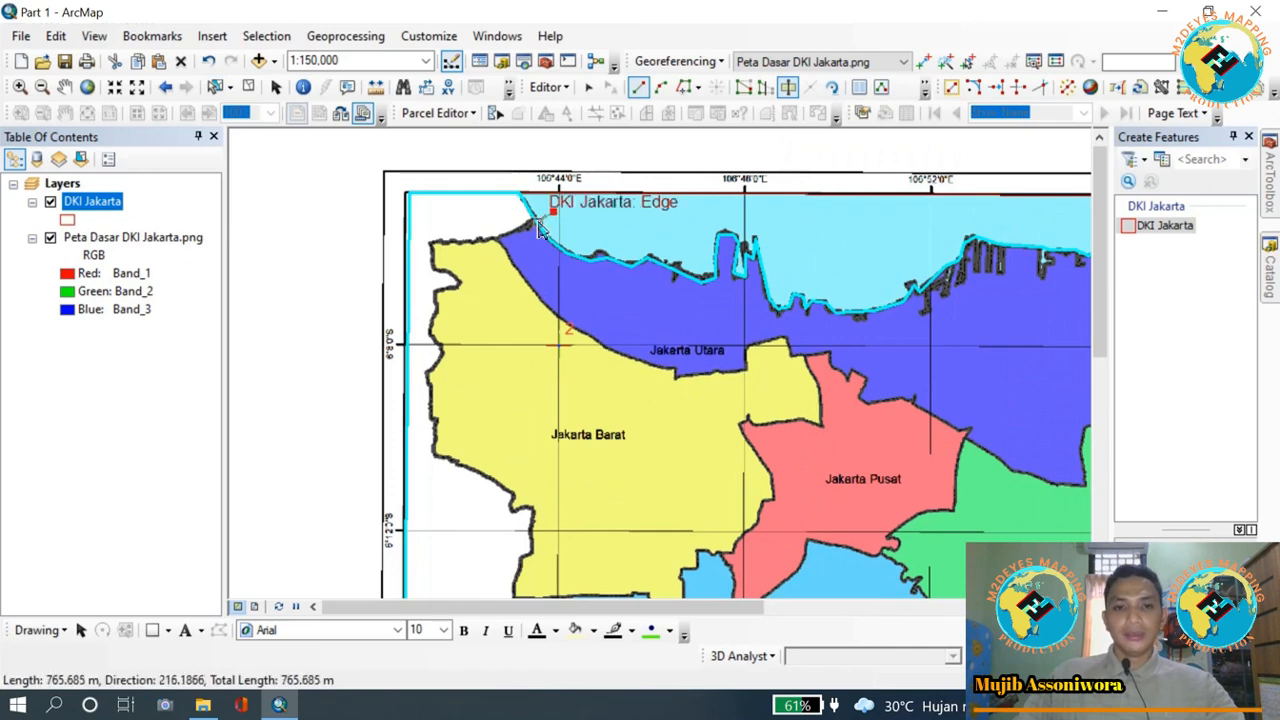
left_click(535, 222)
left_click(510, 233)
left_click(478, 243)
left_click(452, 245)
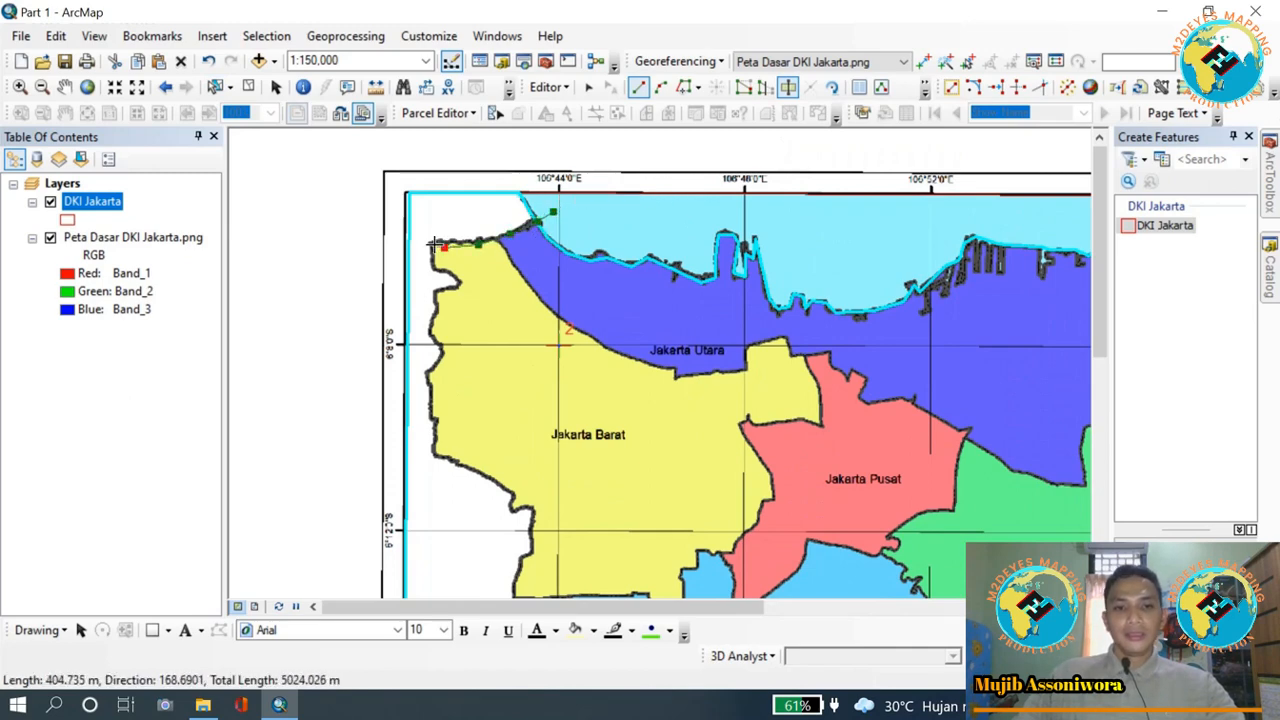
- Continue the cut line around Jakarta Barat's northwestern corner and along the notch in the border just below it
left_click(432, 245)
left_click(437, 263)
left_click(452, 271)
left_click(459, 286)
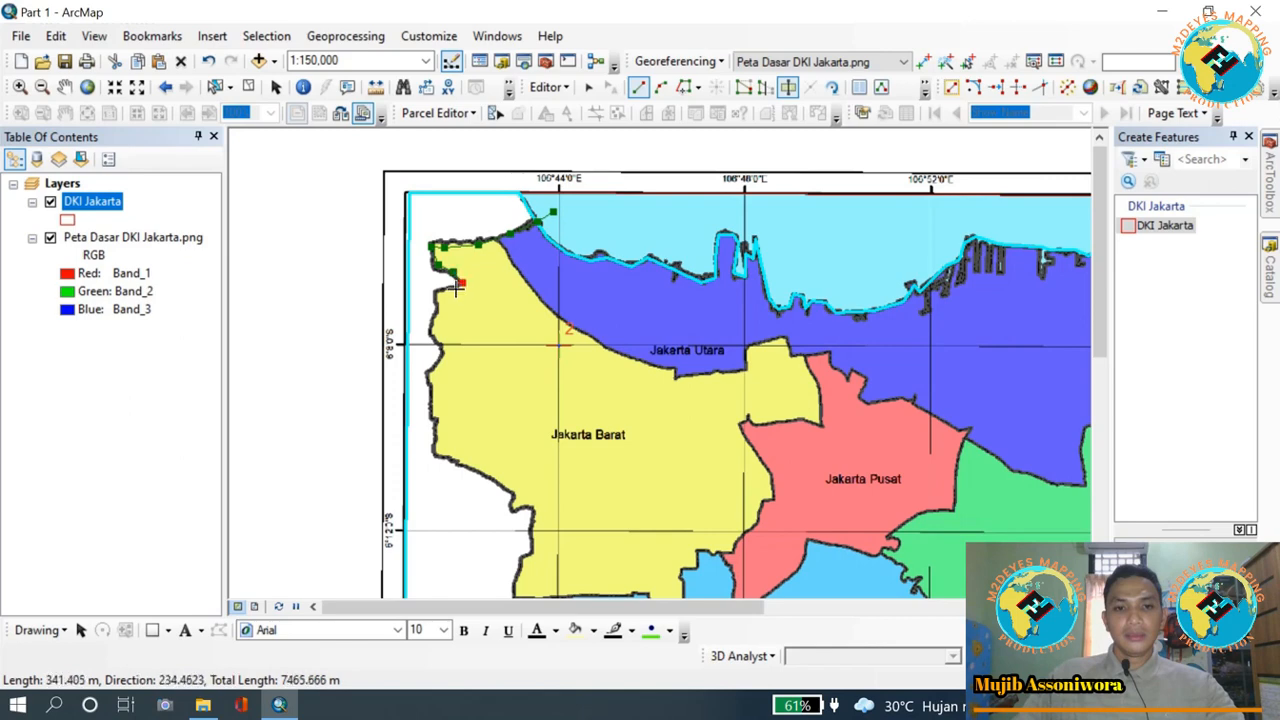
left_click(448, 291)
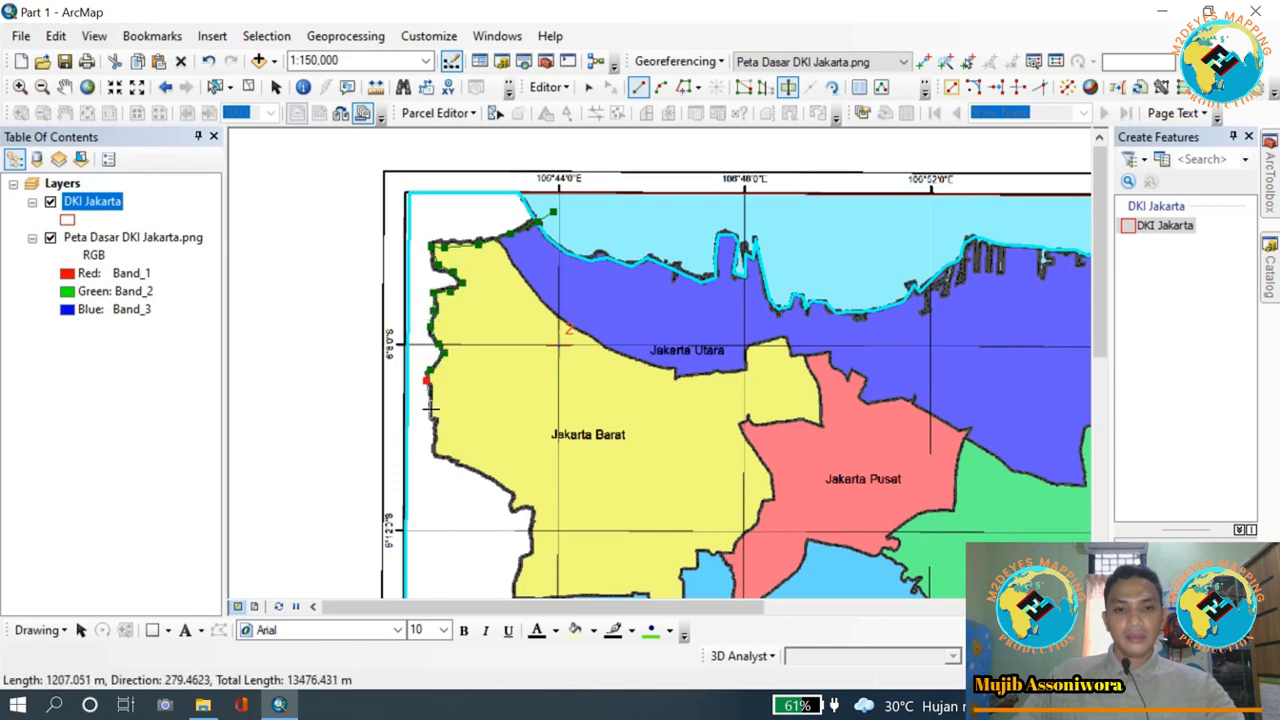
- Trace Jakarta Barat's western border south with the cut line to just below the 6°12' S grid line
left_click(507, 492)
left_click(514, 500)
left_click(514, 508)
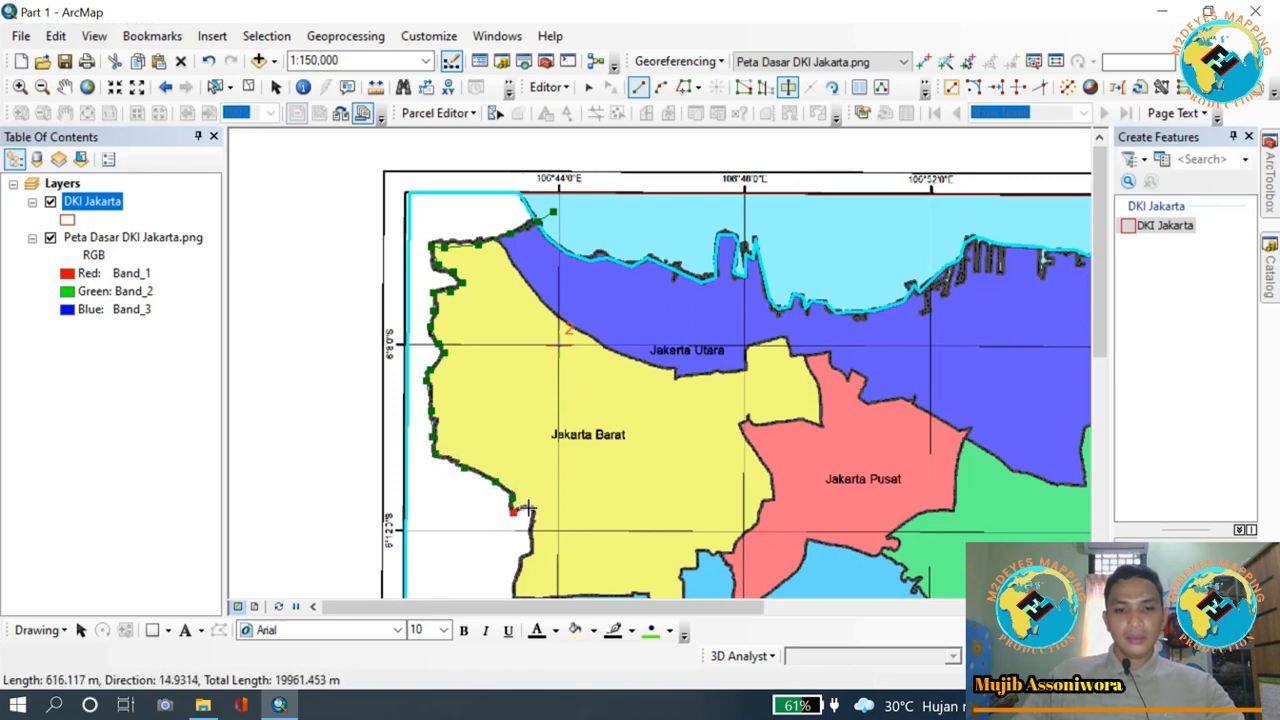
left_click(530, 508)
left_click(532, 519)
left_click(533, 530)
left_click(533, 547)
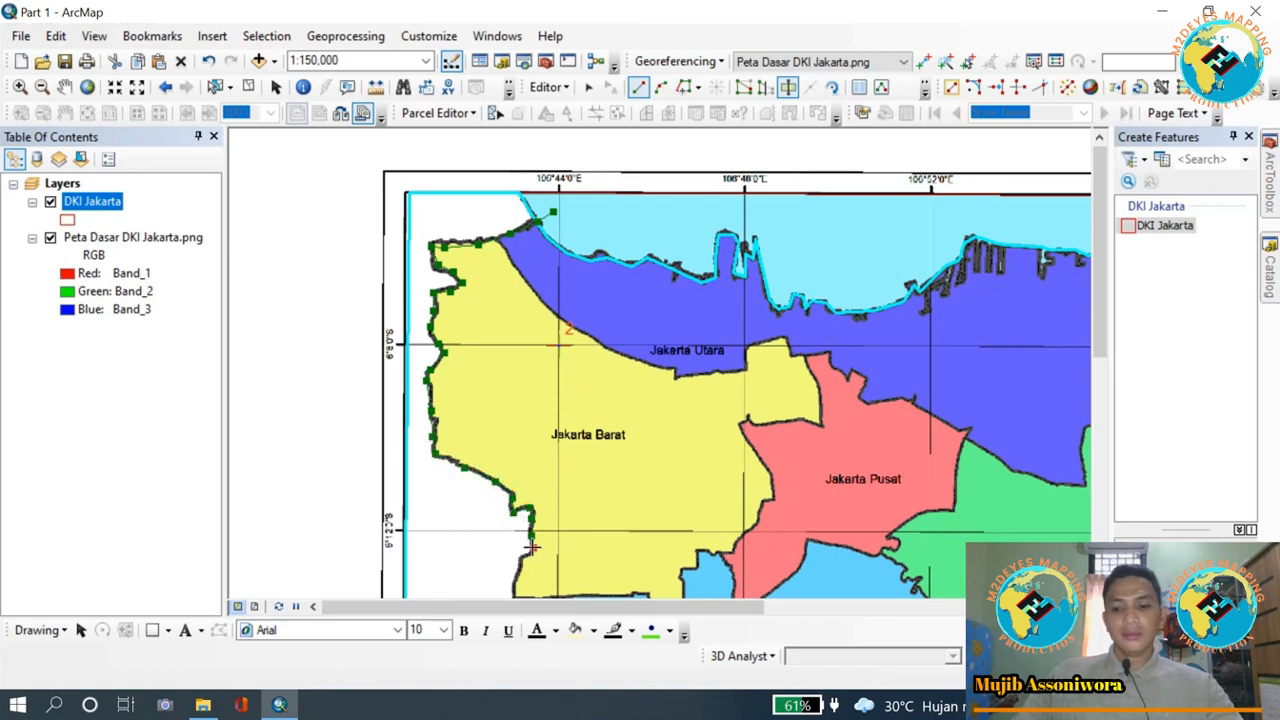
- Carry the cut line around Jakarta Barat's southwestern corner and east along its southern edge to the start of Jakarta Selatan's border
key("Down")
key("Down")
key("Down")
key("Down")
key("Down")
key("Down")
key("Down")
key("Down")
key("Down")
key("Down")
key("Down")
key("Down")
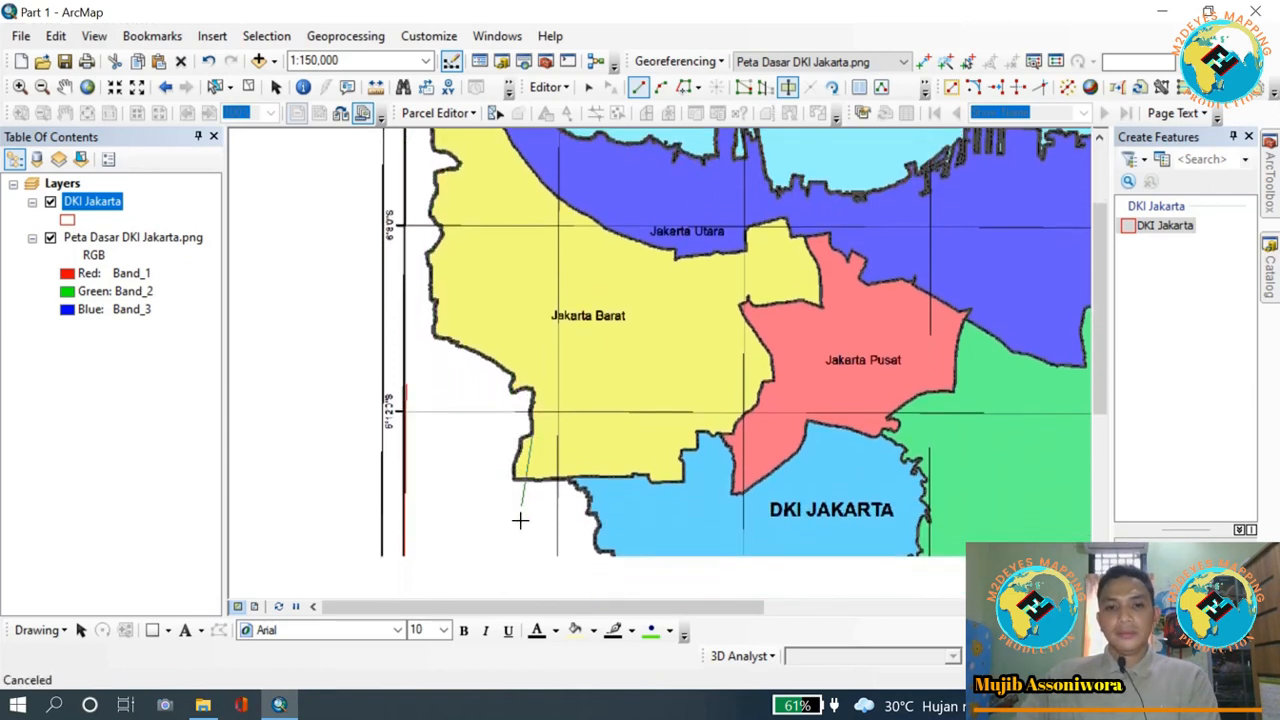
key("Down")
key("Down")
key("Down")
key("Down")
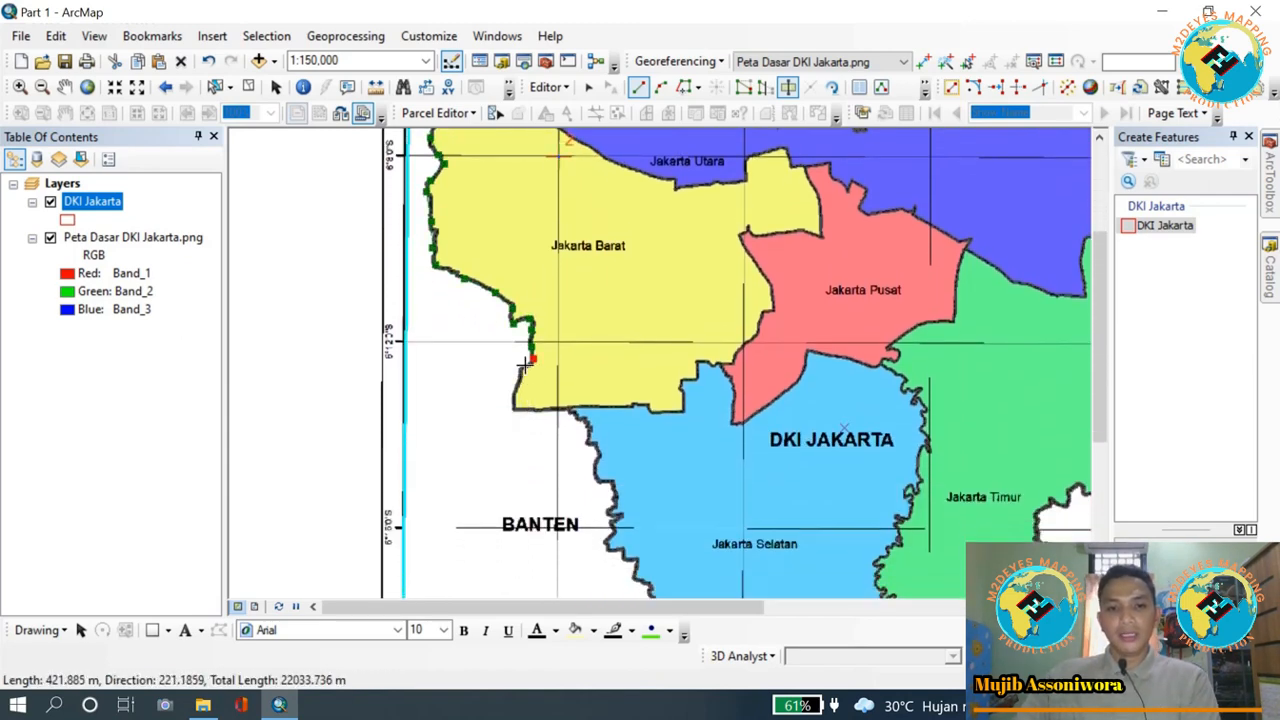
left_click(530, 410)
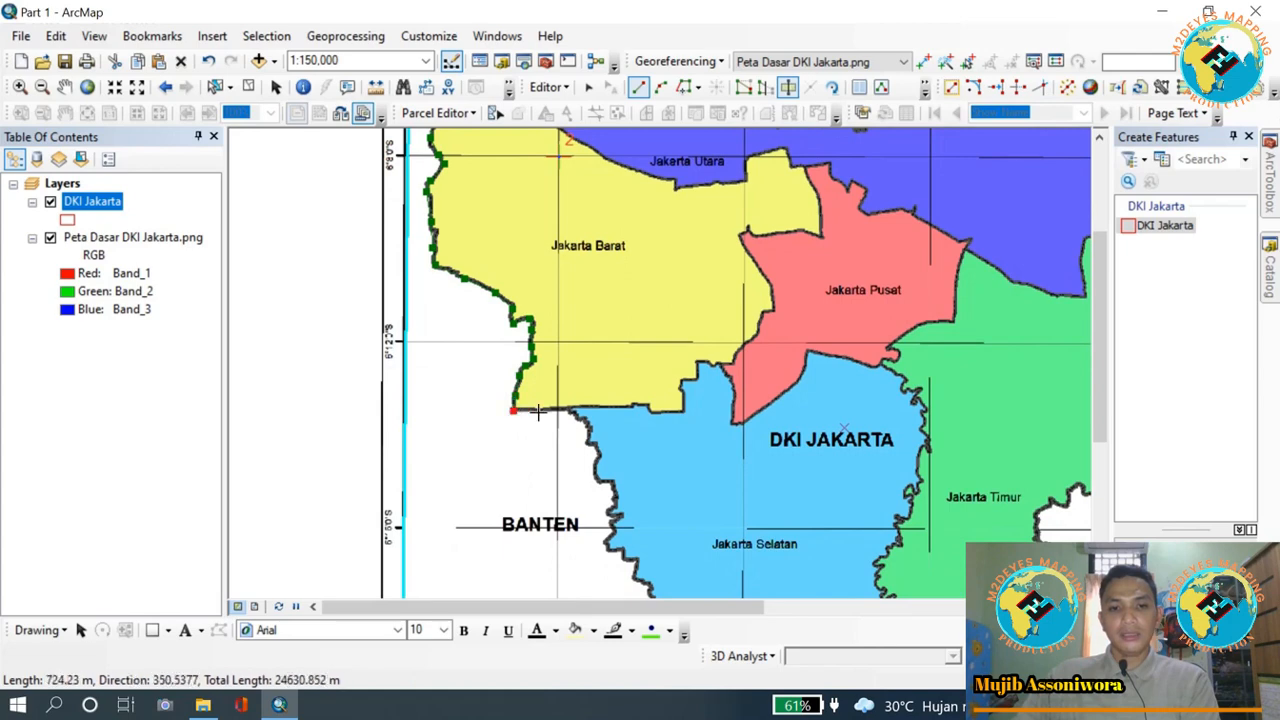
left_click(547, 410)
left_click(566, 410)
left_click(582, 425)
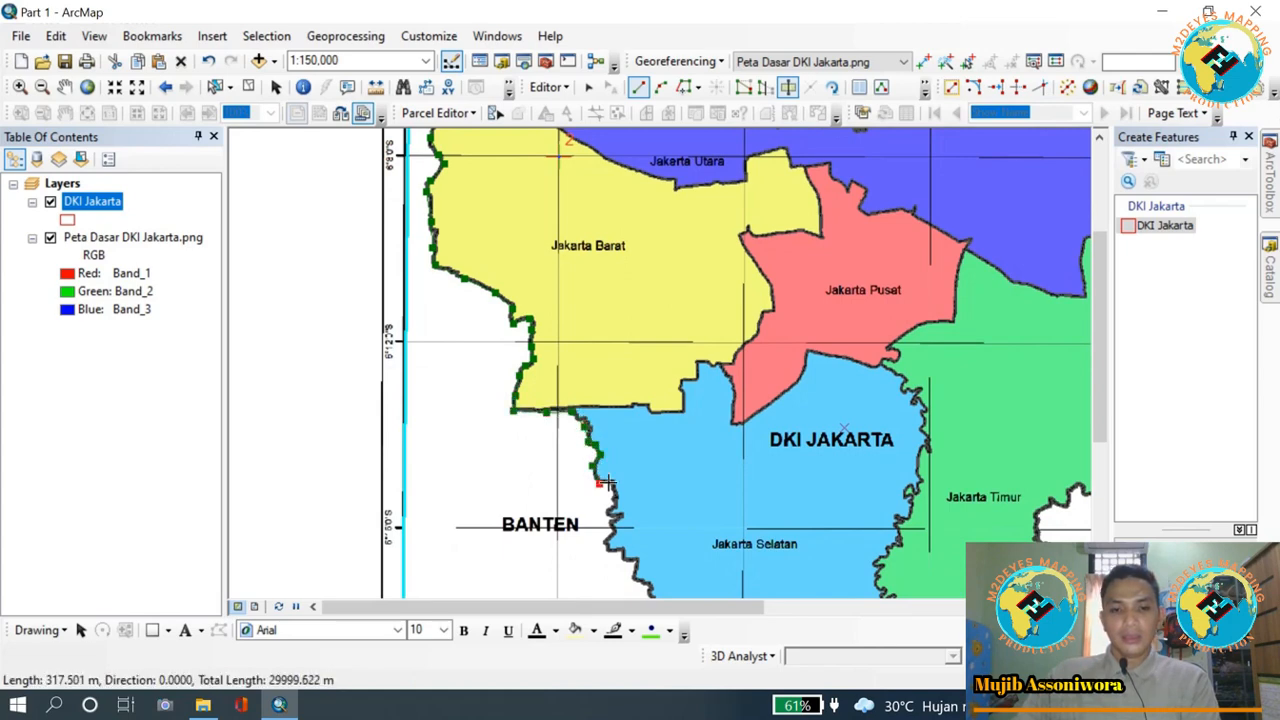
- Trace Jakarta Selatan's western border with Banten south to the corner just above the 6°20' S grid line
left_click(602, 542)
key("Down")
key("Down")
key("Down")
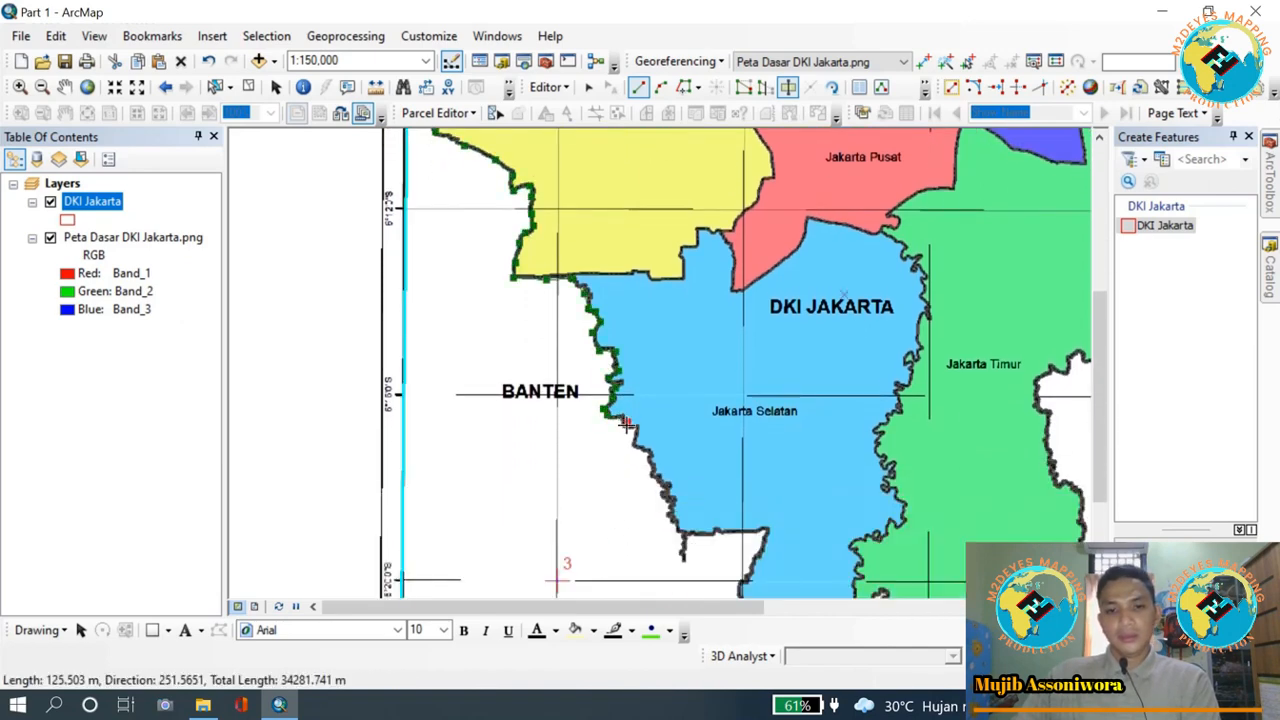
left_click(635, 431)
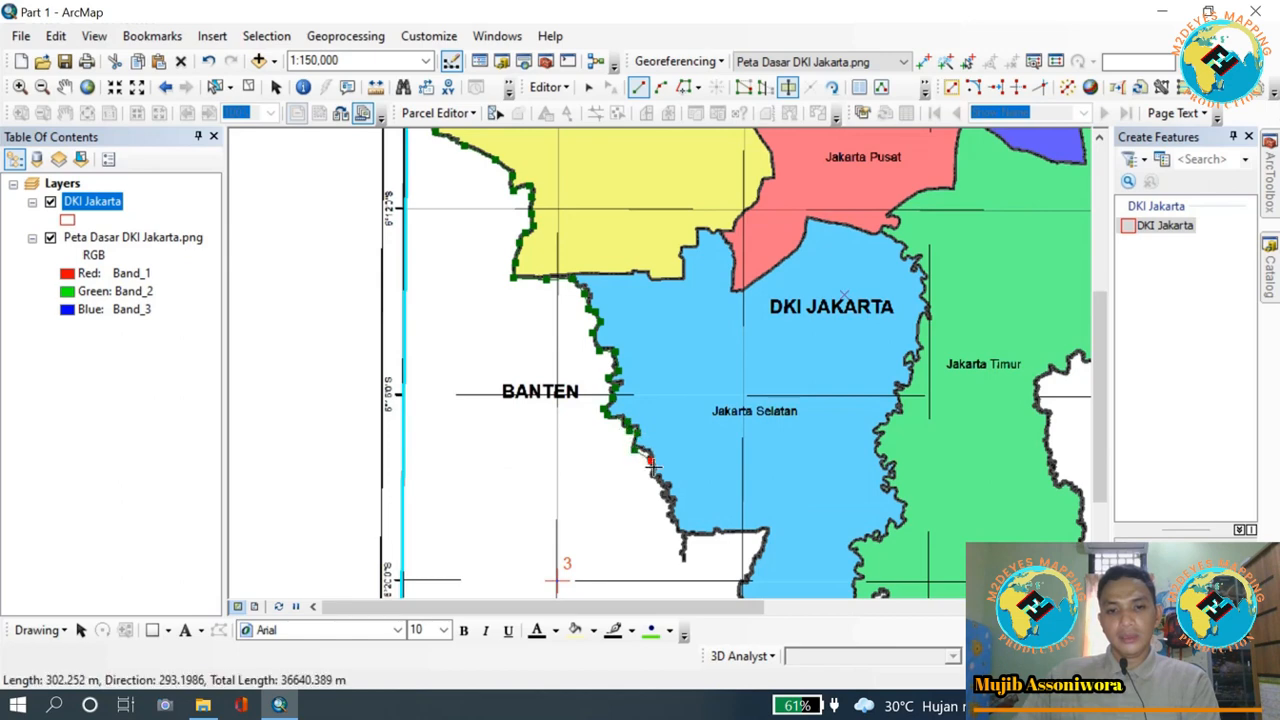
left_click(652, 477)
left_click(671, 514)
left_click(683, 537)
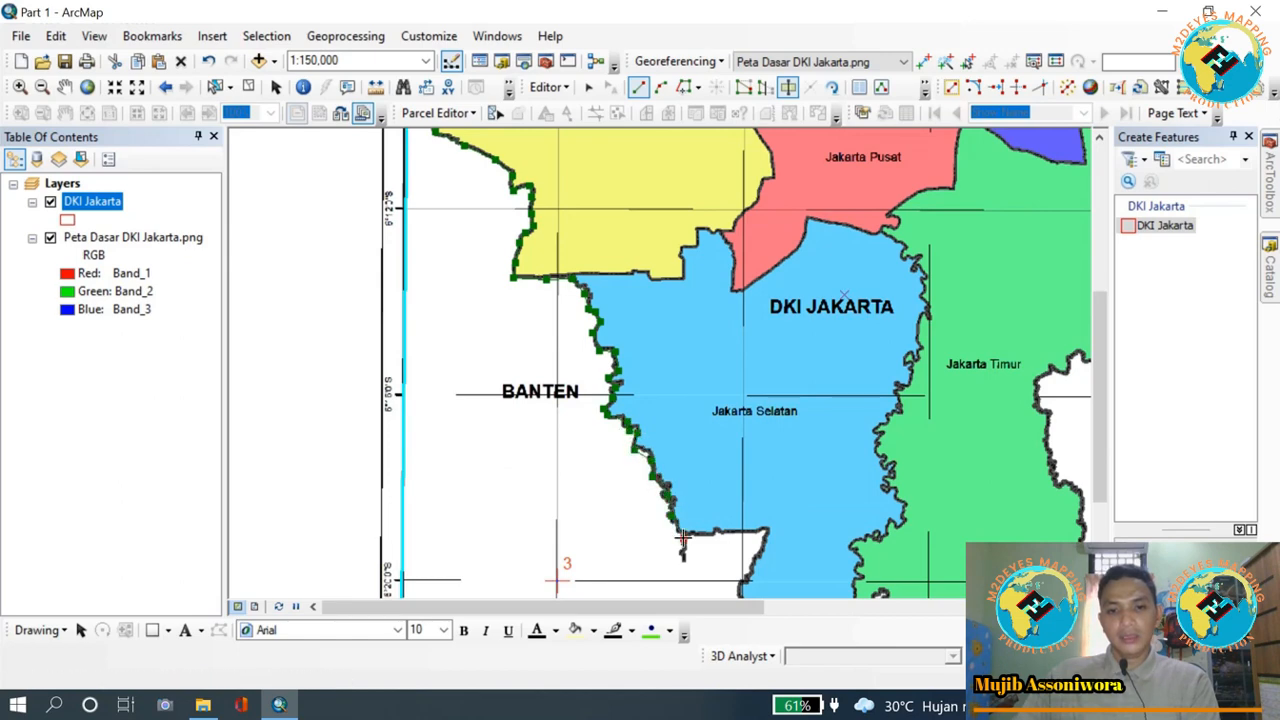
- Trace the cut line around Jakarta Selatan's southwestern indentation and along the southern borders of Jakarta Selatan and Jakarta Timur
left_click(710, 534)
left_click(729, 532)
left_click(751, 530)
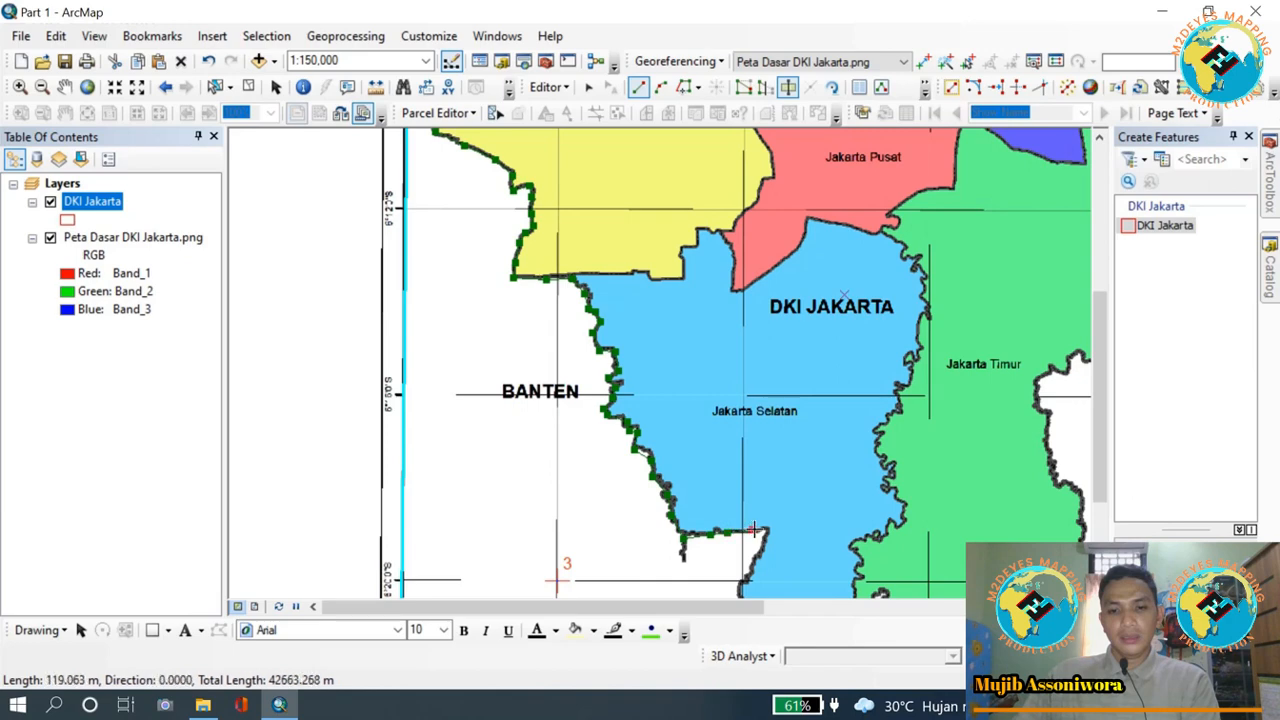
left_click(765, 530)
key("Down")
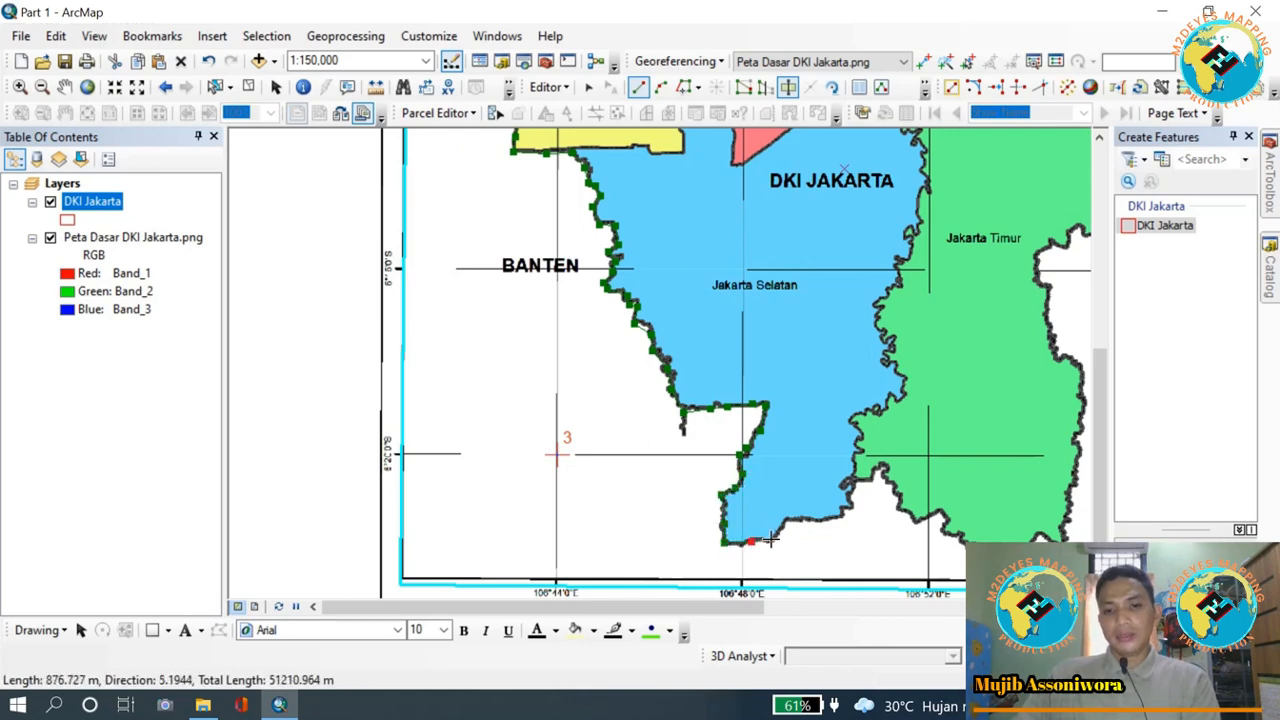
left_click(831, 517)
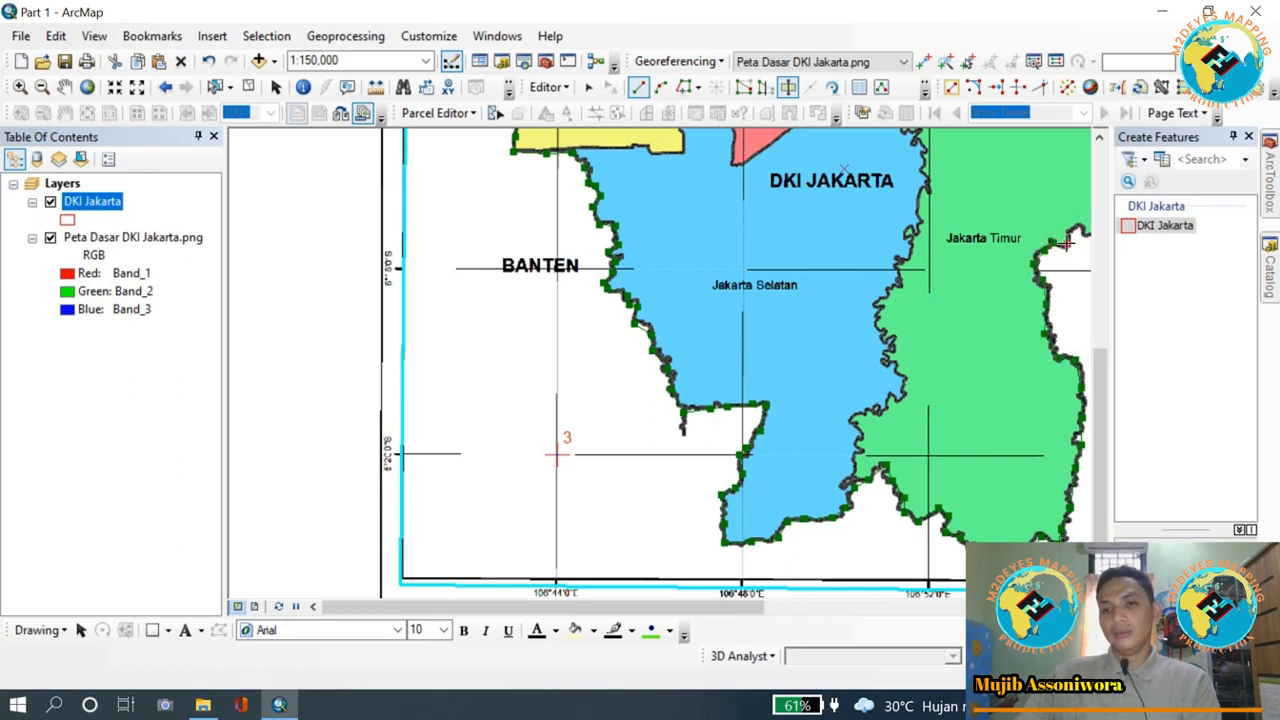
- Carry the cut line north along Jakarta Timur's eastern border with Jawa Barat to just below Jakarta Utara
key("Down")
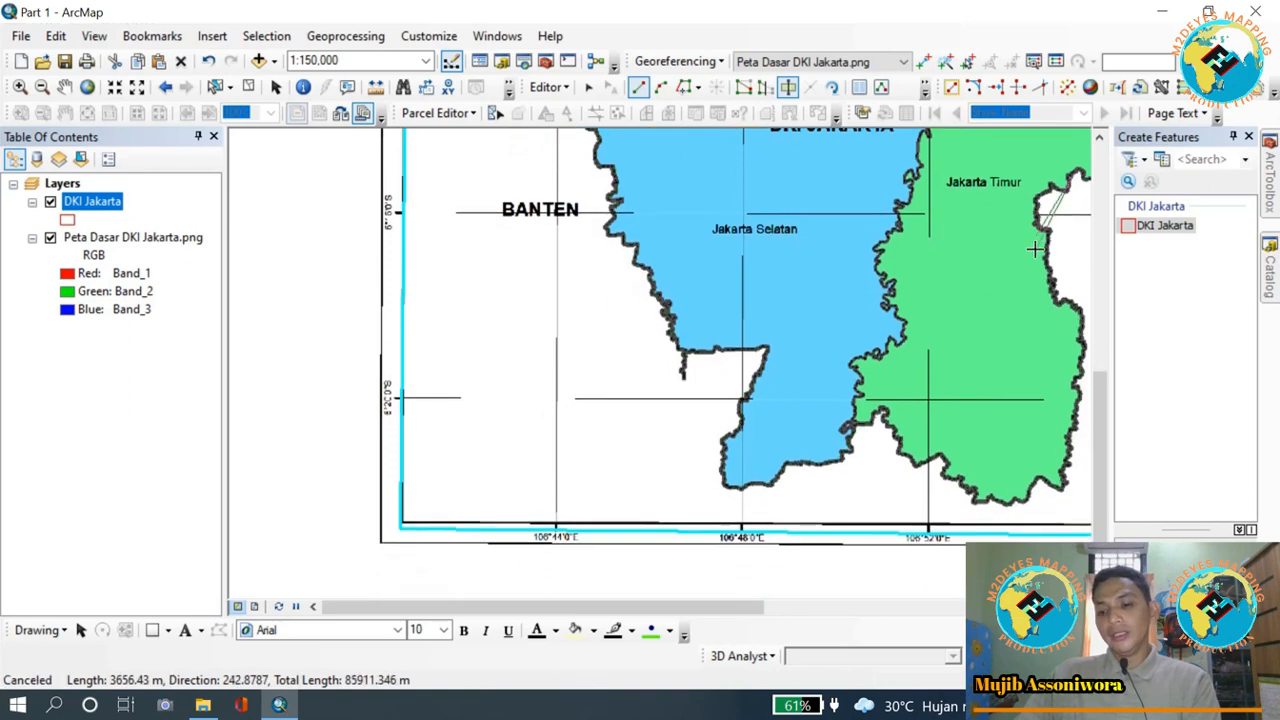
key("Up")
key("Right")
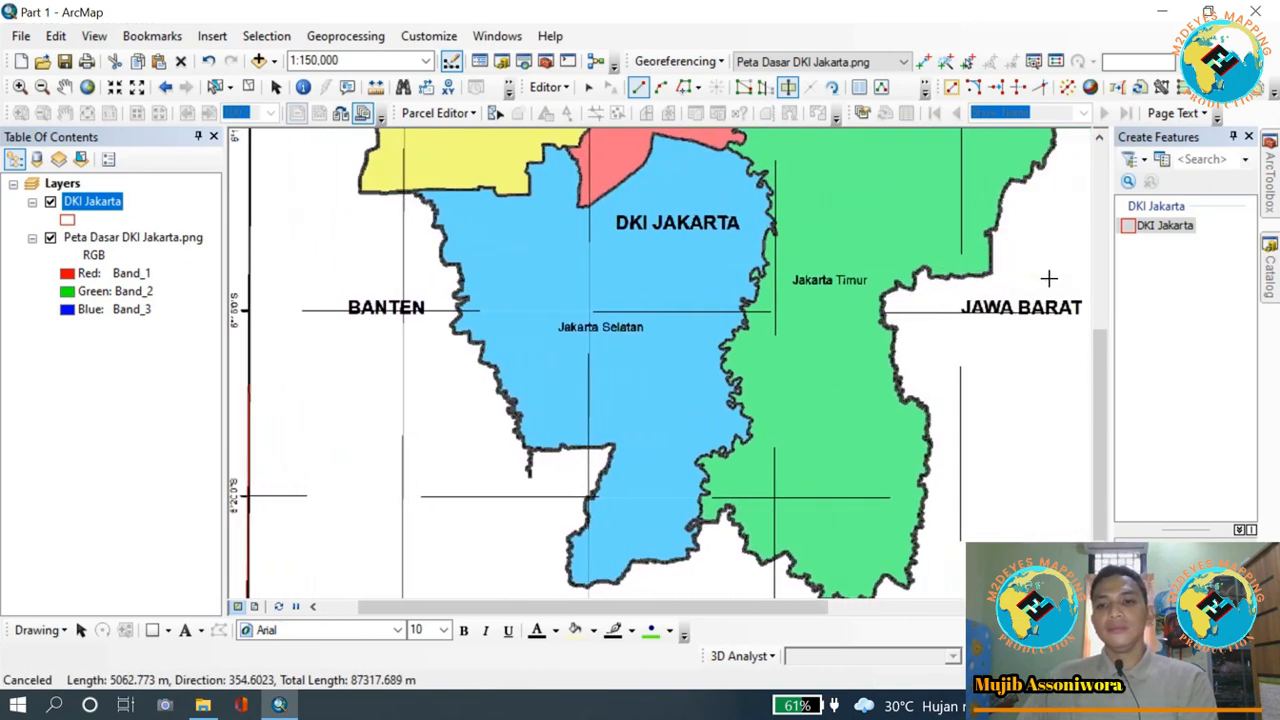
key("Up")
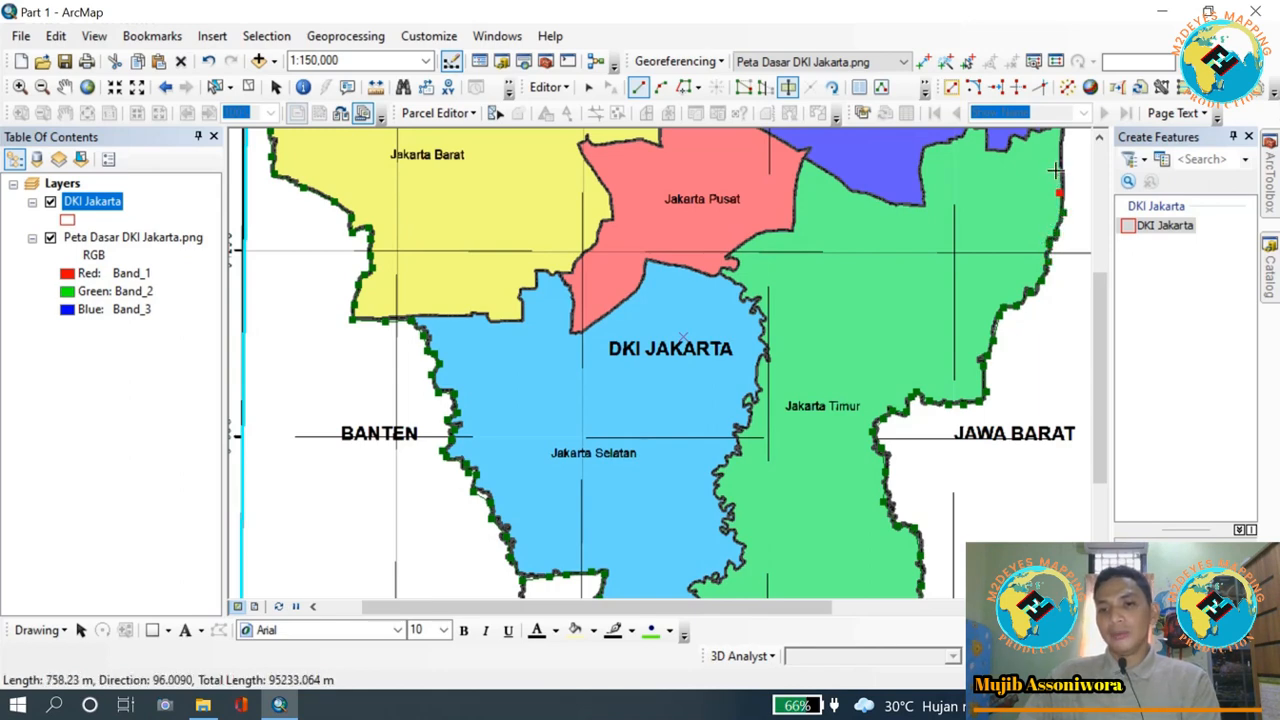
key("Up")
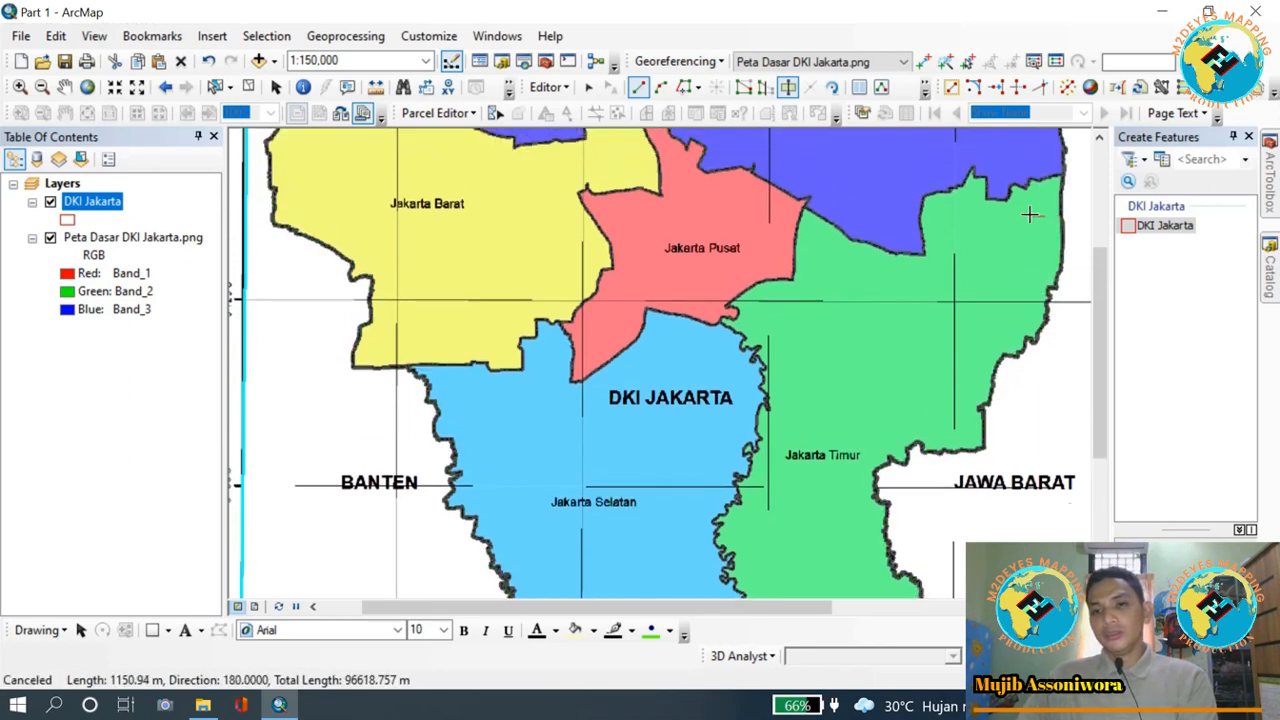
key("Right")
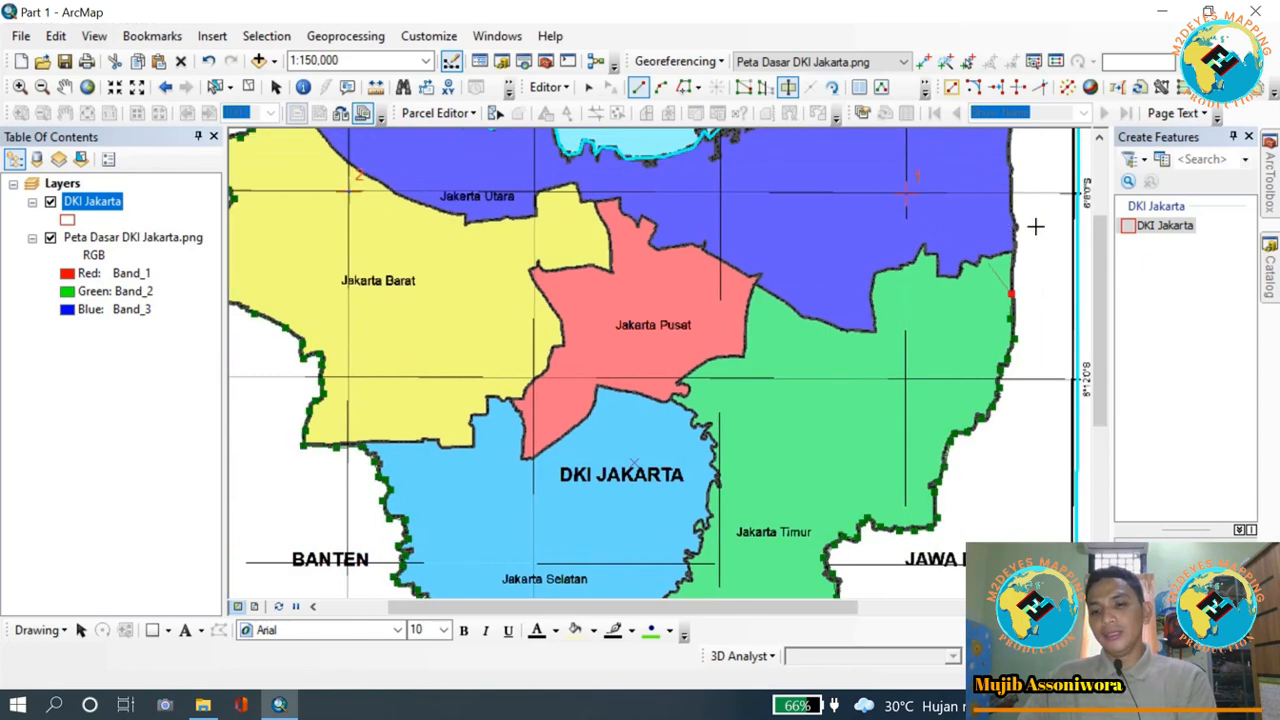
key("Up")
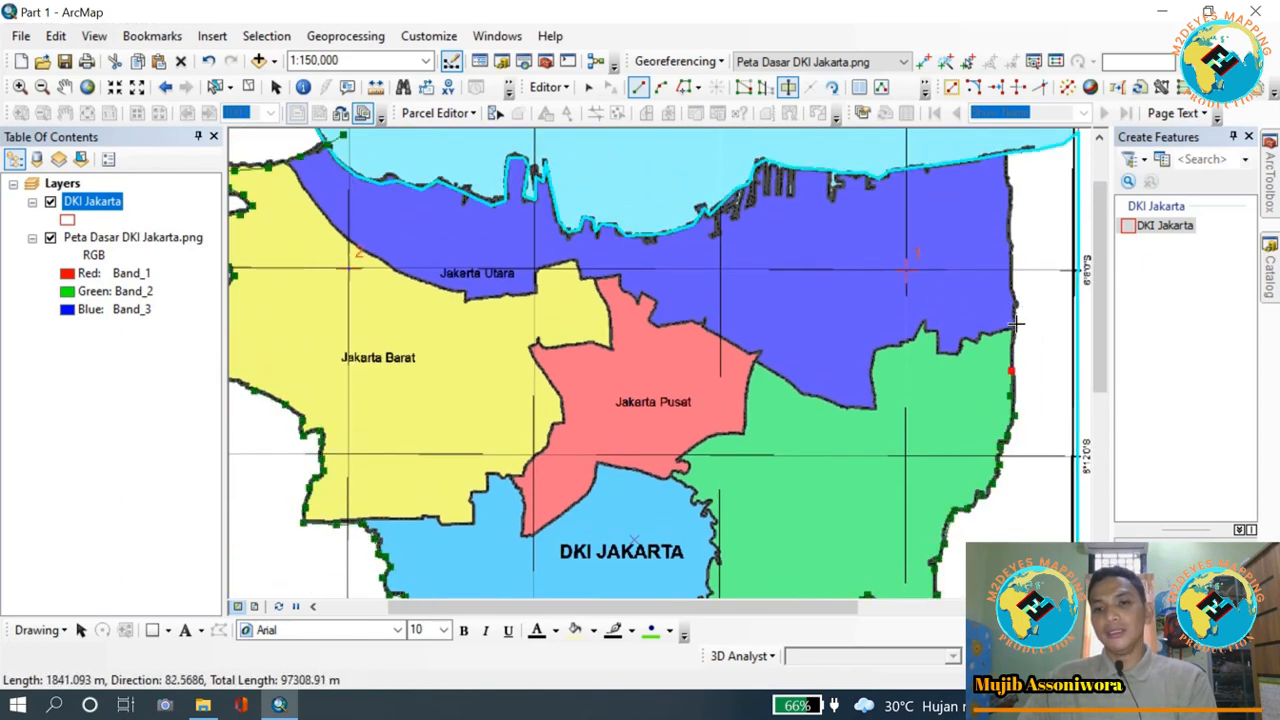
- Trace Jakarta Utara's eastern border north and finish the cut in the sea just past the coastline, about 105 km long in total
left_click(1013, 295)
left_click(1012, 270)
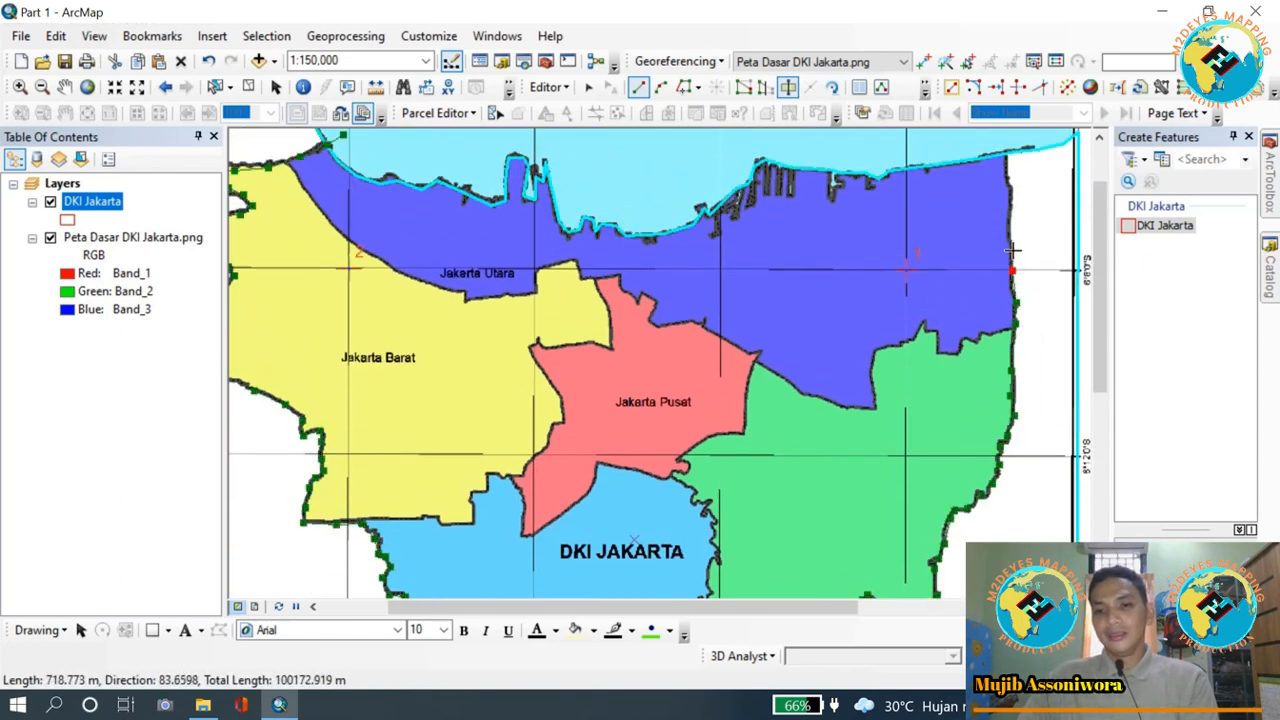
left_click(1012, 246)
left_click(1013, 226)
left_click(1012, 206)
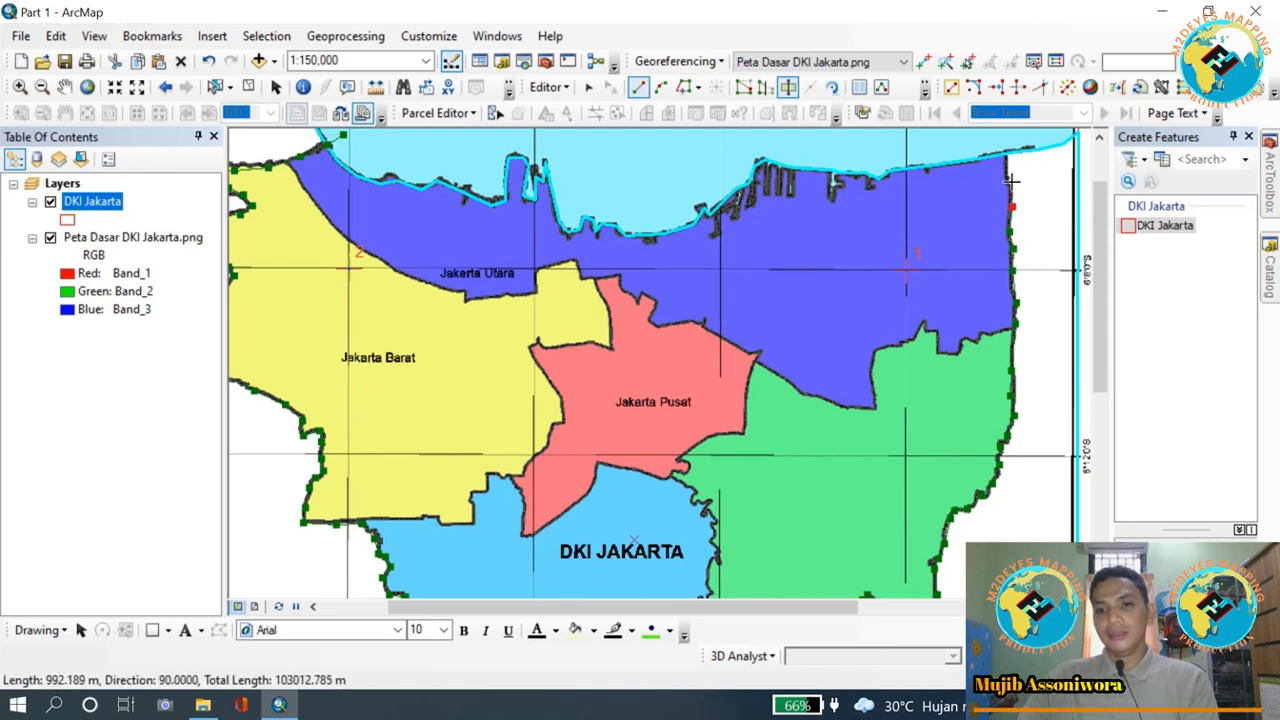
left_click(1012, 182)
left_click(1007, 168)
key("Up")
key("Up")
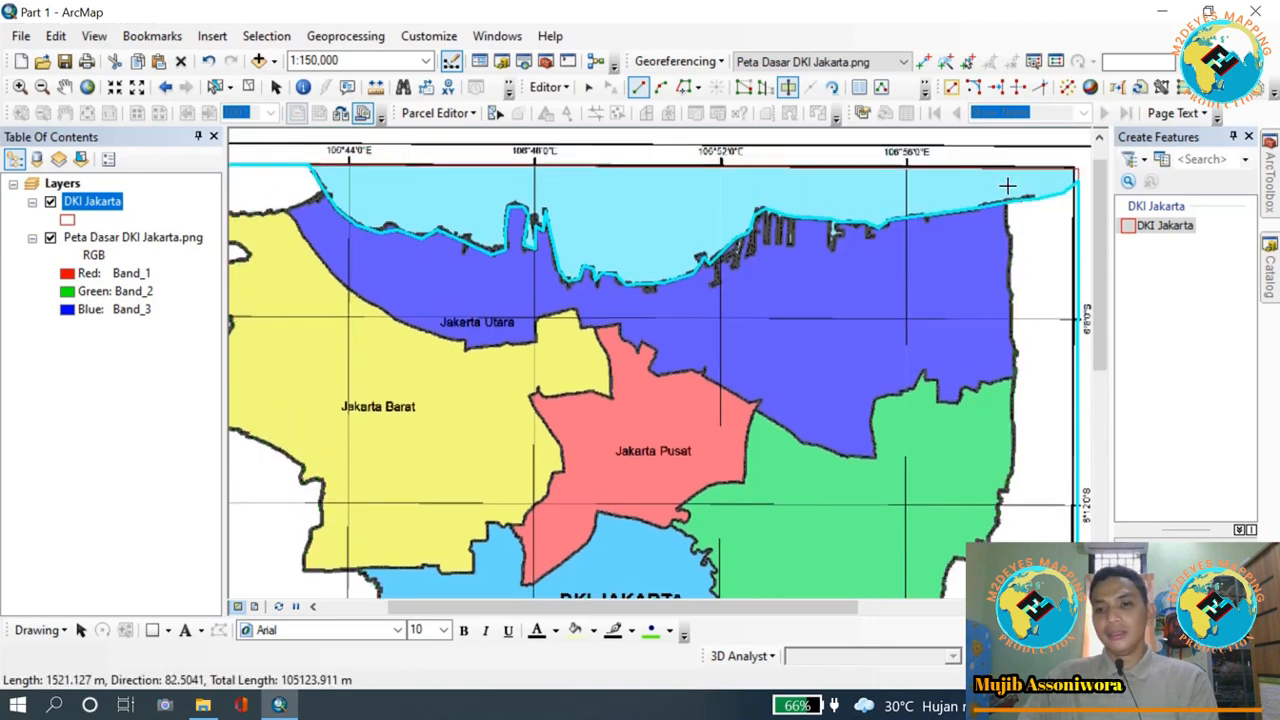
left_click(1014, 204)
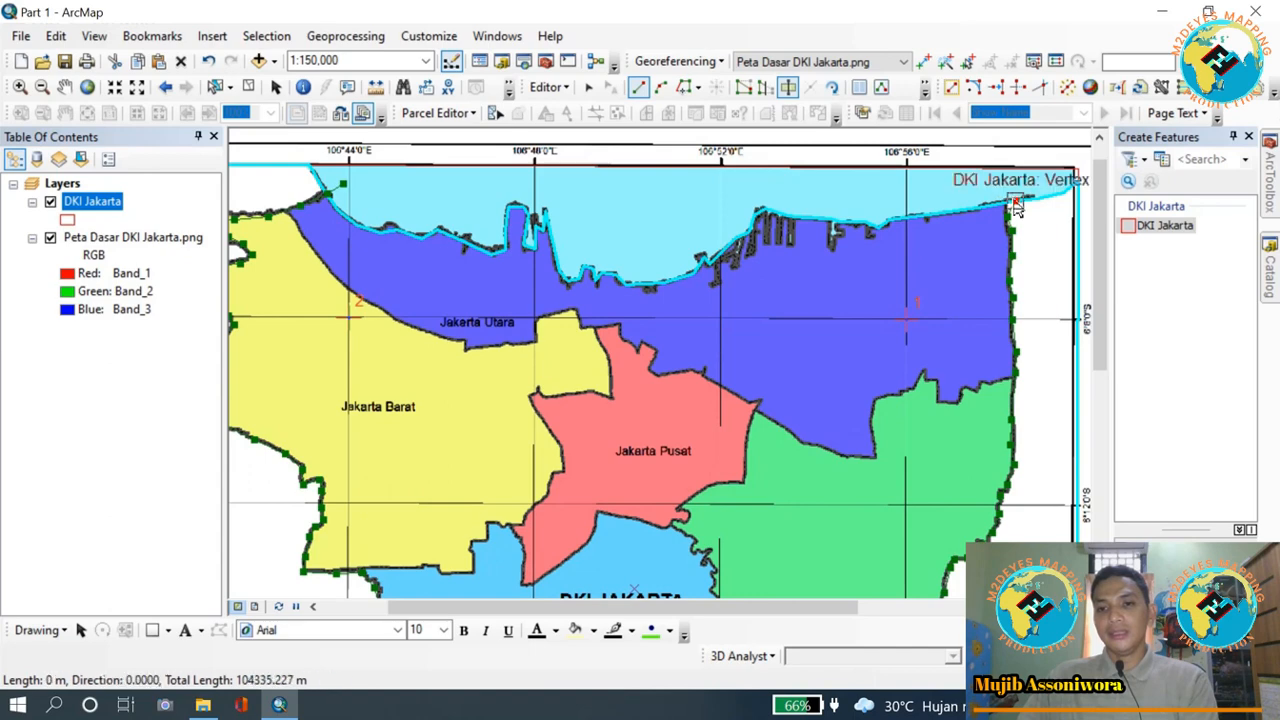
double_click(1000, 183)
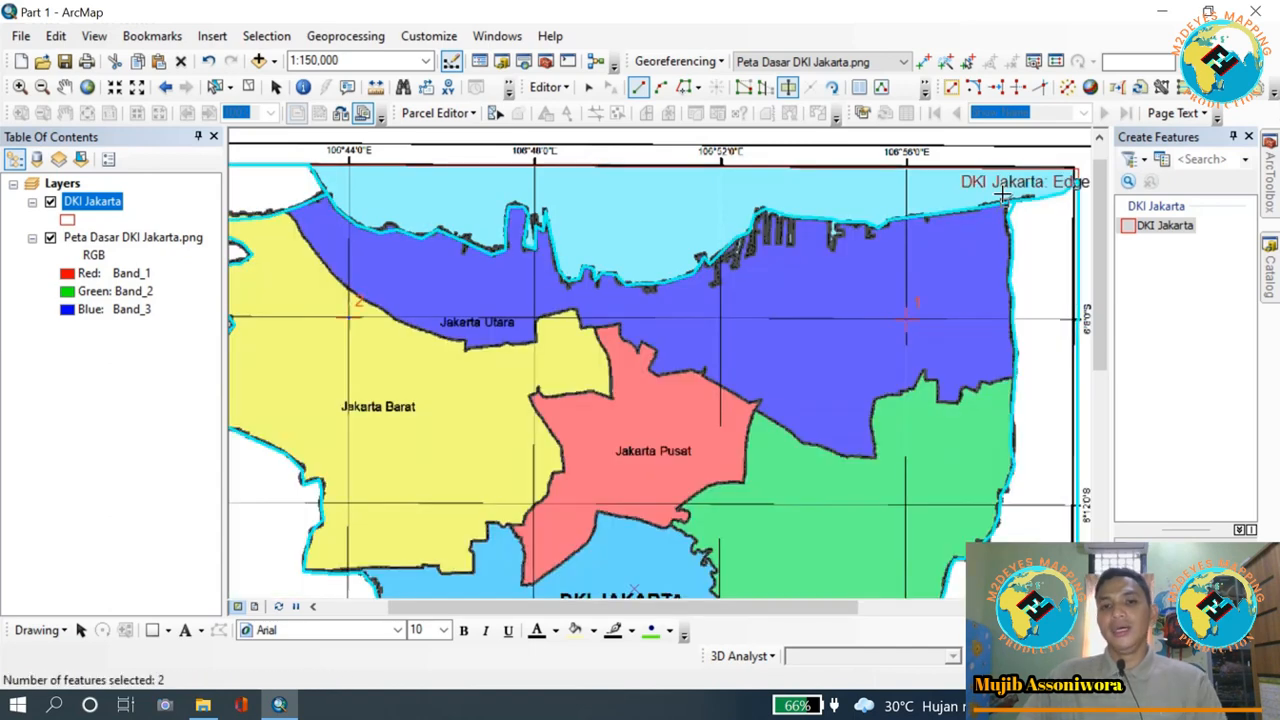
- Hide the Peta Dasar DKI Jakarta.png layer and clear the selection, with the whole frame in view
scroll(975, 256, "down", 3)
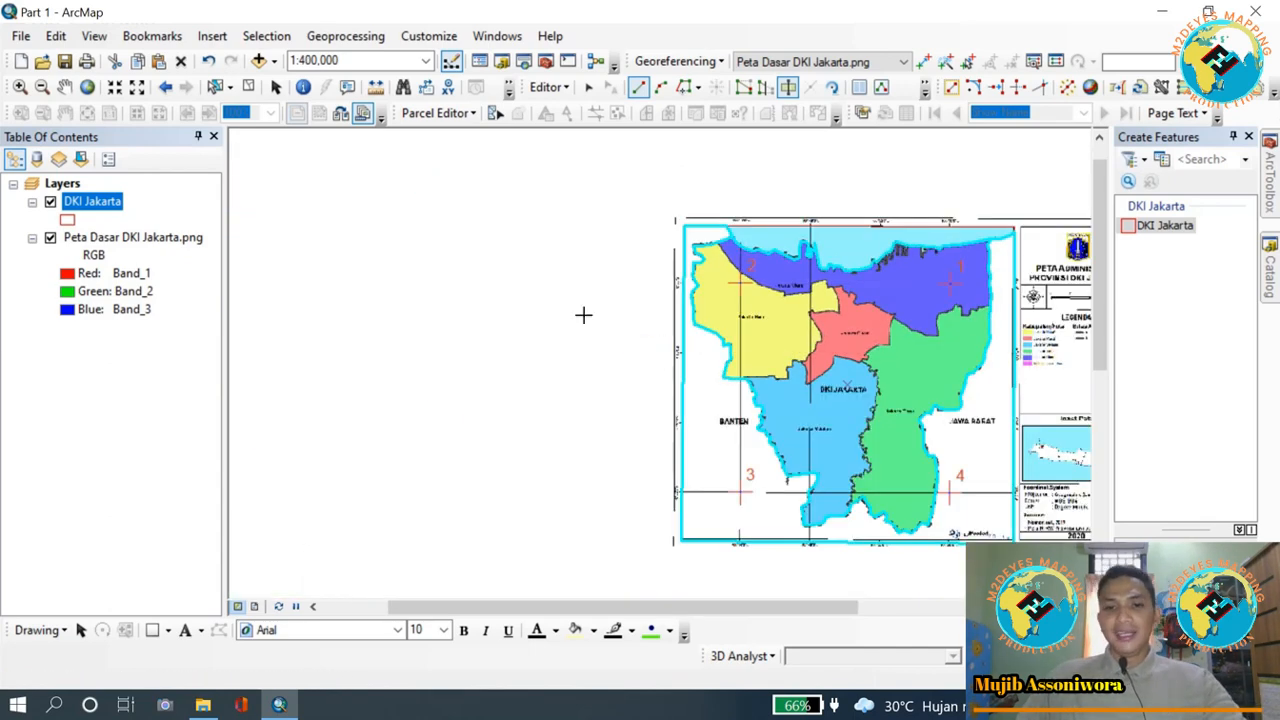
left_click(64, 87)
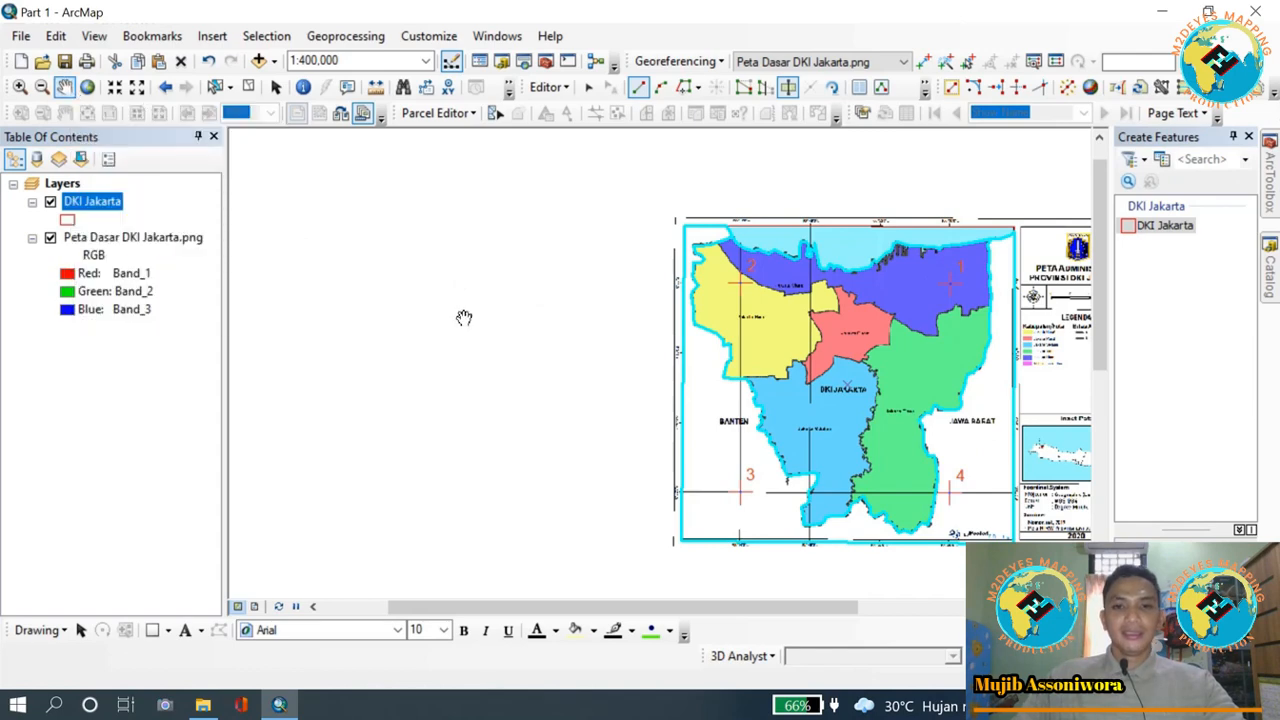
left_click_drag(463, 320, 382, 316)
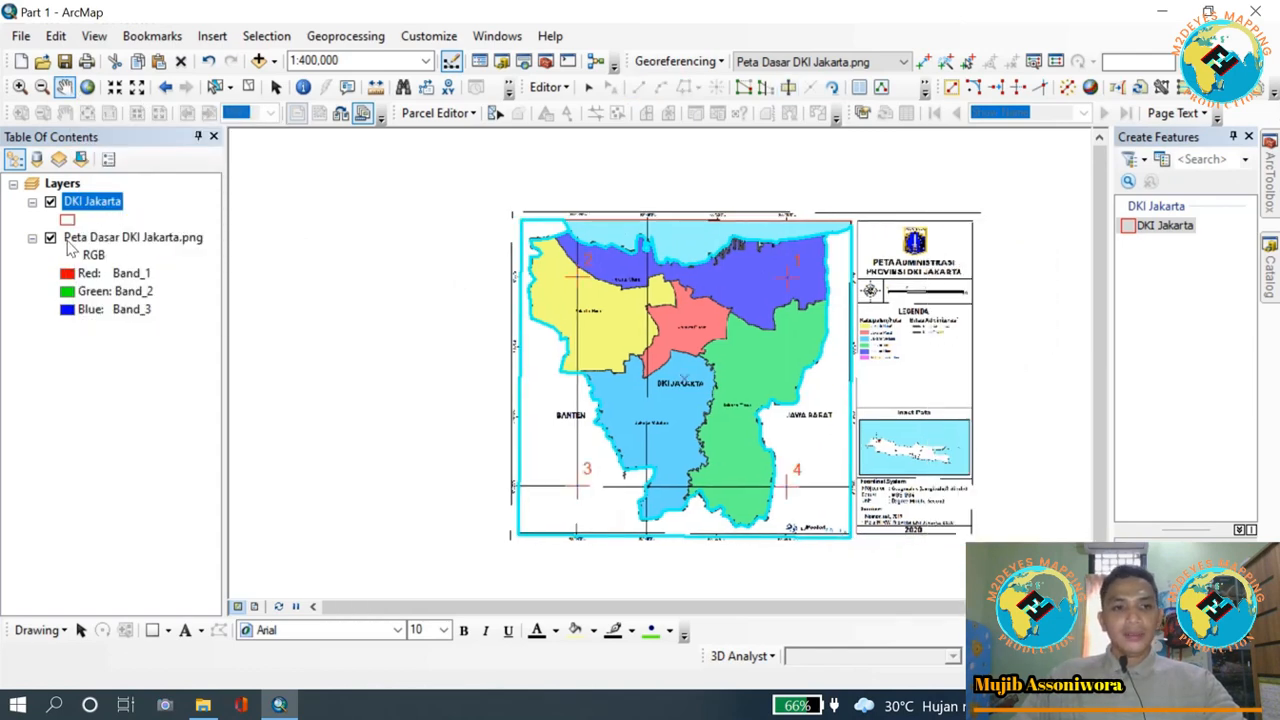
left_click(50, 238)
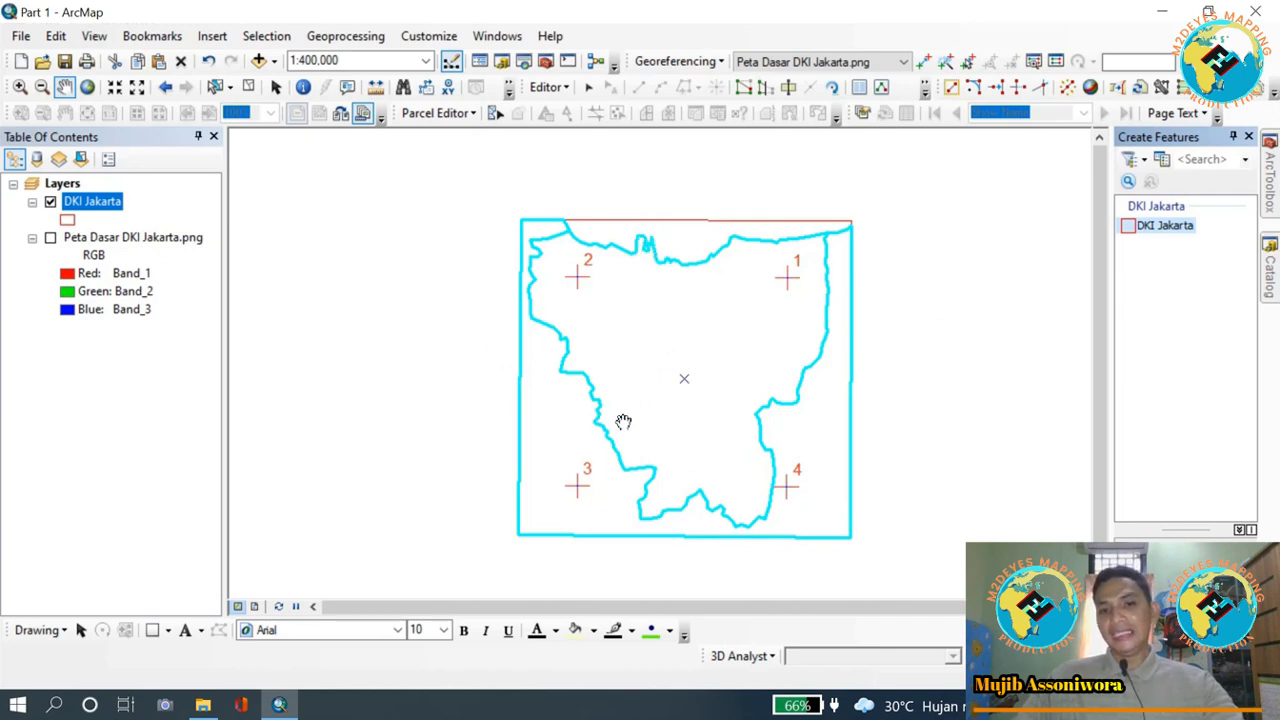
left_click(248, 87)
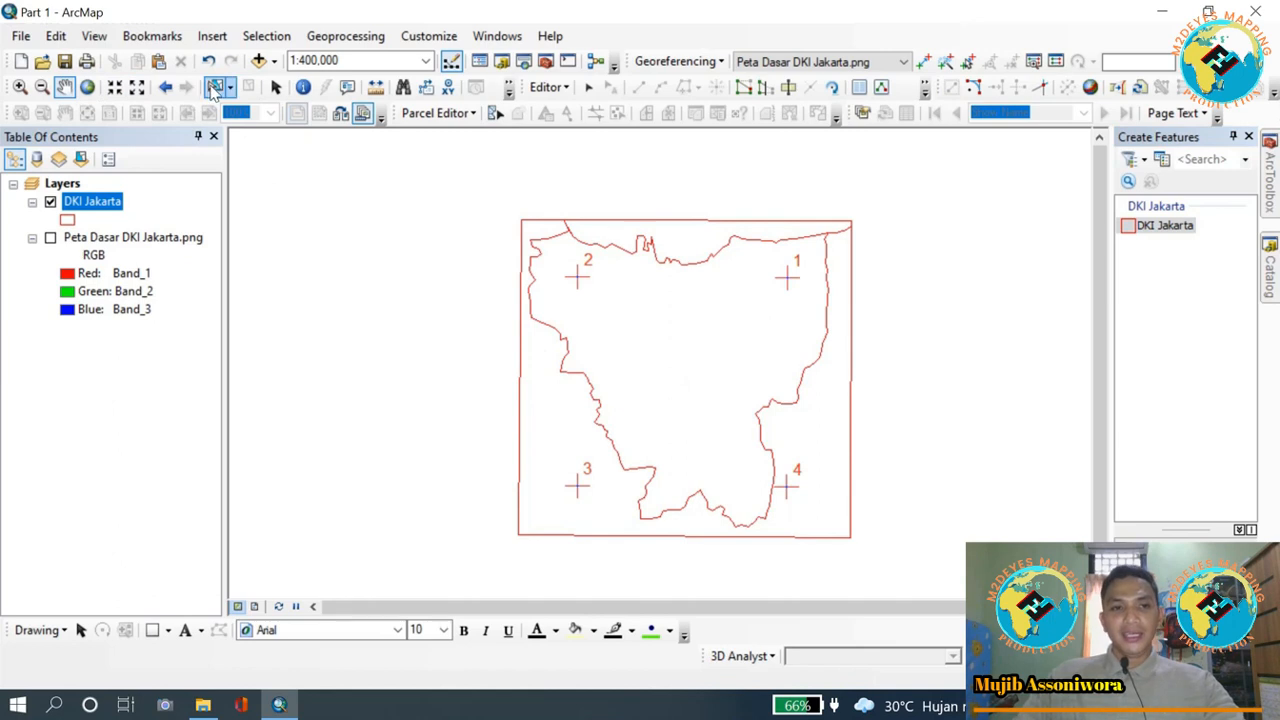
- Select the outer area, the land and the sea polygons in turn to check that each is a separate feature
left_click(215, 87)
left_click(563, 422)
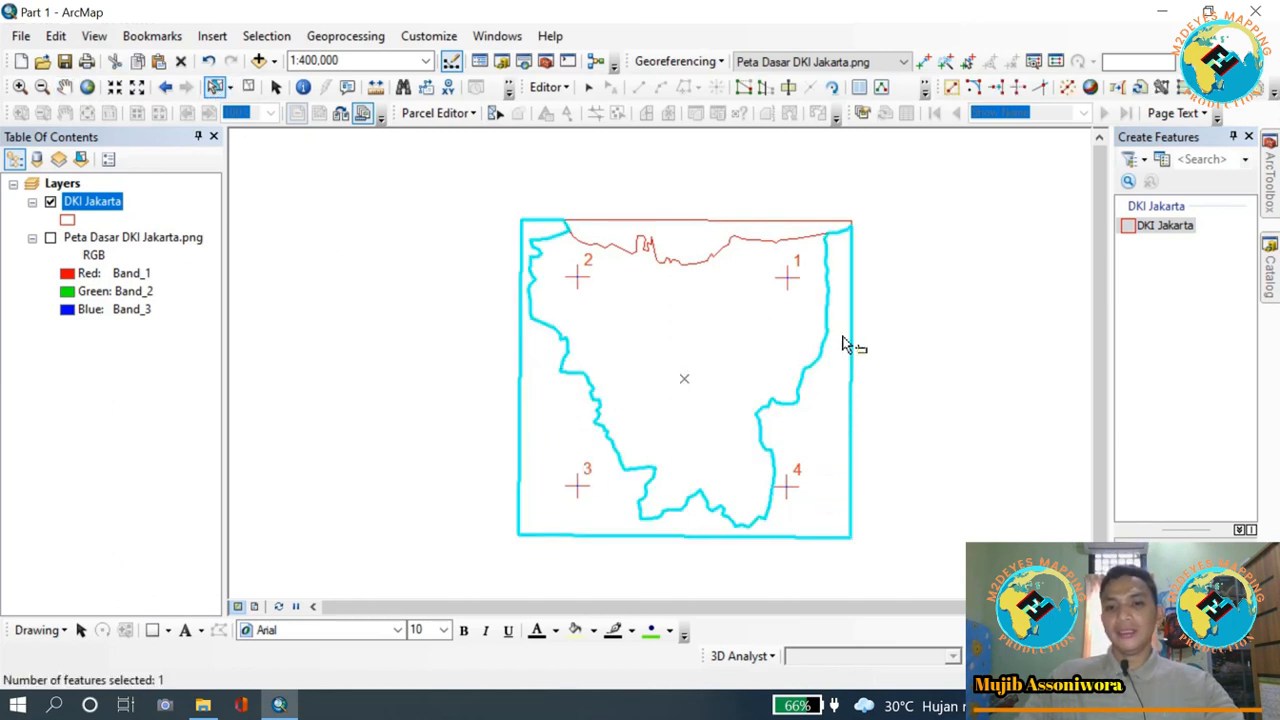
left_click(680, 338)
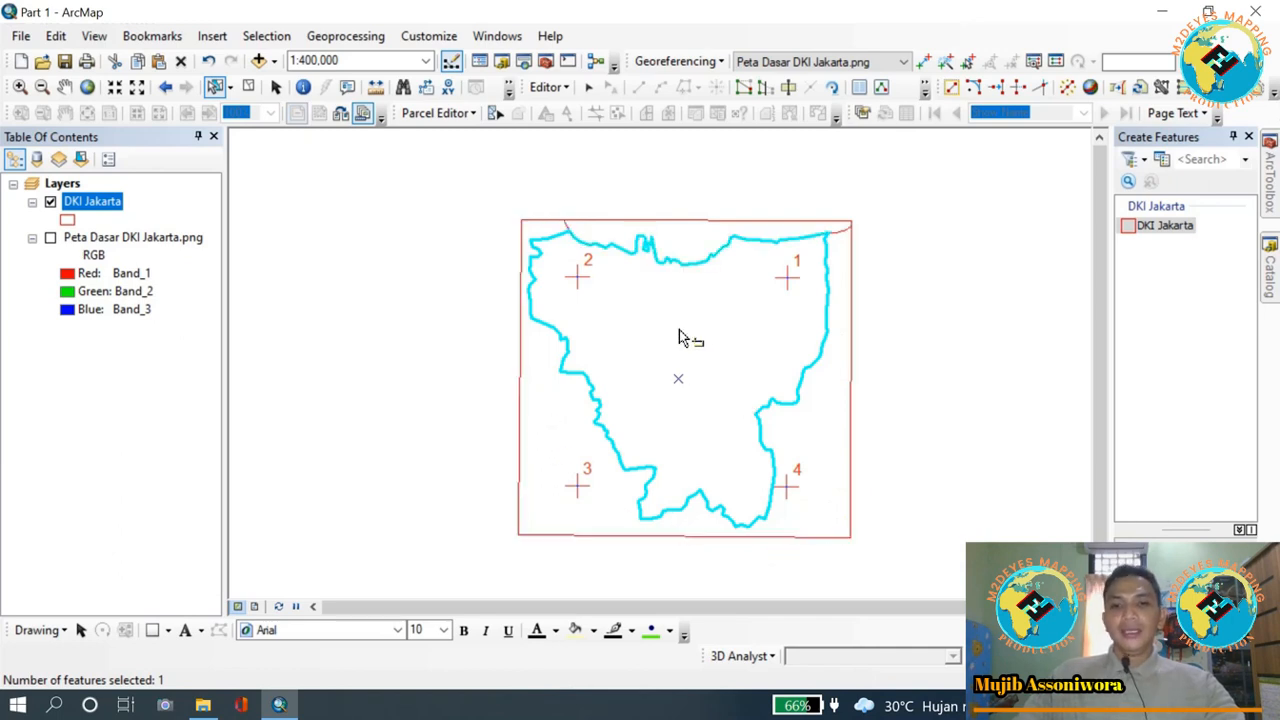
left_click(682, 242)
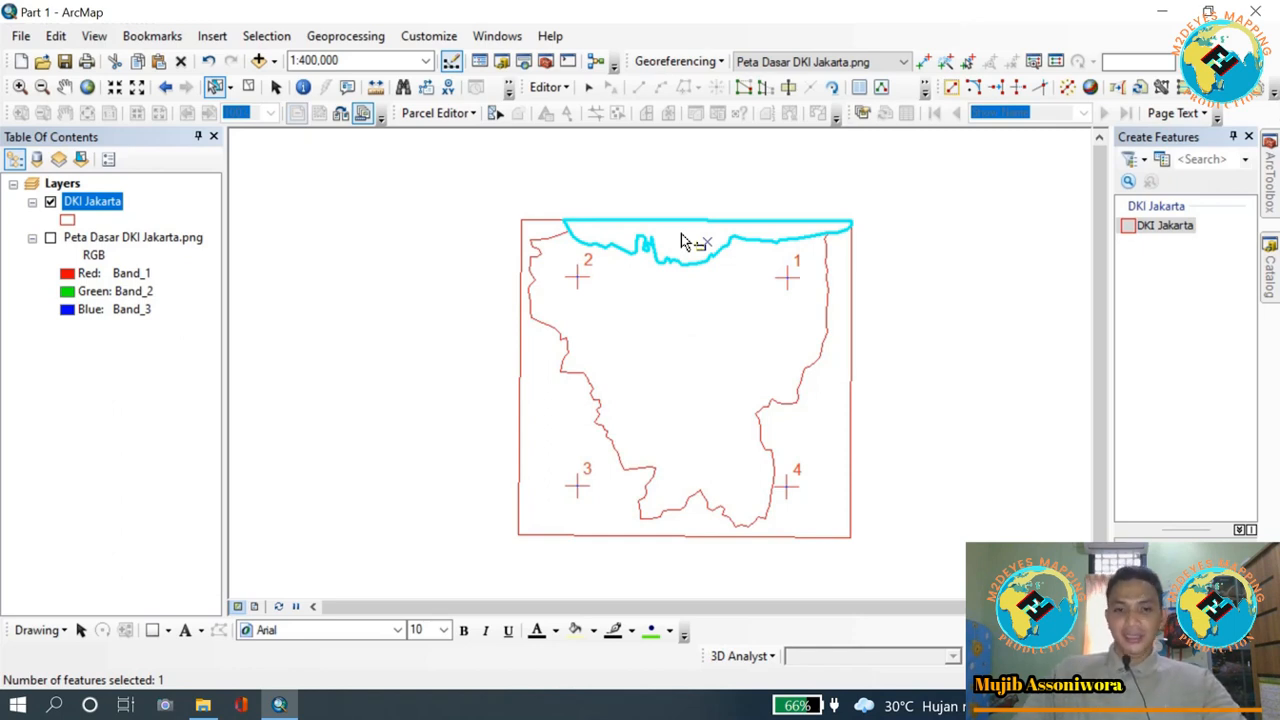
left_click(568, 442)
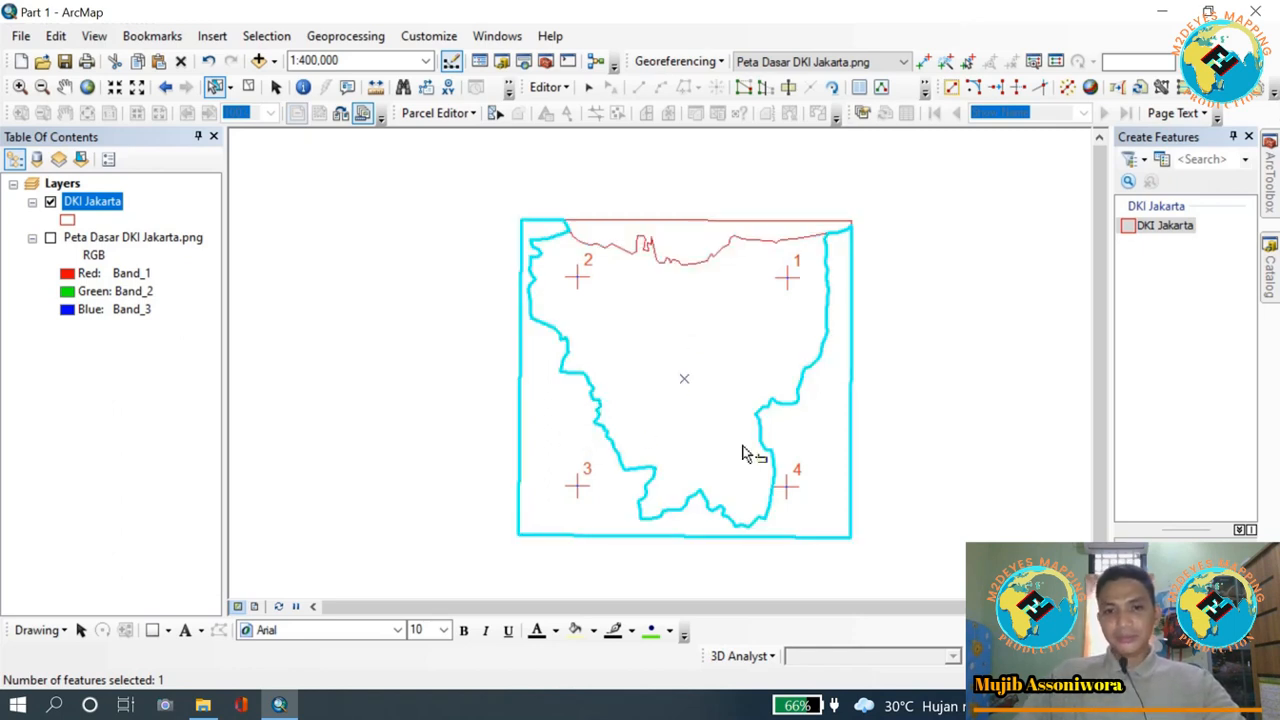
left_click(743, 350)
left_click(694, 248)
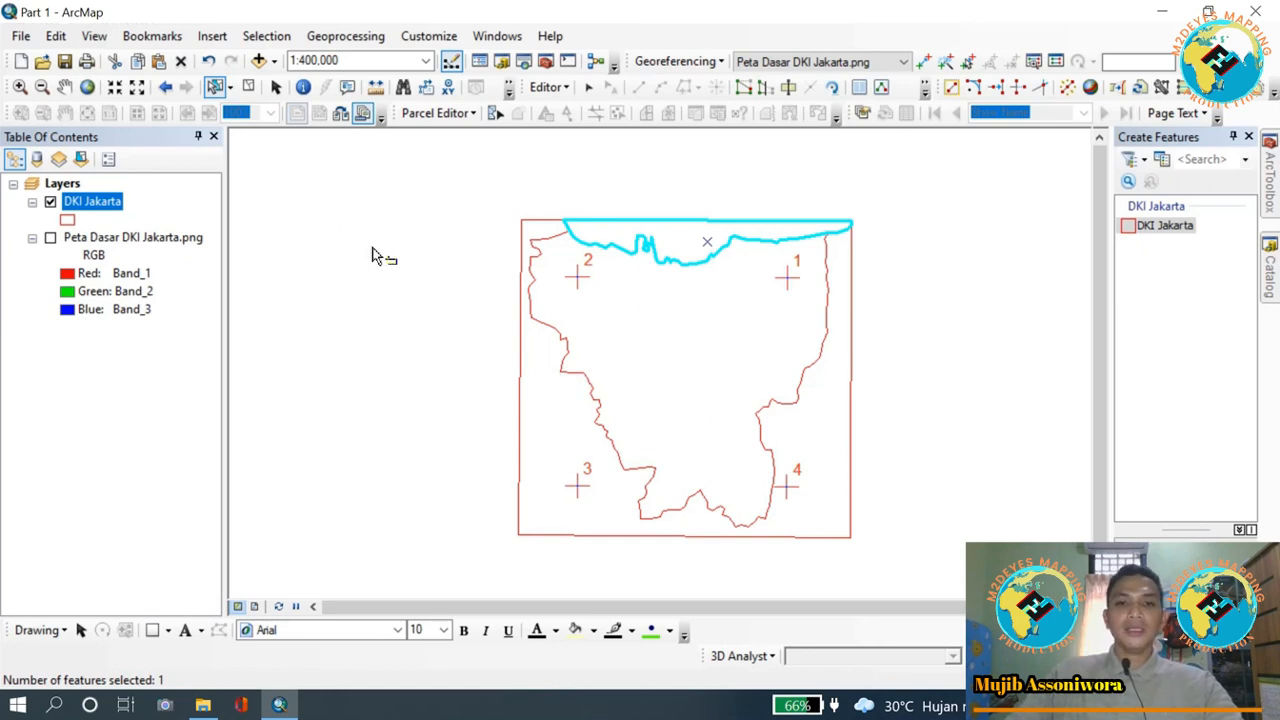
- Show the Peta Dasar DKI Jakarta.png layer again and bring Jakarta's northern city boundaries into view at 1:200,000
left_click(50, 237)
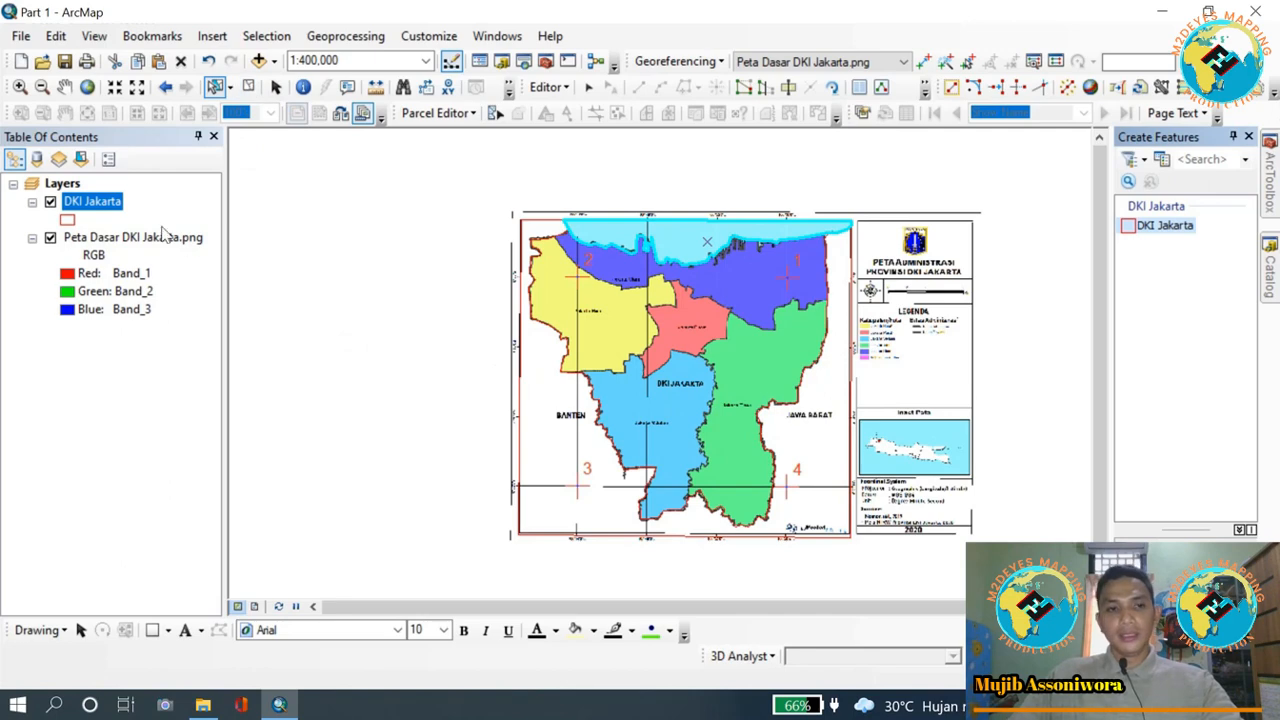
left_click(64, 87)
left_click_drag(453, 286, 397, 268)
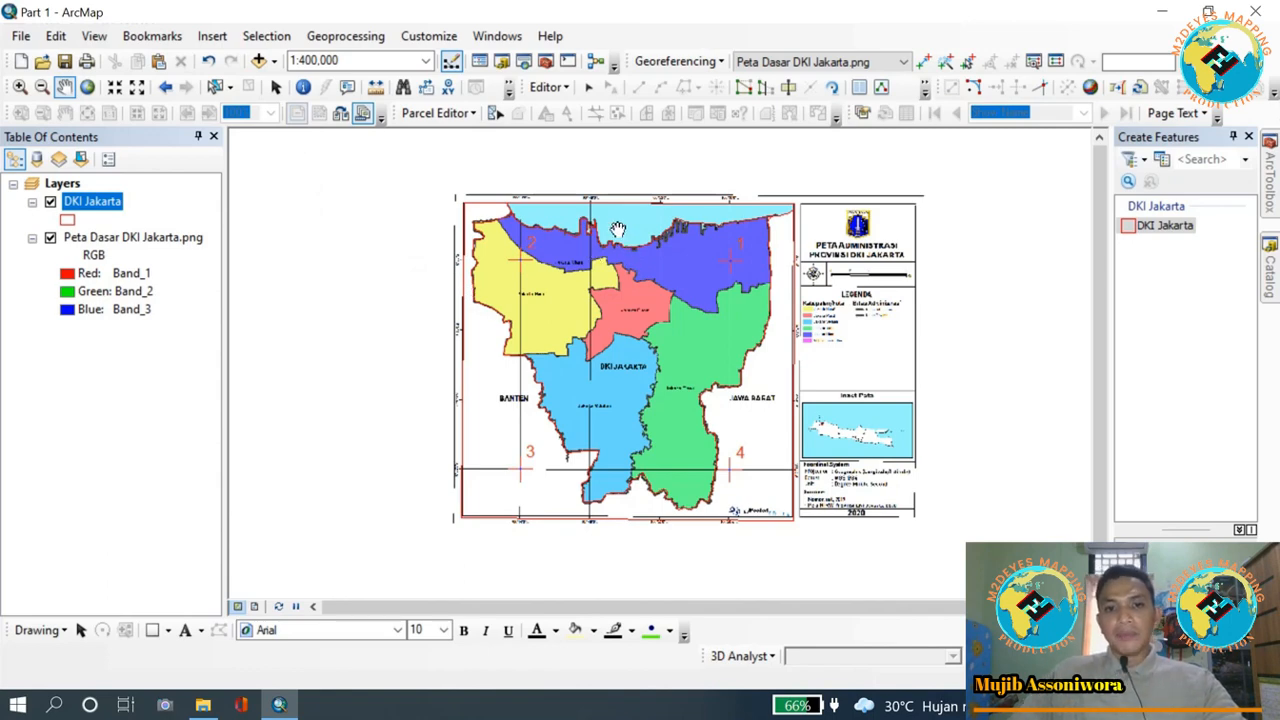
scroll(618, 230, "down", 2)
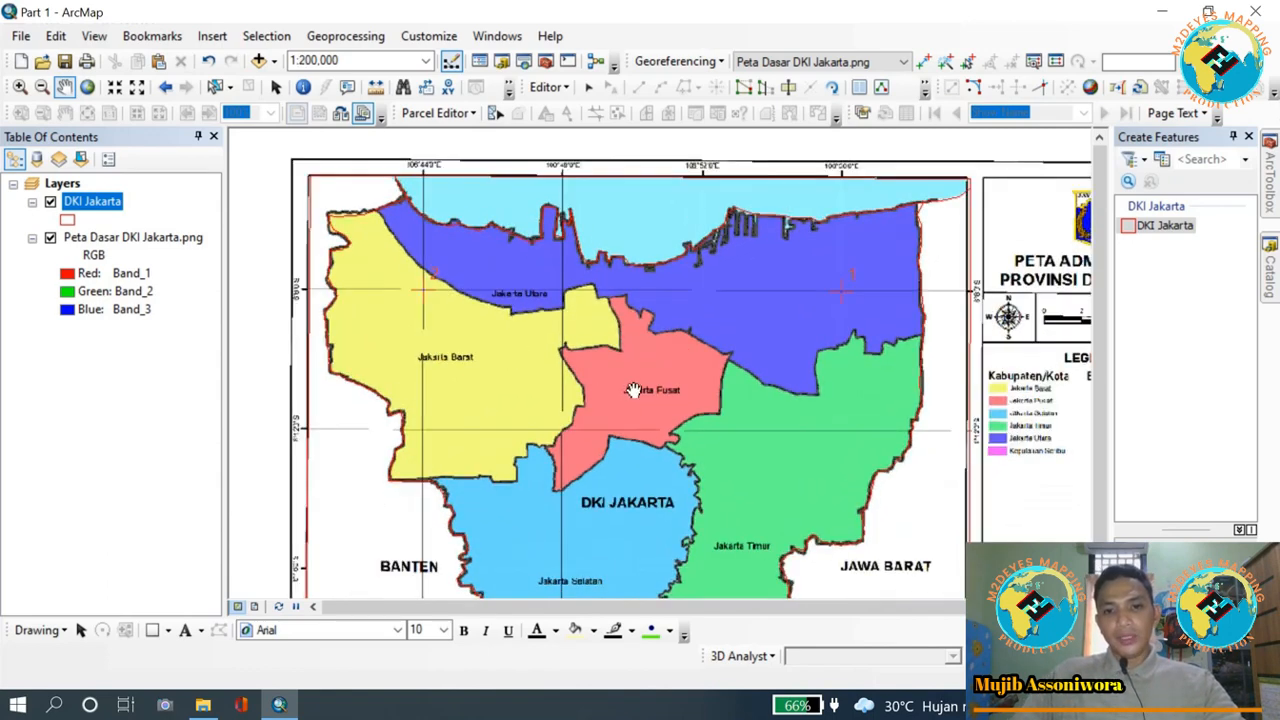
left_click_drag(683, 467, 695, 345)
left_click_drag(692, 495, 743, 383)
left_click_drag(768, 328, 740, 463)
left_click_drag(674, 374, 677, 468)
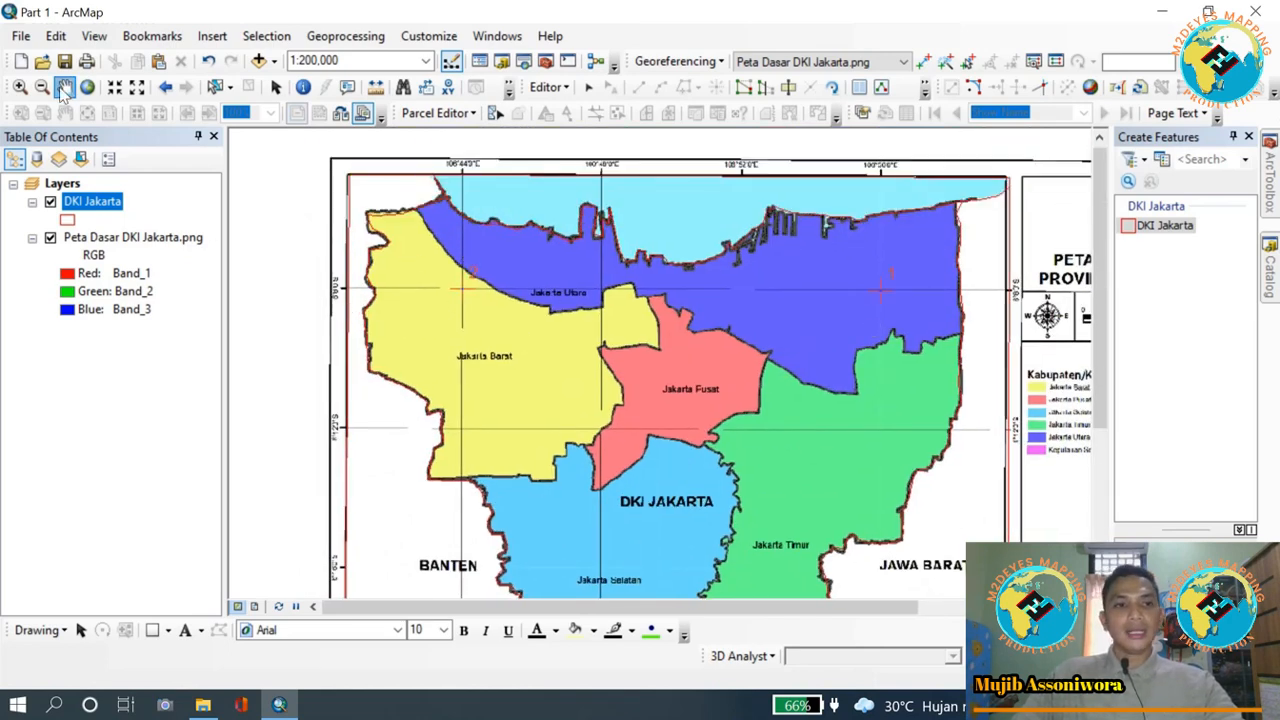
- Select the land polygon and start a Cut Polygons line just outside its northwest edge, at the Jakarta Barat–Jakarta Utara border
left_click(215, 87)
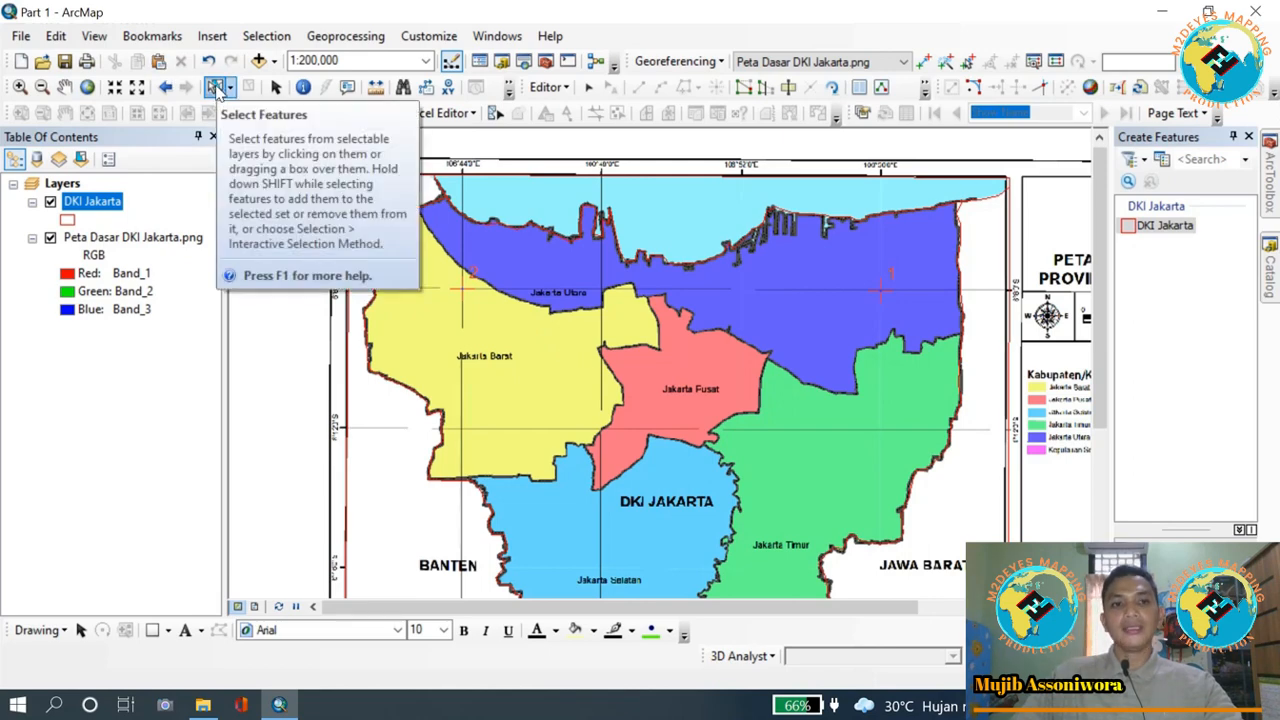
left_click(570, 350)
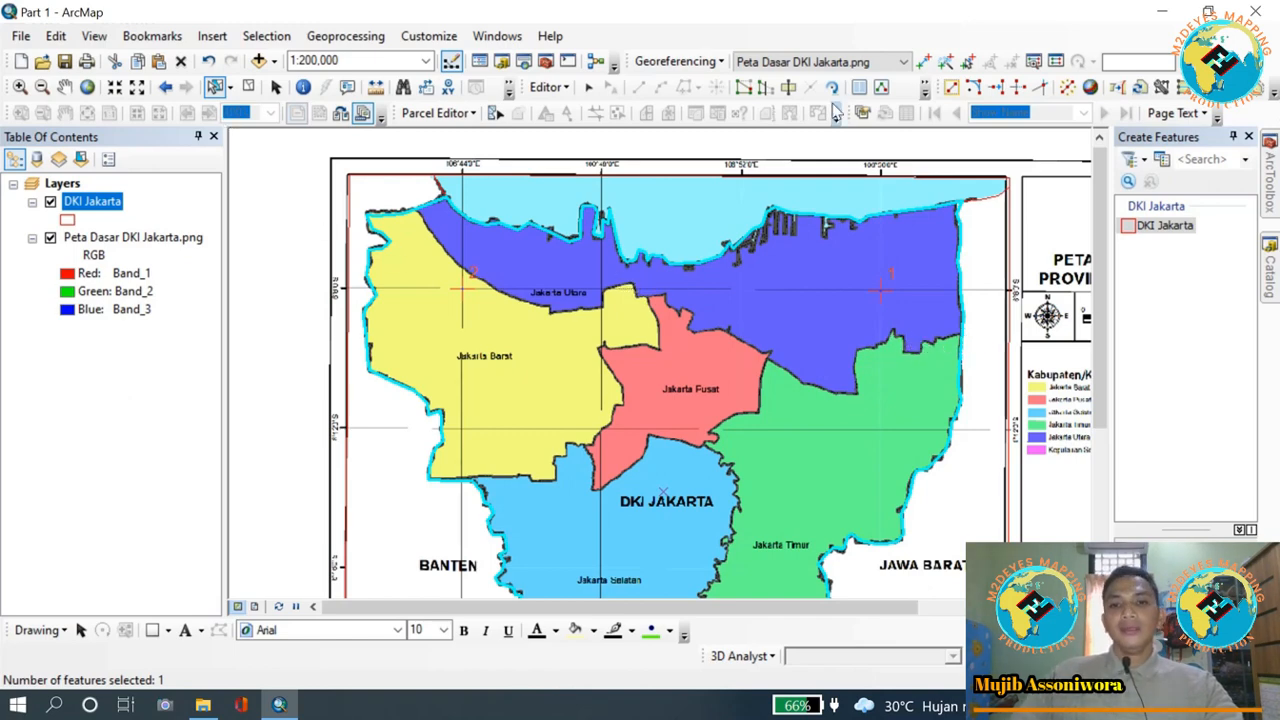
left_click(788, 88)
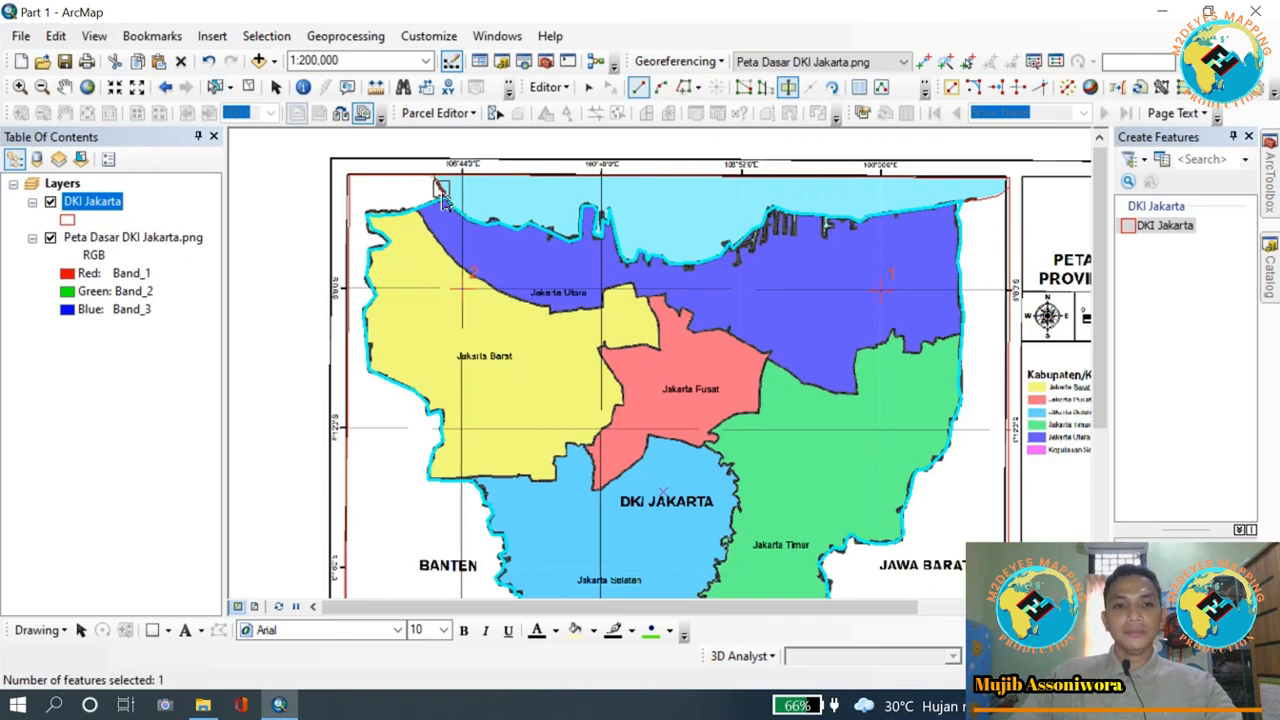
left_click(408, 196)
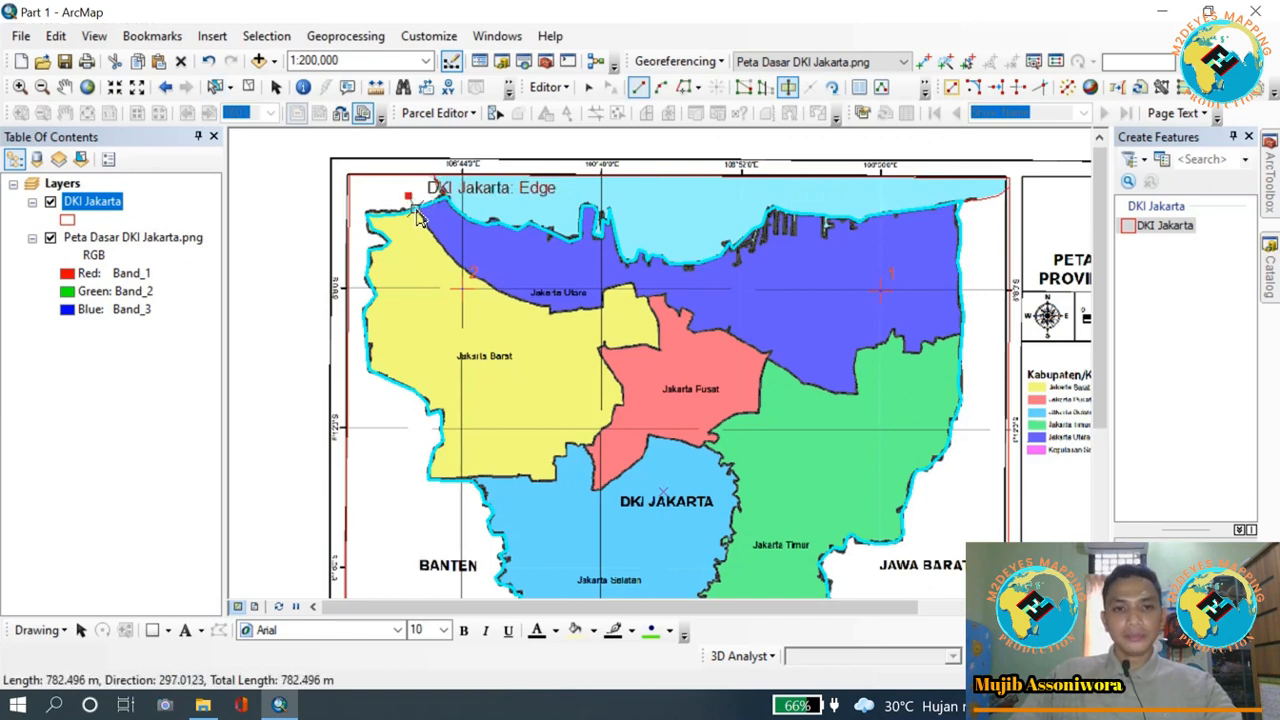
left_click(415, 209)
- Trace the Jakarta Barat–Jakarta Utara border southeast and over the top of Jakarta Barat's northeastern block
left_click(423, 223)
left_click(438, 242)
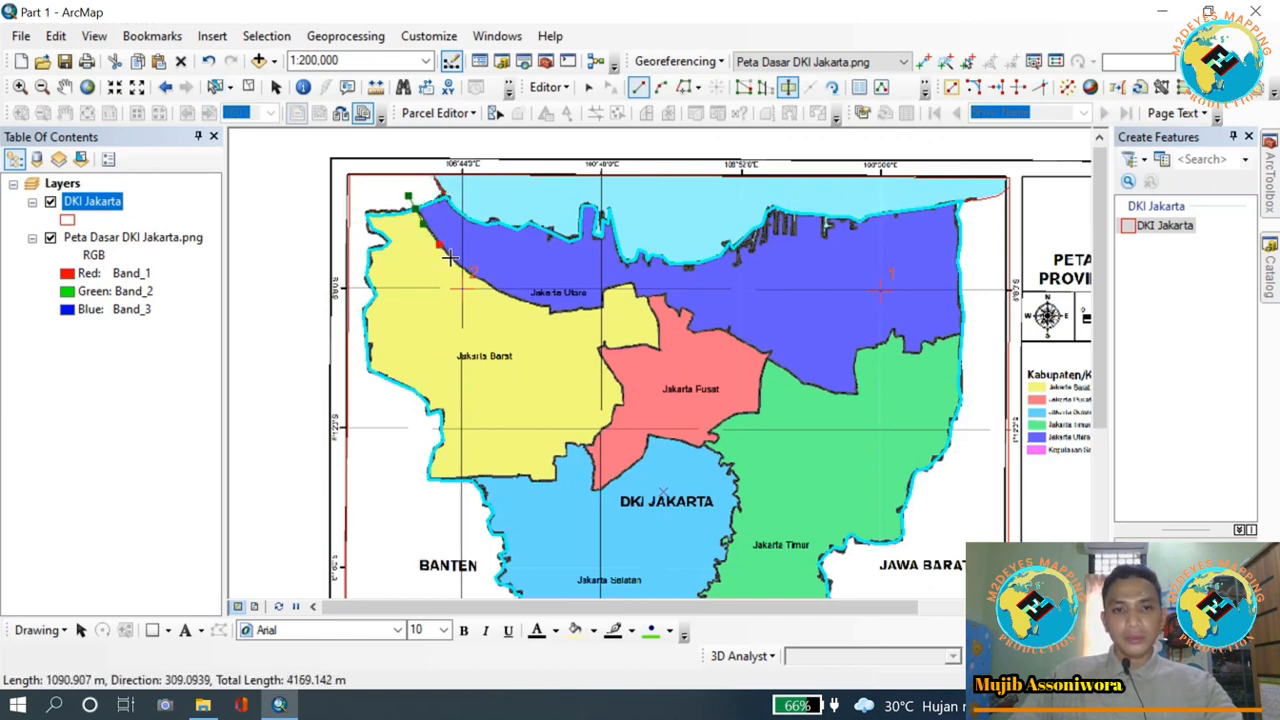
left_click(453, 261)
left_click(469, 280)
left_click(508, 296)
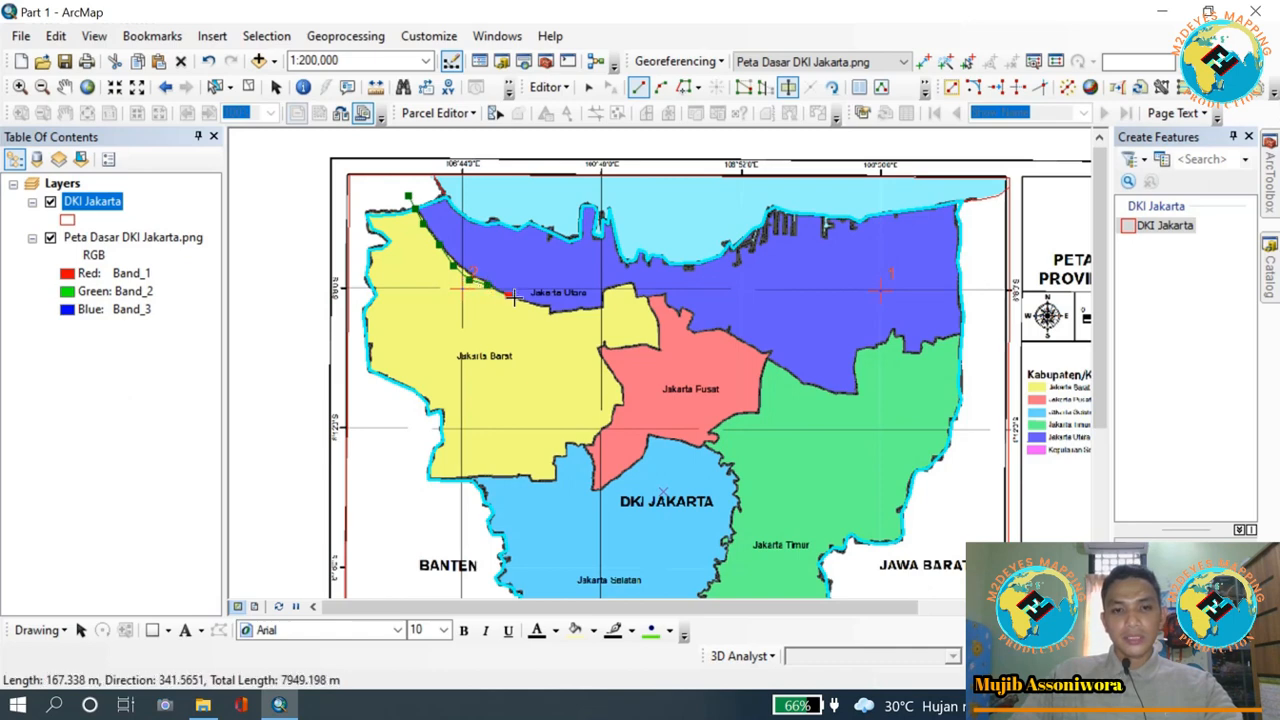
left_click(531, 302)
left_click(548, 308)
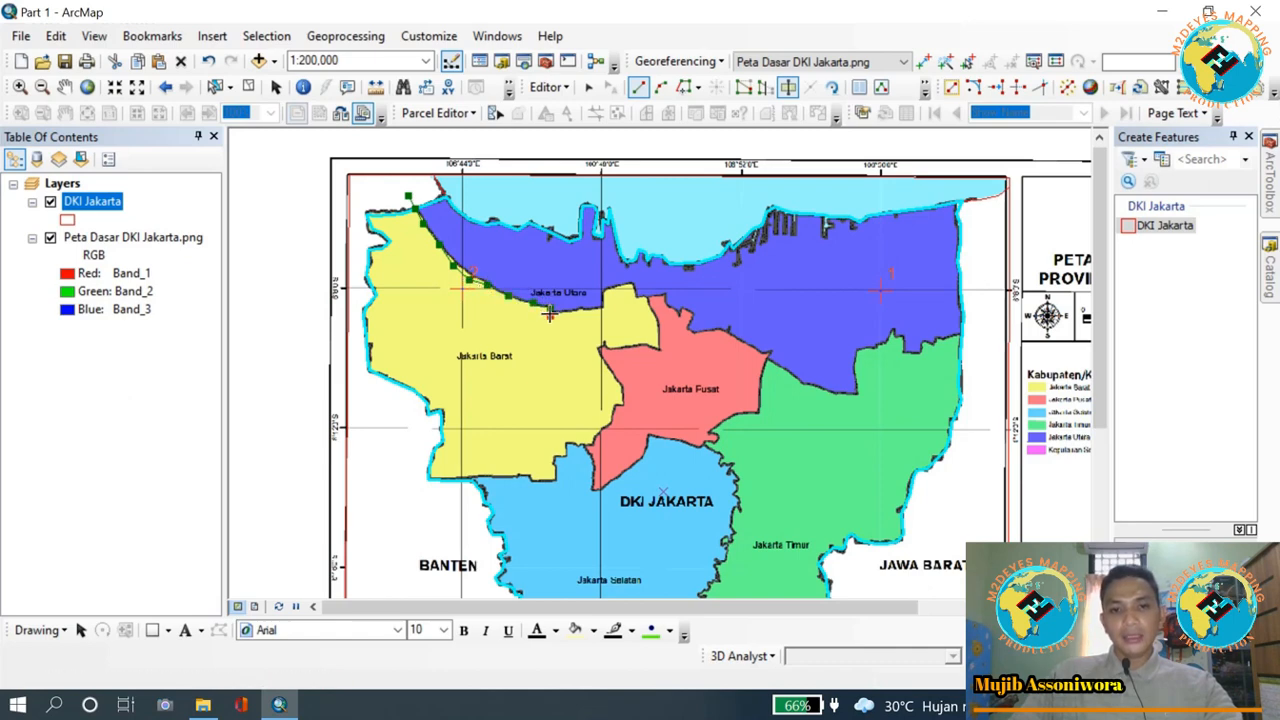
left_click(581, 310)
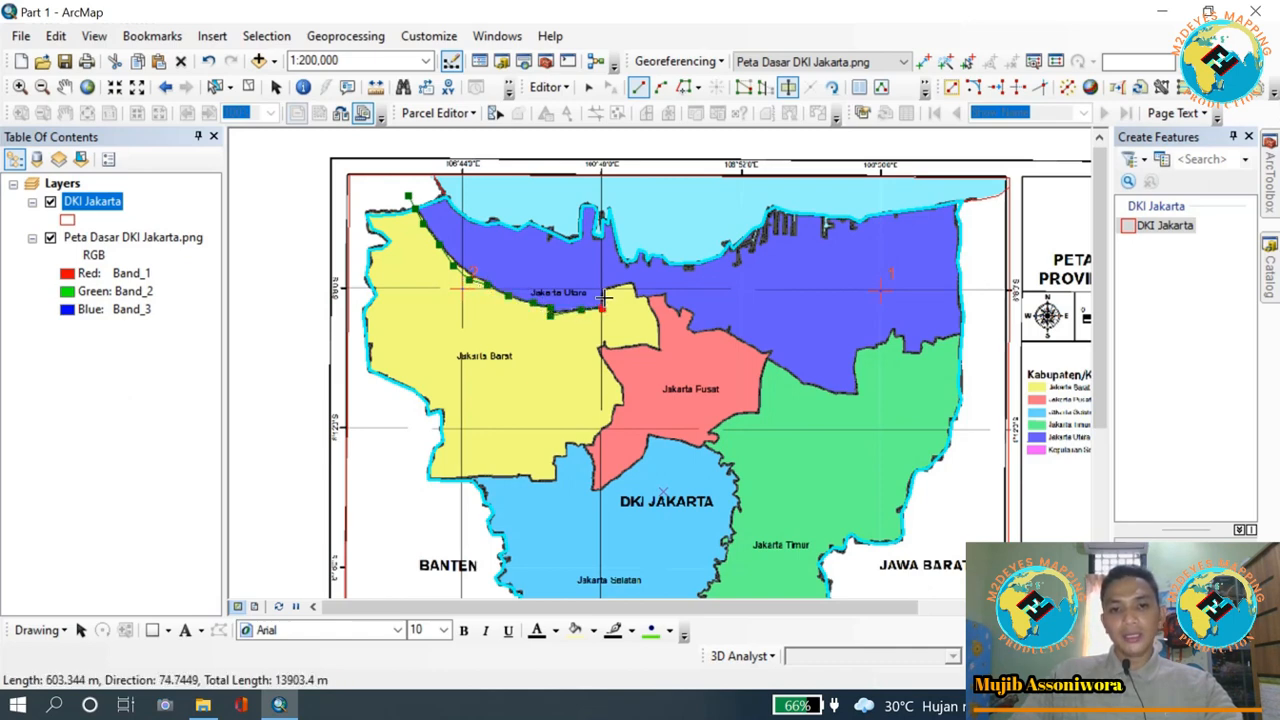
left_click(603, 307)
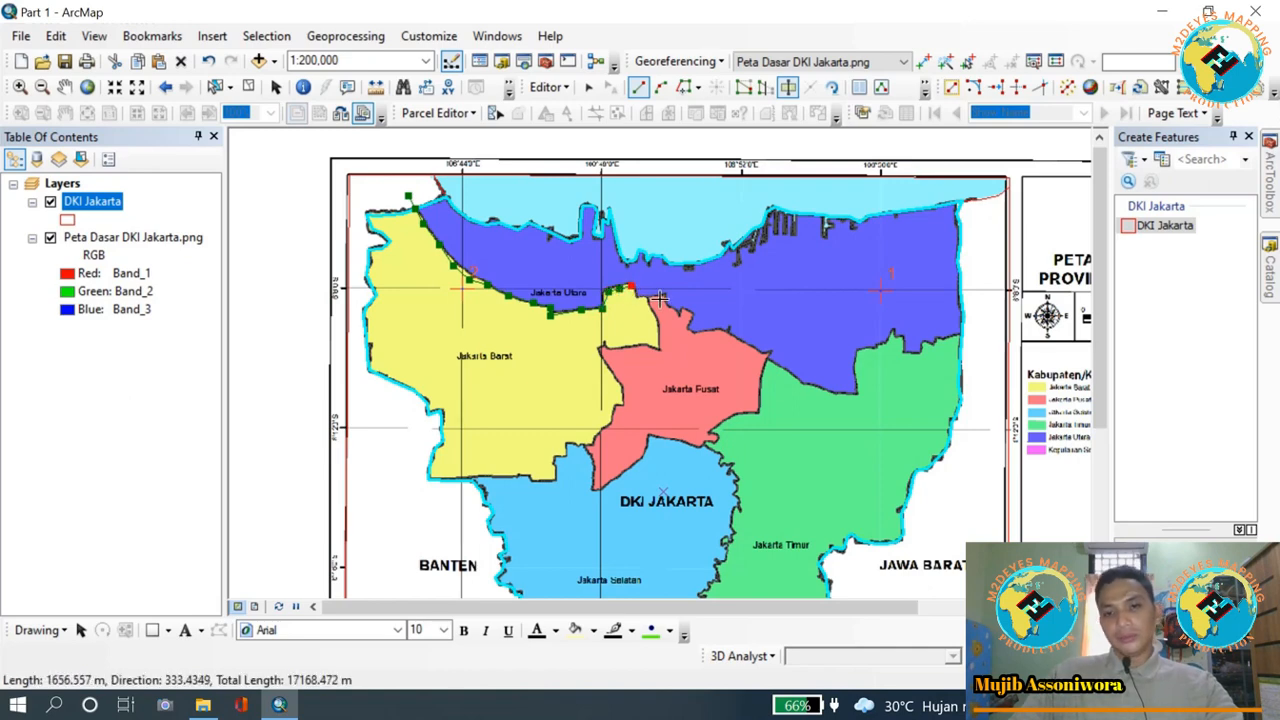
- Carry the cut line onto the Jakarta Pusat–Jakarta Utara border, following the jagged notches at Jakarta Pusat's northern tip
scroll(655, 296, "down", 2)
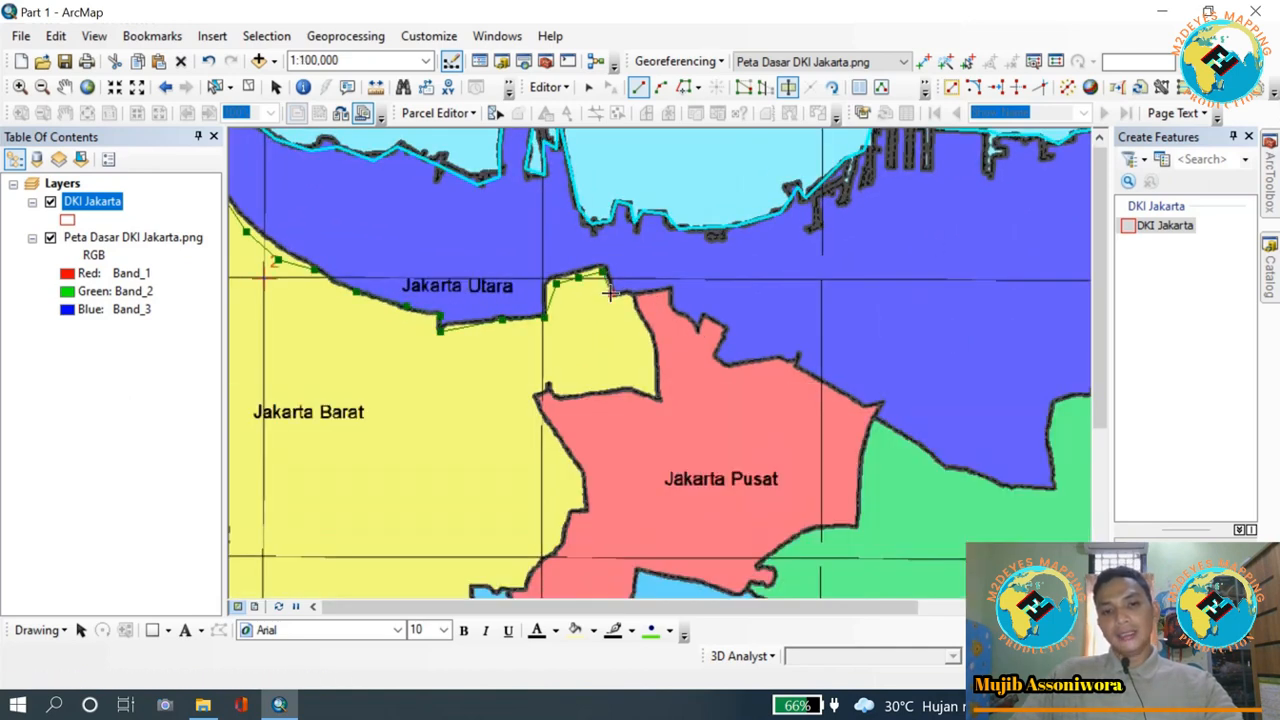
left_click(635, 293)
left_click(670, 289)
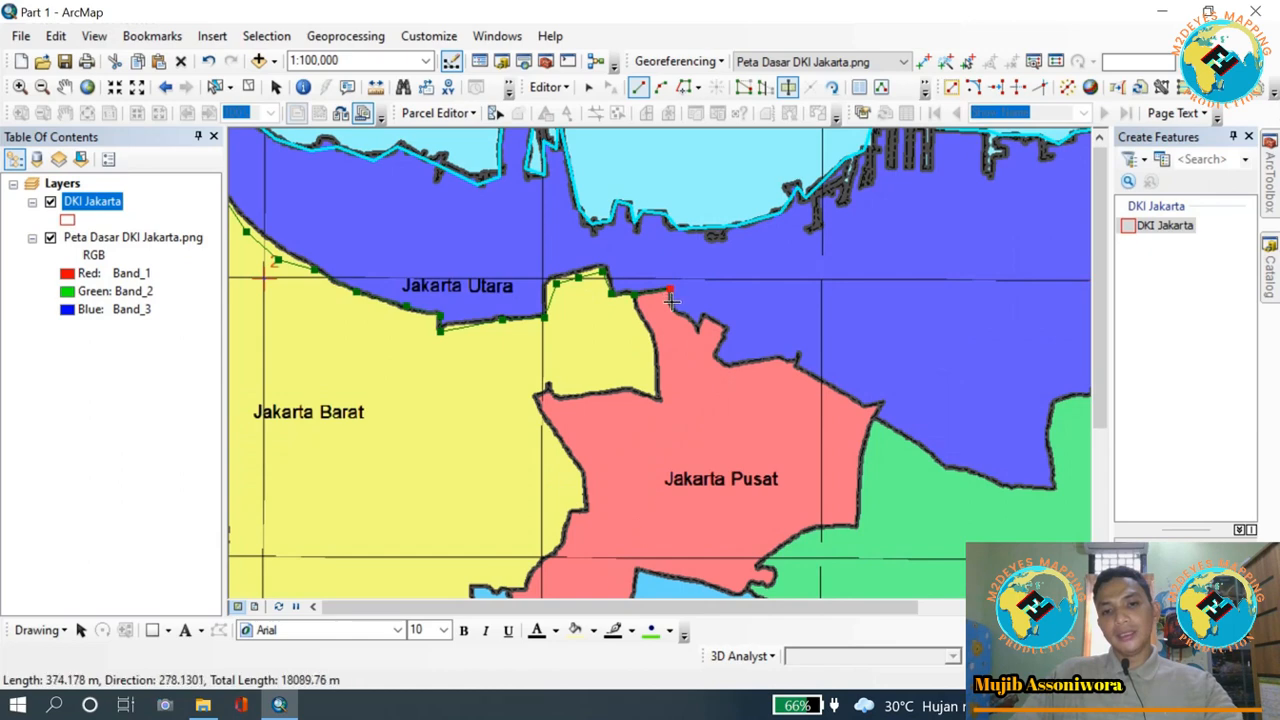
left_click(671, 301)
left_click(696, 327)
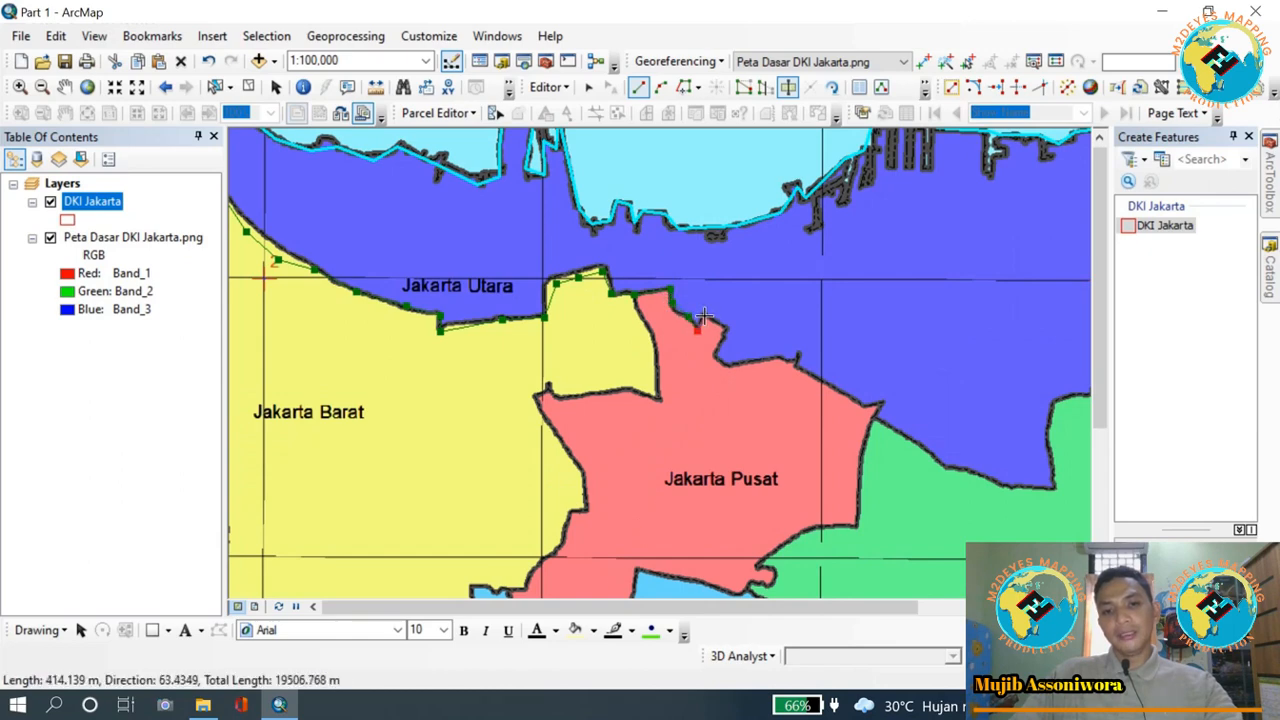
left_click(705, 319)
left_click(725, 329)
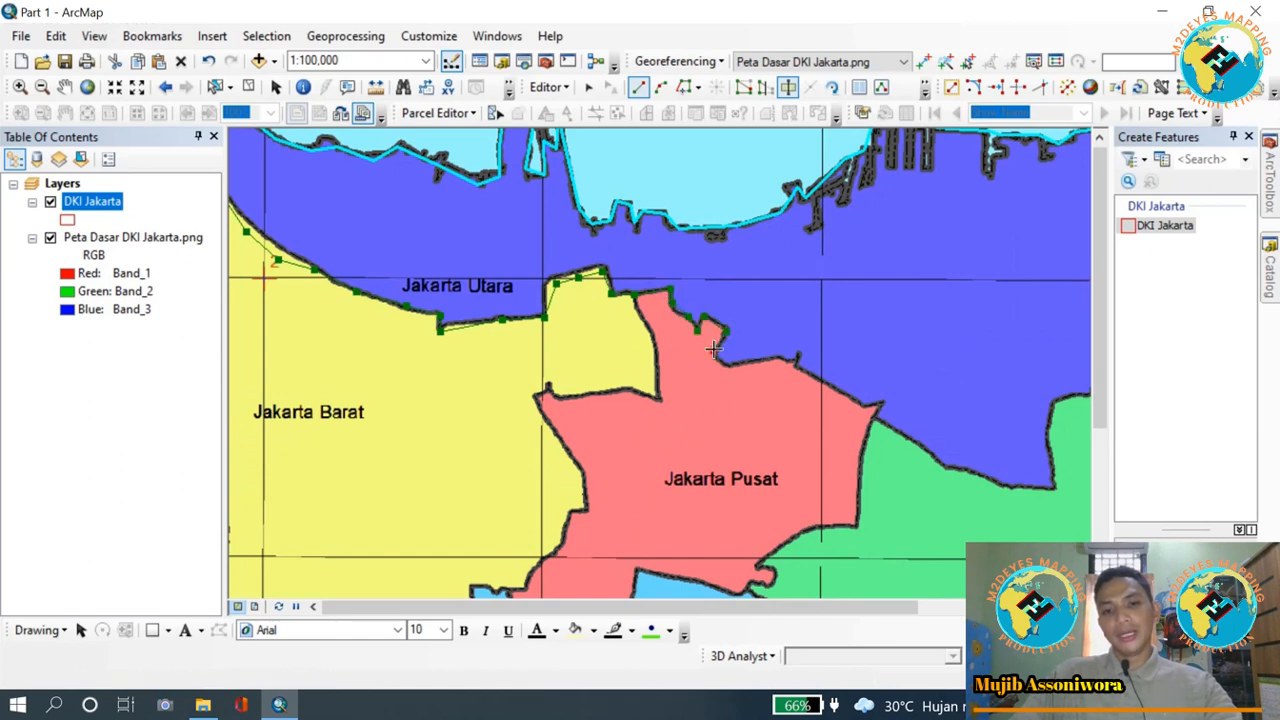
left_click(713, 348)
left_click(727, 365)
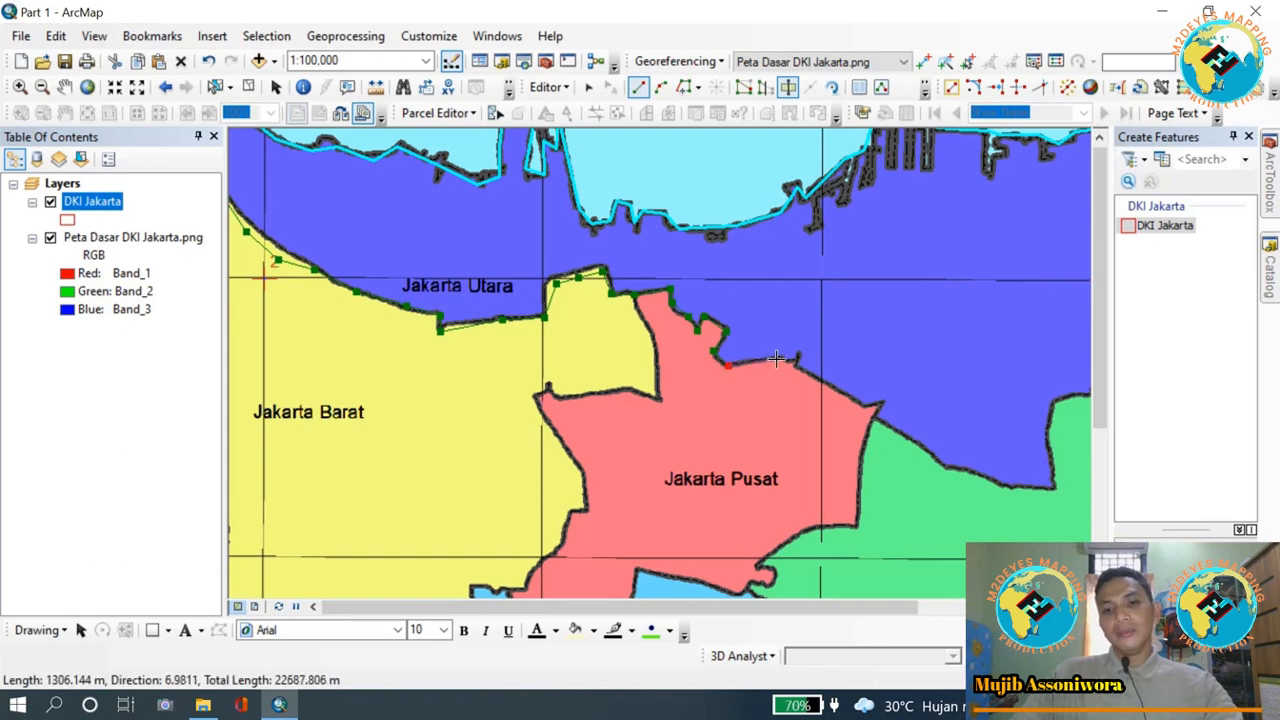
- Continue the cut line southeast along Jakarta Pusat's northern border to its northeast corner
left_click(787, 360)
left_click(801, 370)
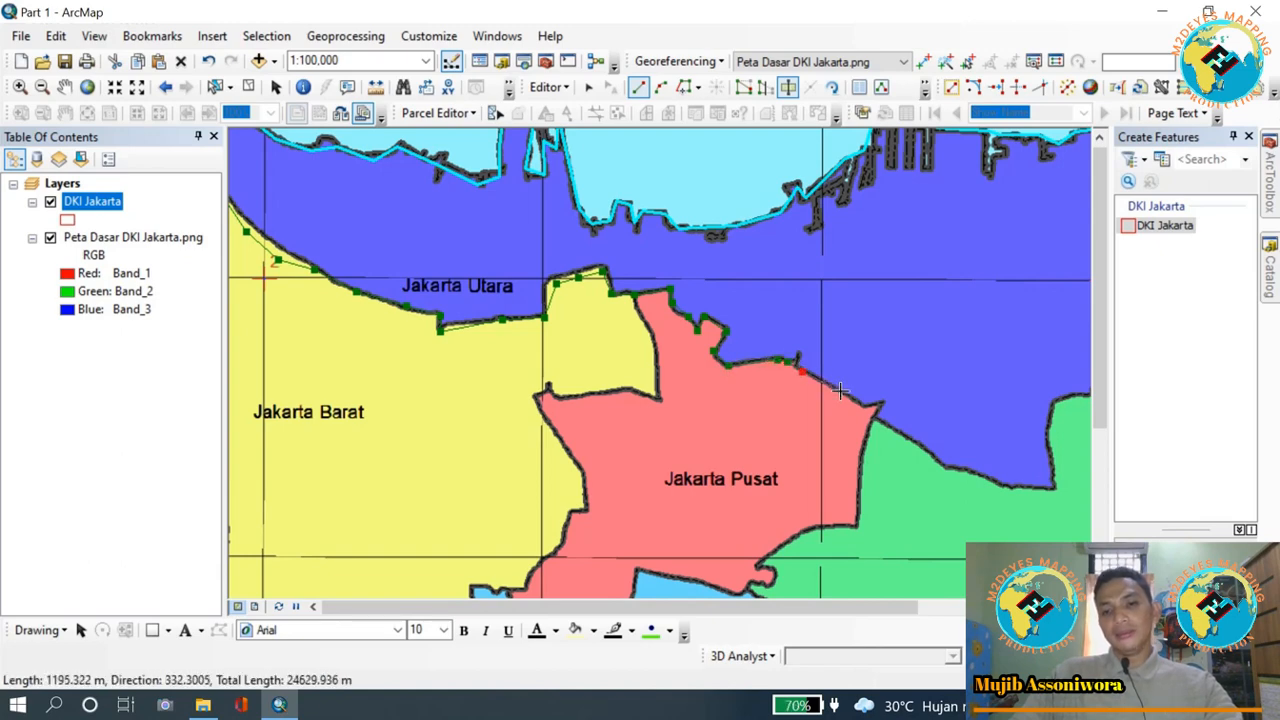
left_click(842, 392)
left_click(866, 405)
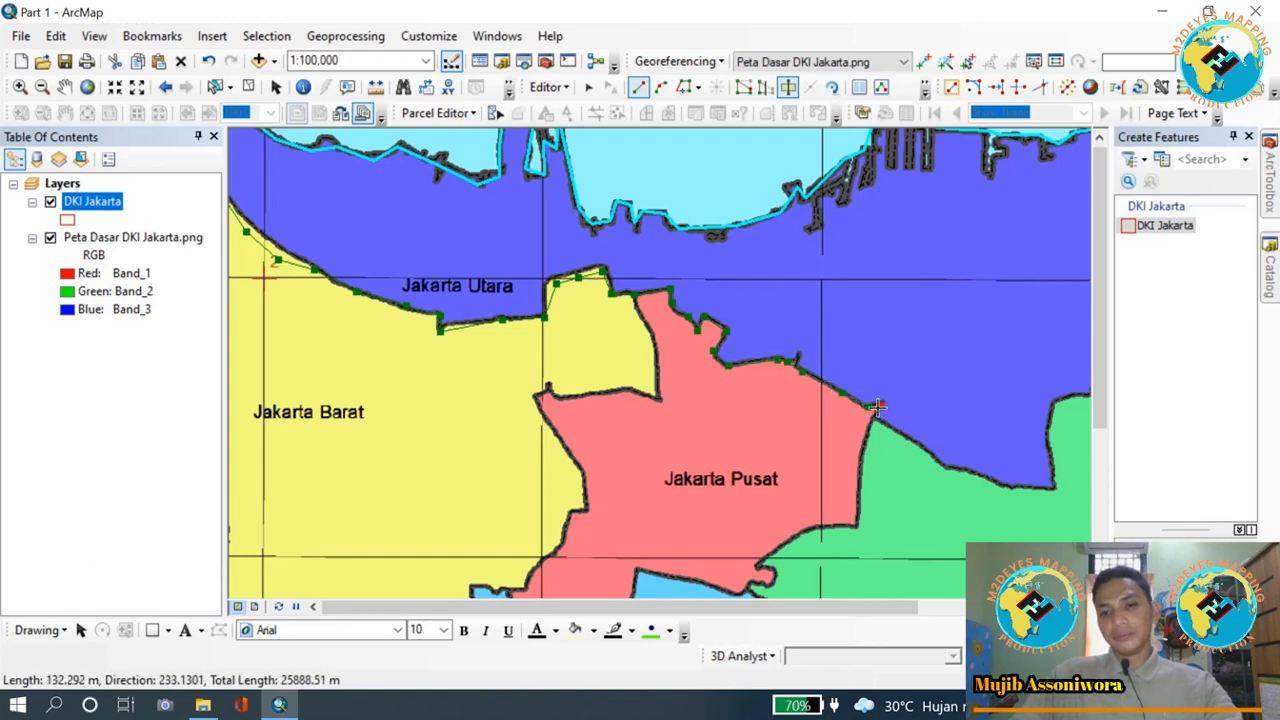
- Trace the Jakarta Utara–Jakarta Timur border southeast around Jakarta Utara's southern tip and back up north
left_click(910, 440)
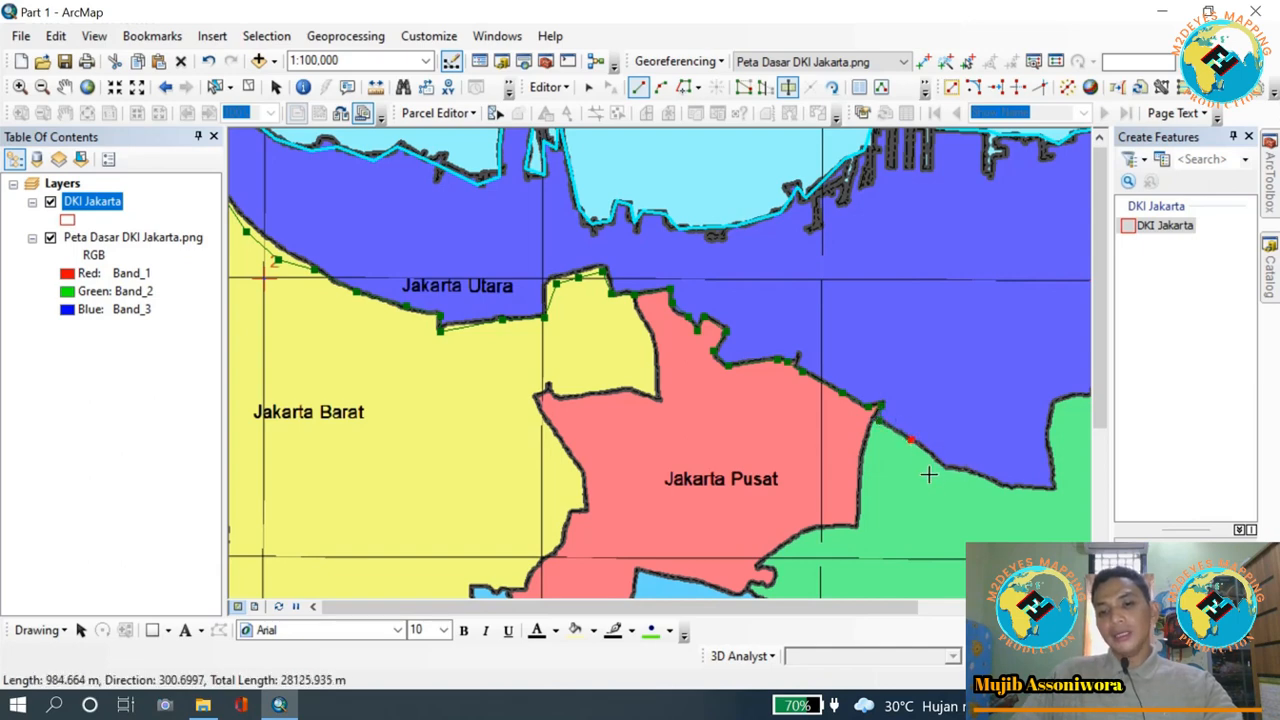
left_click(944, 465)
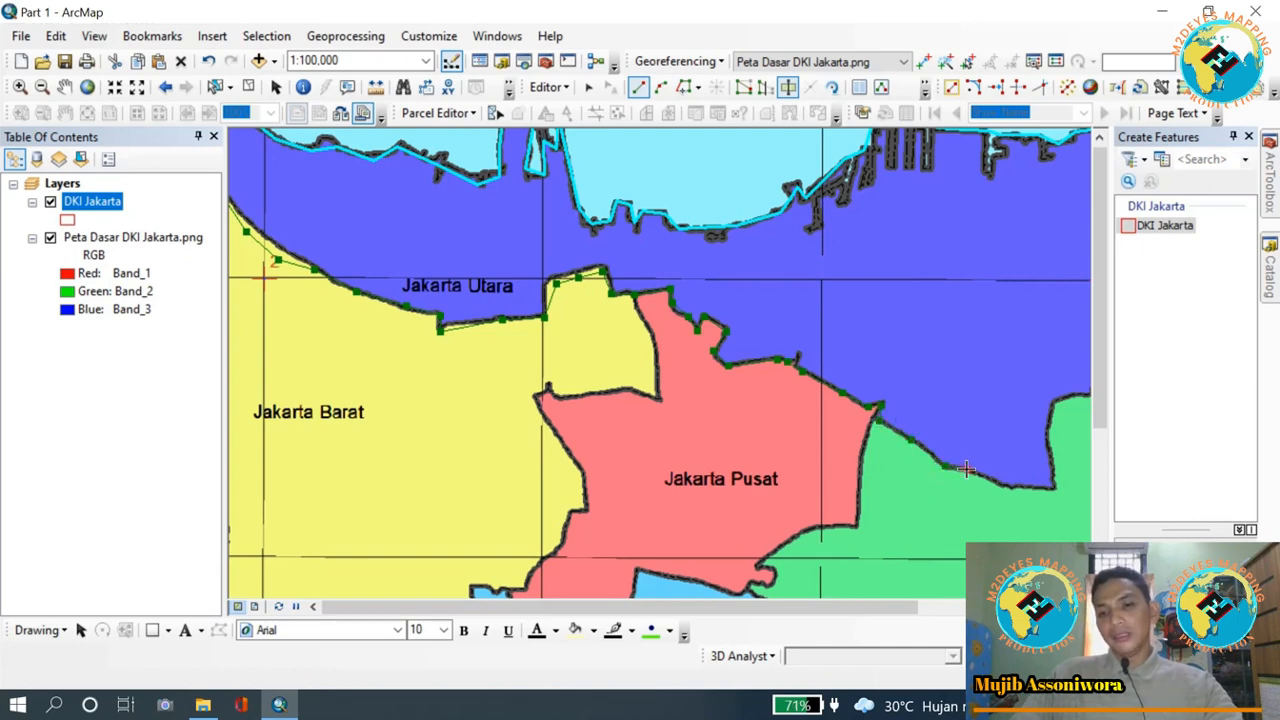
left_click(965, 470)
left_click(985, 478)
left_click(1004, 489)
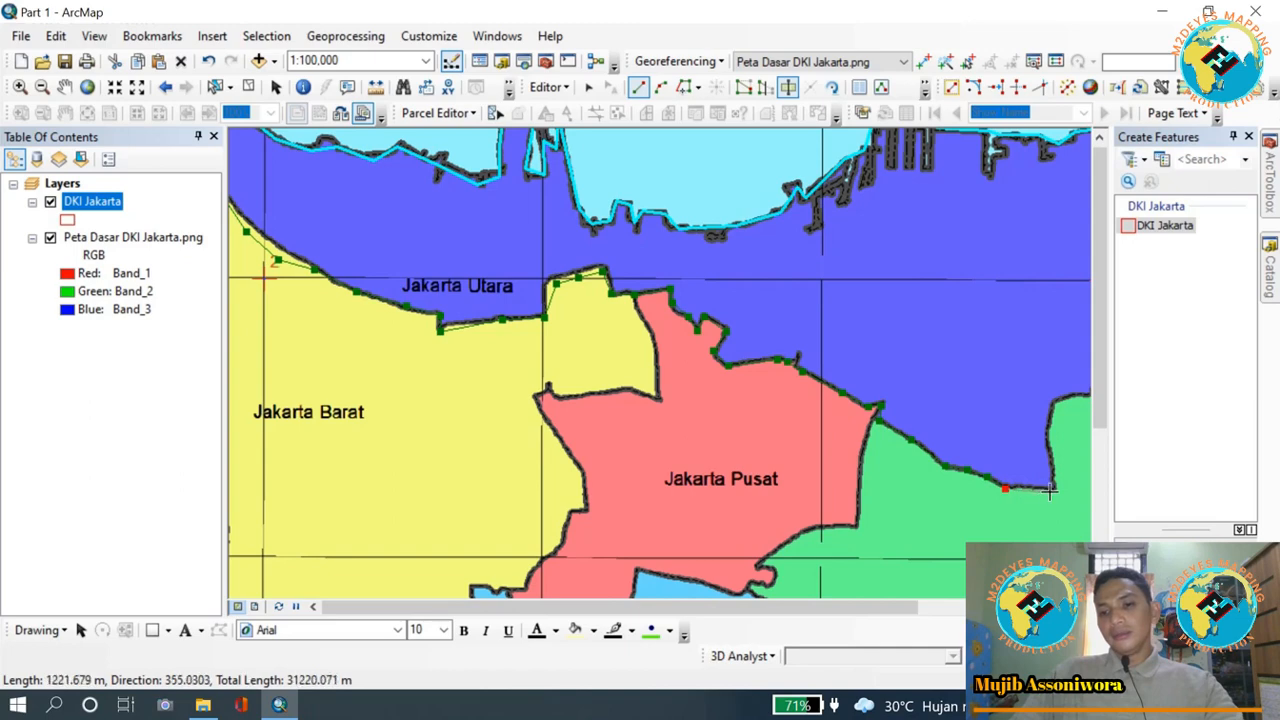
left_click(1055, 488)
left_click(1049, 451)
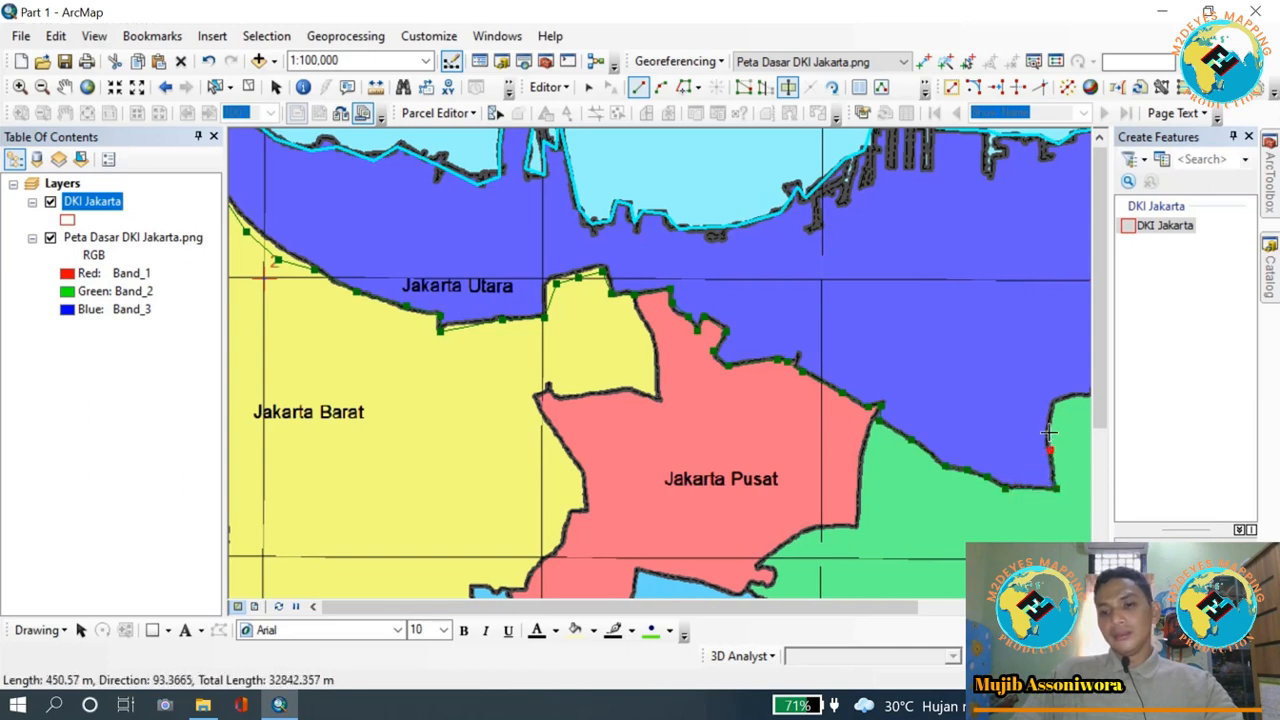
left_click(1049, 433)
left_click(1053, 404)
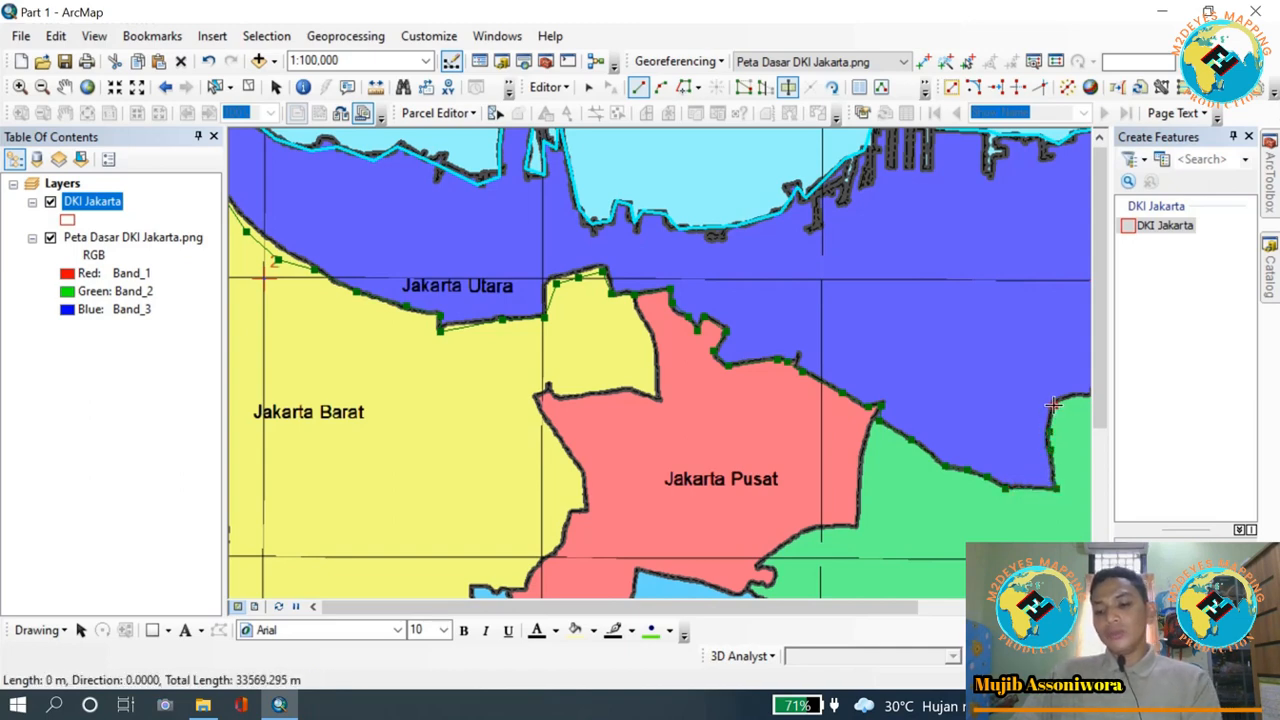
- Carry the cut line east along Jakarta Timur's northern border, over its sharp peak and down into the notch beyond
key("Right")
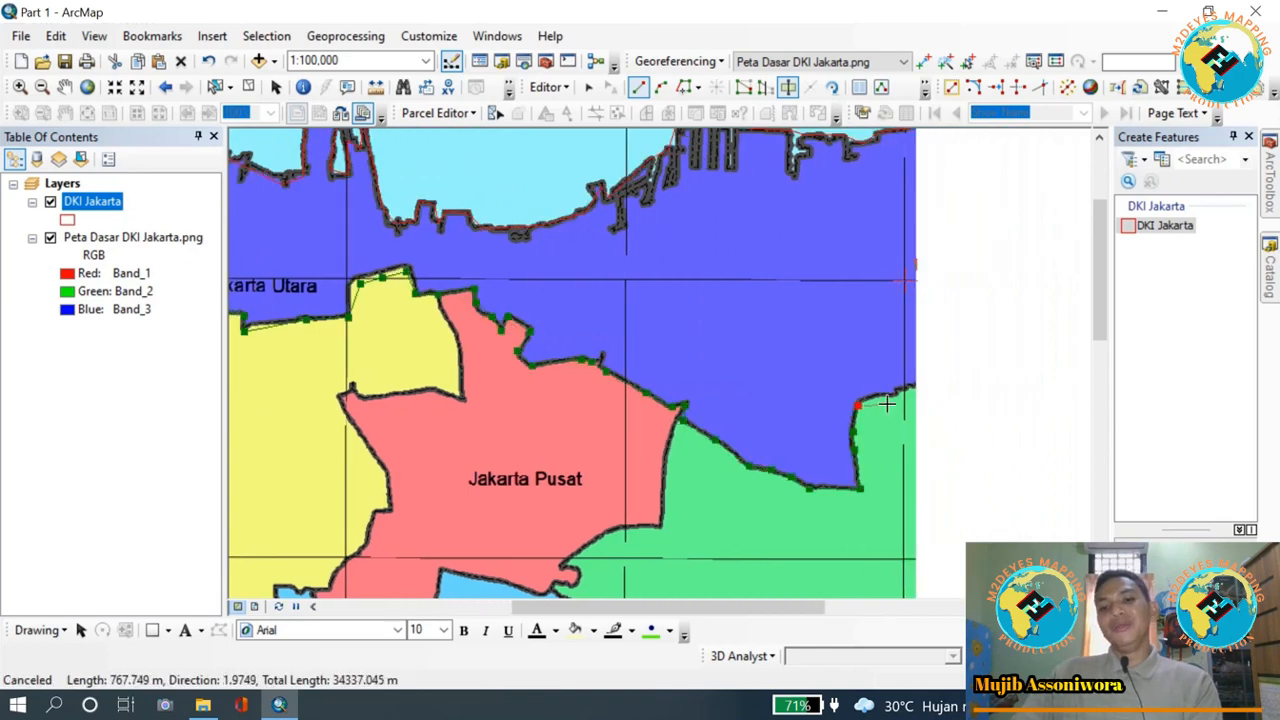
left_click(876, 399)
left_click(899, 386)
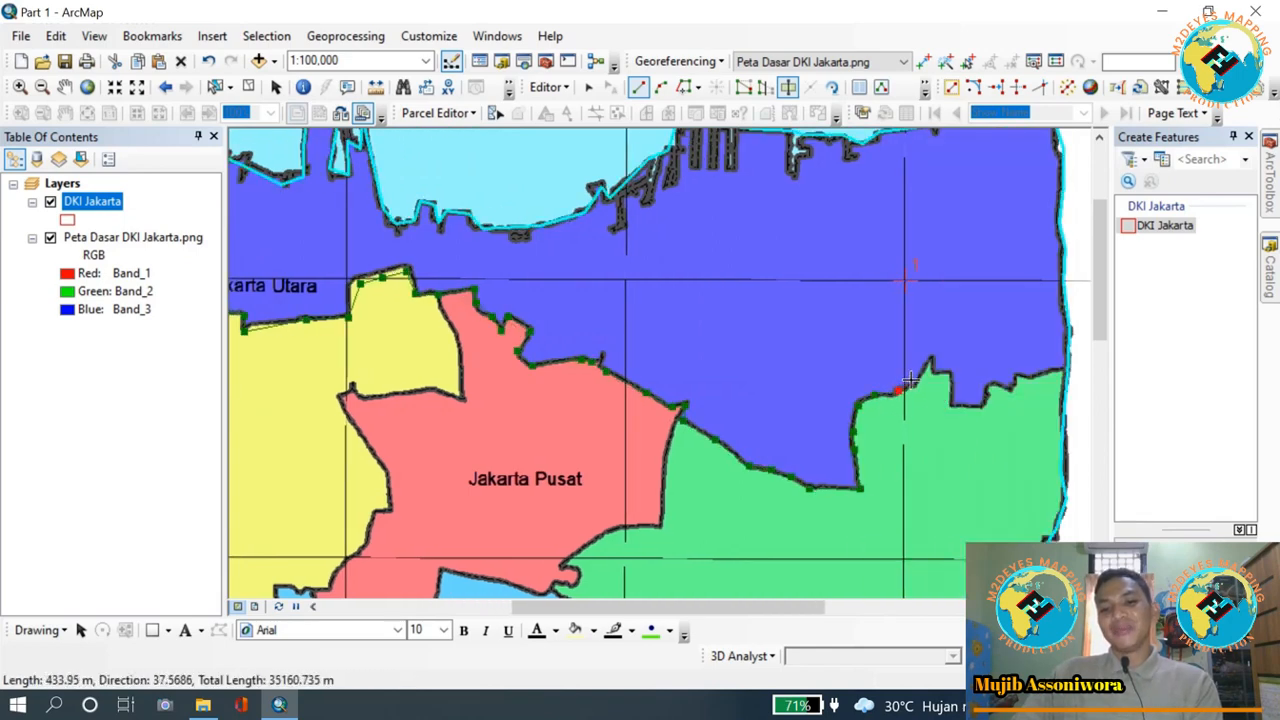
left_click(912, 378)
left_click(933, 354)
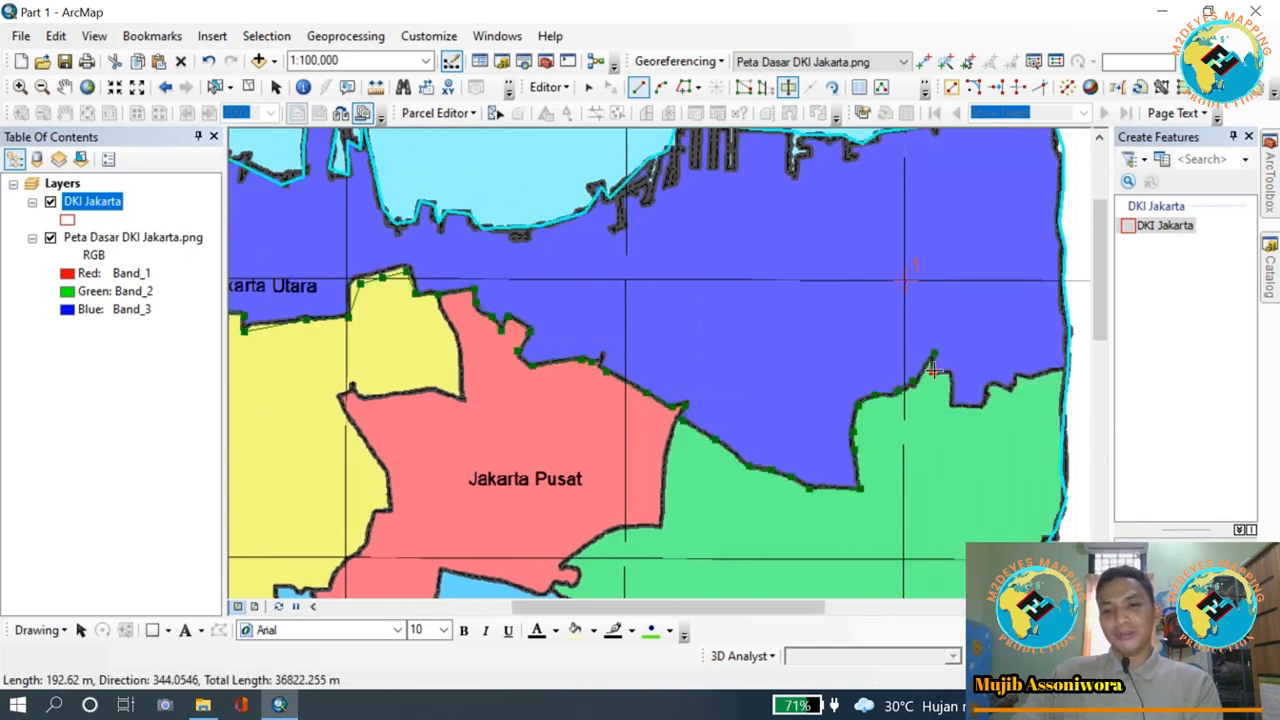
left_click(933, 371)
left_click(949, 399)
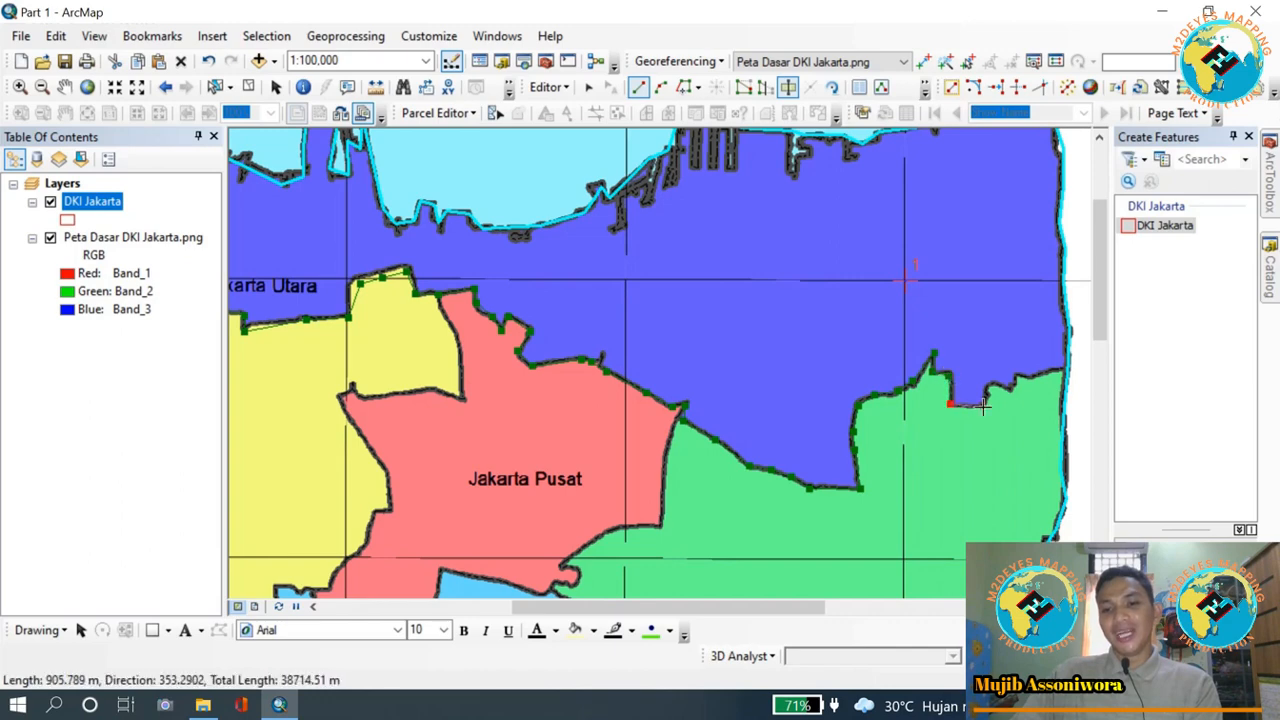
- Trace the last stretch of Jakarta Timur's northern border and finish the cut just outside the eastern edge, about 42 km long in total
left_click(985, 405)
left_click(1003, 384)
left_click(1015, 391)
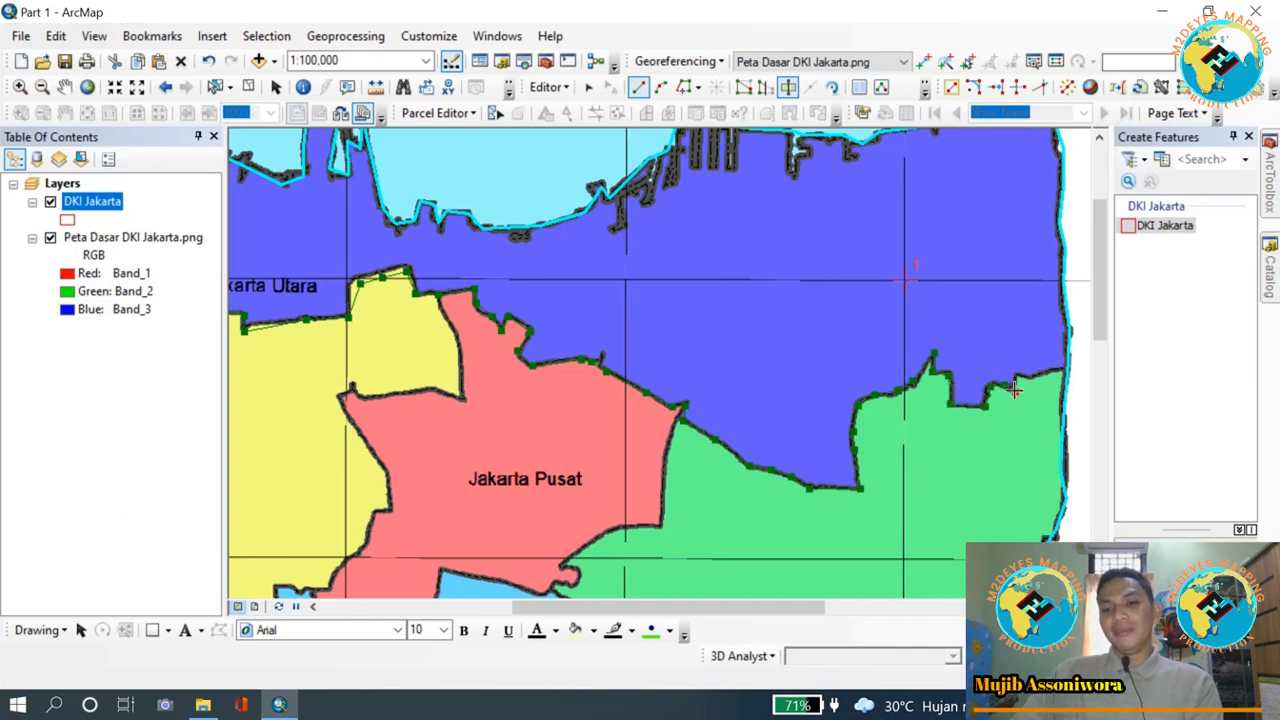
left_click(1019, 373)
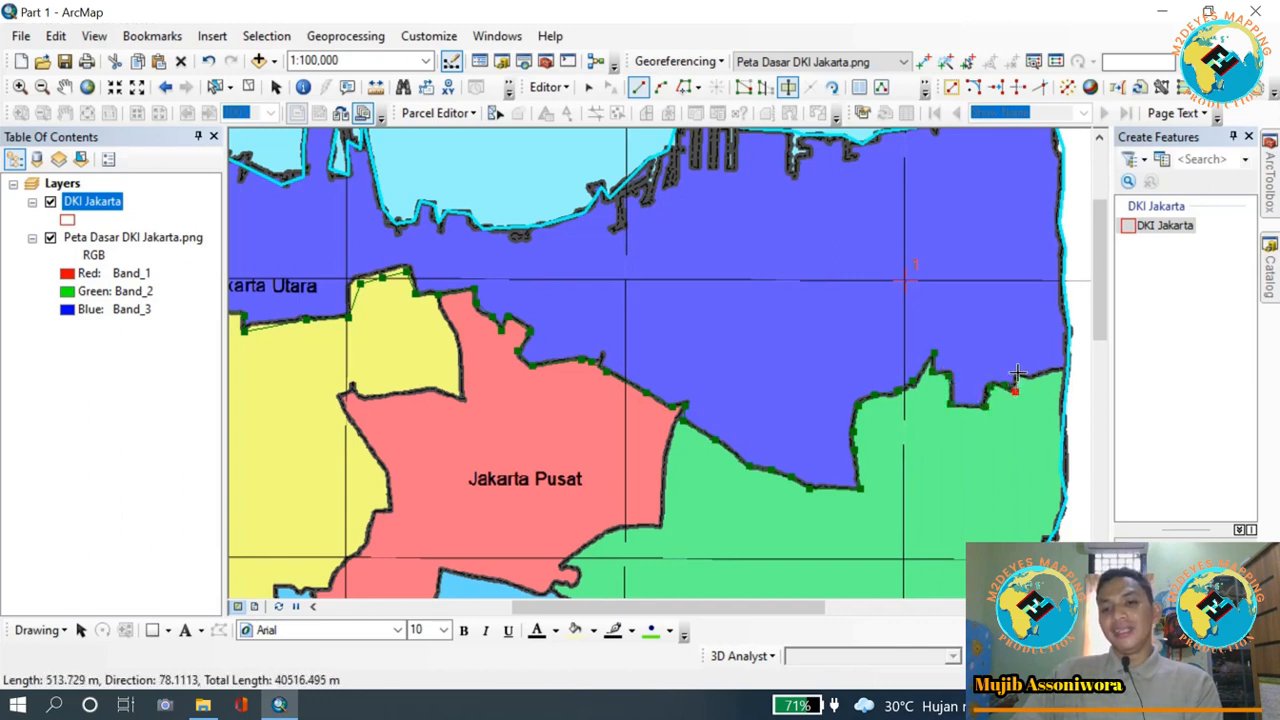
left_click(1067, 362)
key("Right")
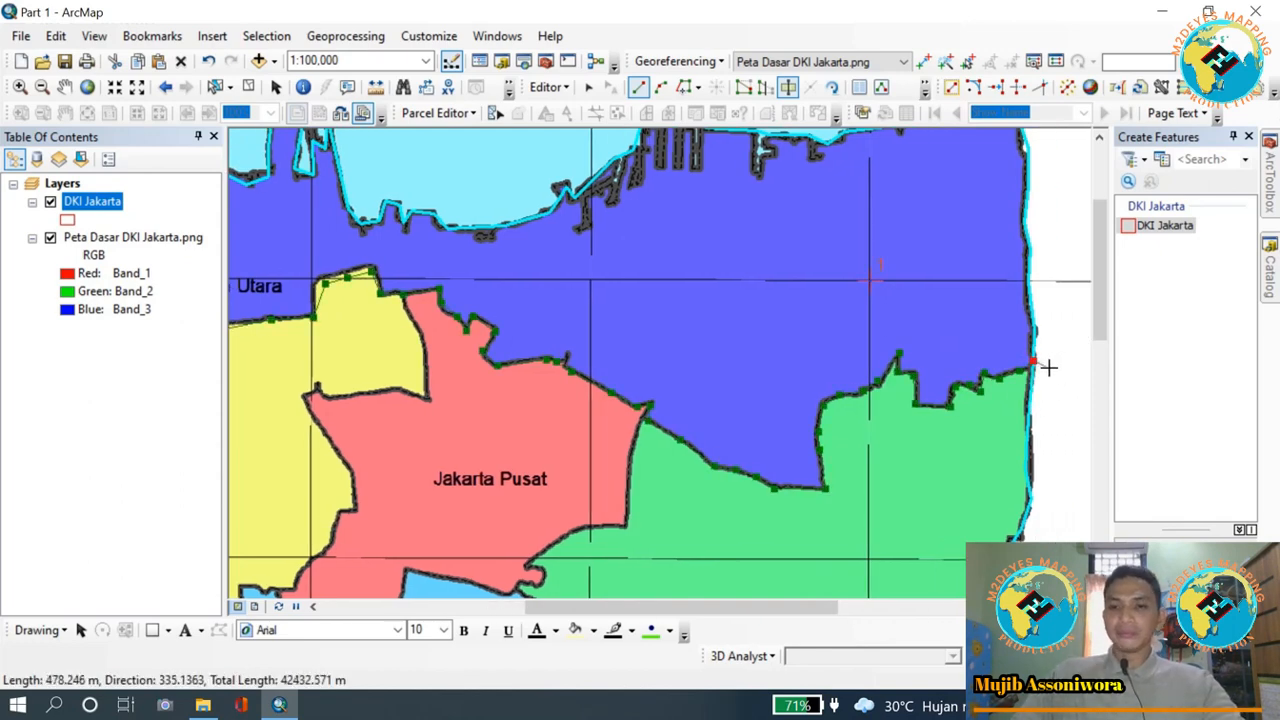
double_click(1048, 368)
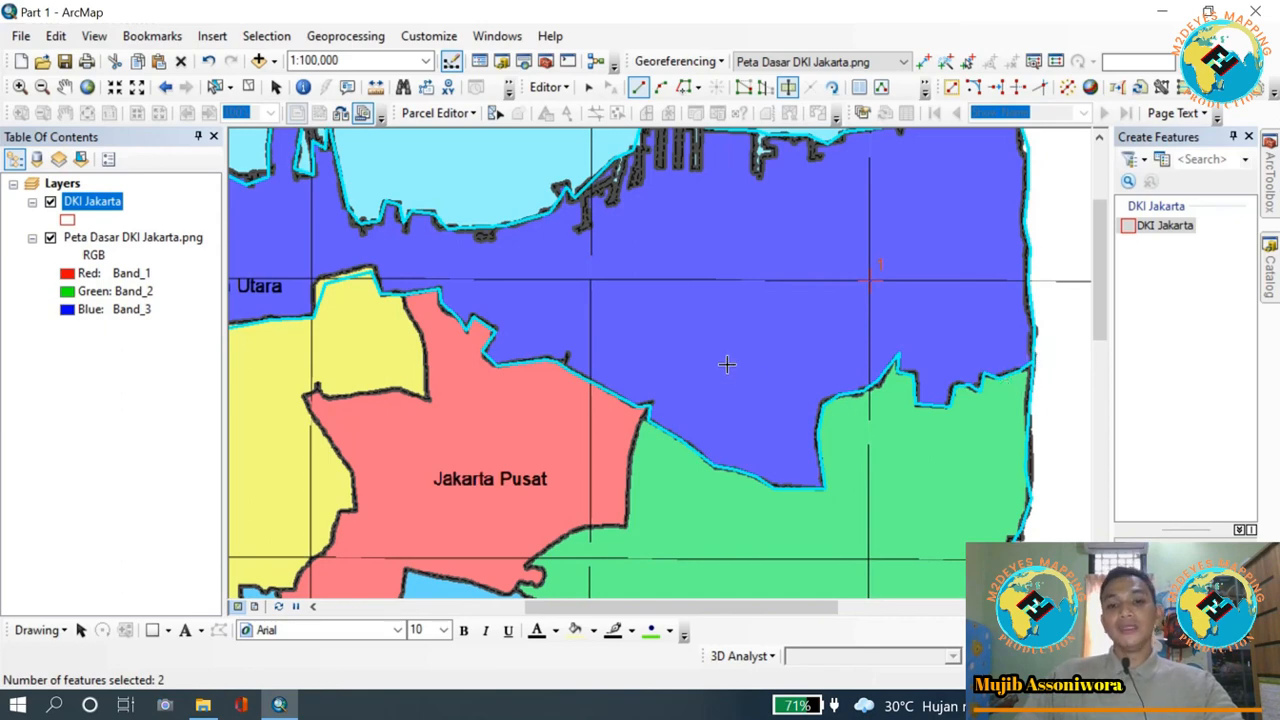
scroll(738, 365, "up", 3)
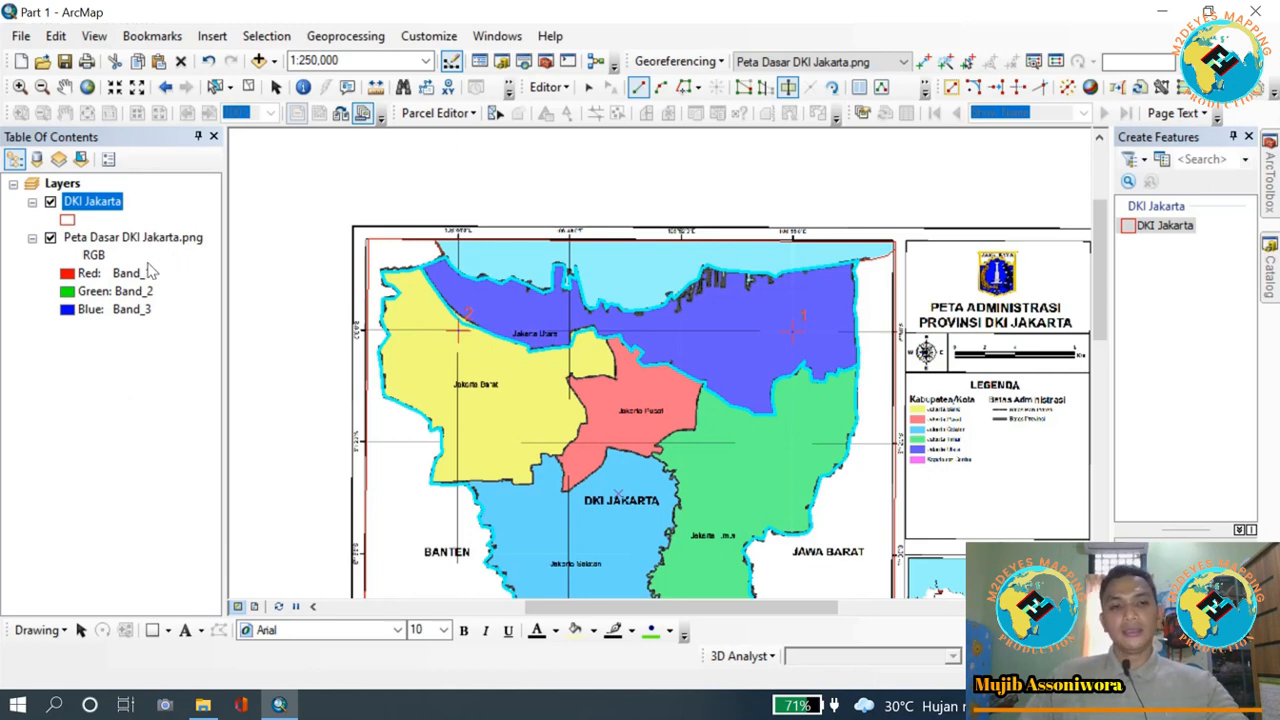
left_click(62, 88)
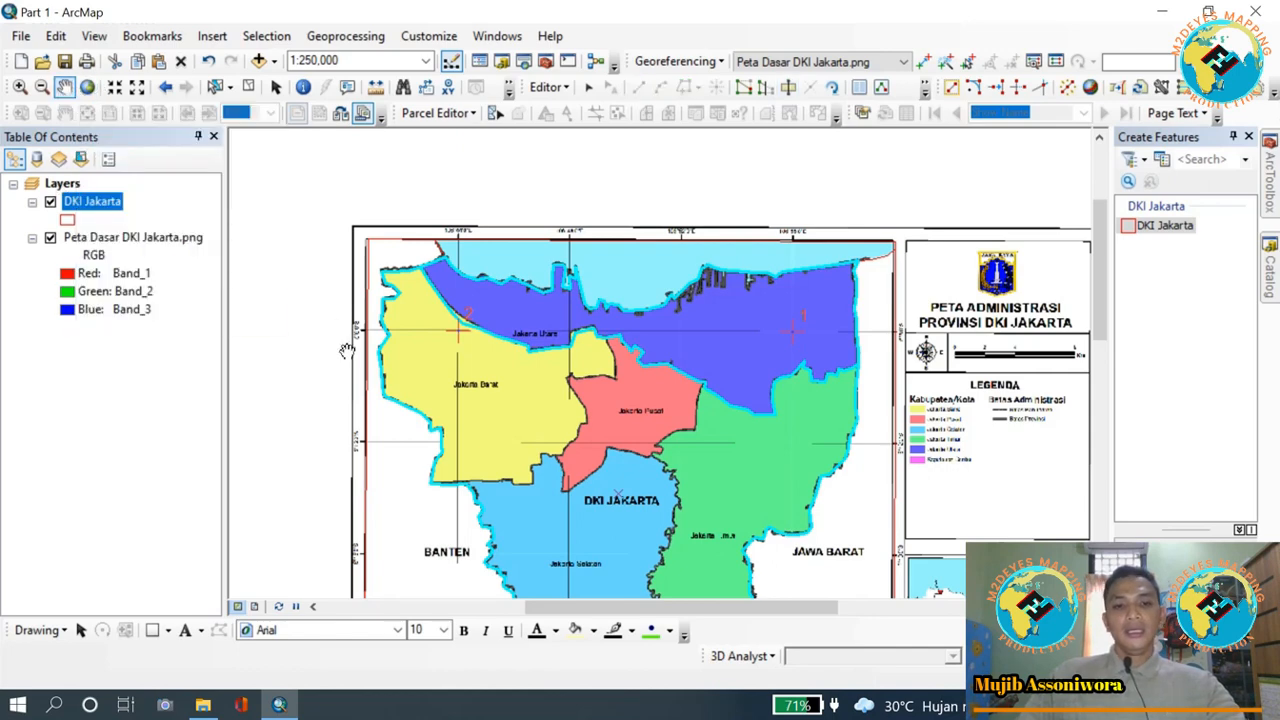
left_click_drag(382, 387, 382, 277)
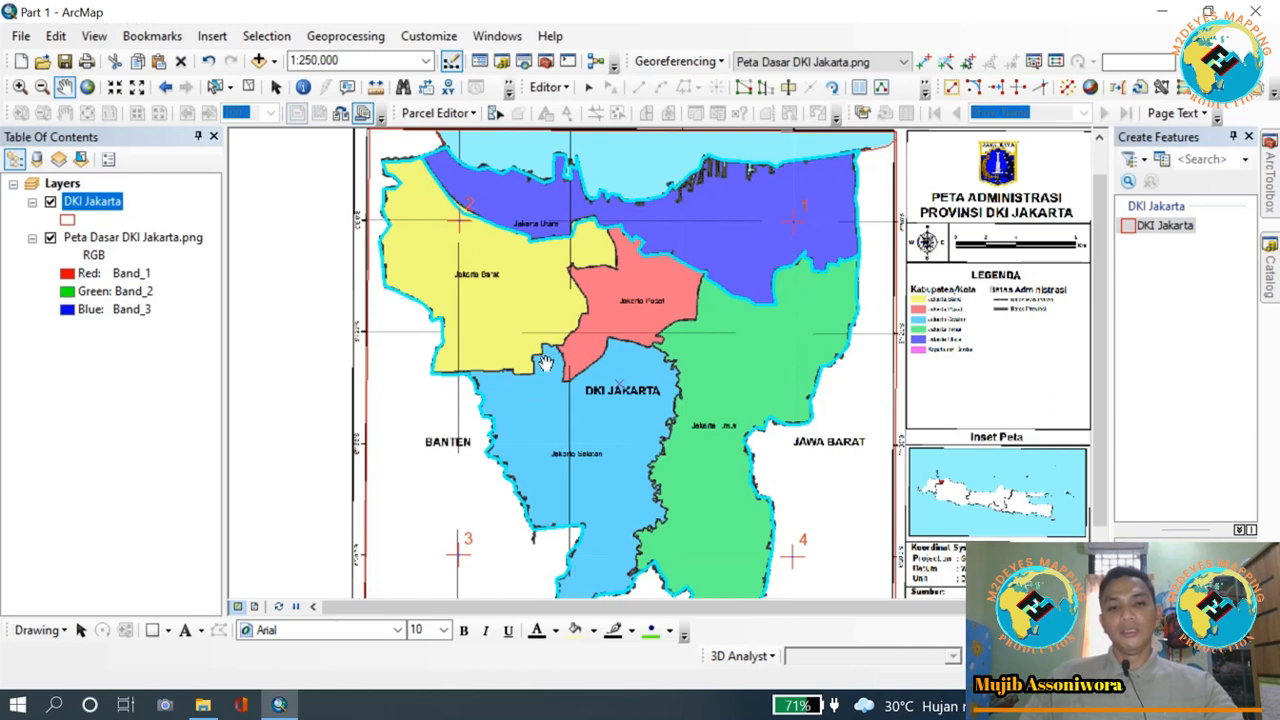
left_click_drag(545, 362, 539, 410)
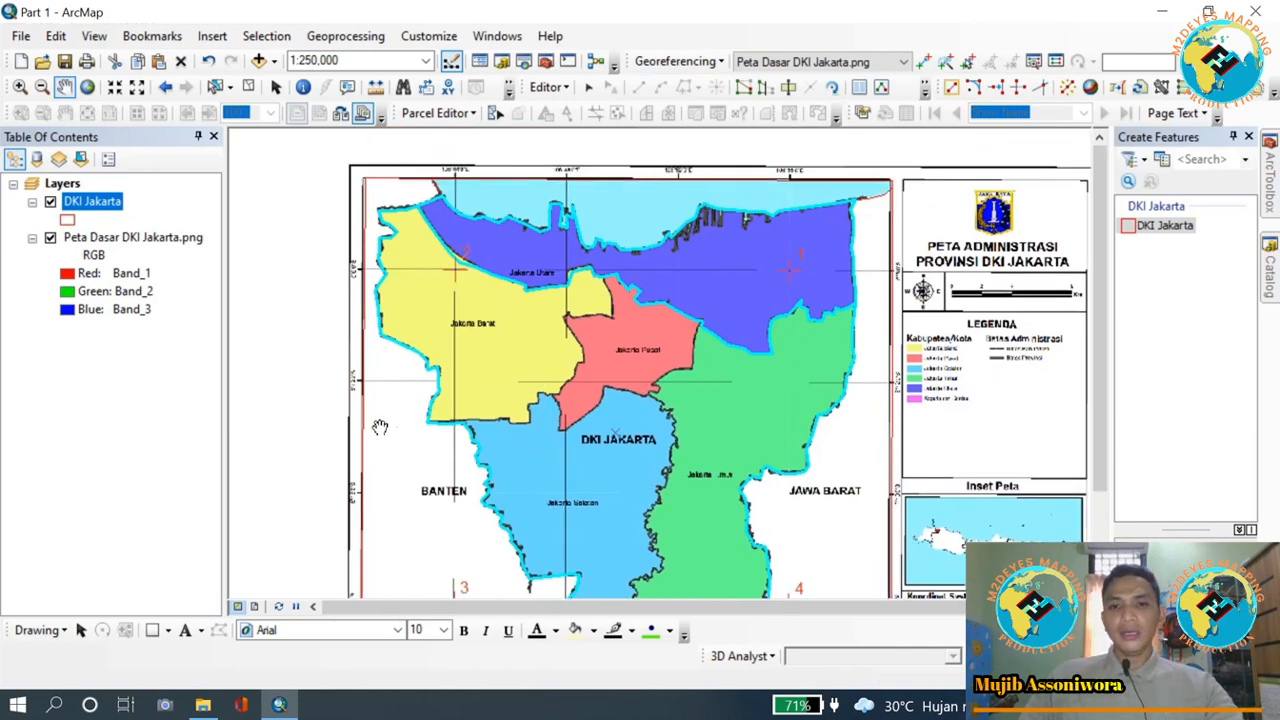
left_click_drag(566, 412, 573, 422)
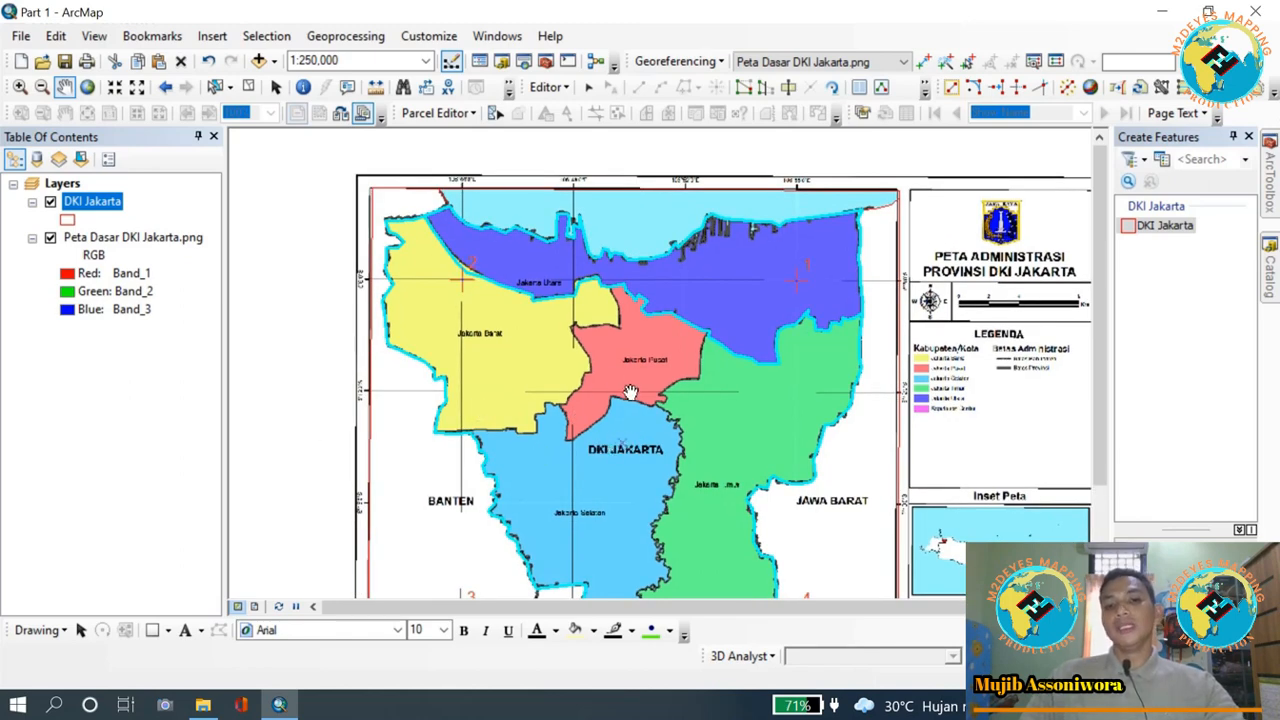
left_click_drag(567, 343, 550, 362)
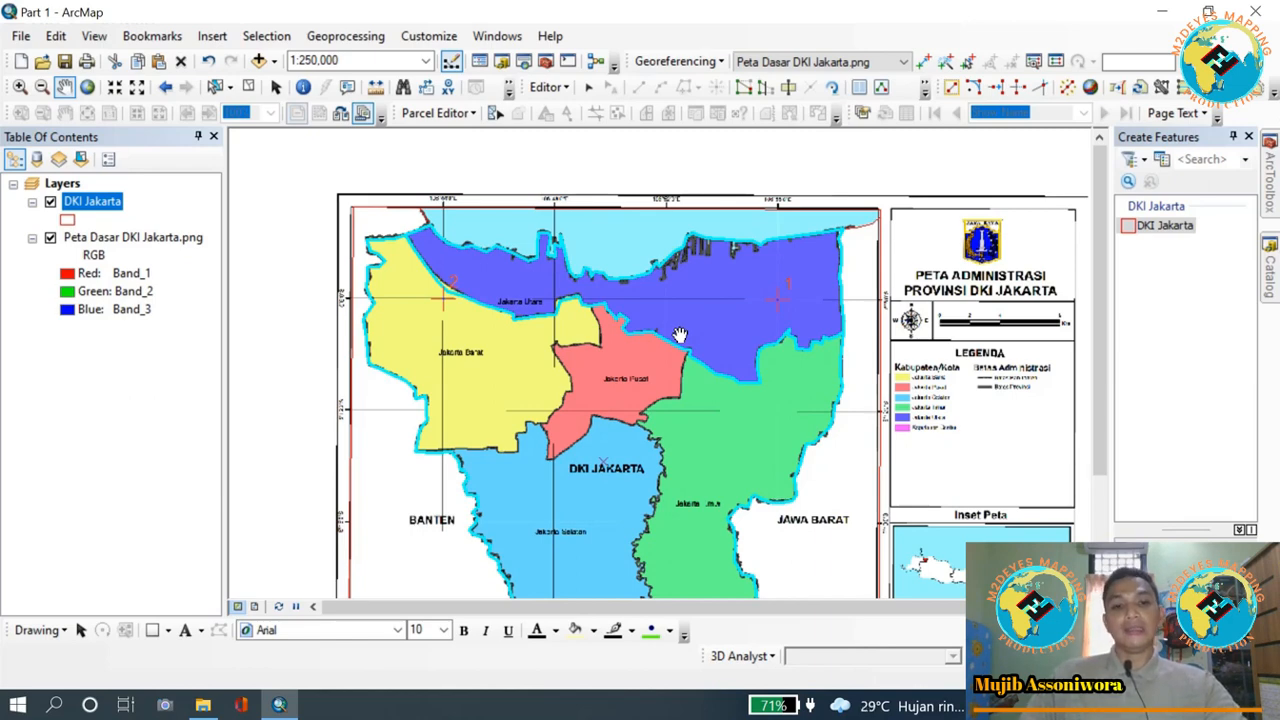
left_click_drag(628, 400, 571, 437)
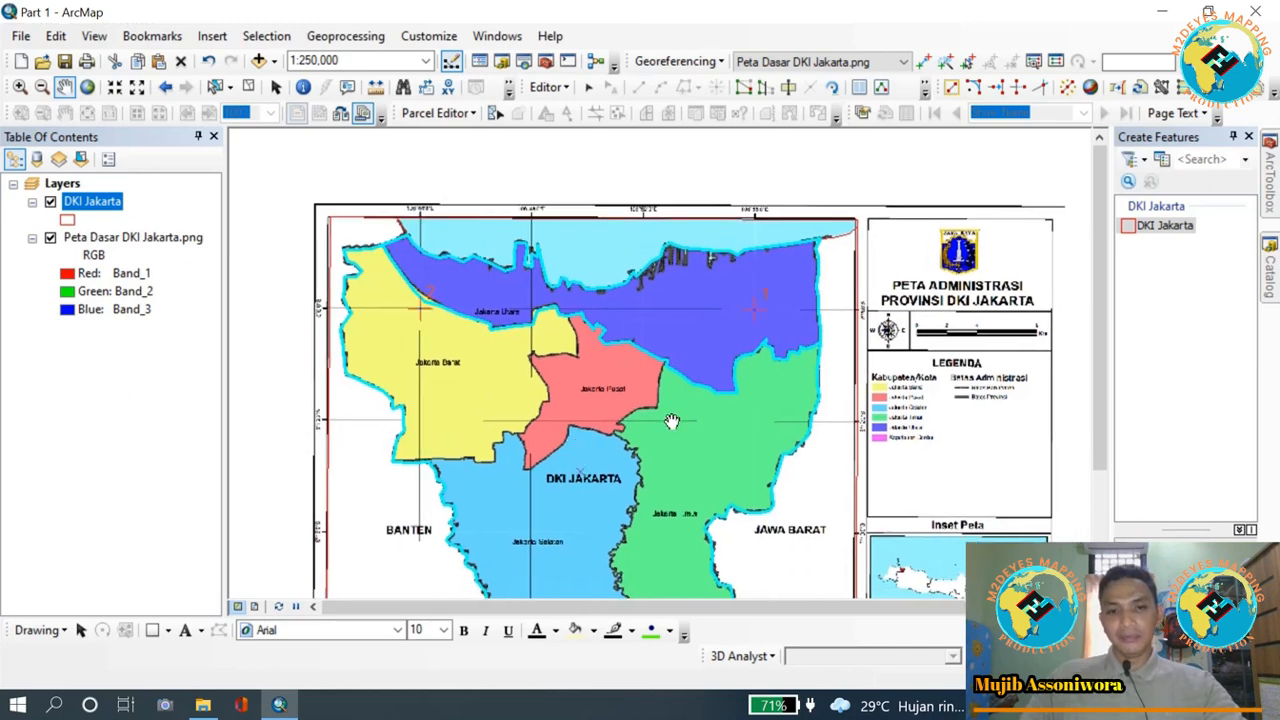
left_click_drag(669, 418, 683, 400)
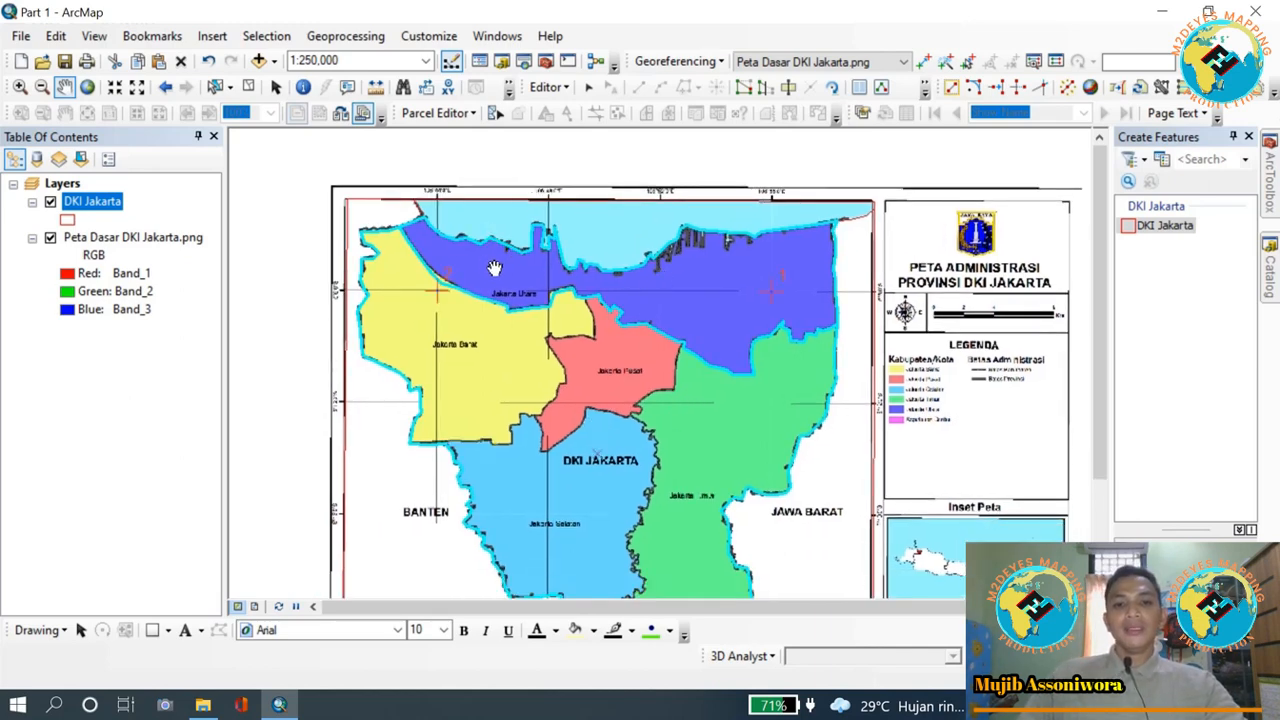
left_click_drag(690, 365, 728, 329)
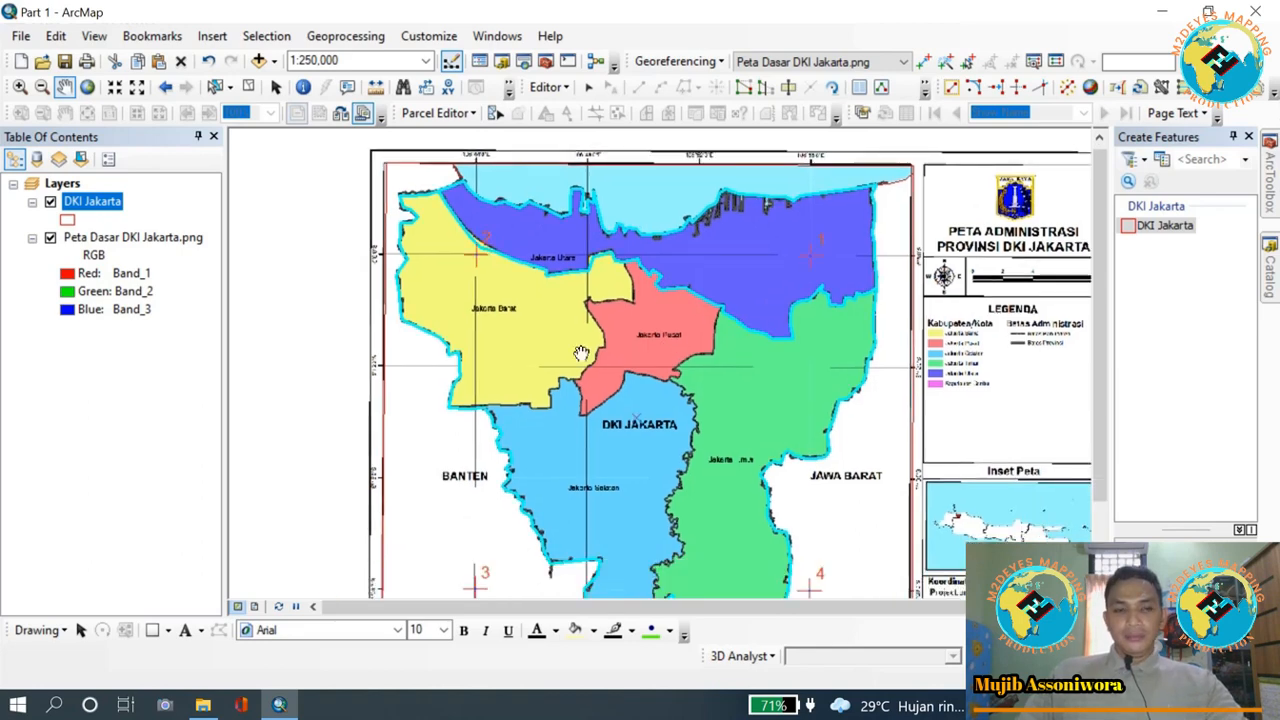
- Hide the Peta Dasar DKI Jakarta.png base map to inspect the cut polygon outlines, and show it again
right_click(116, 204)
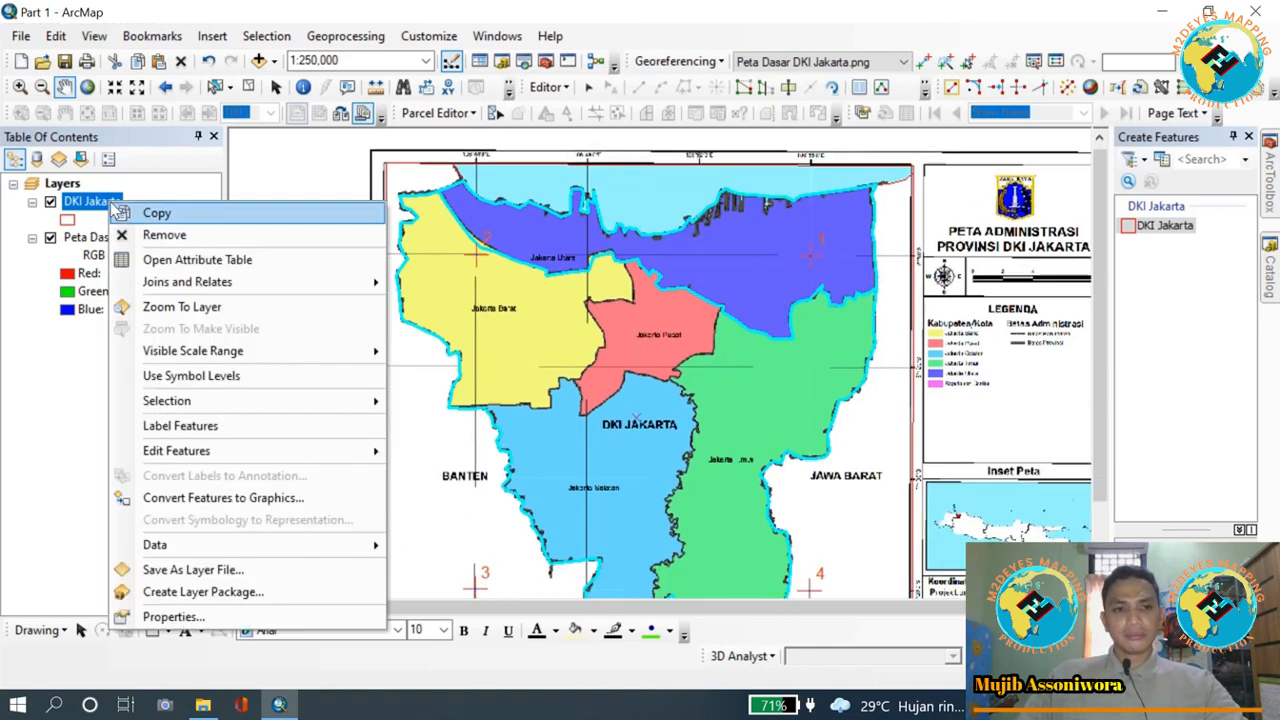
left_click(50, 238)
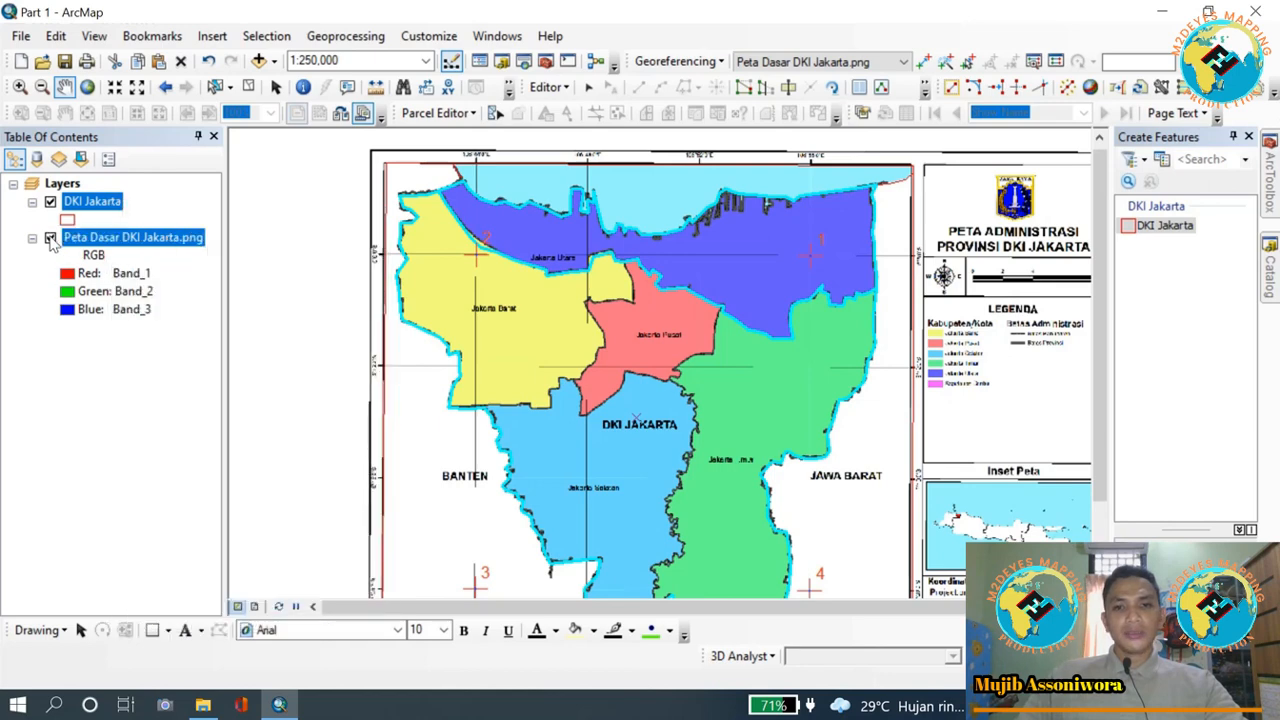
left_click(50, 238)
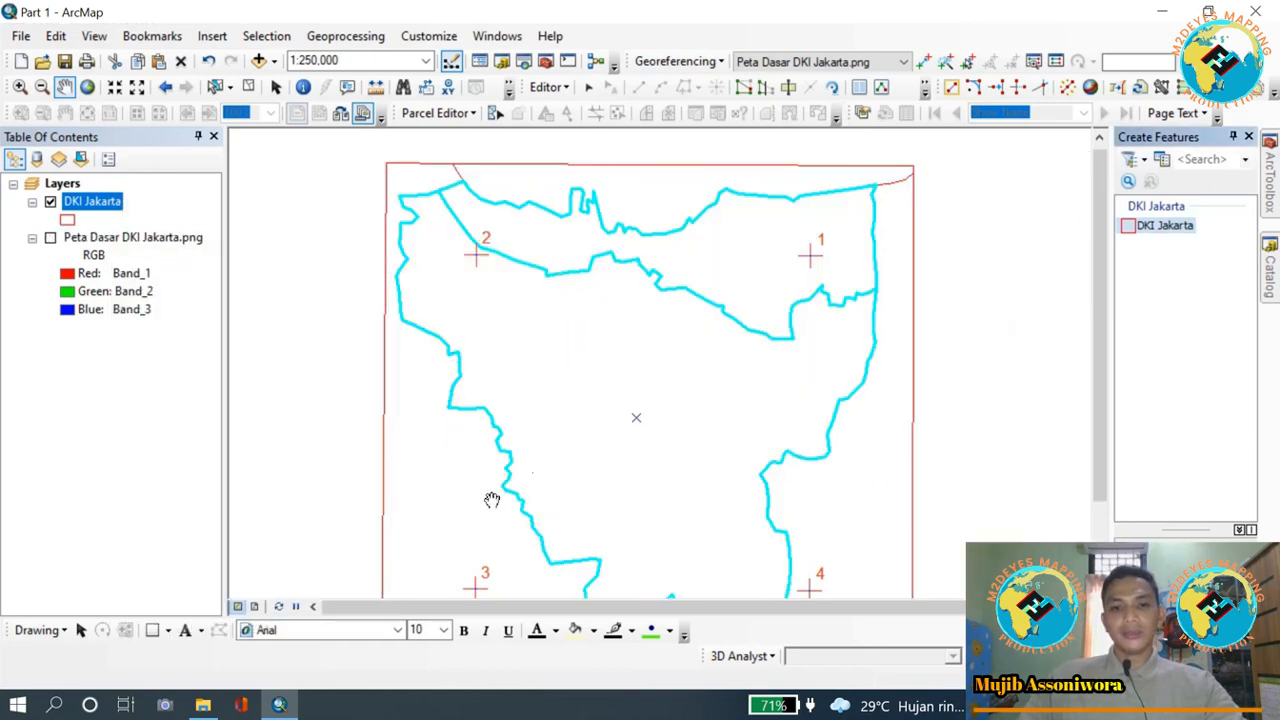
scroll(677, 383, "up", 2)
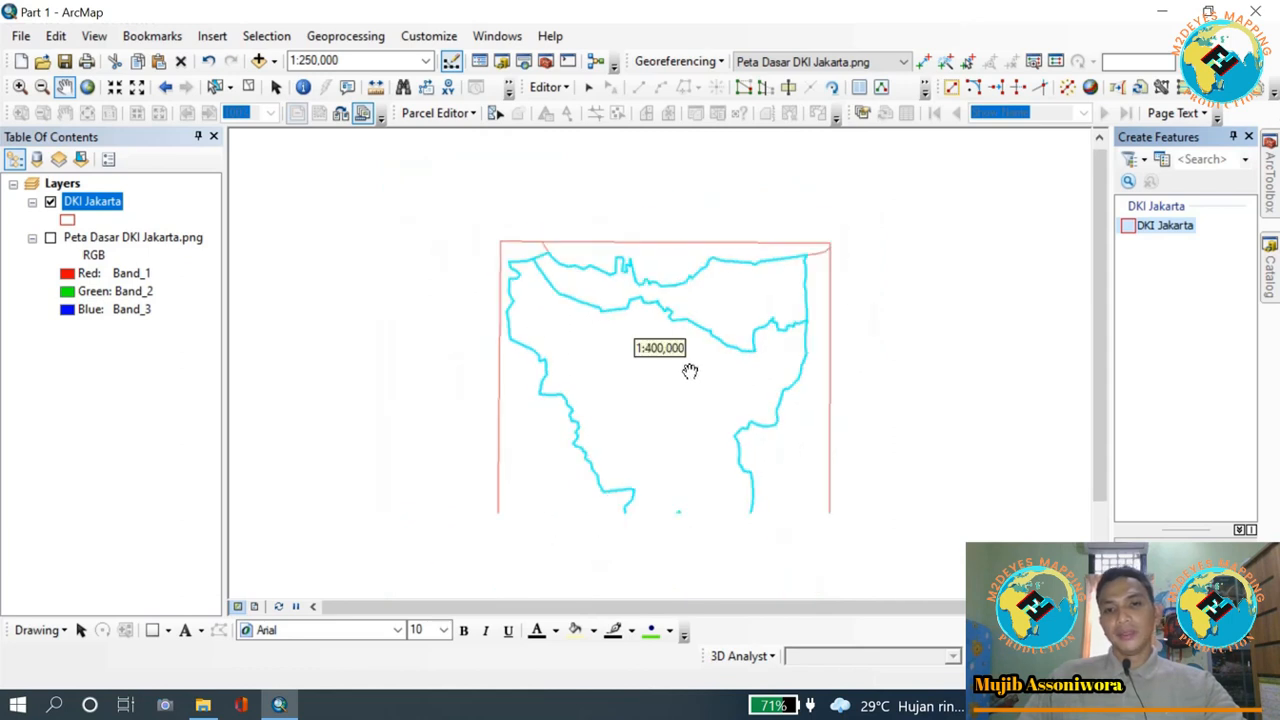
left_click_drag(901, 405, 886, 360)
scroll(612, 300, "down", 2)
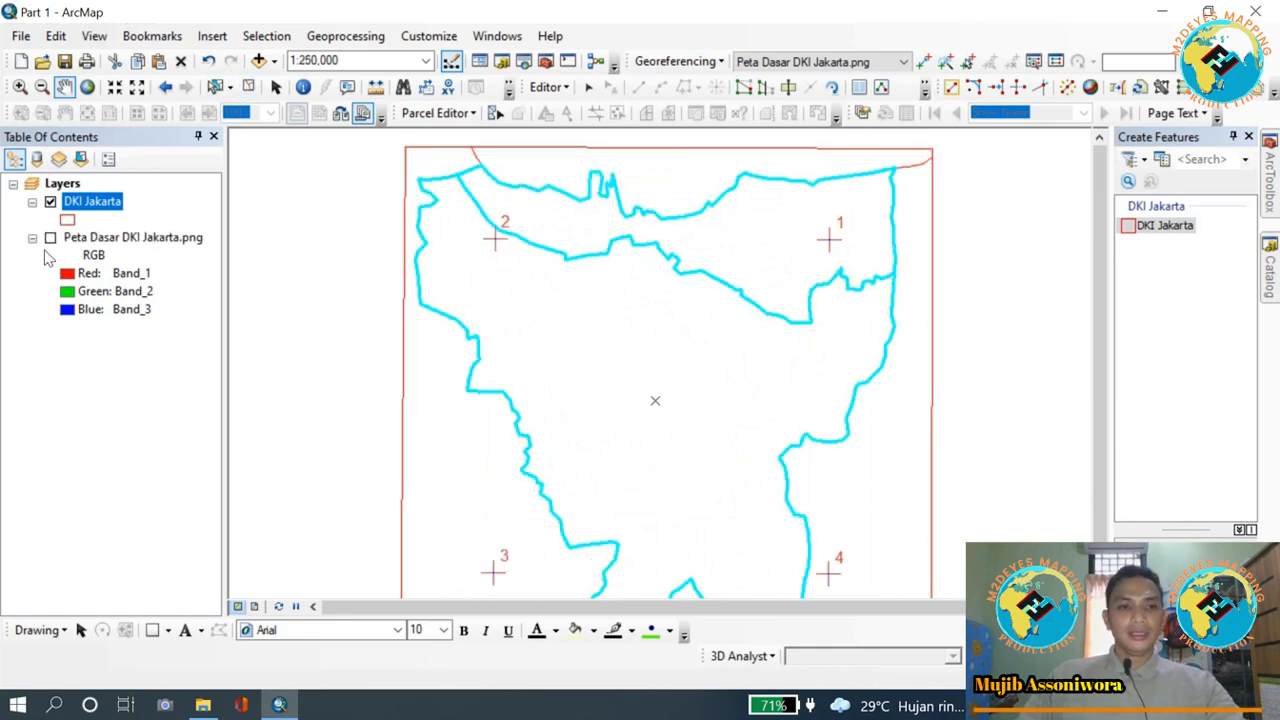
left_click(50, 238)
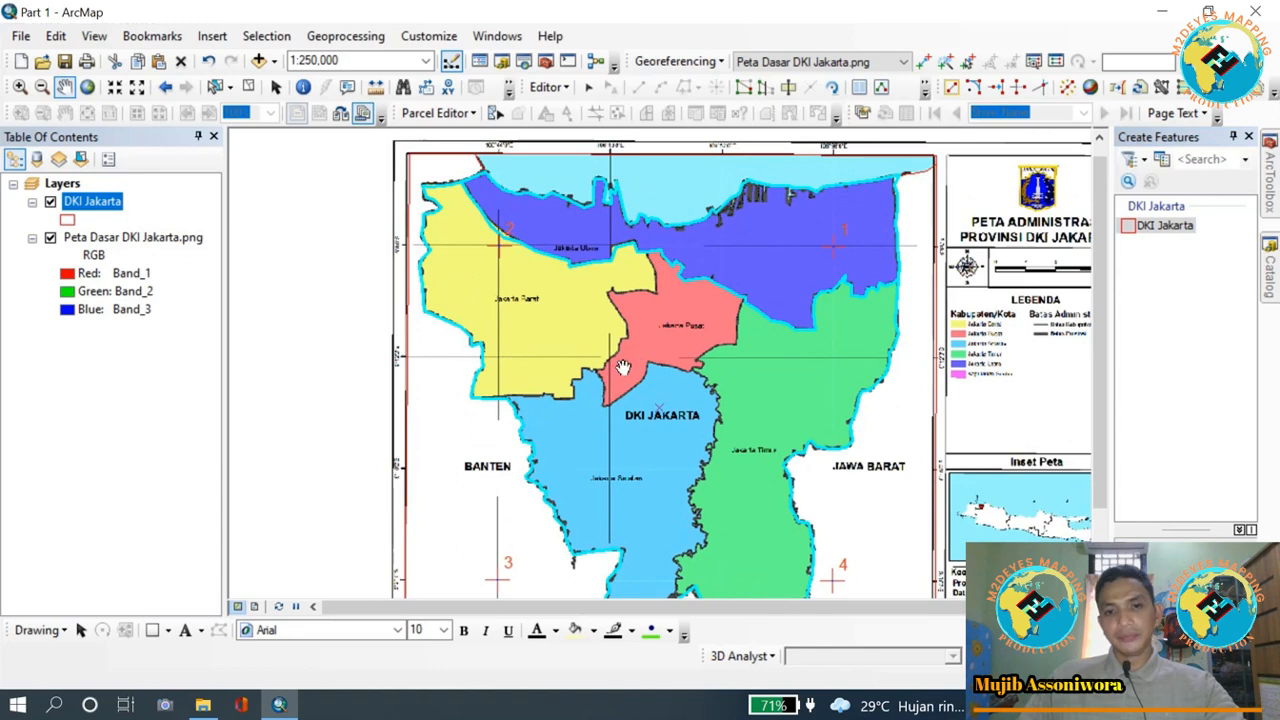
- Select the land polygon south of Jakarta Utara and start cutting it from just outside Banten's edge, east along Jakarta Barat's southern border
scroll(622, 366, "down", 2)
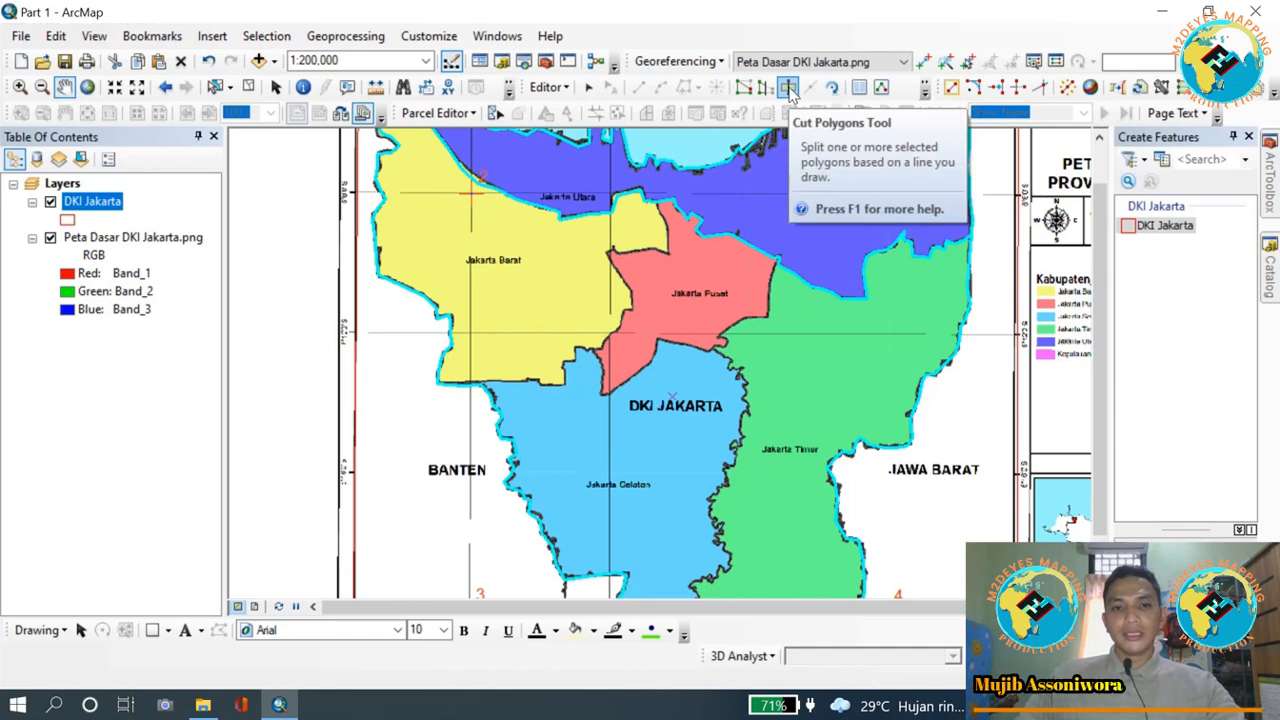
left_click(216, 87)
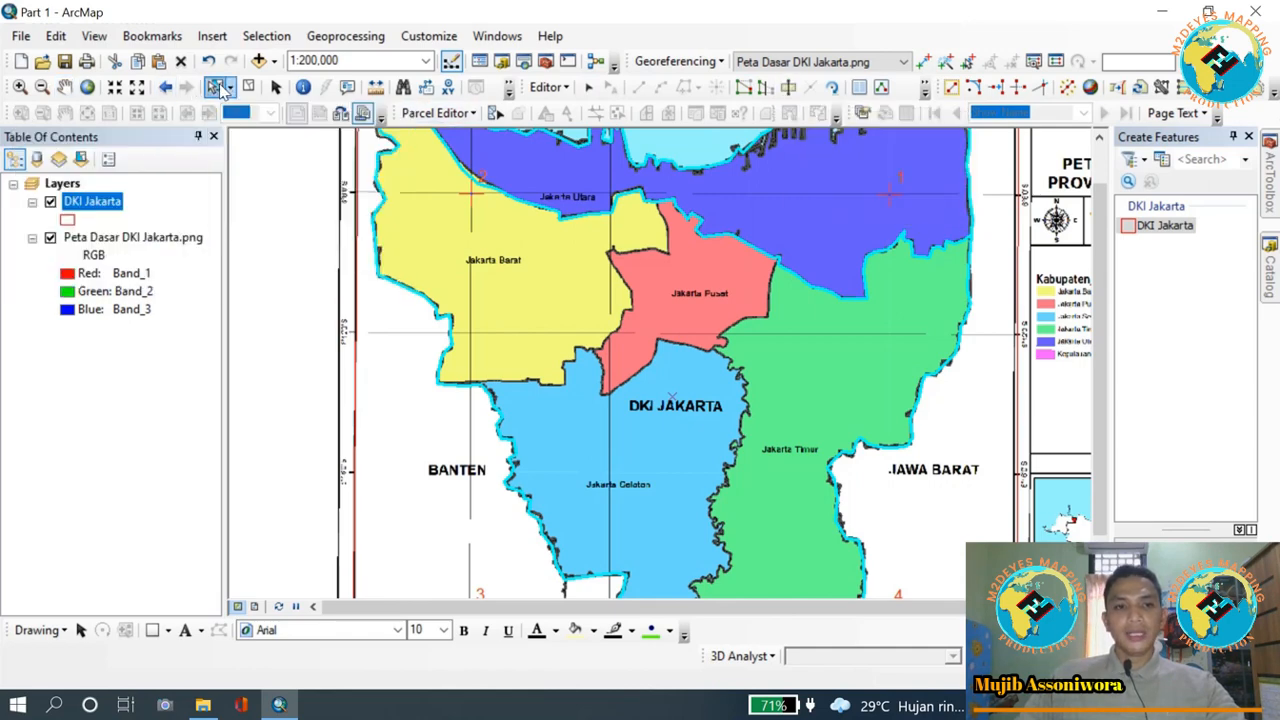
left_click(560, 303)
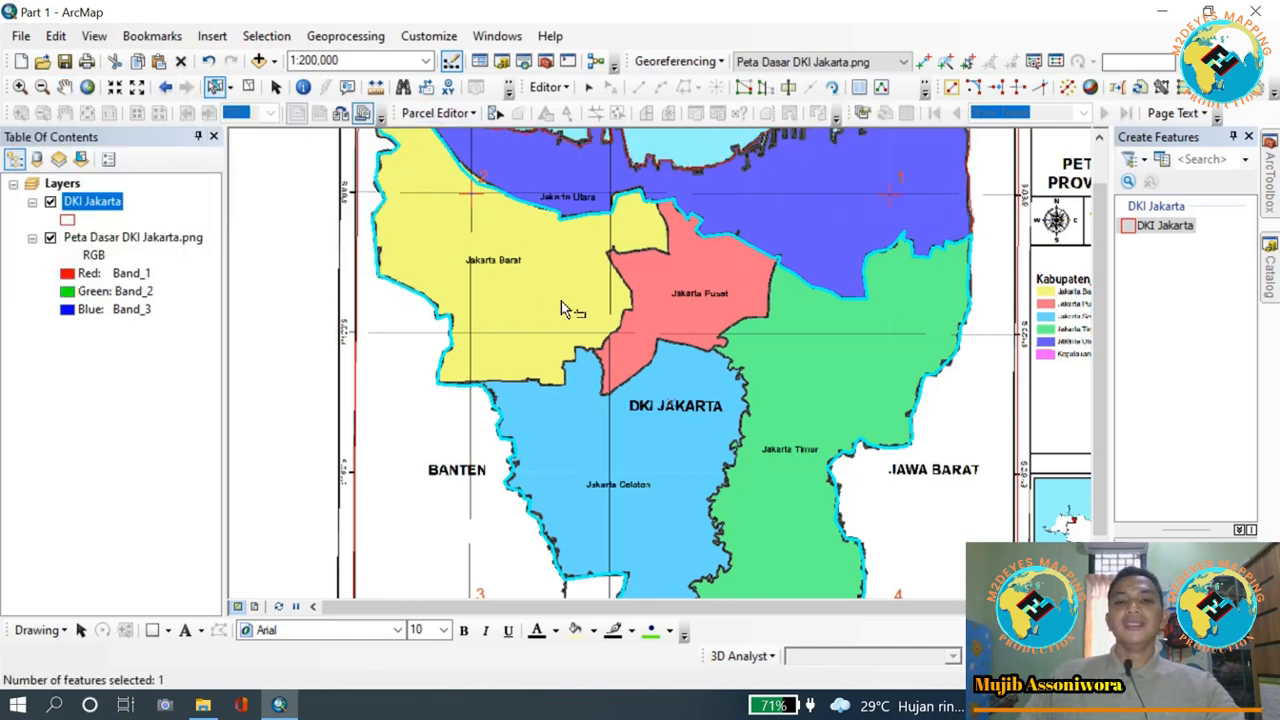
left_click(788, 87)
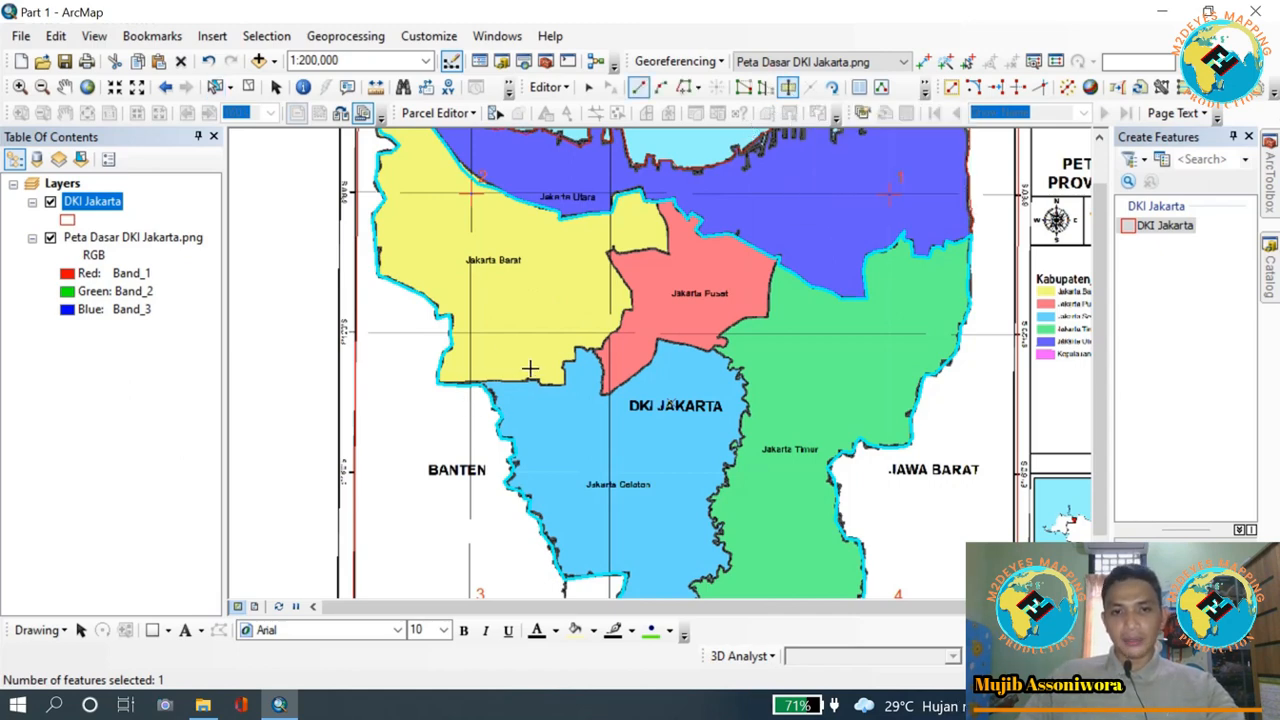
scroll(530, 370, "up", 2)
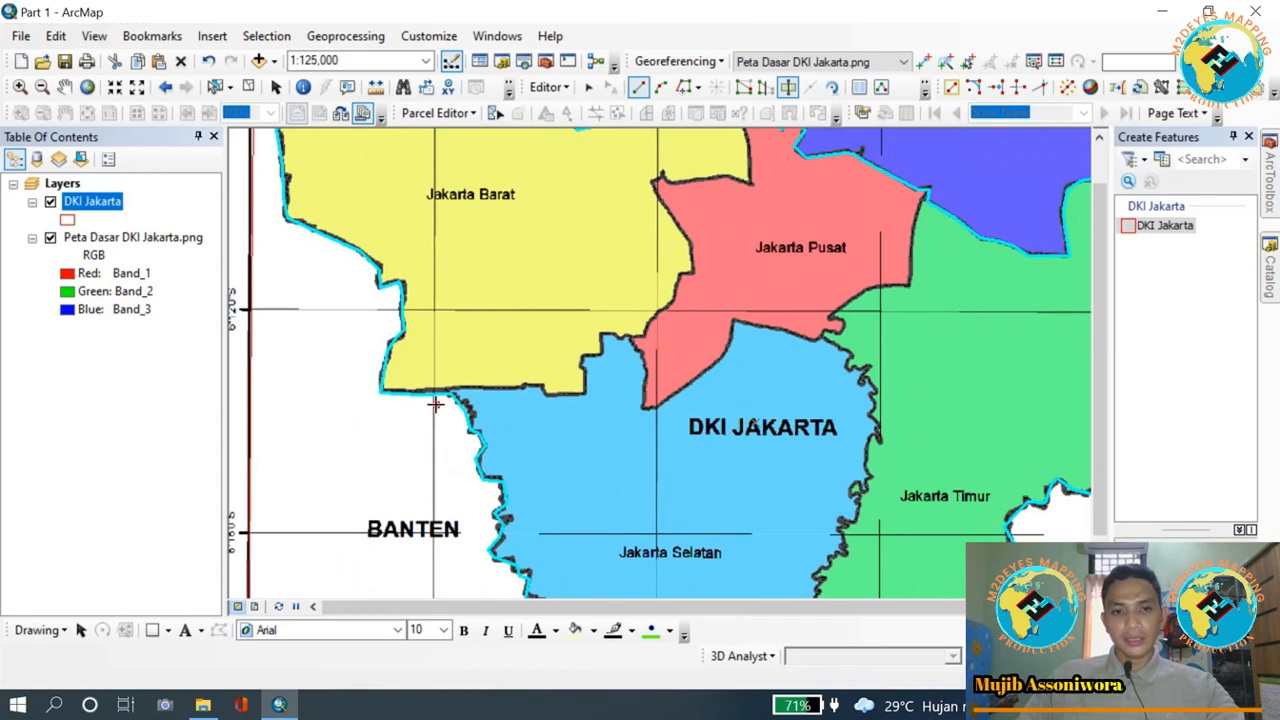
left_click(435, 404)
left_click(451, 392)
left_click(480, 383)
left_click(525, 385)
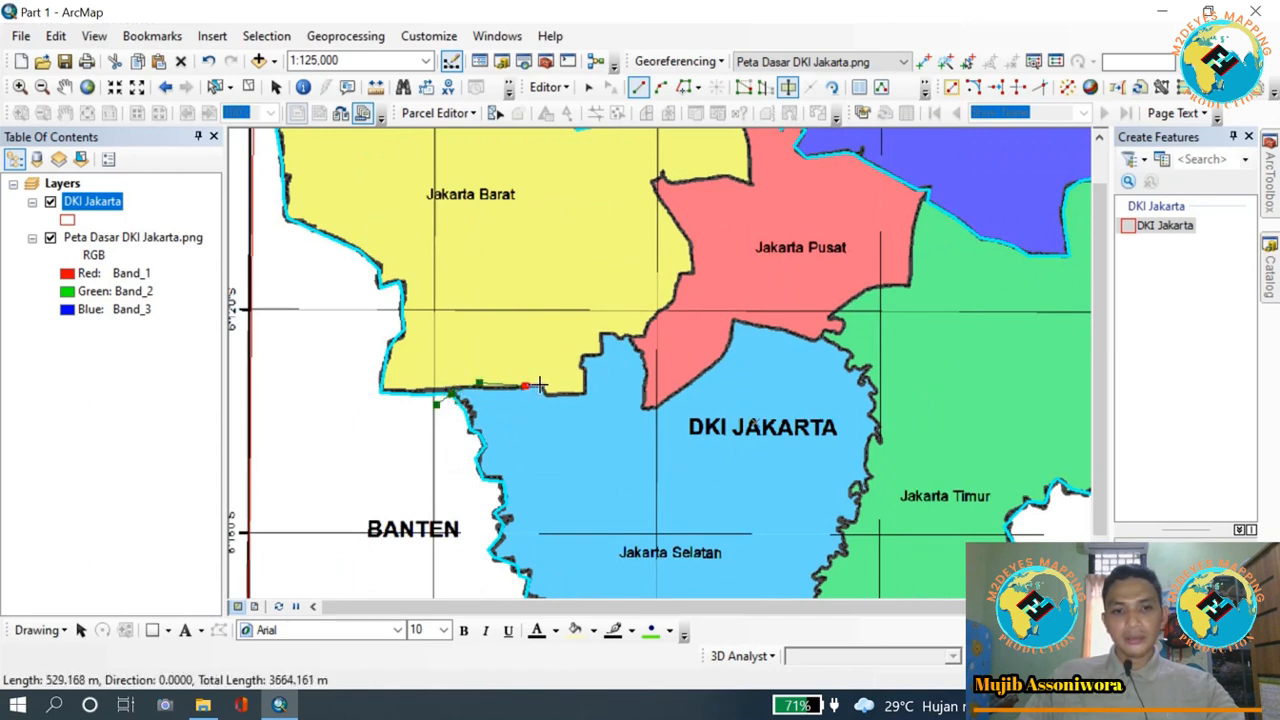
- Carry the cut line around Jakarta Barat's southeastern corner and north along its border with Jakarta Pusat to the northeastern pocket
left_click(541, 386)
left_click(548, 396)
left_click(583, 396)
left_click(583, 369)
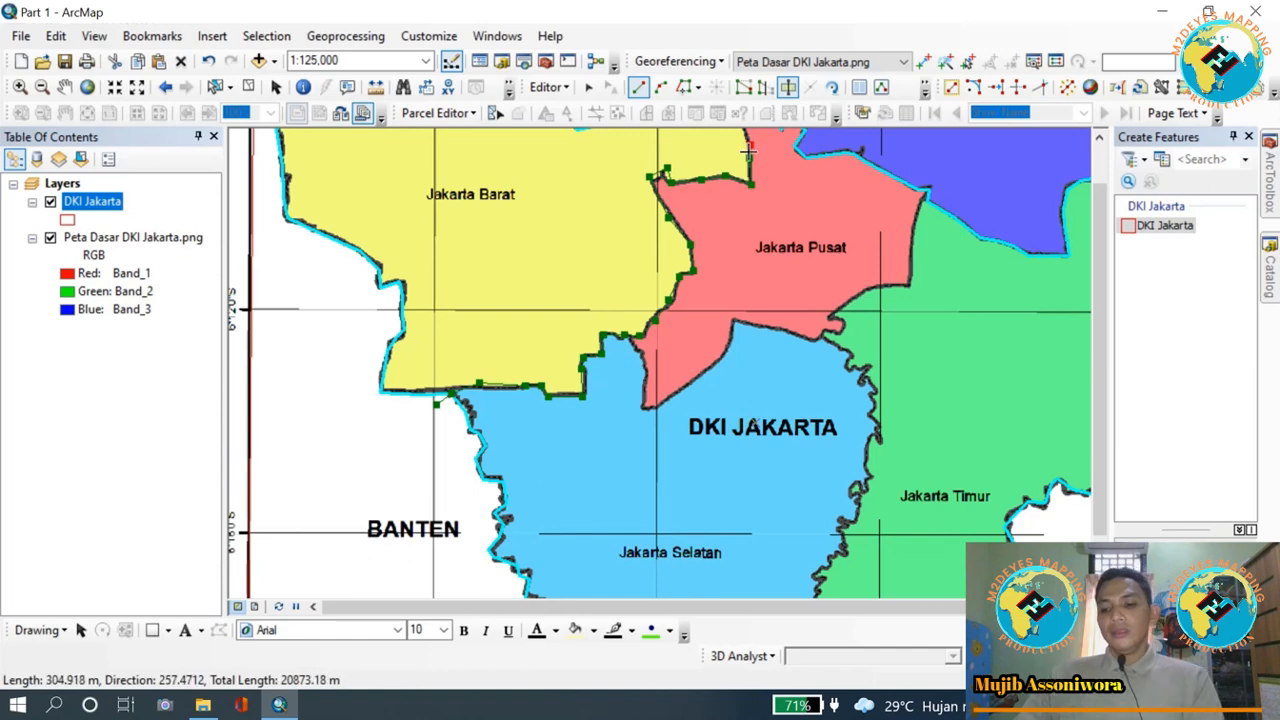
- Trace the last stretch of the Jakarta Barat–Jakarta Pusat border north and finish the cut just inside Jakarta Utara
key("Up")
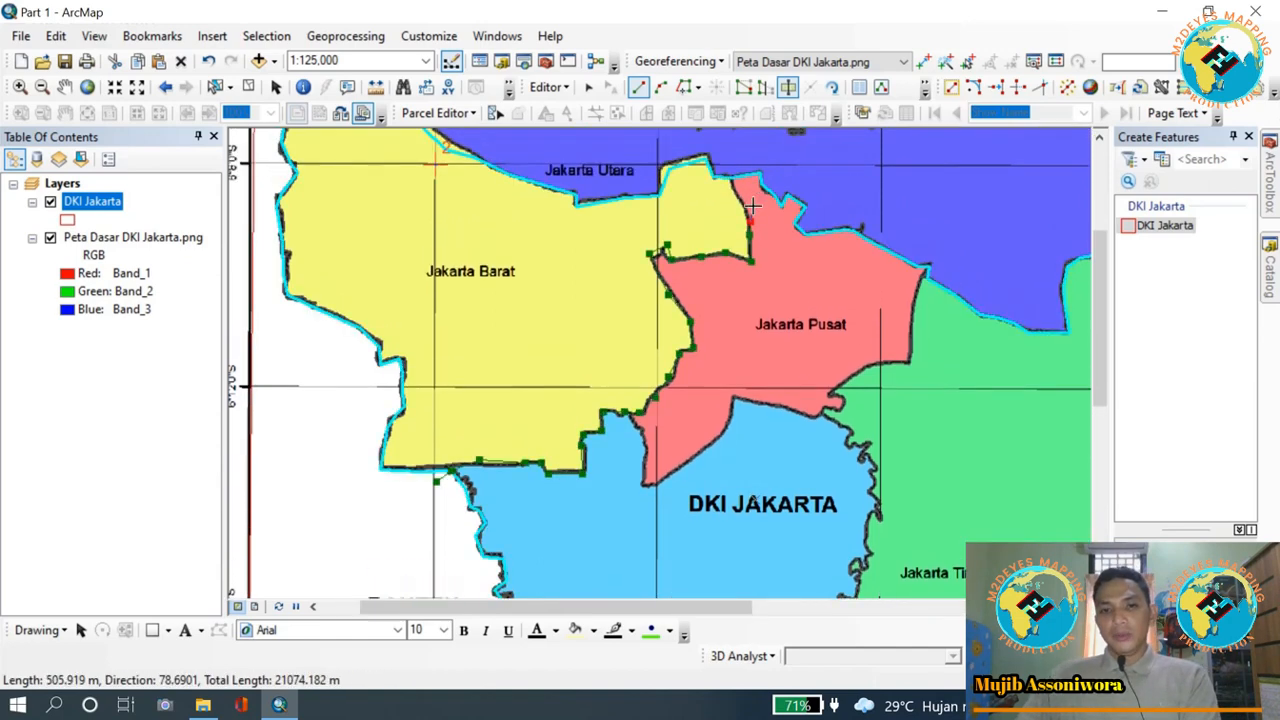
key("Up")
left_click(741, 215)
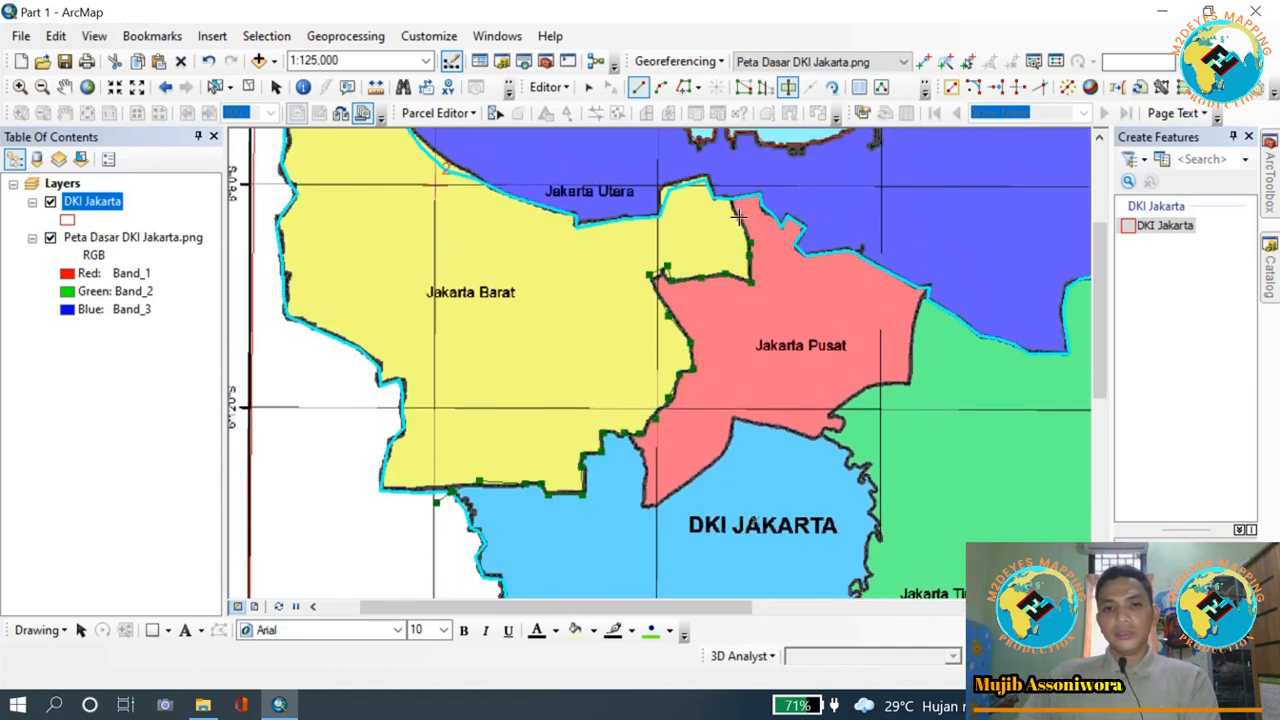
left_click(731, 199)
double_click(732, 179)
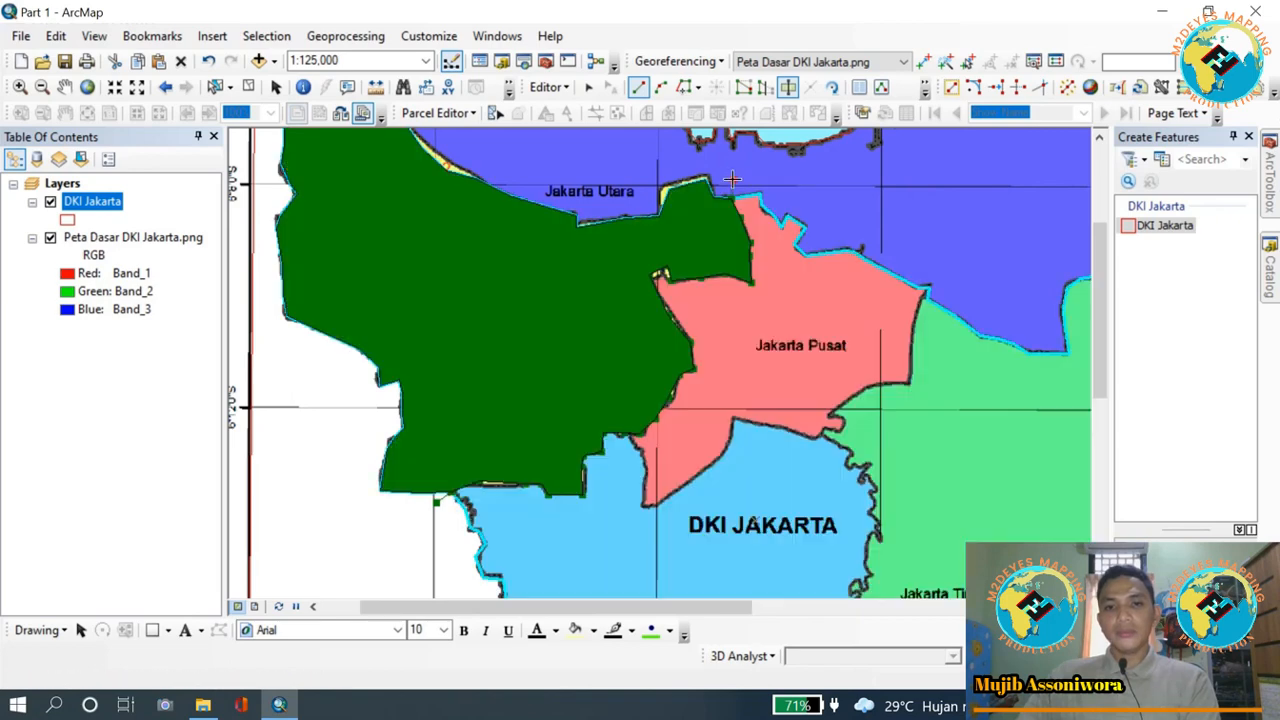
- Select the polygon covering Jakarta Pusat, Selatan and Timur and start cutting it from inside Jakarta Barat, down Jakarta Pusat's southwestern border
scroll(636, 332, "down", 2)
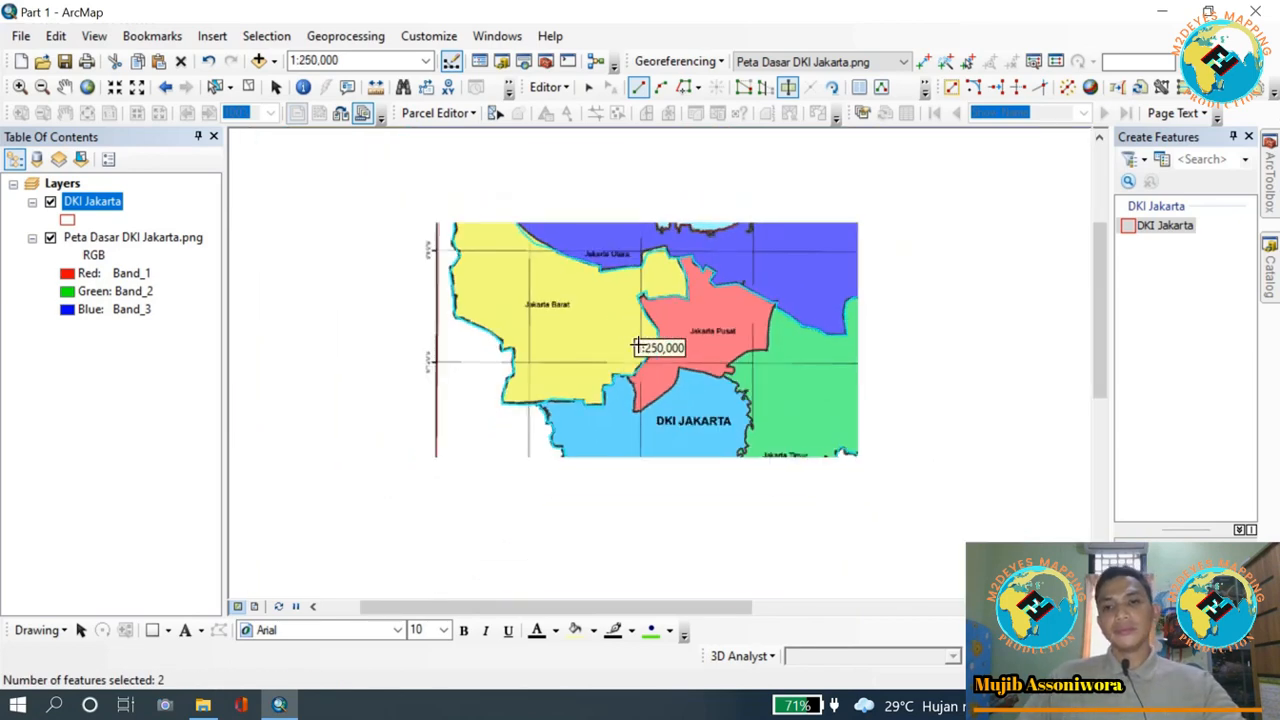
left_click(64, 87)
left_click_drag(757, 323, 695, 286)
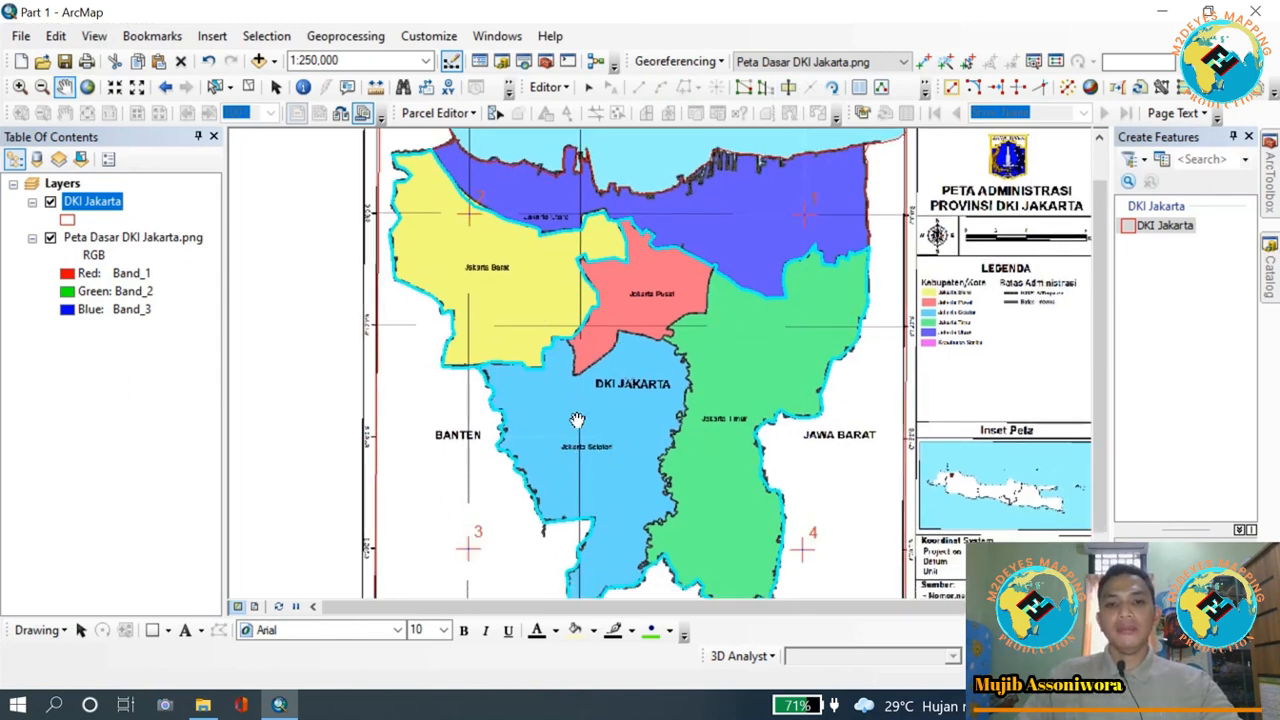
left_click_drag(614, 465, 586, 449)
left_click_drag(620, 400, 600, 377)
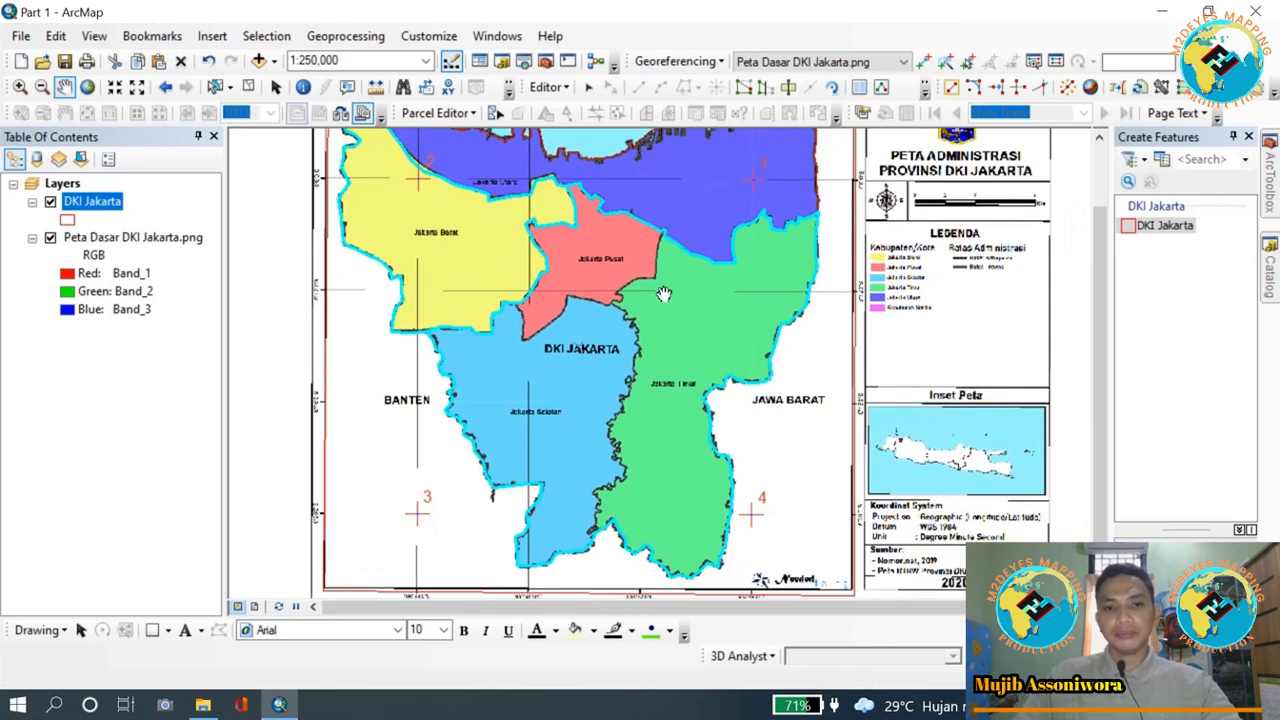
left_click(214, 86)
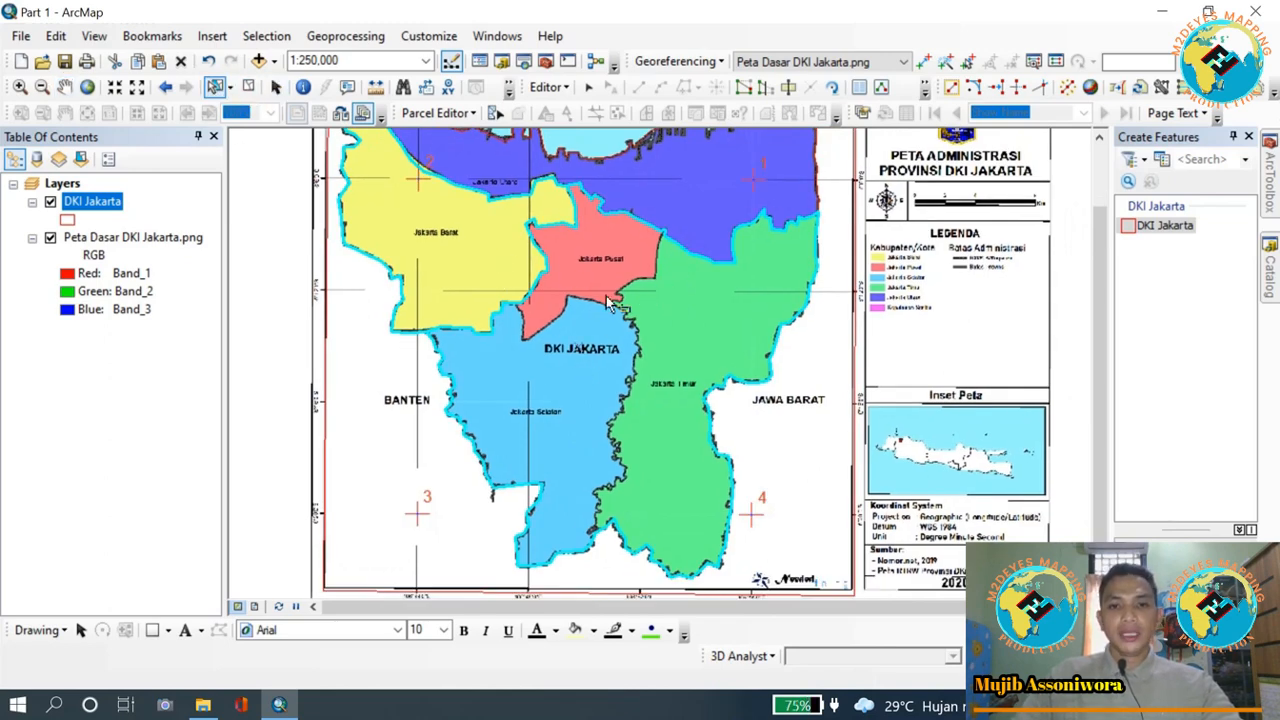
left_click(608, 300)
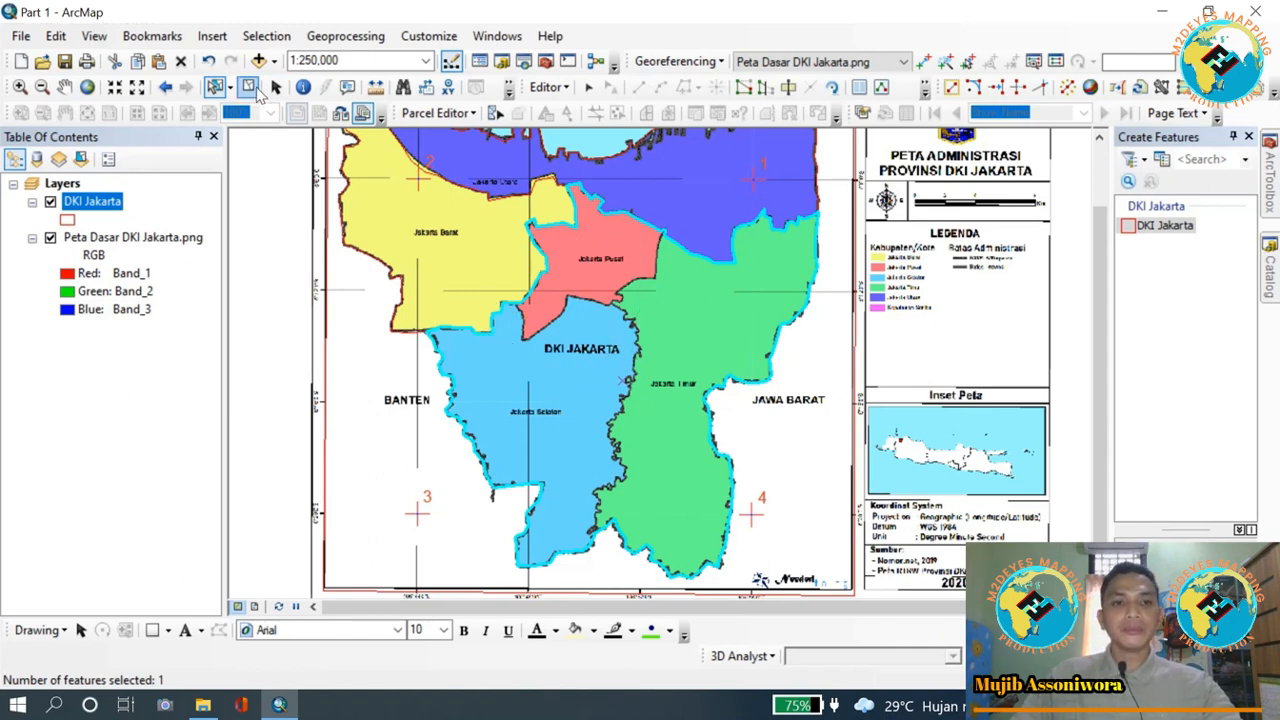
left_click(788, 87)
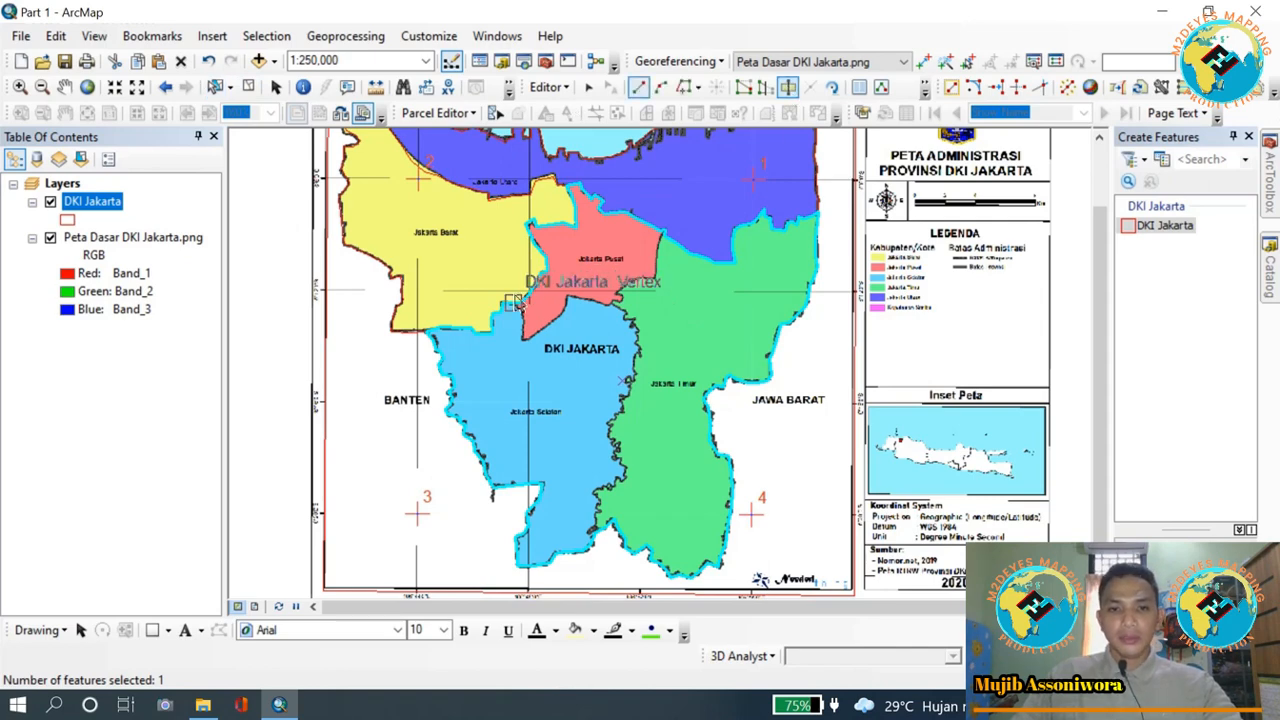
left_click(512, 300)
scroll(518, 310, "up", 3)
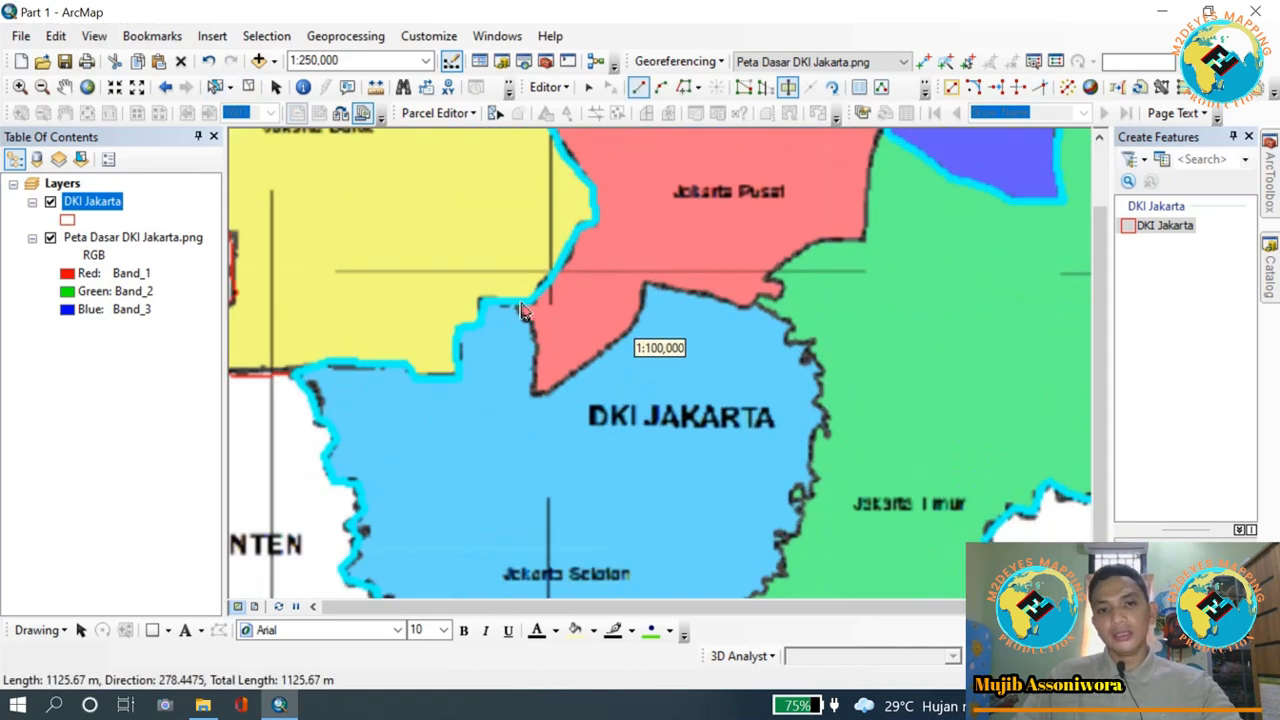
left_click(516, 304)
left_click(533, 333)
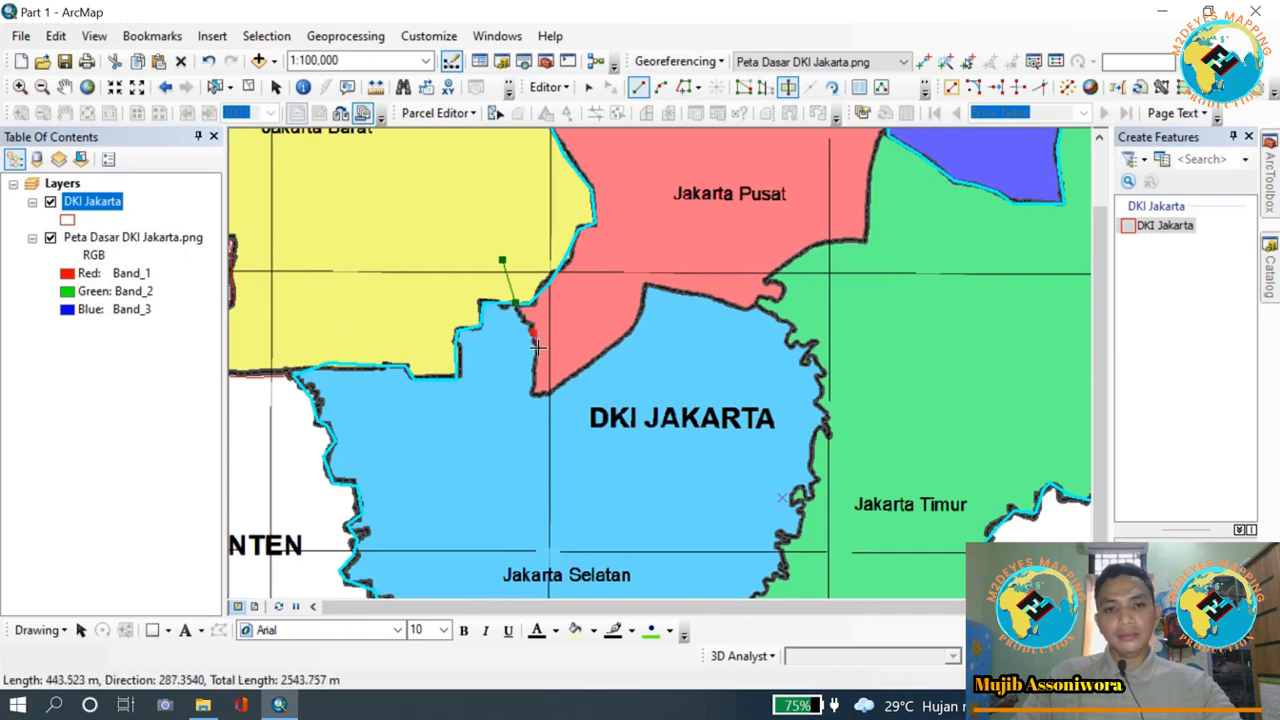
- Trace the cut line around Jakarta Pusat's southwestern tip and northeast along its border with Jakarta Selatan
left_click(537, 352)
left_click(528, 388)
left_click(544, 397)
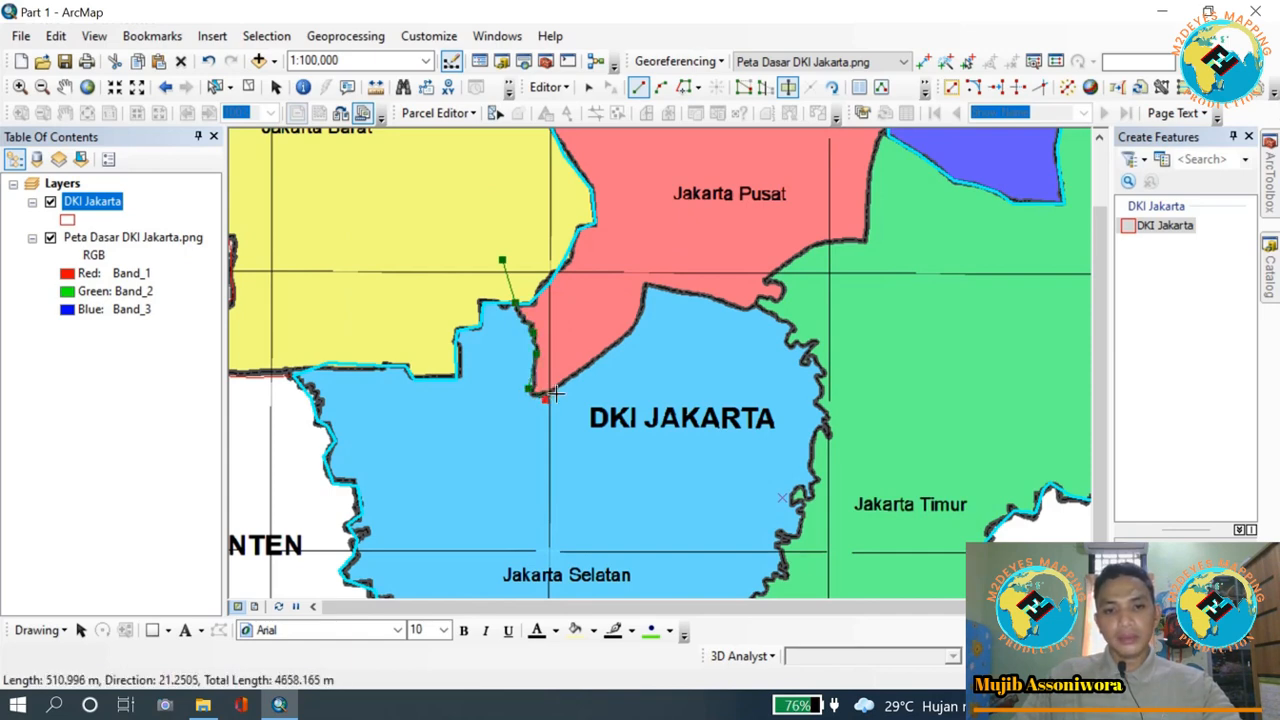
left_click(568, 388)
left_click(597, 362)
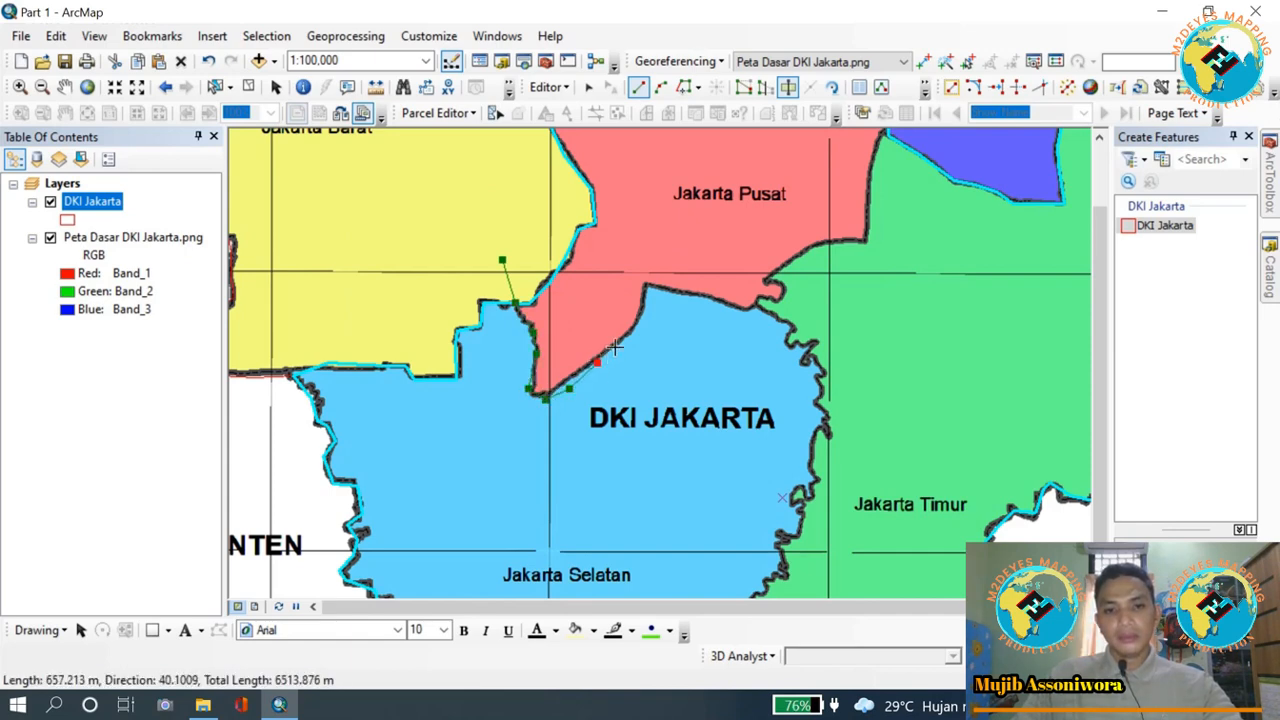
- Continue the cut line east along the Jakarta Pusat–Jakarta Selatan border and around Jakarta Pusat's southeastern nub
left_click(648, 285)
left_click(692, 292)
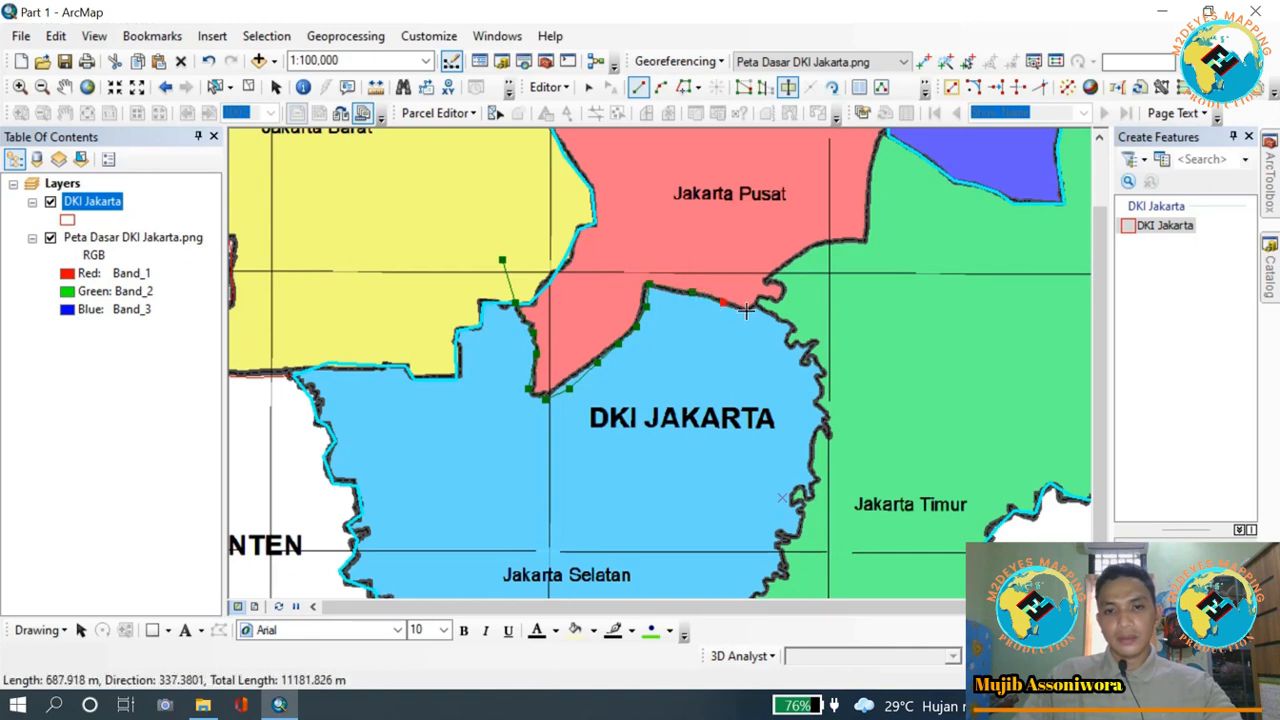
left_click(747, 311)
left_click(765, 297)
left_click(770, 285)
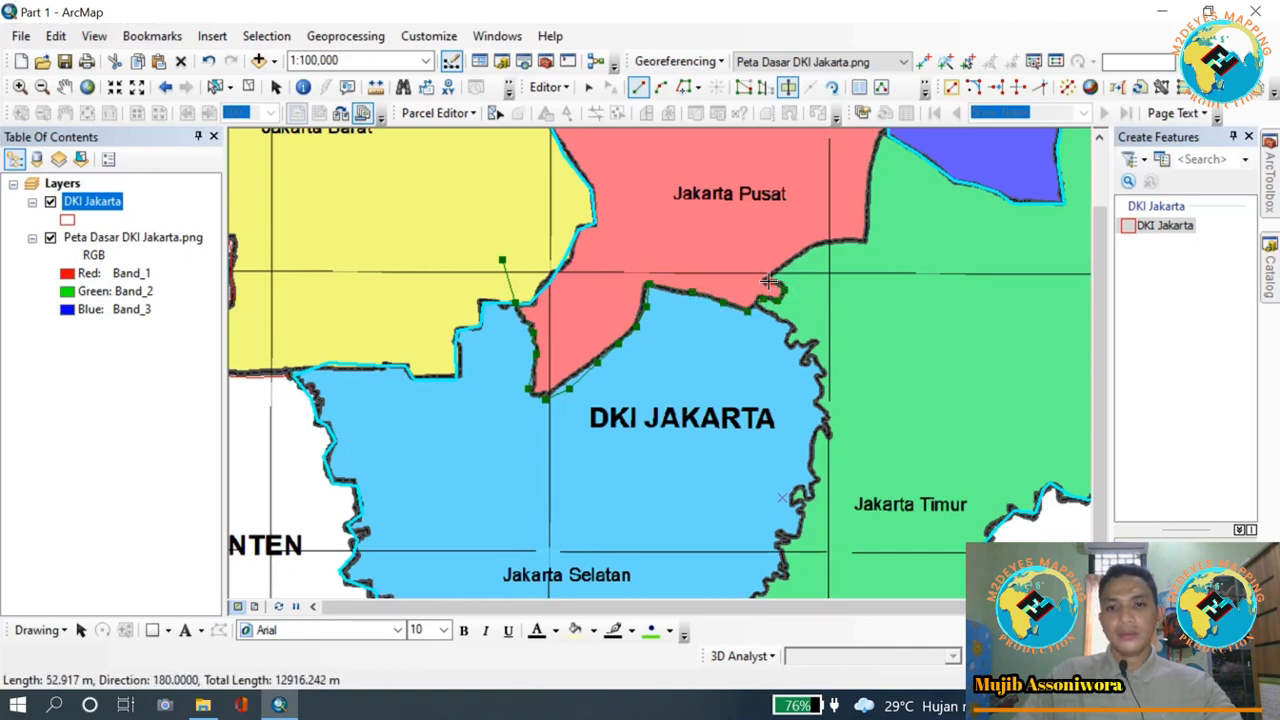
- Trace the Jakarta Pusat–Jakarta Timur border northeast and north, and finish the cut just inside Jakarta Utara
left_click(785, 268)
left_click(813, 248)
left_click(845, 243)
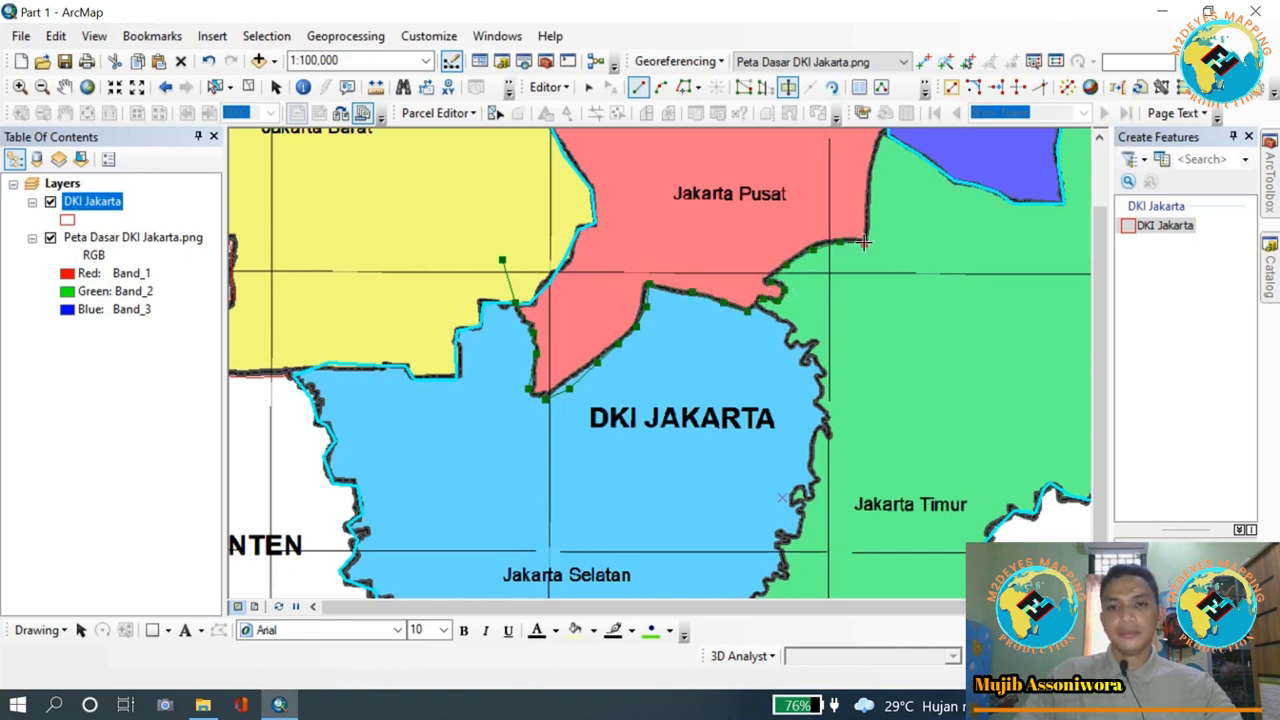
left_click(867, 188)
left_click(875, 146)
key("Up")
key("Up")
key("Up")
key("Up")
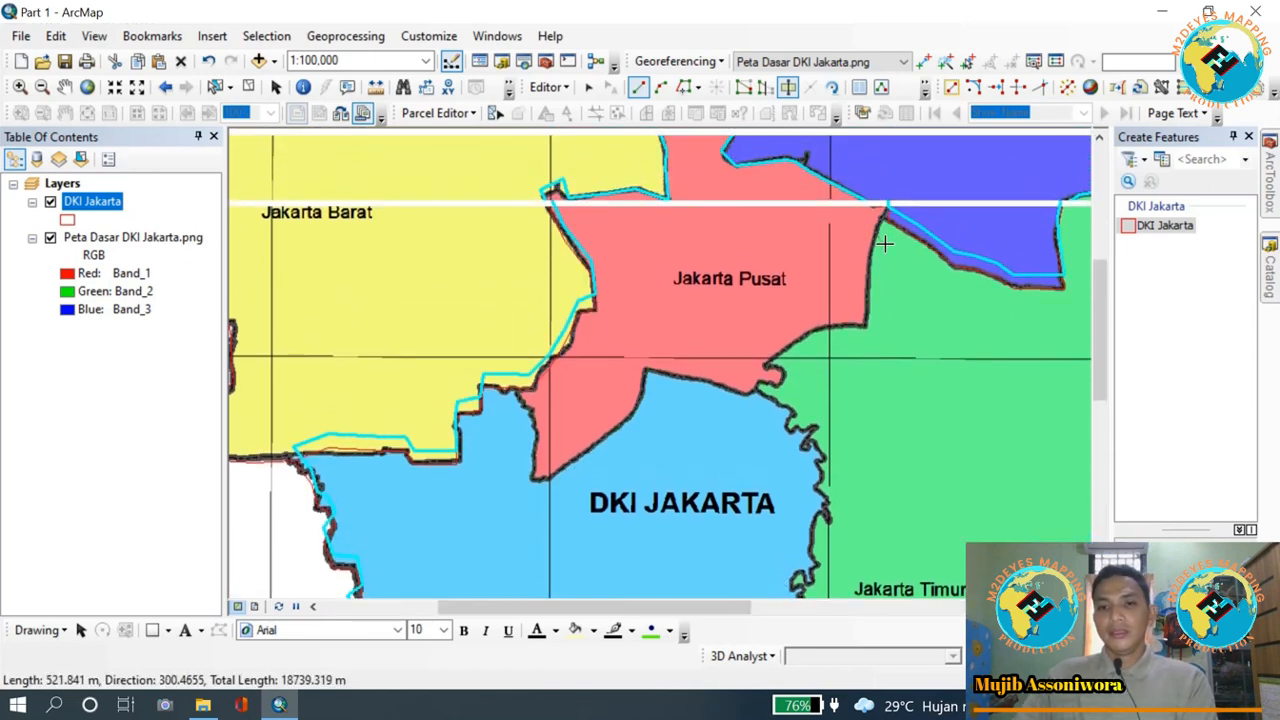
key("Up")
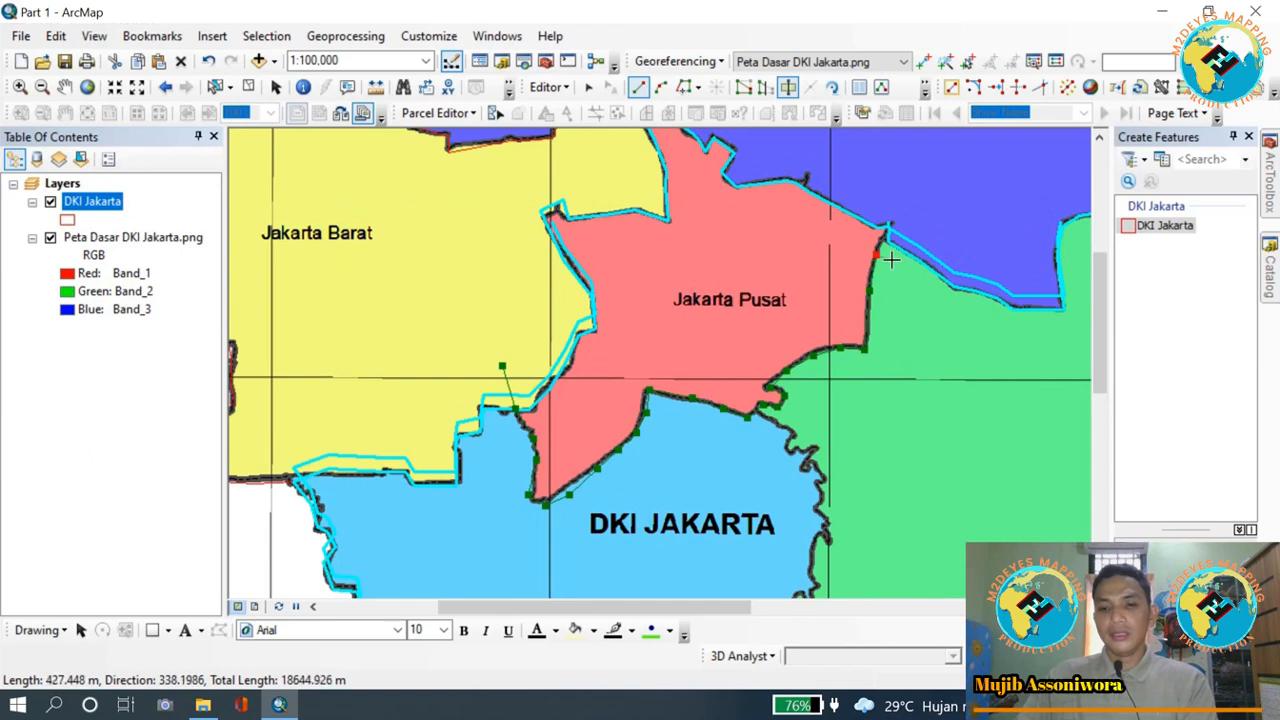
left_click(889, 228)
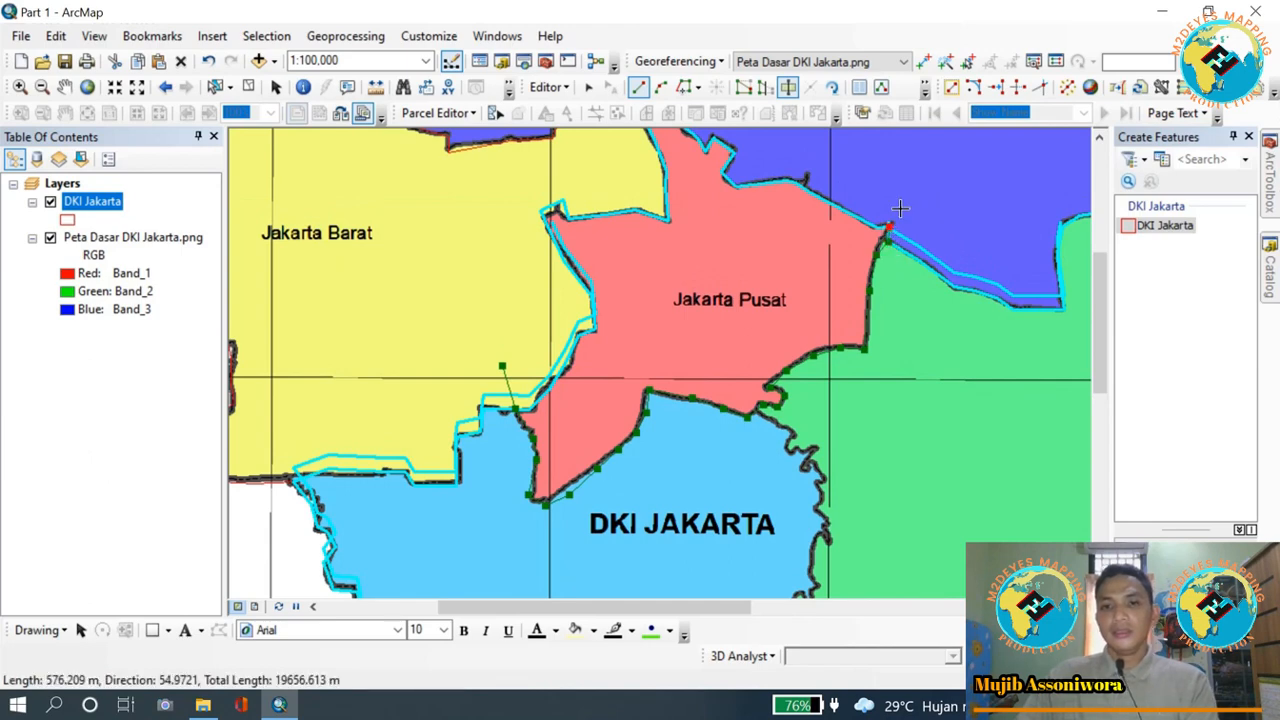
double_click(900, 208)
- Select the polygon covering Jakarta Selatan and Timur and start cutting it from the gap outside the southern end of their shared border
scroll(653, 221, "up", 2)
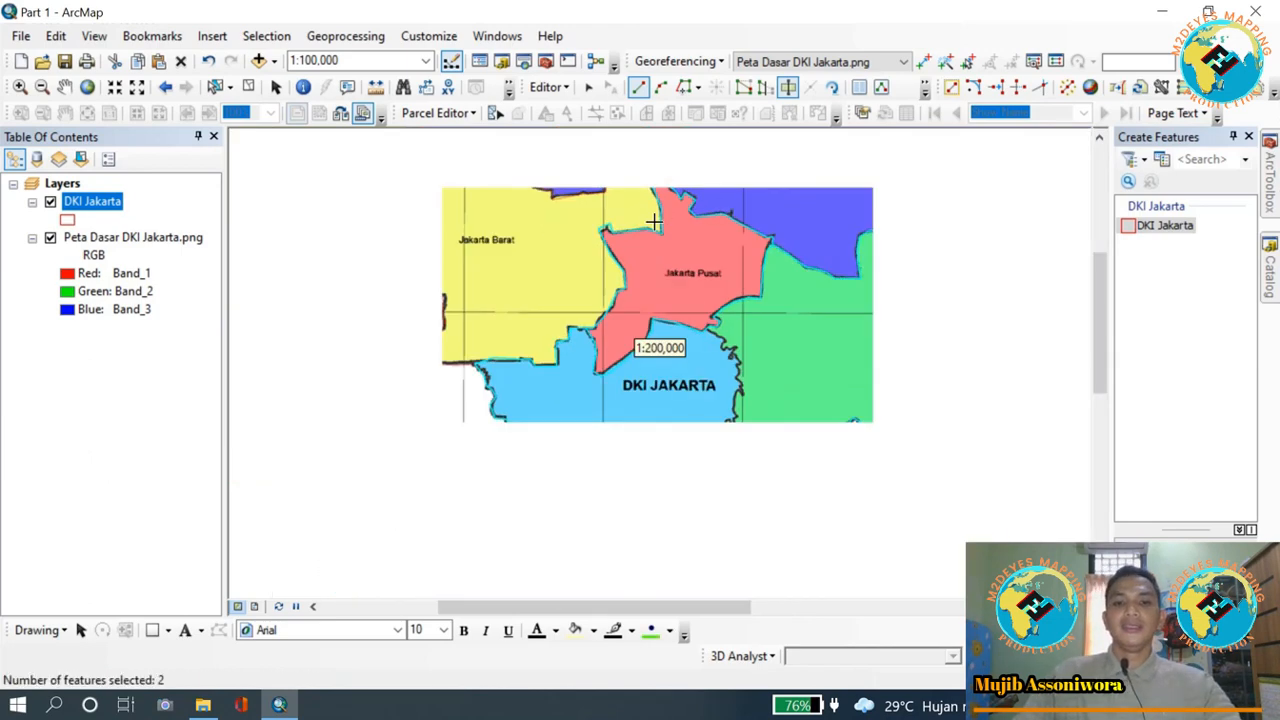
left_click(215, 87)
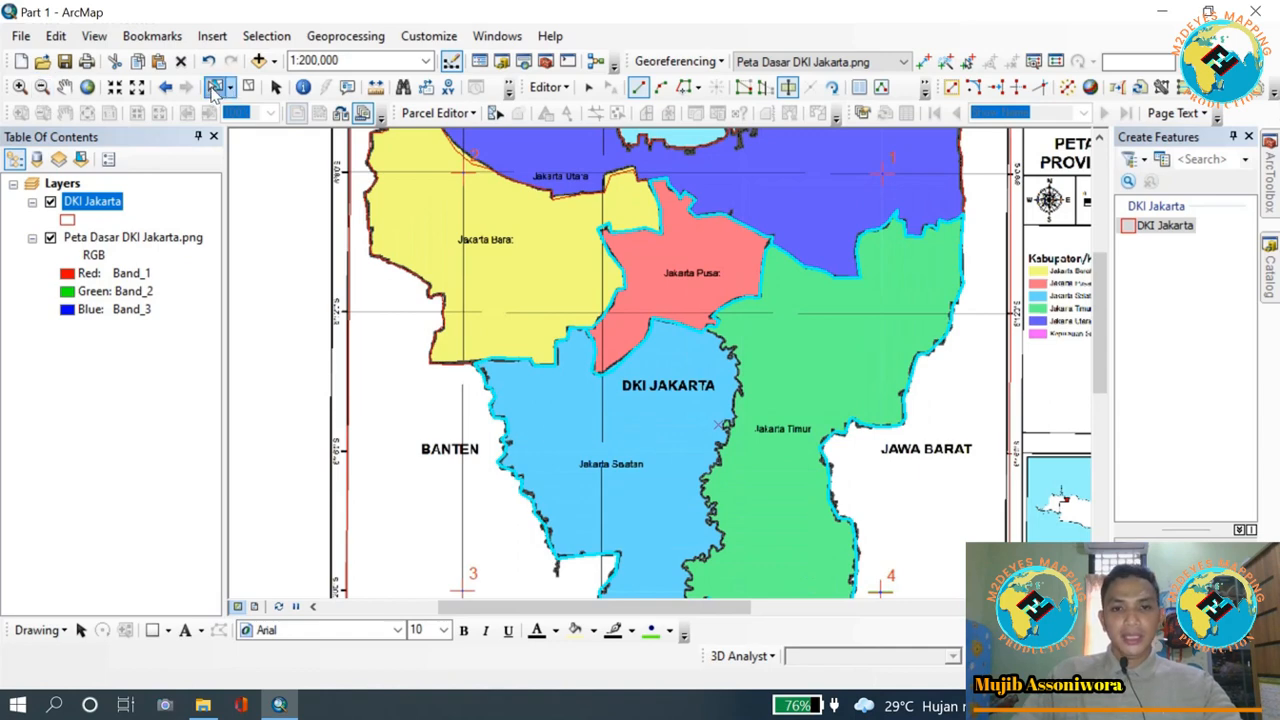
left_click(686, 416)
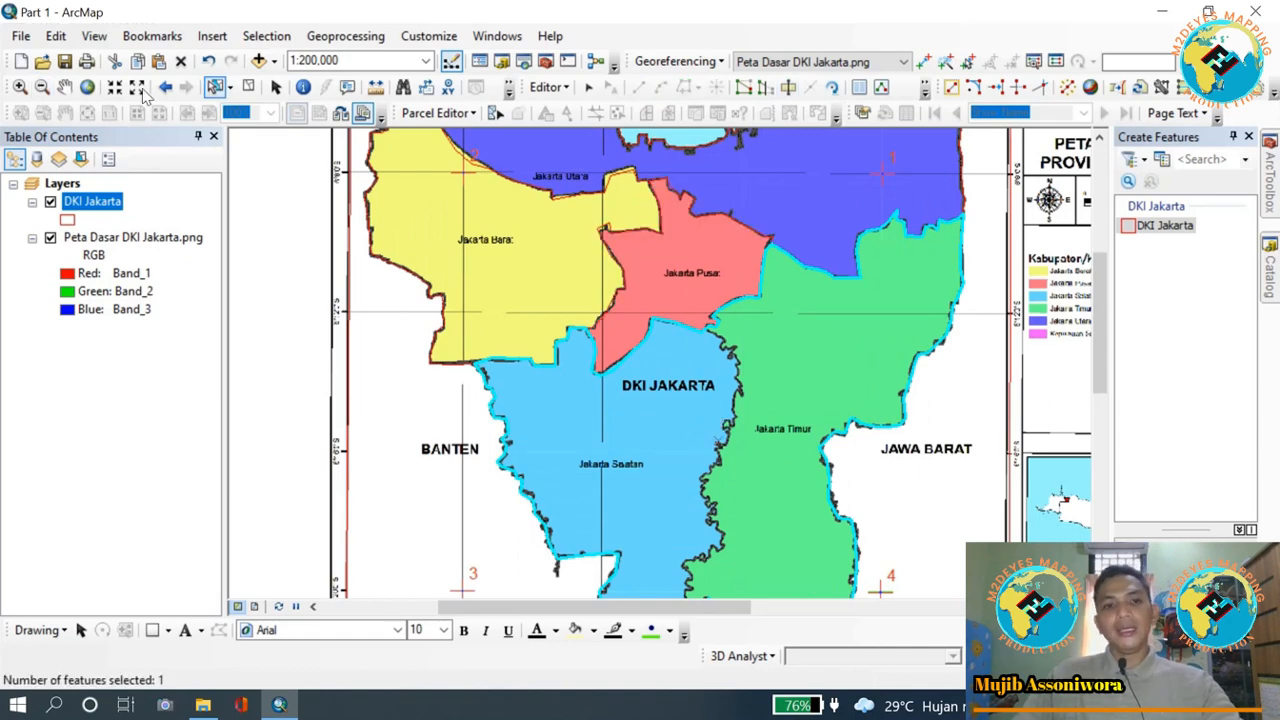
left_click(64, 88)
left_click_drag(686, 414, 600, 320)
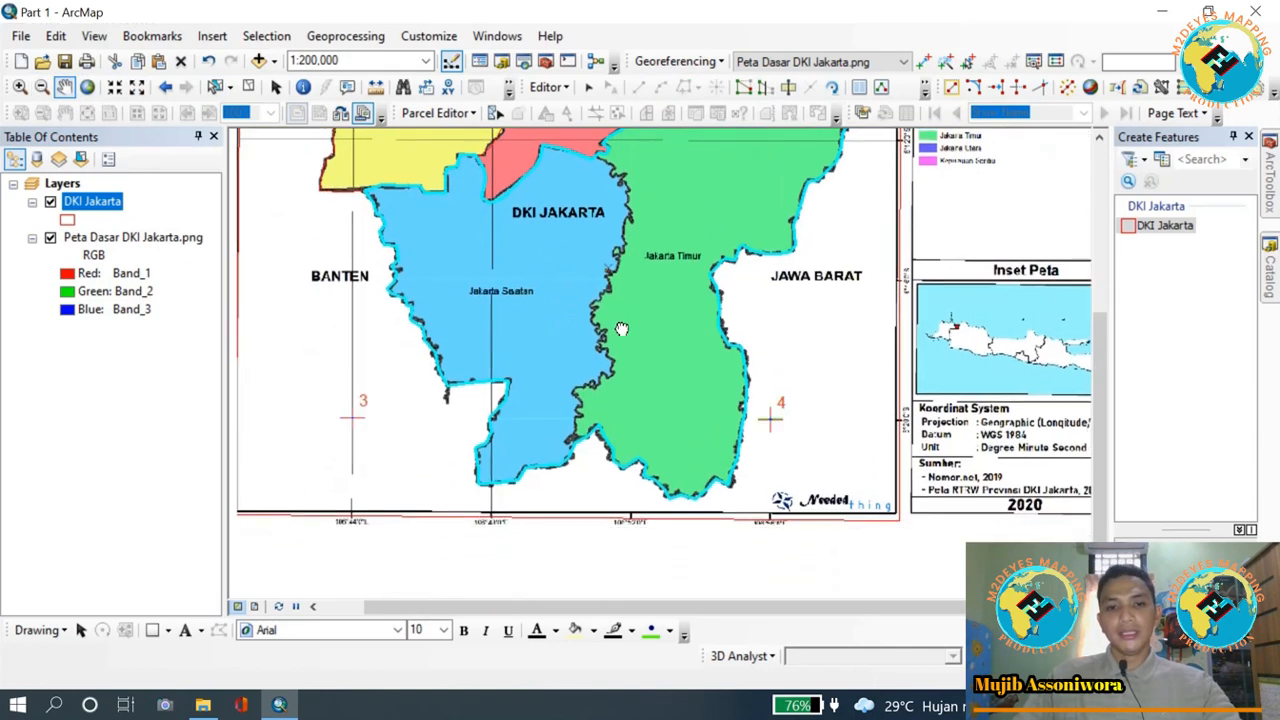
left_click(789, 89)
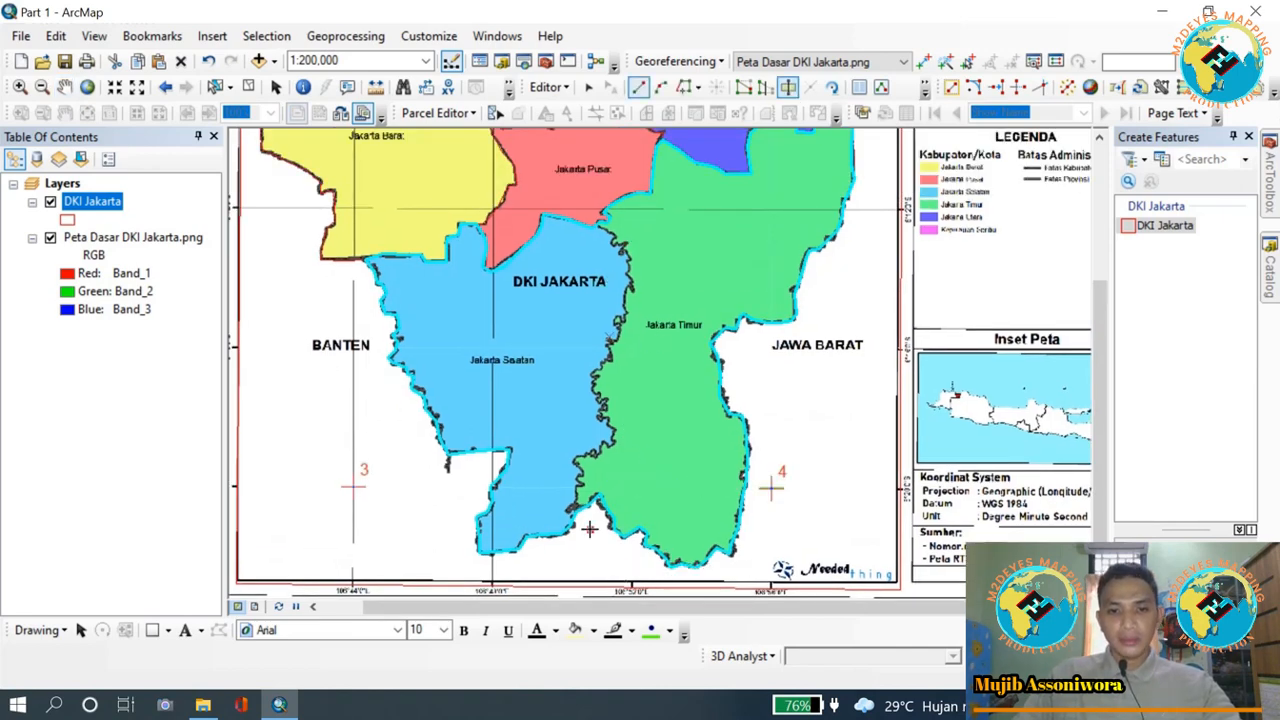
left_click(589, 530)
left_click(575, 511)
left_click(577, 497)
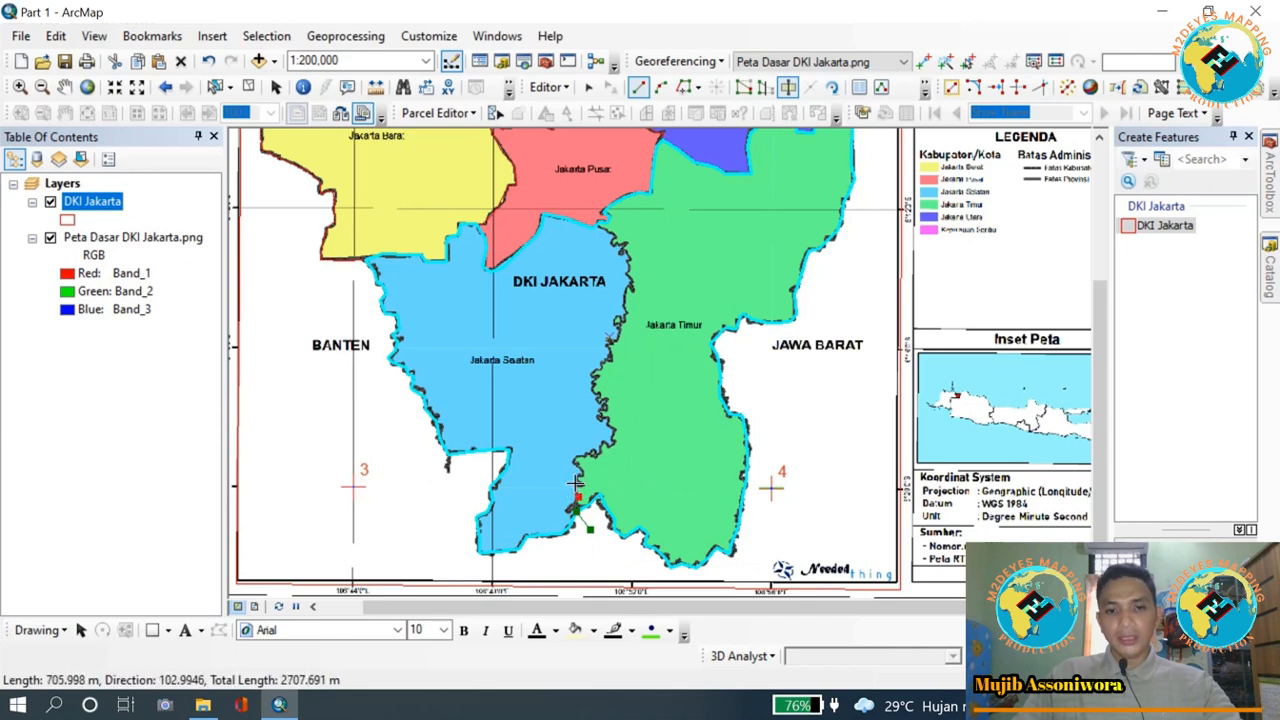
- Trace the winding Jakarta Selatan–Jakarta Timur border north and finish the cut just inside Jakarta Pusat
scroll(575, 483, "up", 5)
left_click(580, 497)
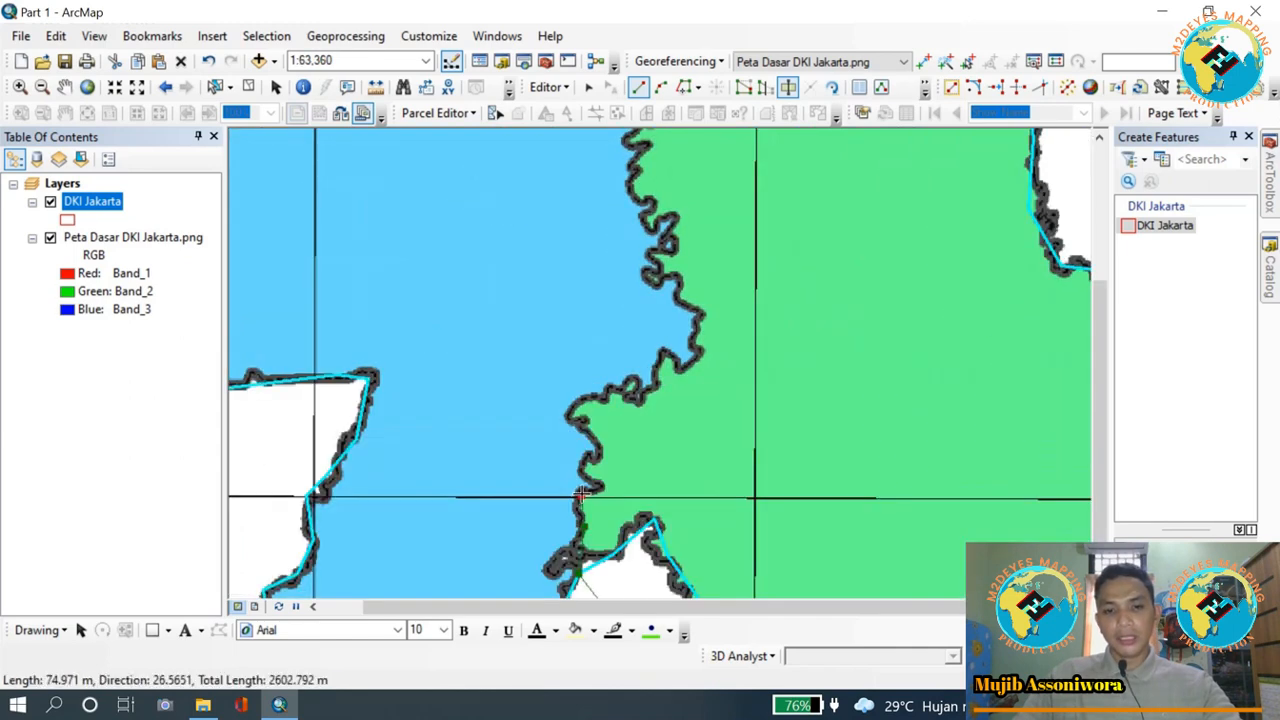
left_click(597, 490)
left_click(582, 473)
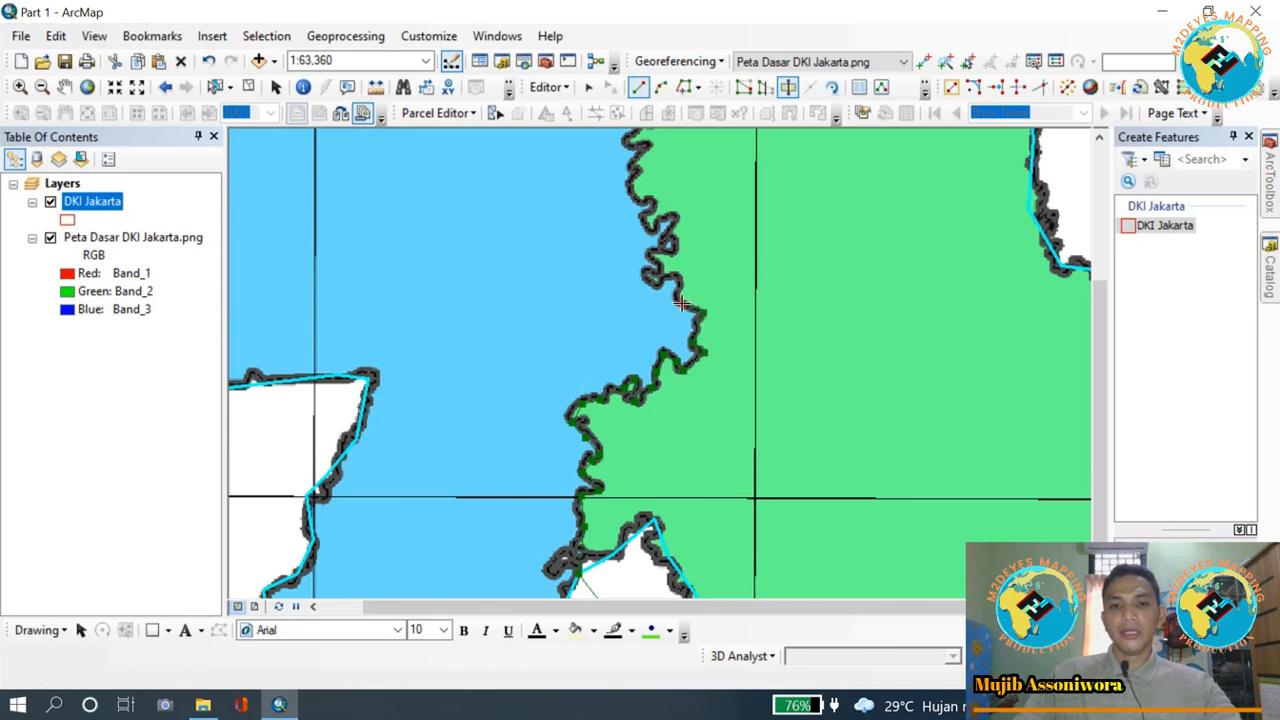
left_click(667, 240)
left_click(671, 215)
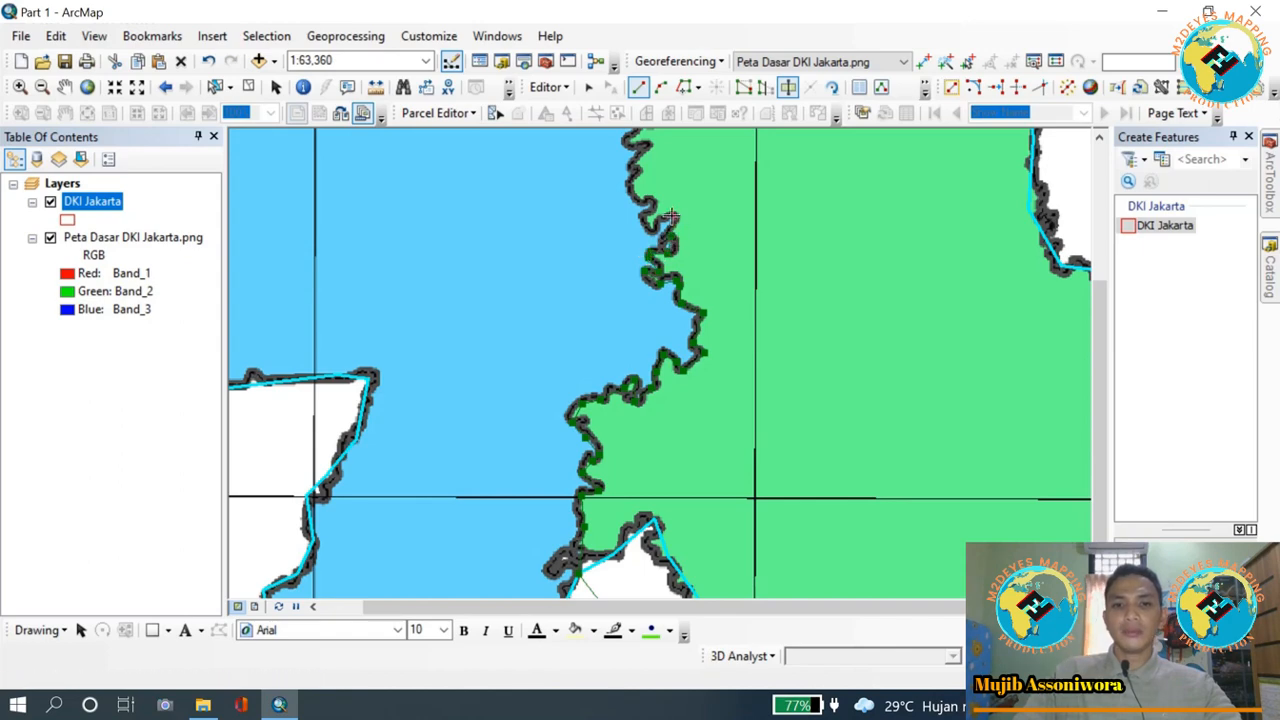
left_click(656, 227)
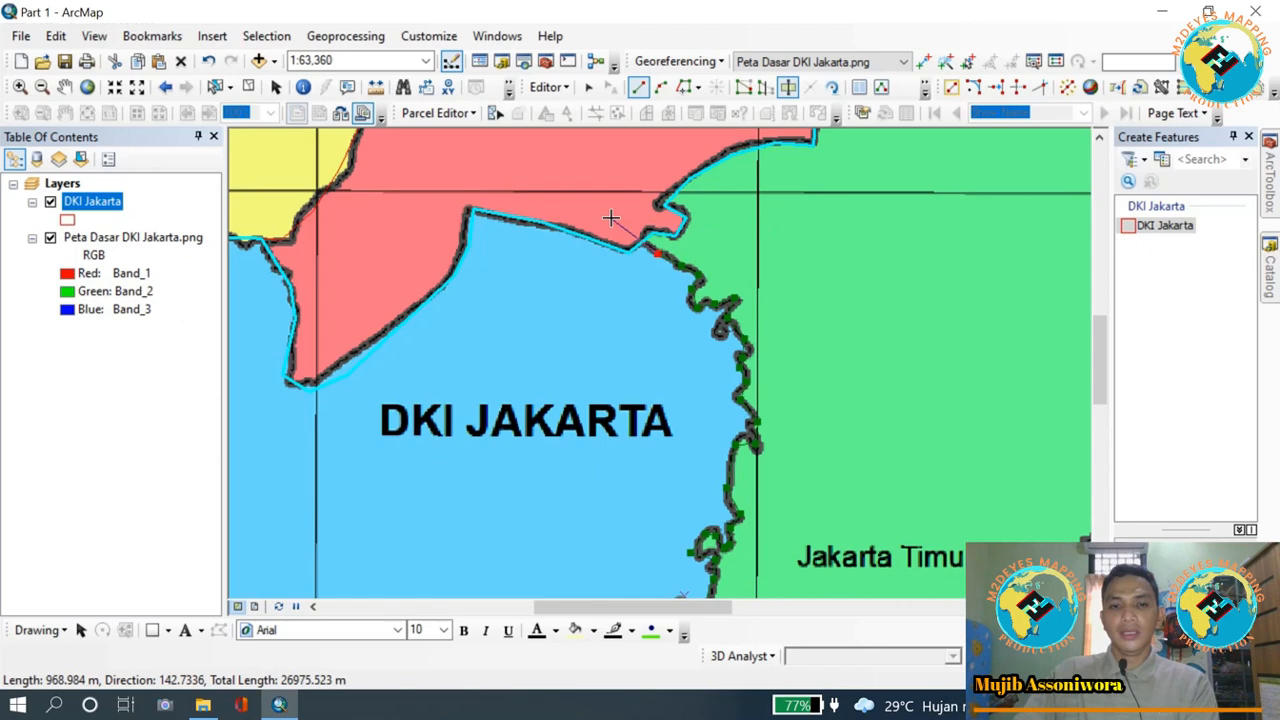
double_click(611, 217)
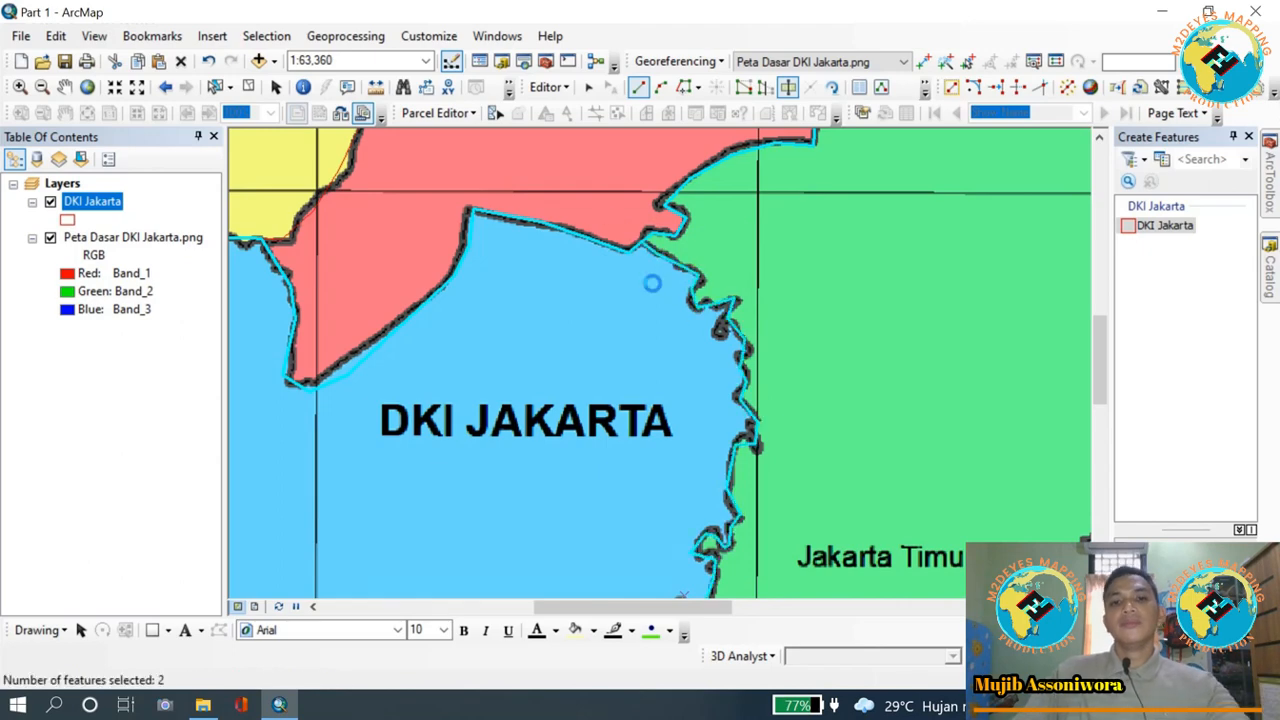
- Hide the Peta Dasar DKI Jakarta.png base map and clear the selected polygons
scroll(652, 285, "down", 3)
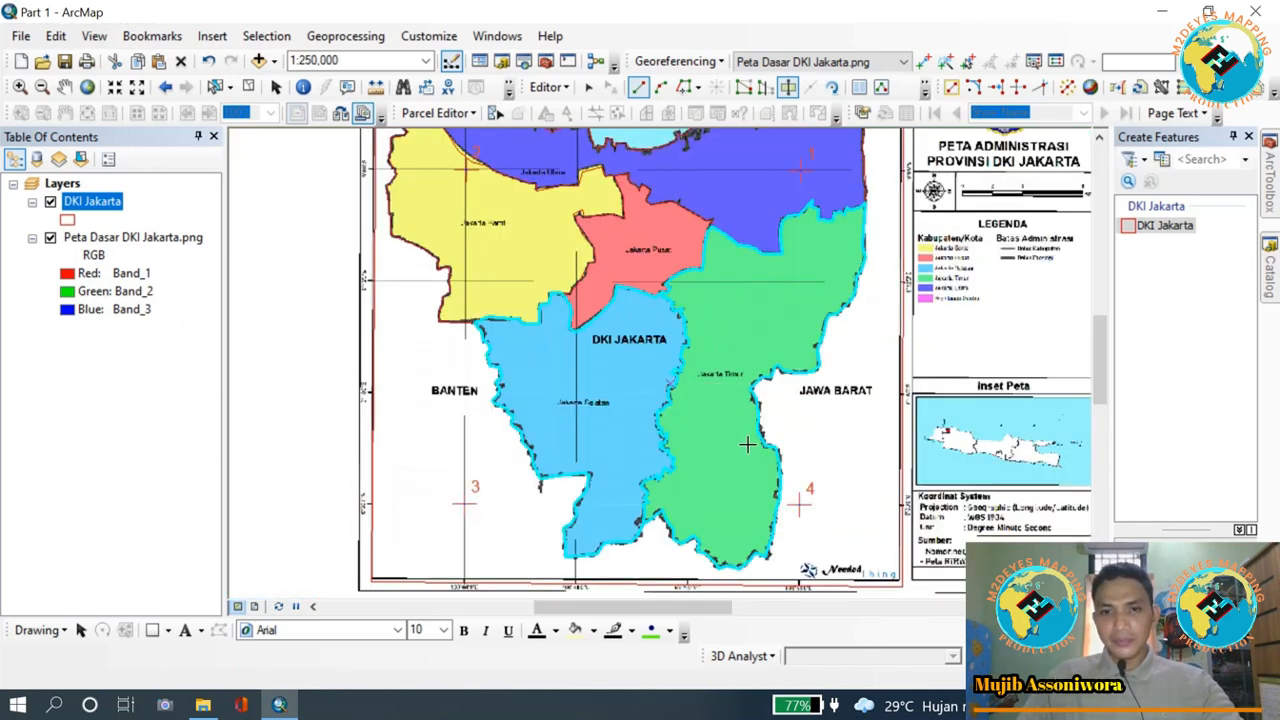
scroll(746, 467, "down", 2)
scroll(812, 445, "up", 2)
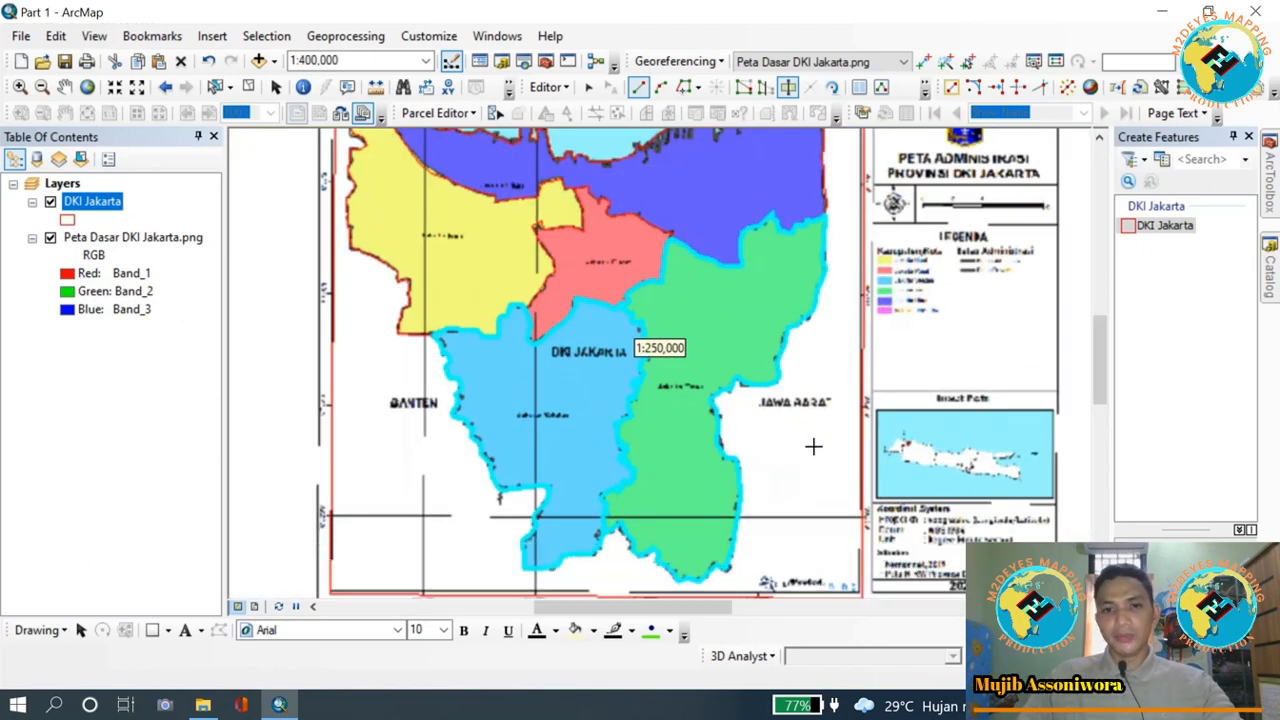
left_click(50, 238)
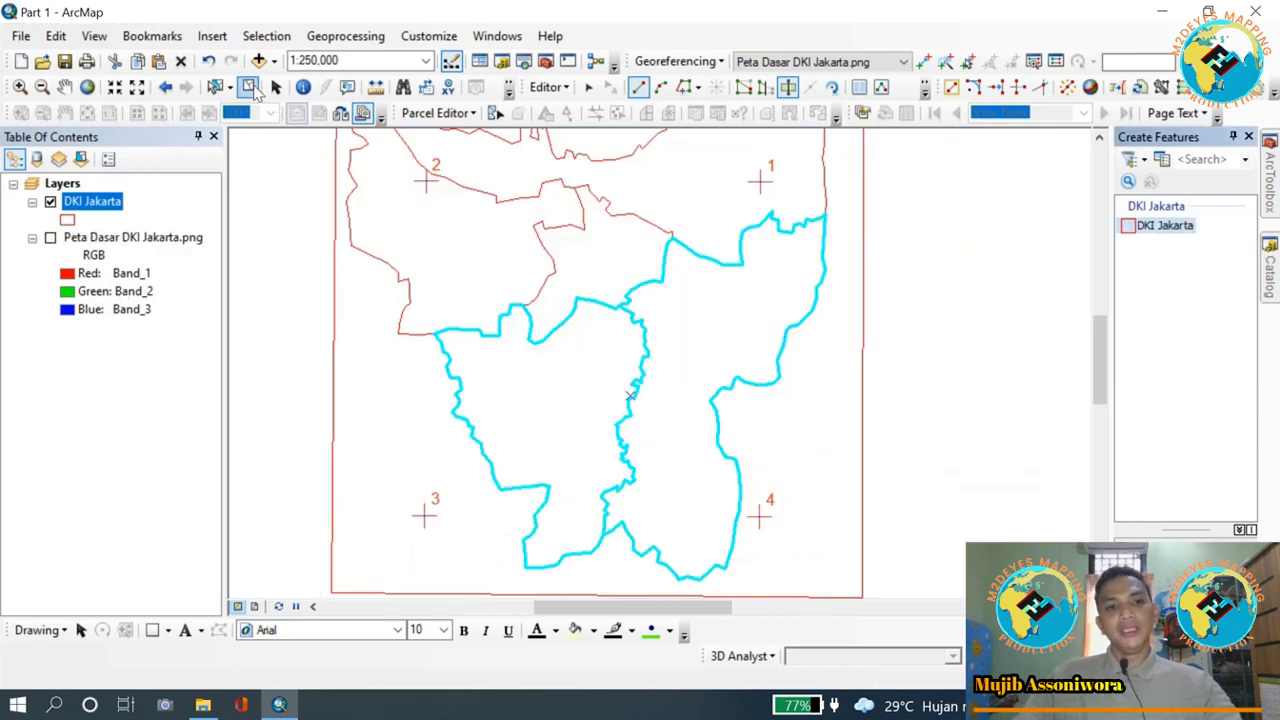
left_click(248, 87)
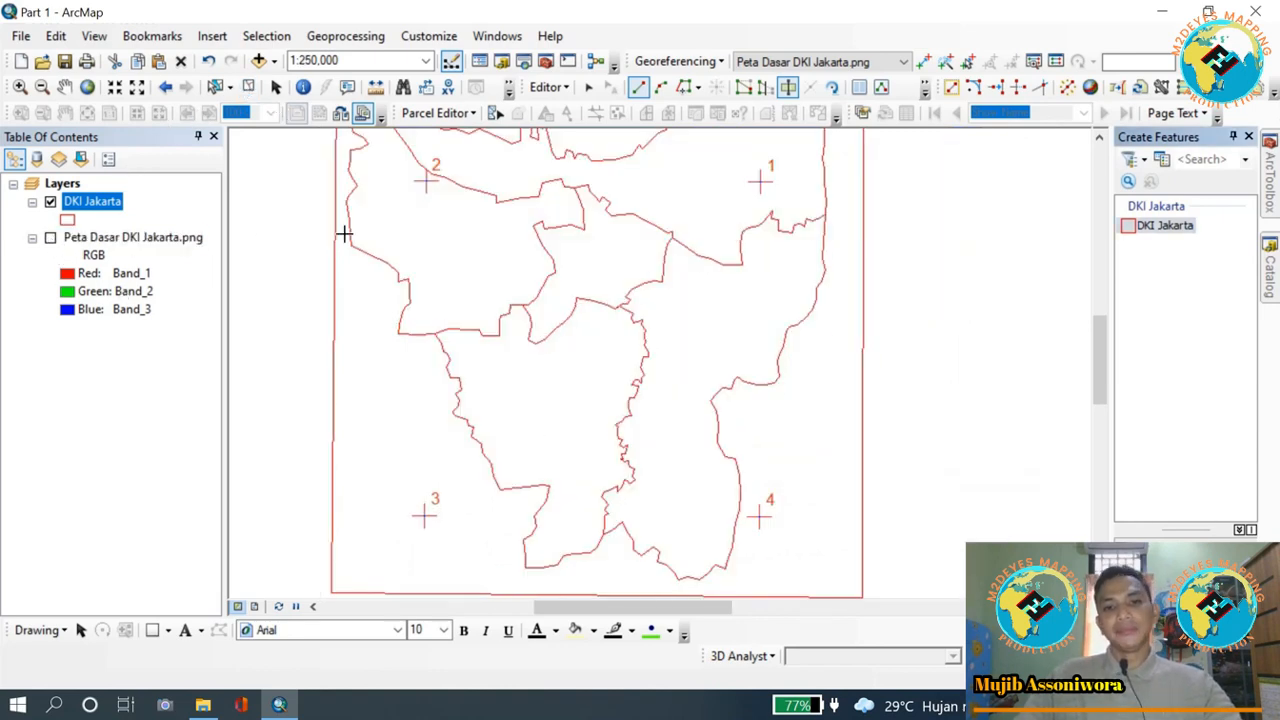
- Examine the digitized city outlines across the whole DKI Jakarta layer without the base map
left_click(64, 87)
left_click_drag(591, 336, 667, 367)
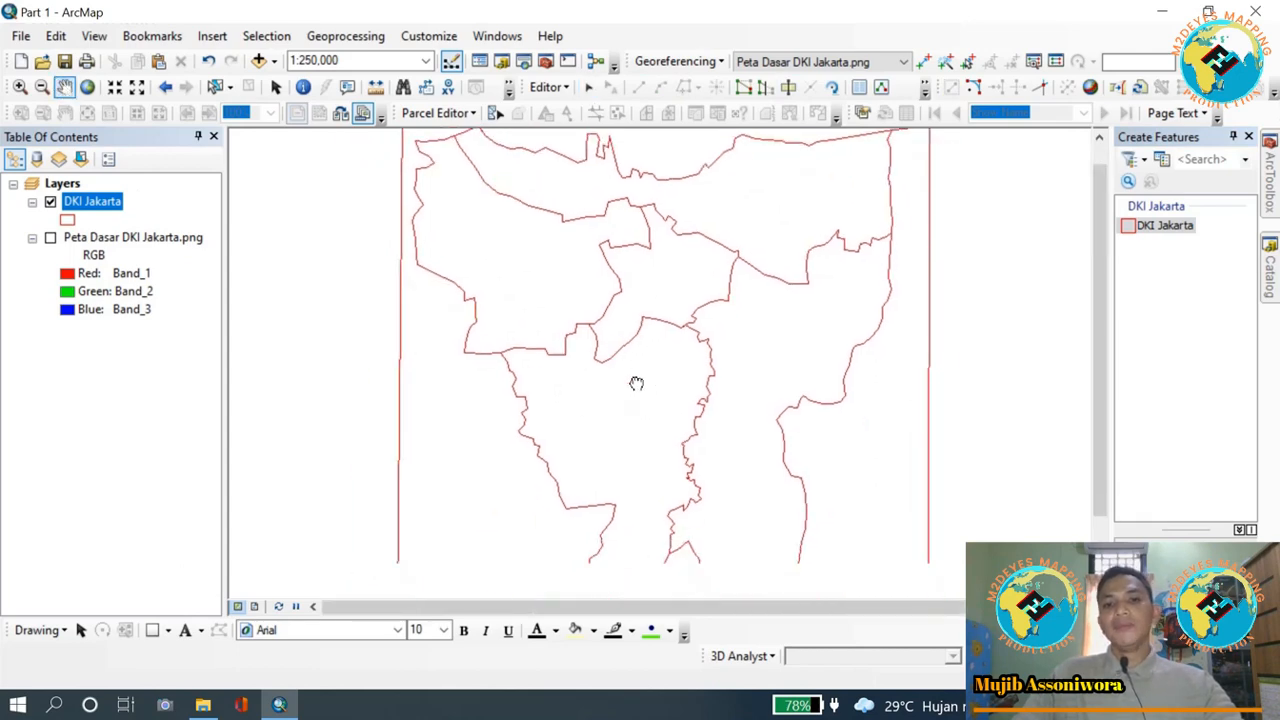
left_click_drag(611, 288, 628, 328)
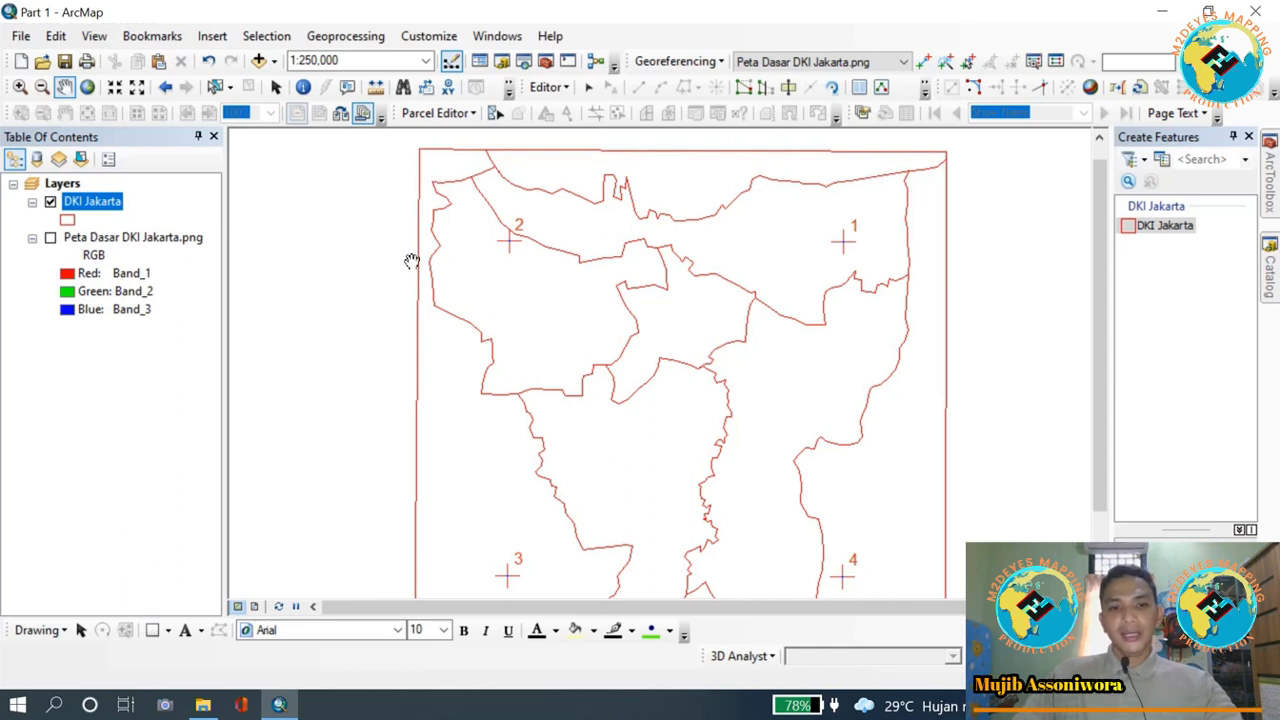
left_click_drag(492, 470, 455, 409)
left_click_drag(847, 411, 826, 498)
left_click_drag(665, 379, 657, 312)
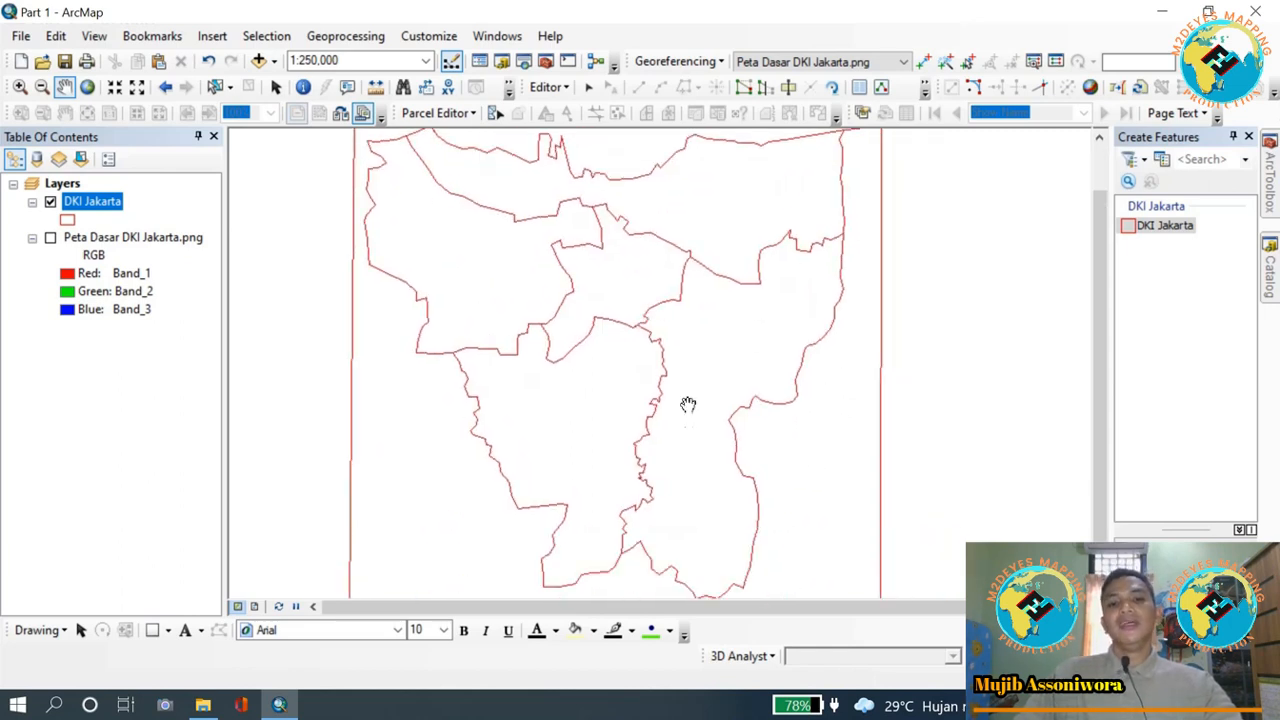
mouse_move(689, 403)
left_mouse_down()
mouse_move(697, 356)
mouse_move(710, 403)
left_mouse_up()
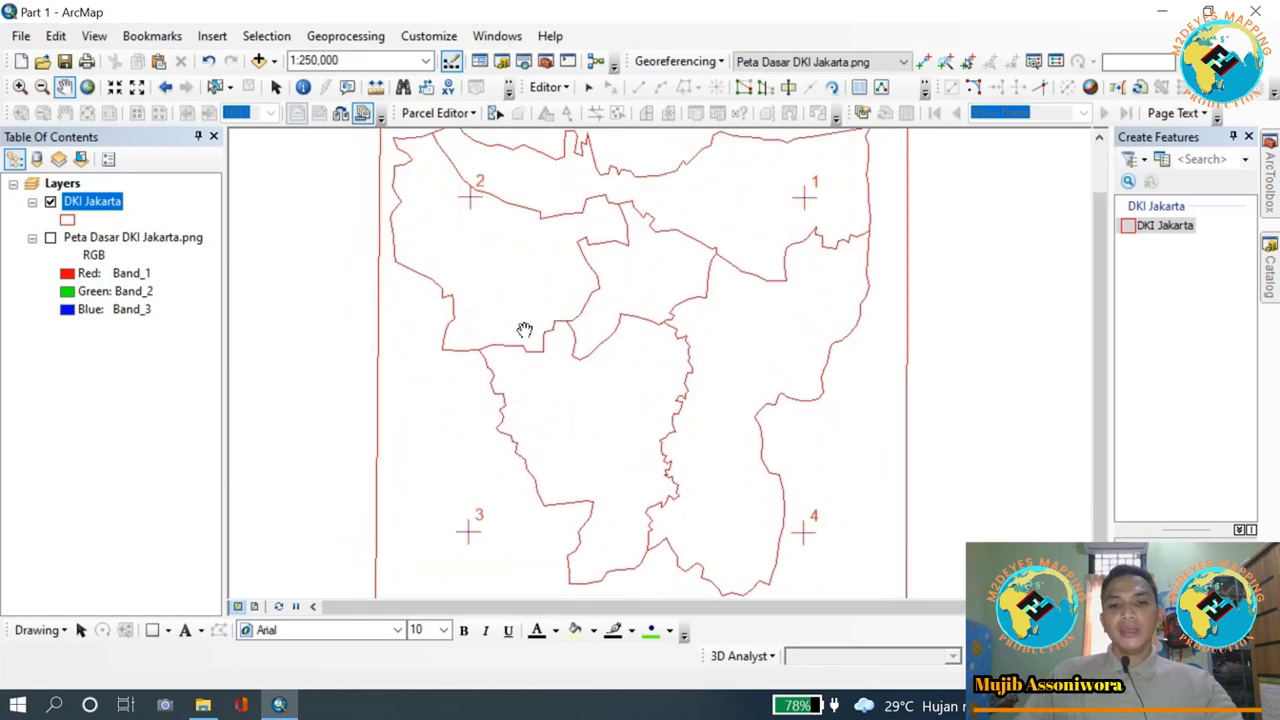
scroll(609, 317, "down", 1)
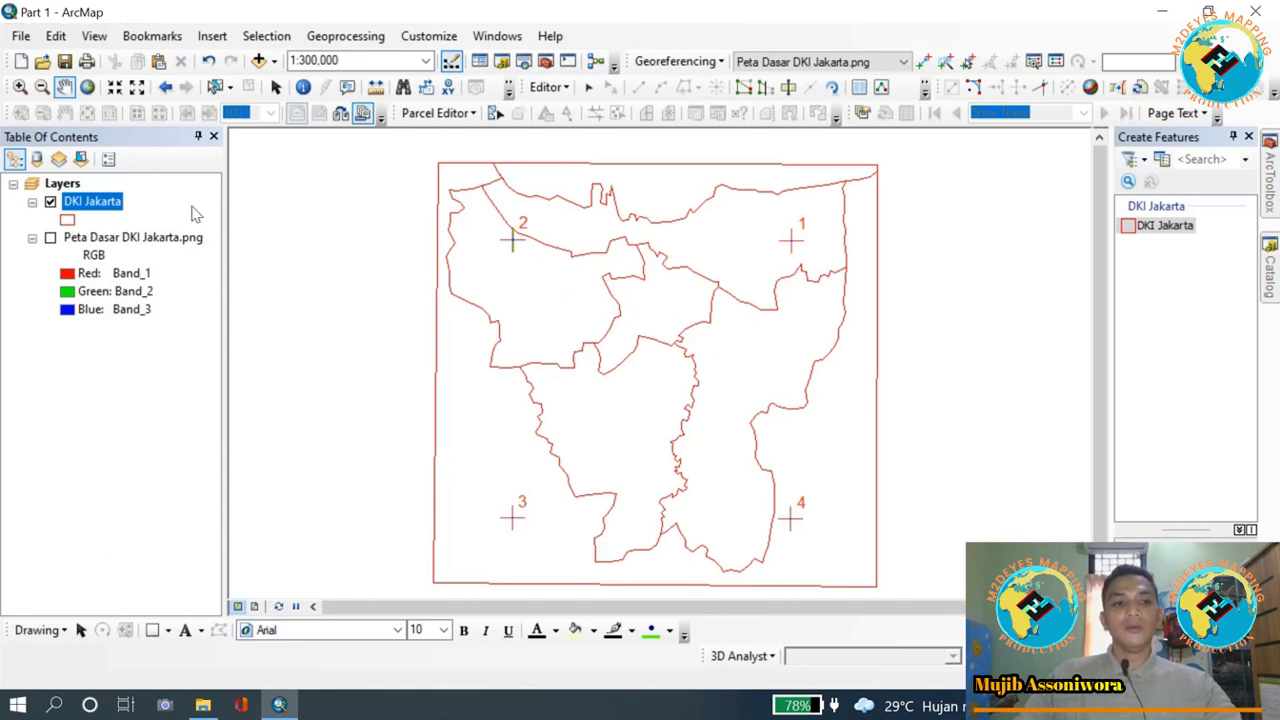
- Show the Peta Dasar DKI Jakarta.png base map again and compare the digitized outlines around Jakarta Barat with it
left_click(52, 244)
left_click(50, 239)
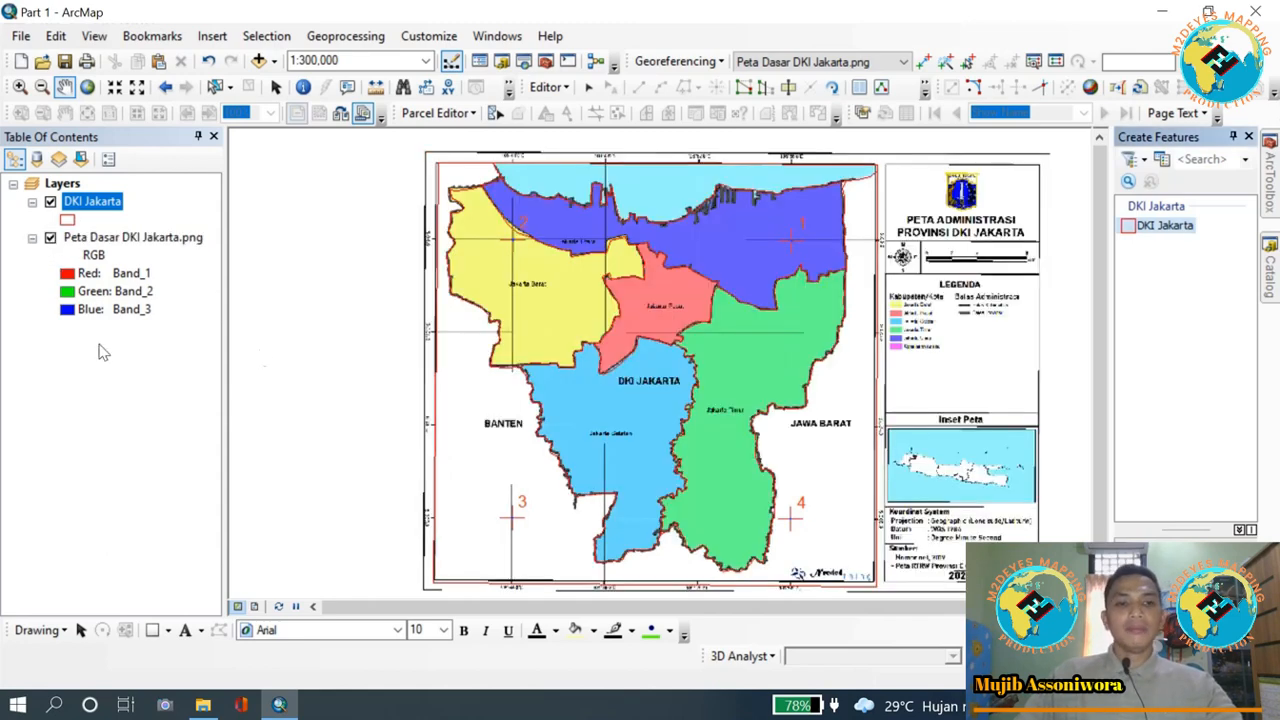
scroll(515, 261, "up", 3)
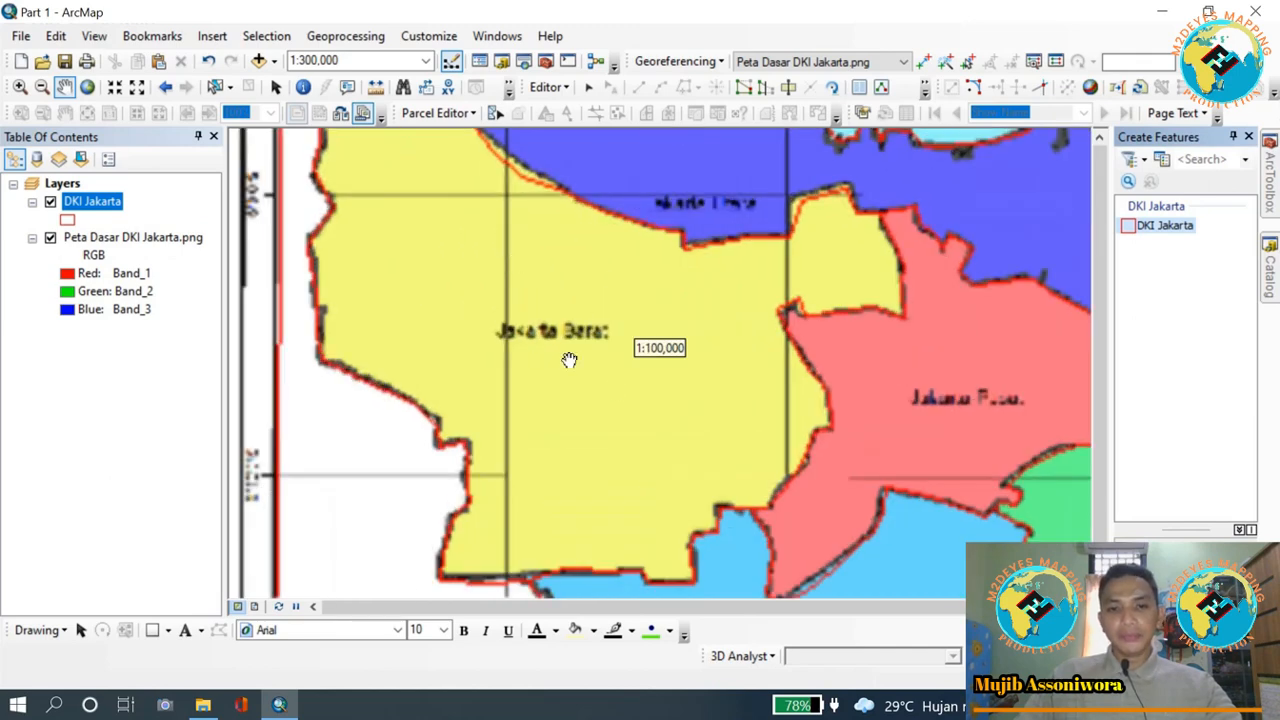
scroll(752, 399, "down", 1)
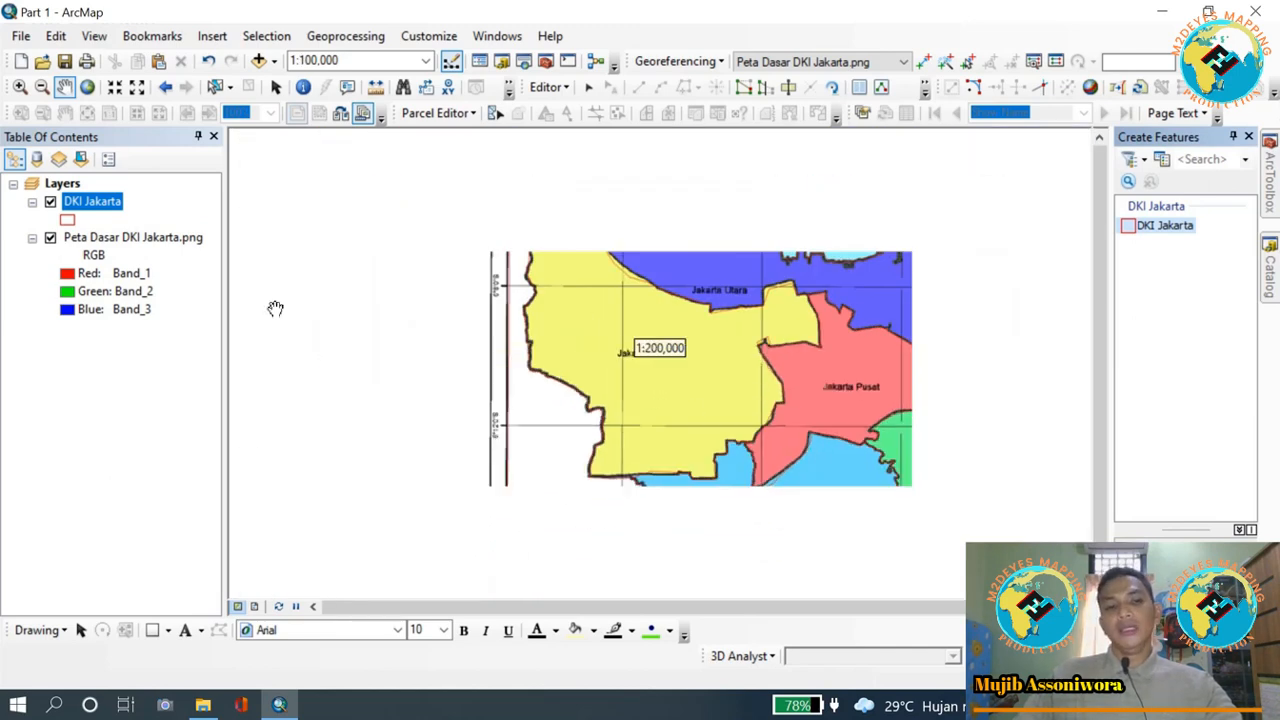
left_click_drag(847, 421, 708, 348)
scroll(746, 430, "down", 1)
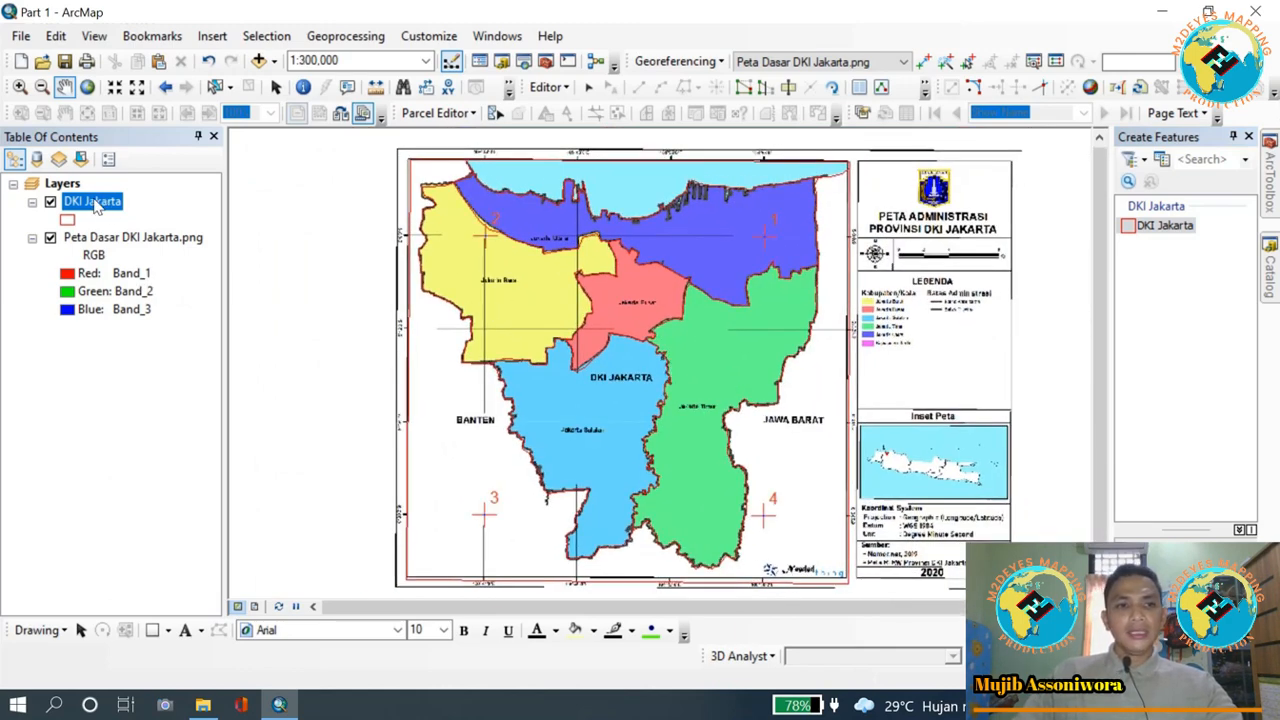
- Open the DKI Jakarta layer's attribute table and select the record with FID 1
right_click(107, 210)
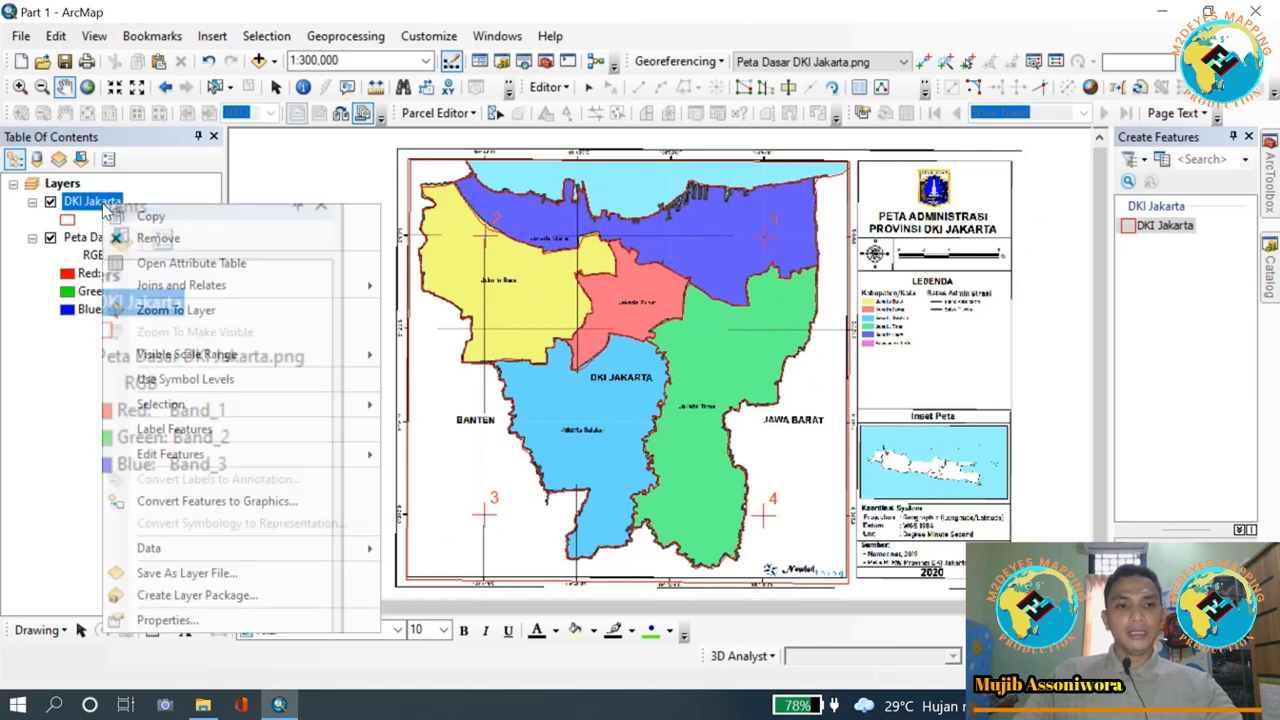
left_click(170, 266)
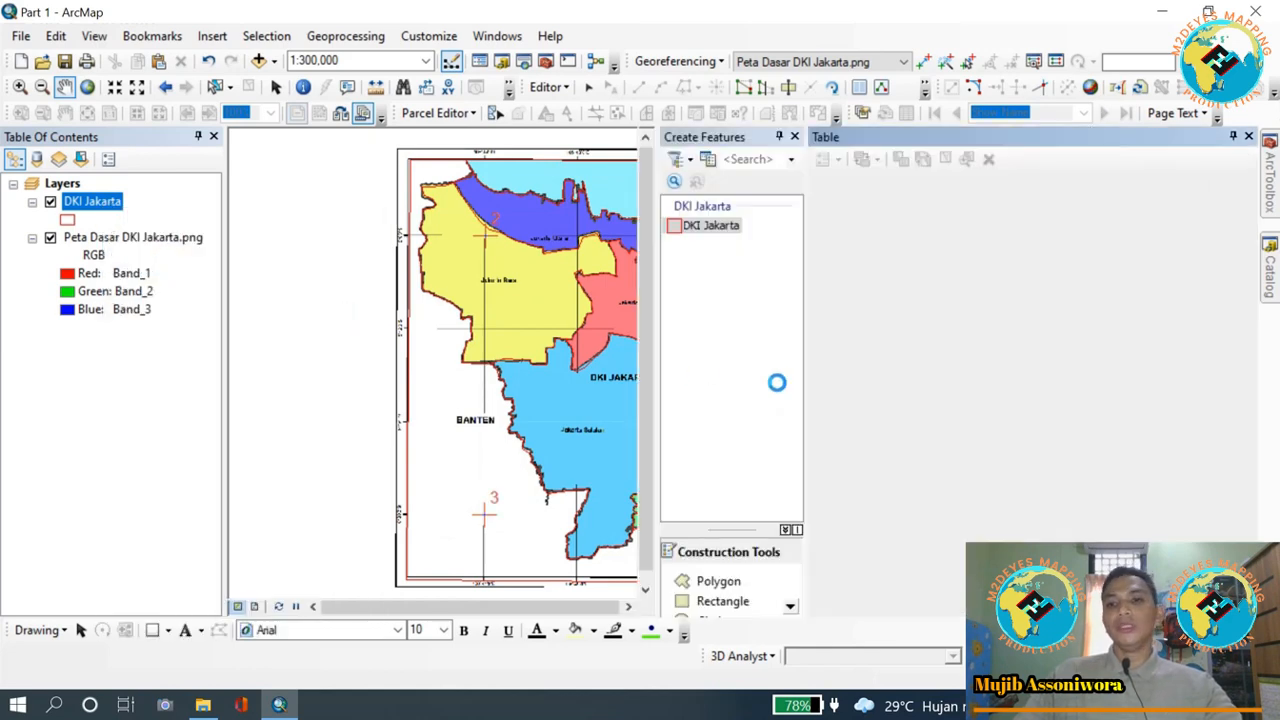
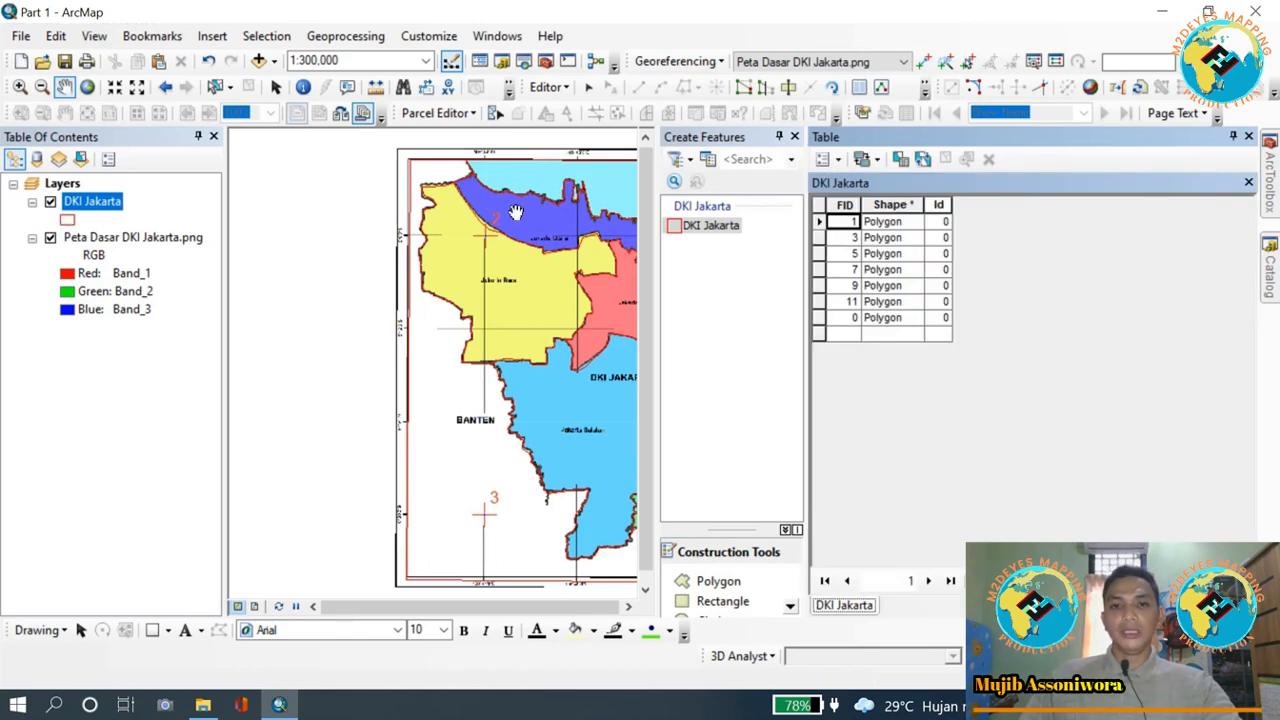
left_click_drag(572, 284, 437, 305)
left_click_drag(532, 333, 489, 329)
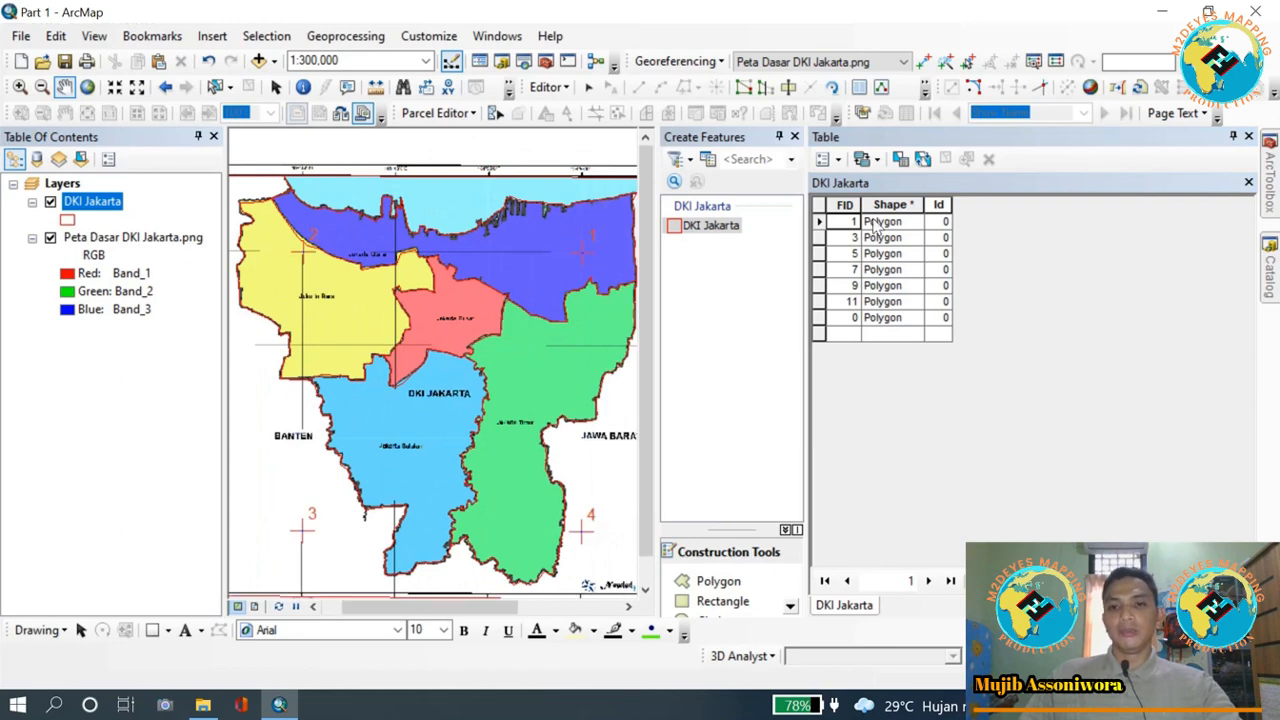
left_click(818, 222)
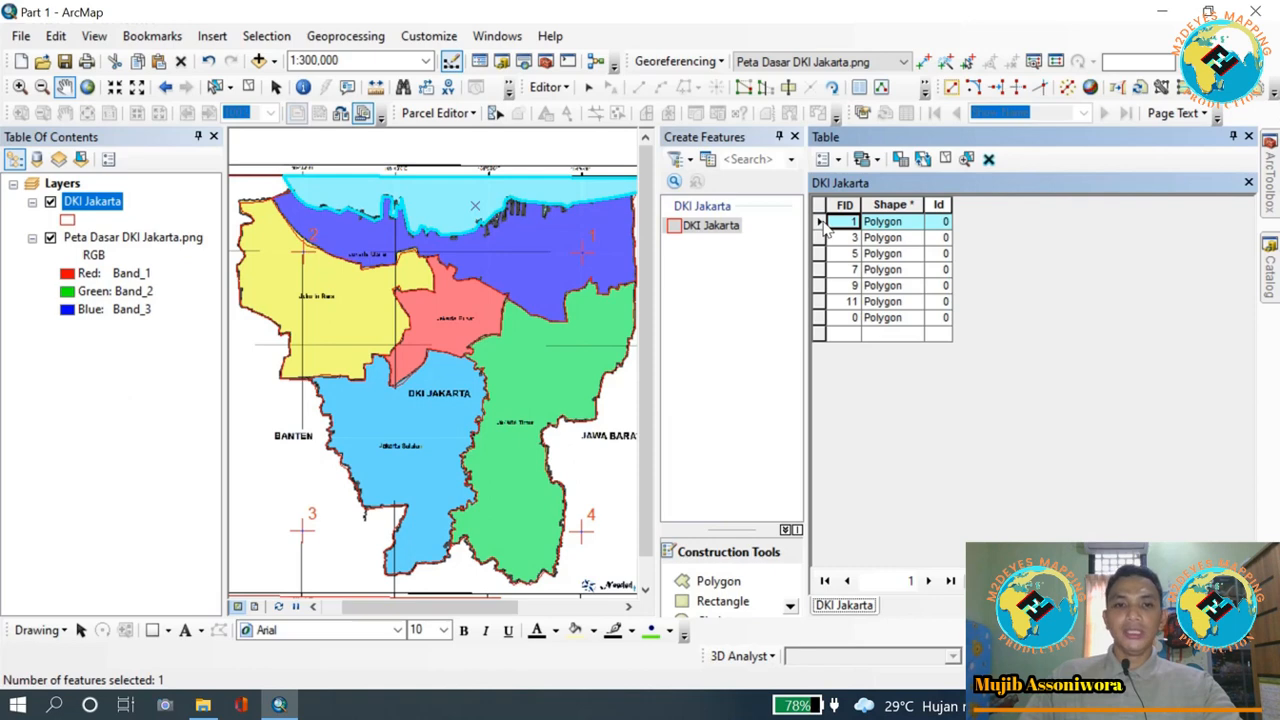
- Go through the remaining records in the DKI Jakarta attribute table to see which map polygon each one represents
left_click(818, 238)
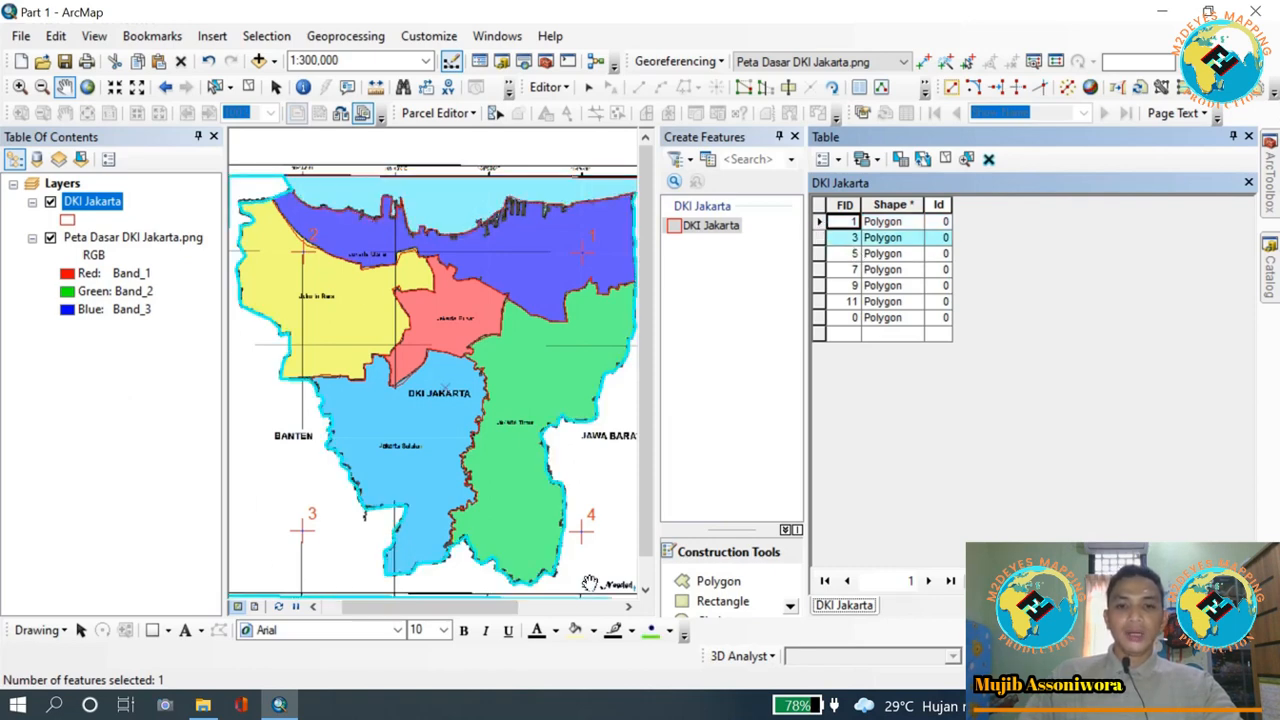
left_click(816, 254)
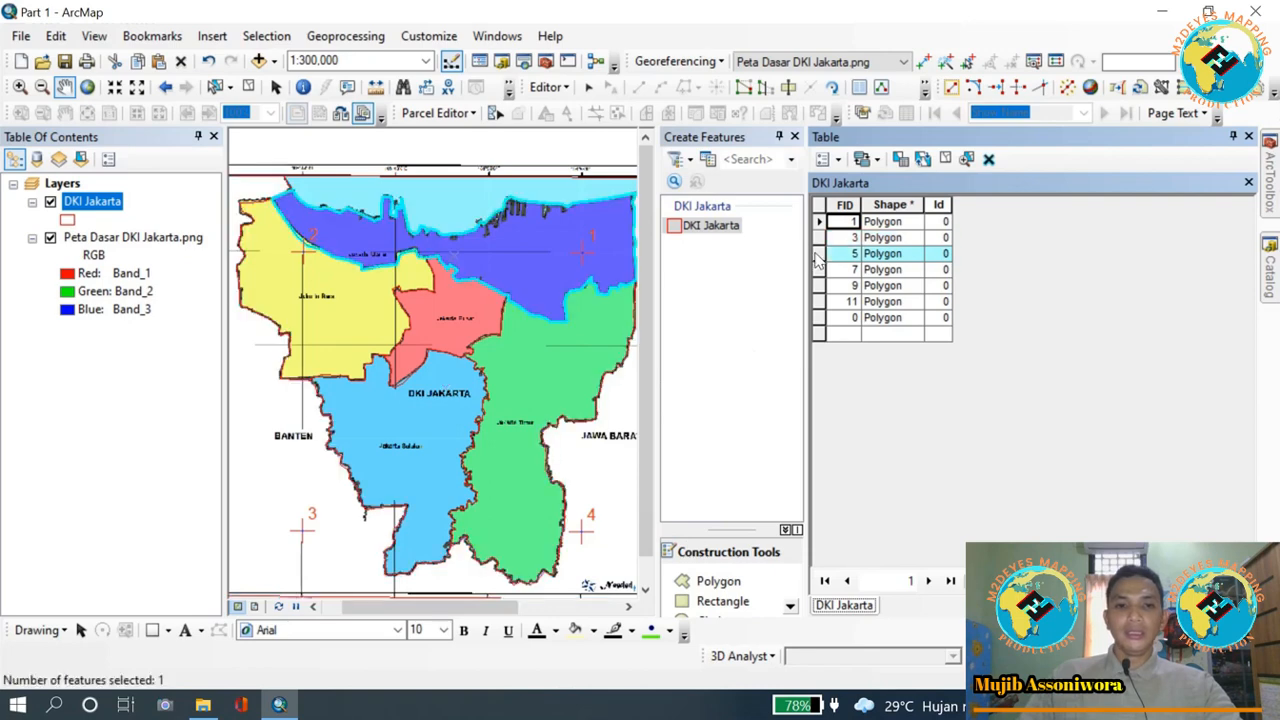
left_click(818, 270)
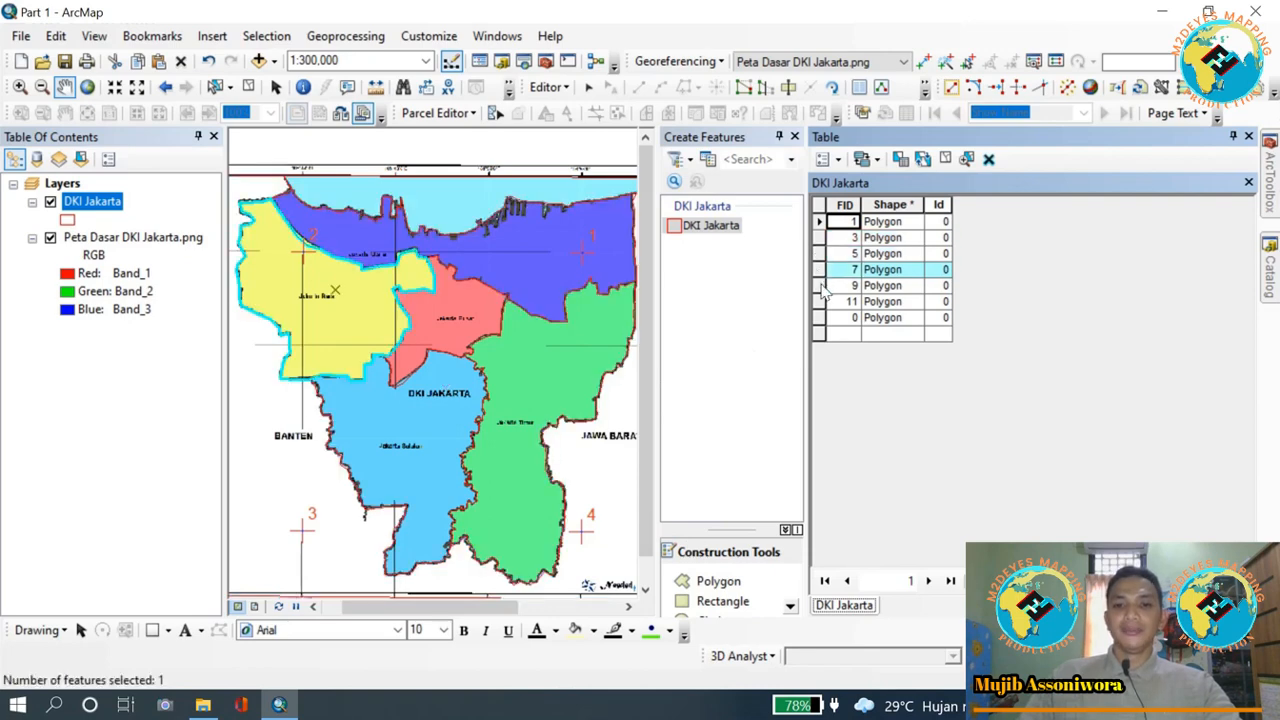
left_click(818, 286)
left_click(818, 302)
left_click(818, 318)
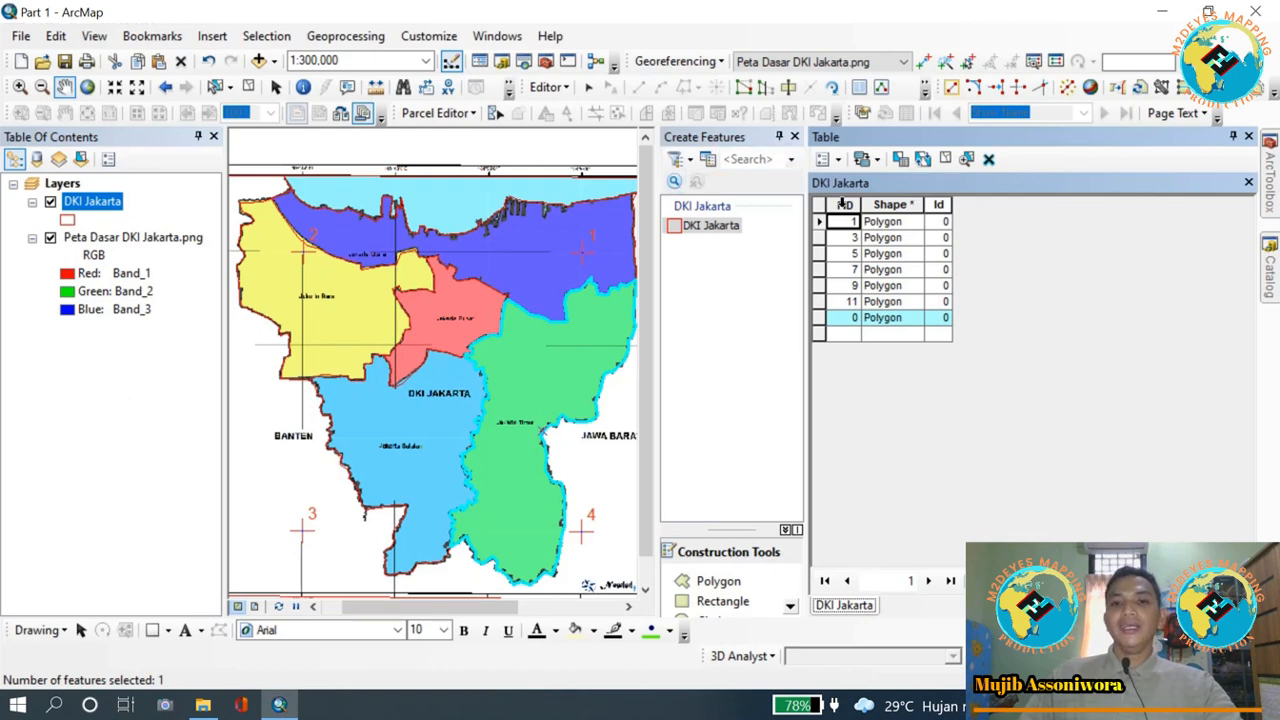
- Save the polygon edits and end the editing session so that a field can be added to the table
left_click(840, 162)
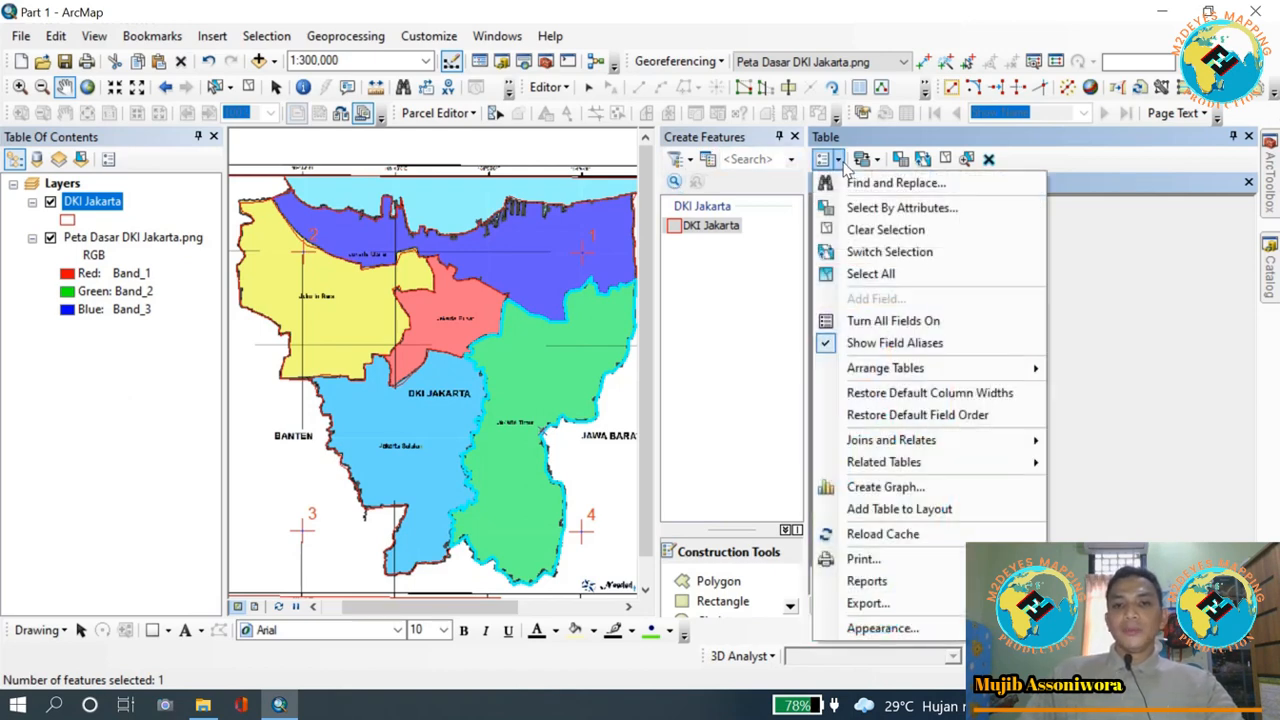
left_click(558, 88)
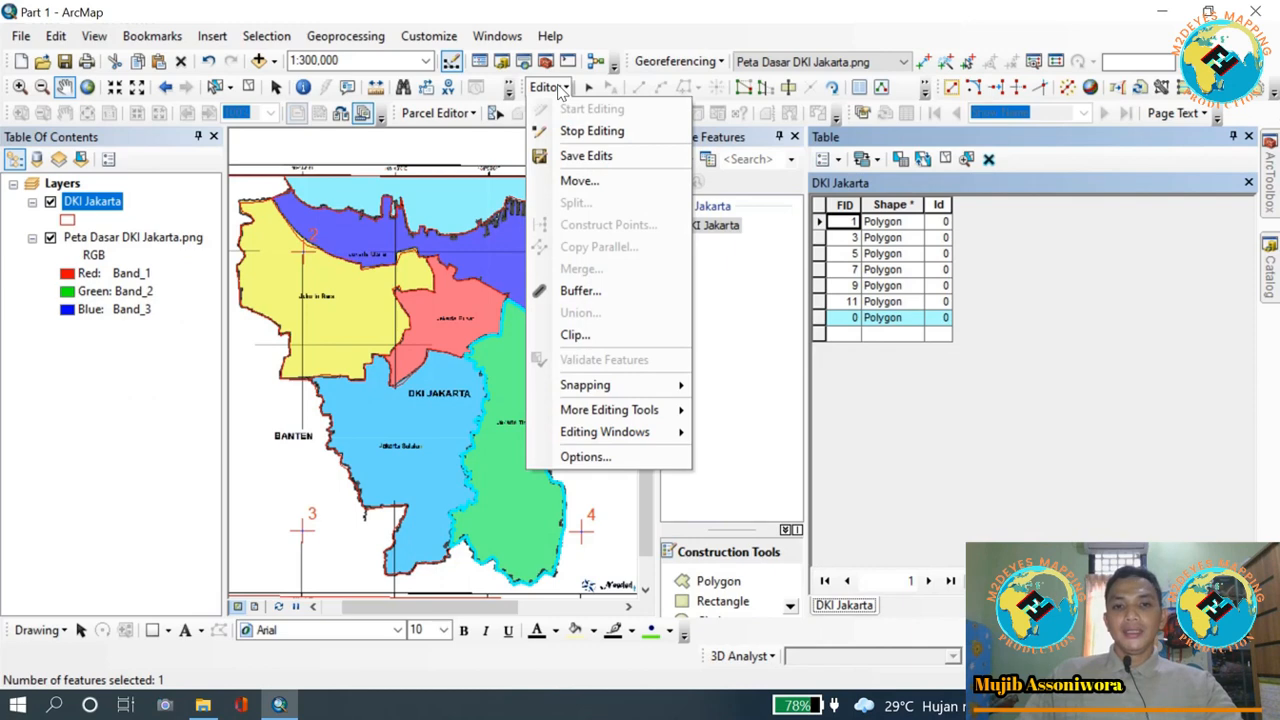
left_click(560, 92)
left_click(838, 163)
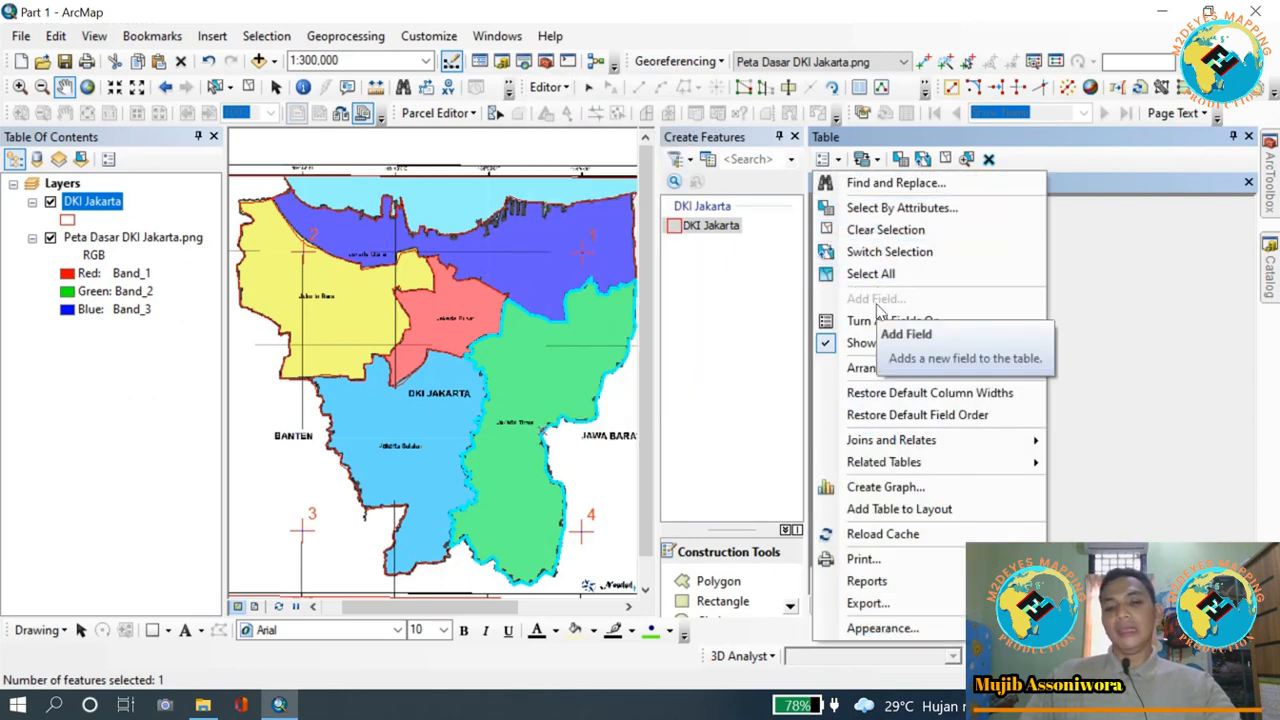
left_click(550, 88)
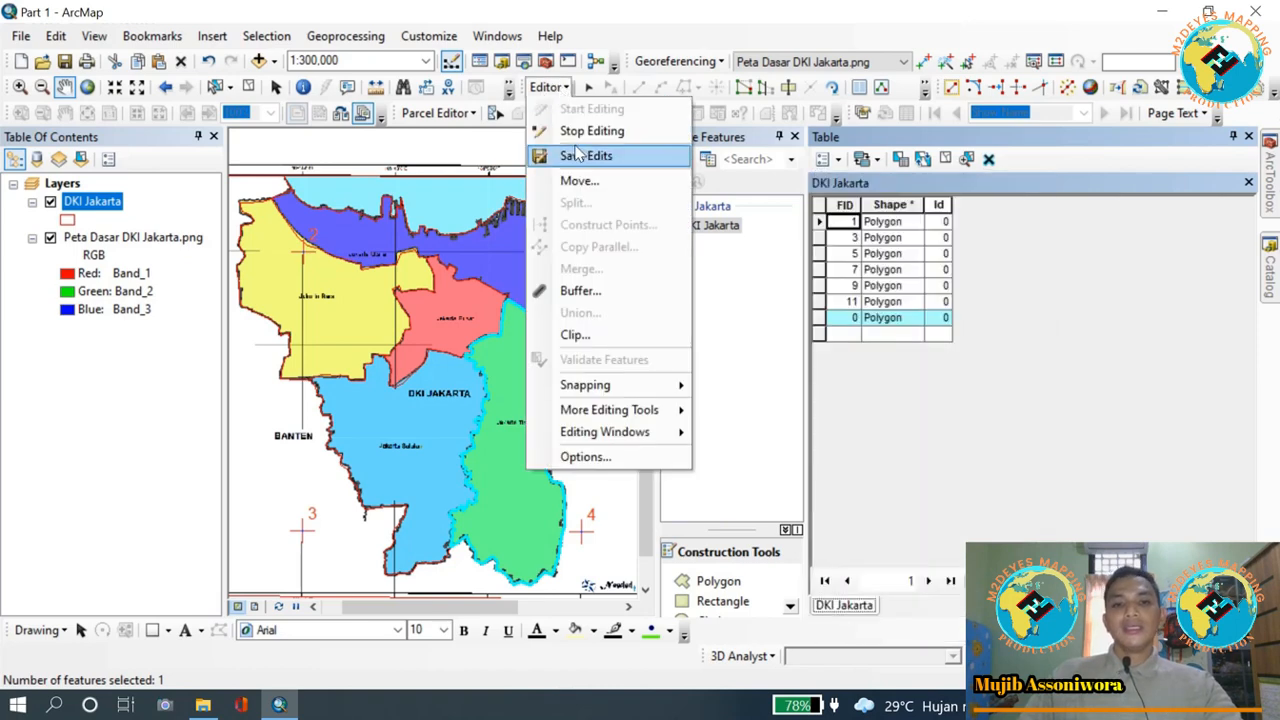
left_click(582, 155)
left_click(550, 88)
left_click(582, 131)
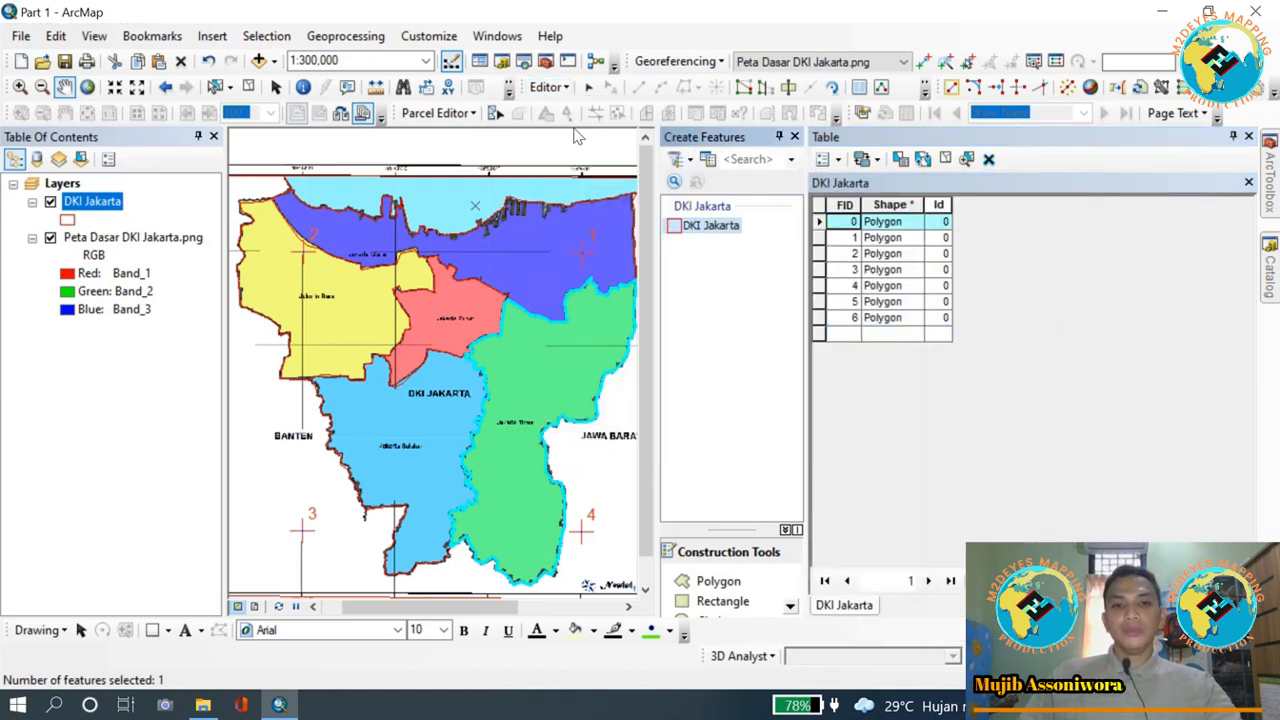
- Add a text field named Ket with length 50 to the DKI Jakarta attribute table
left_click(838, 162)
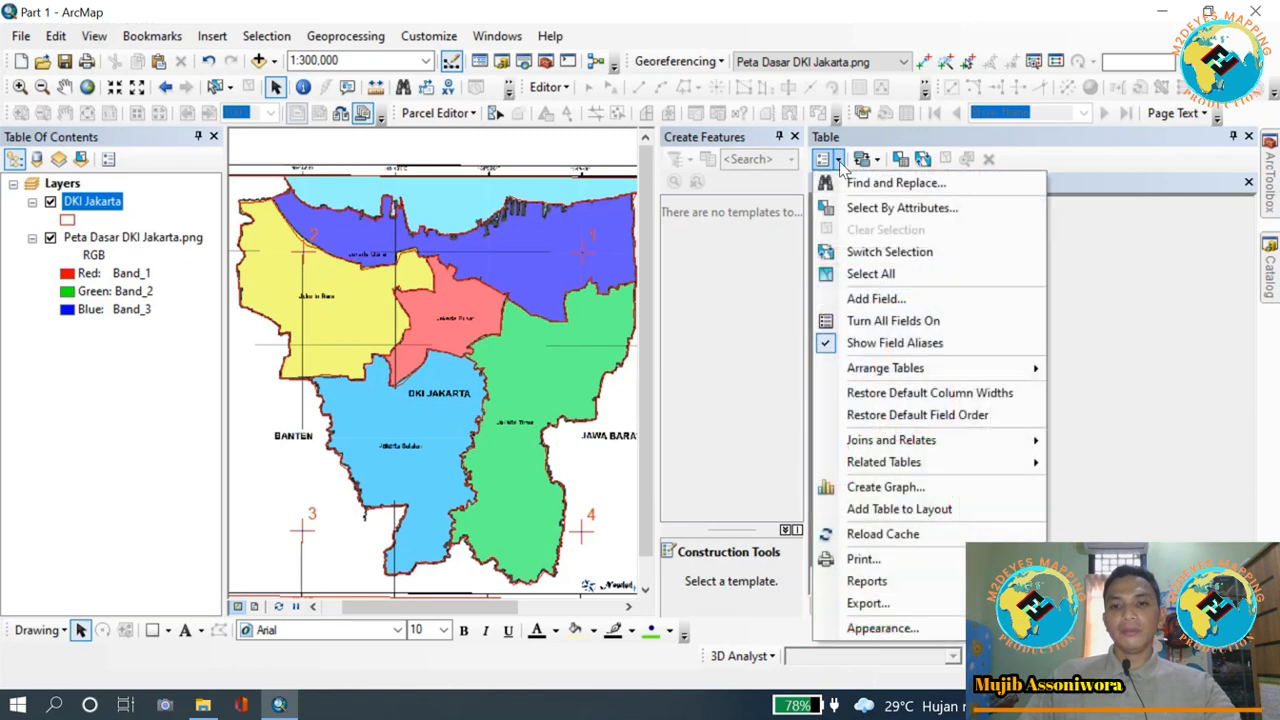
left_click(866, 300)
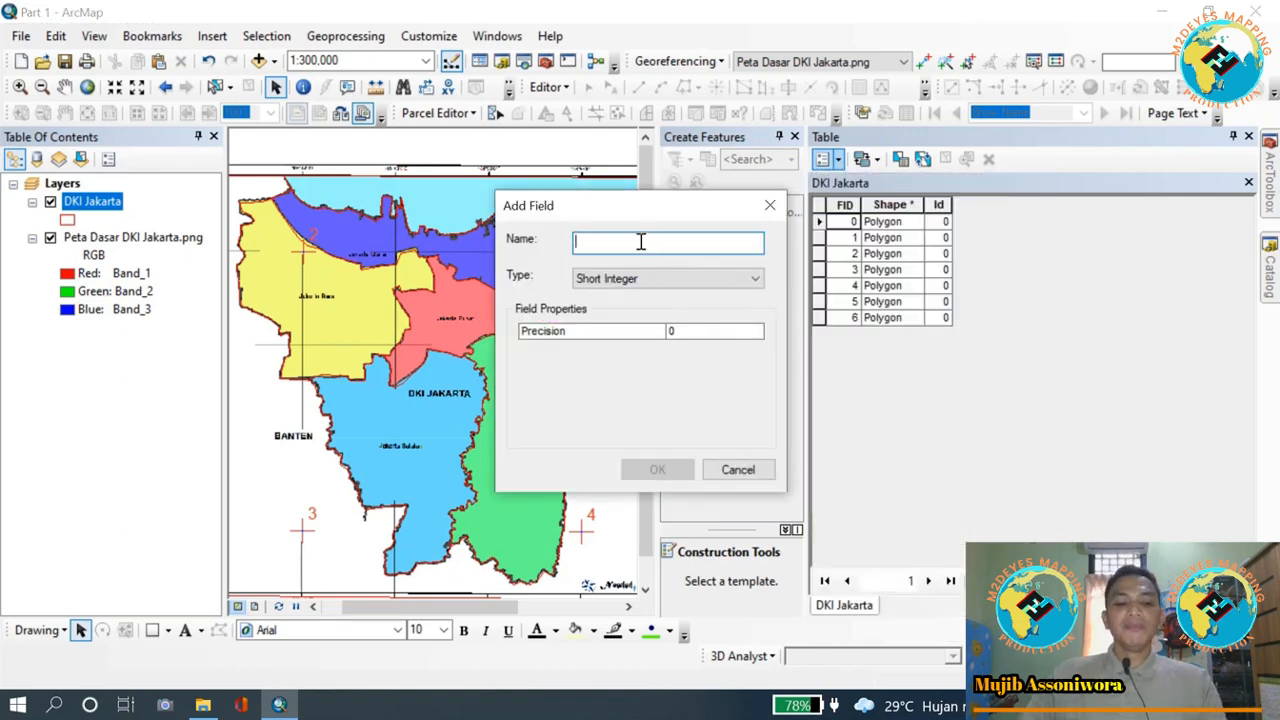
type("Ket")
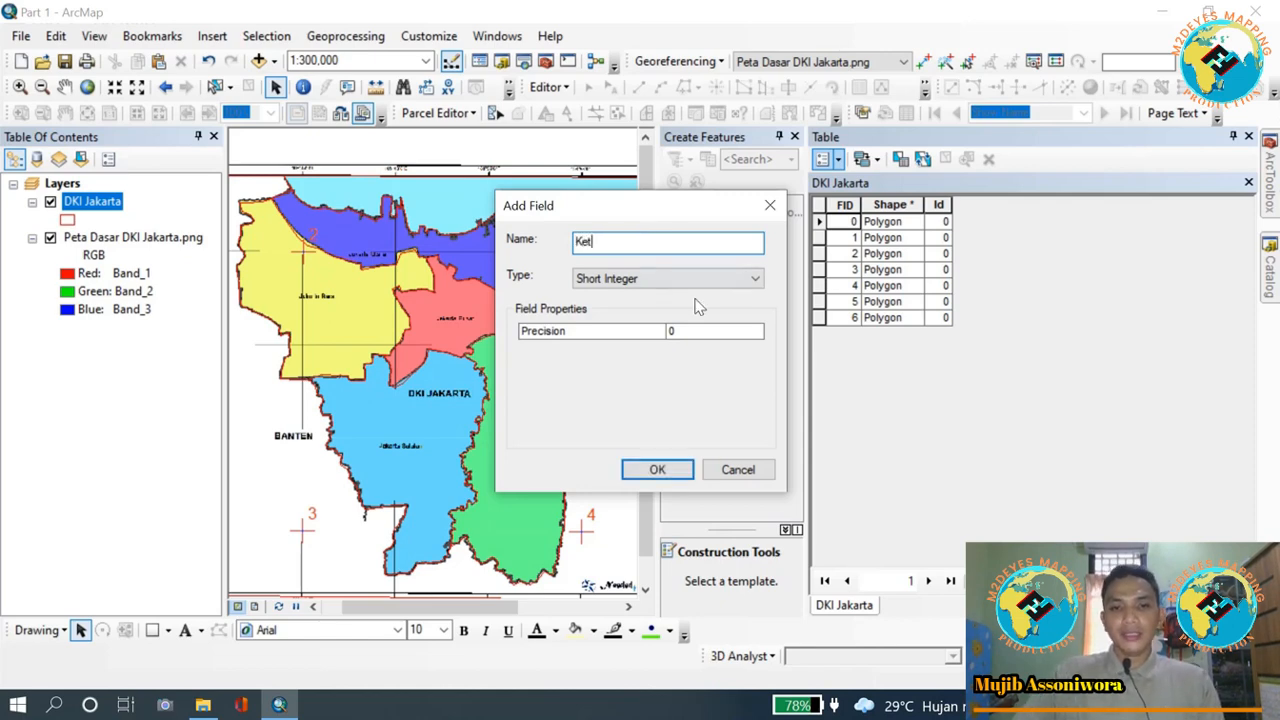
left_click(697, 282)
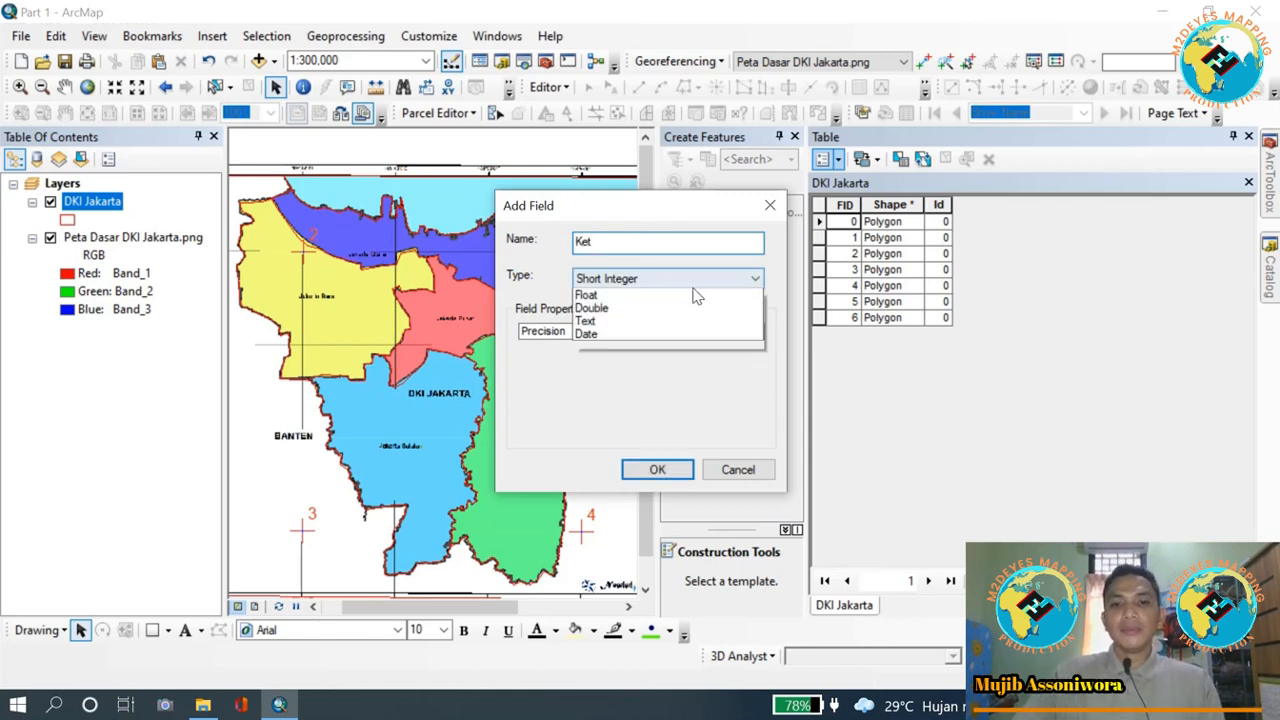
left_click(617, 347)
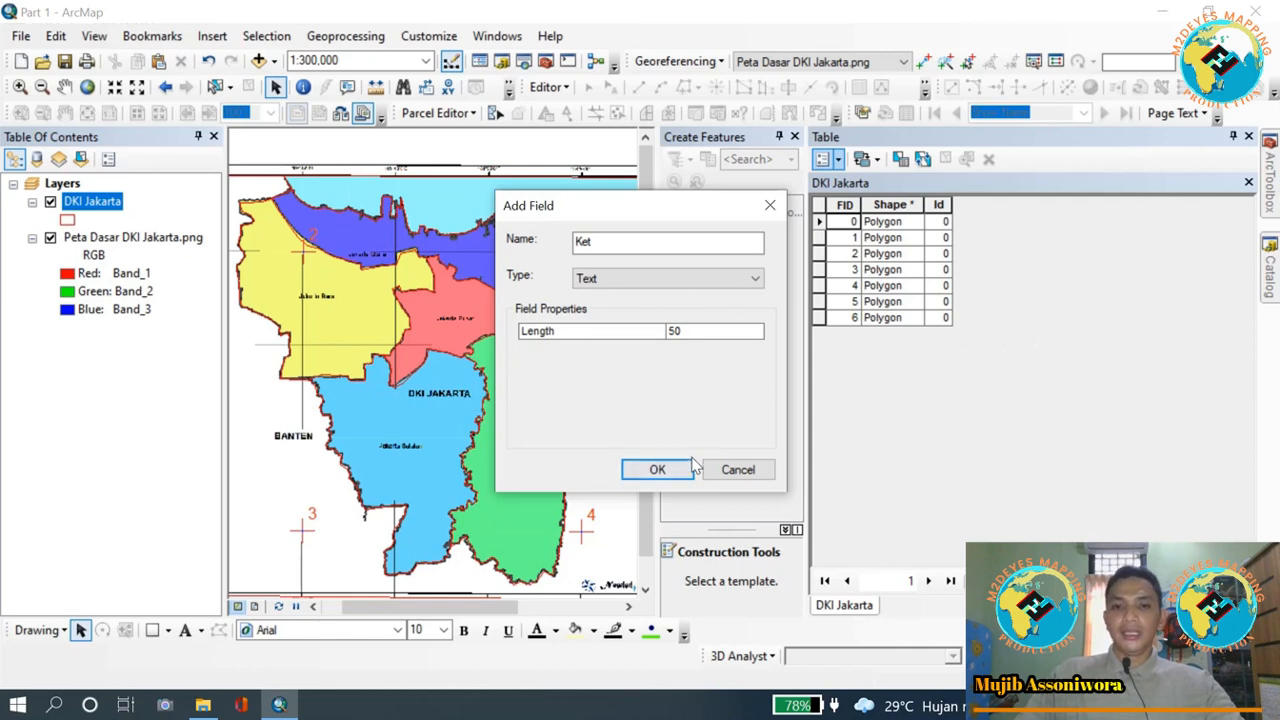
left_click(657, 470)
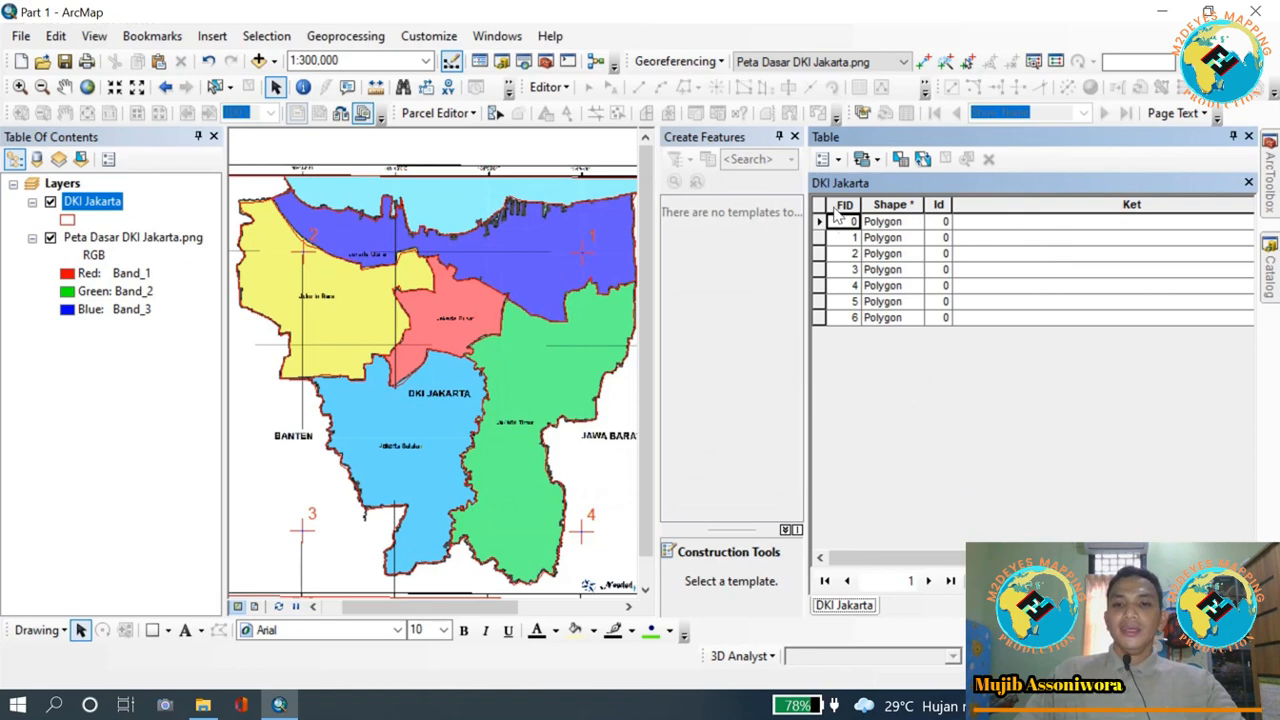
- Start an editing session and enter Laut as the Ket value of the sea polygon's record
left_click(548, 87)
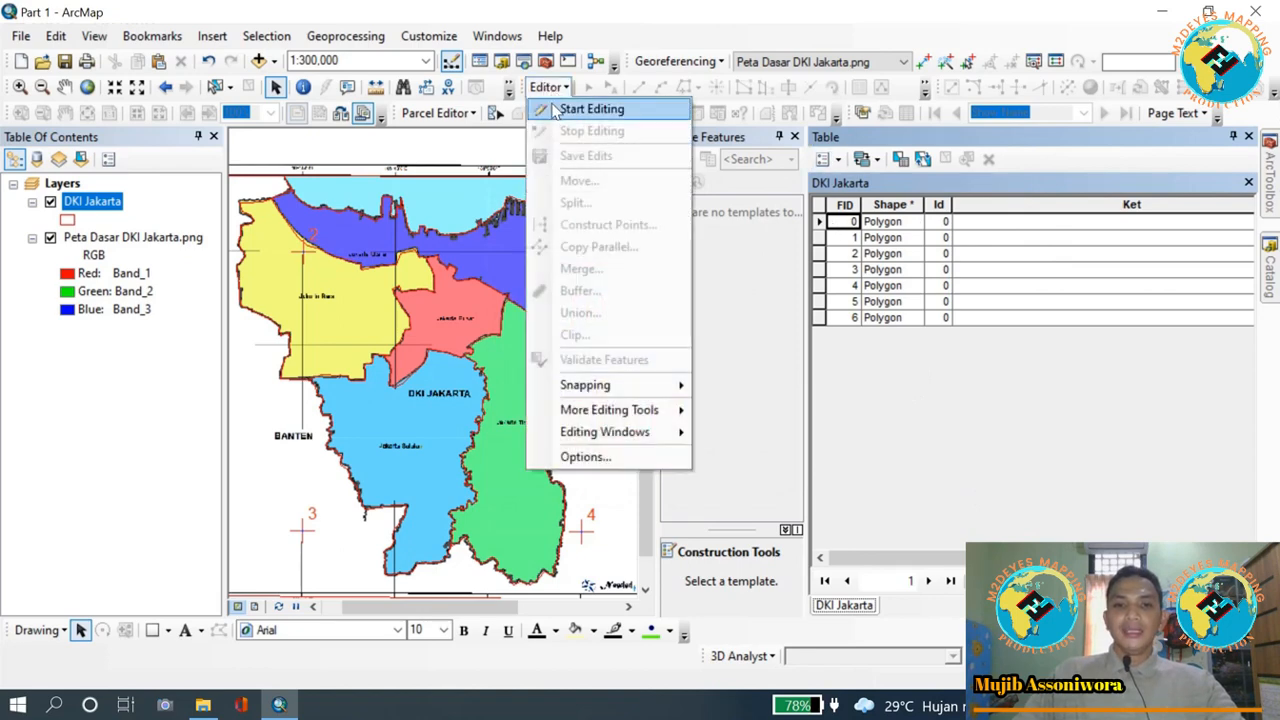
left_click(556, 110)
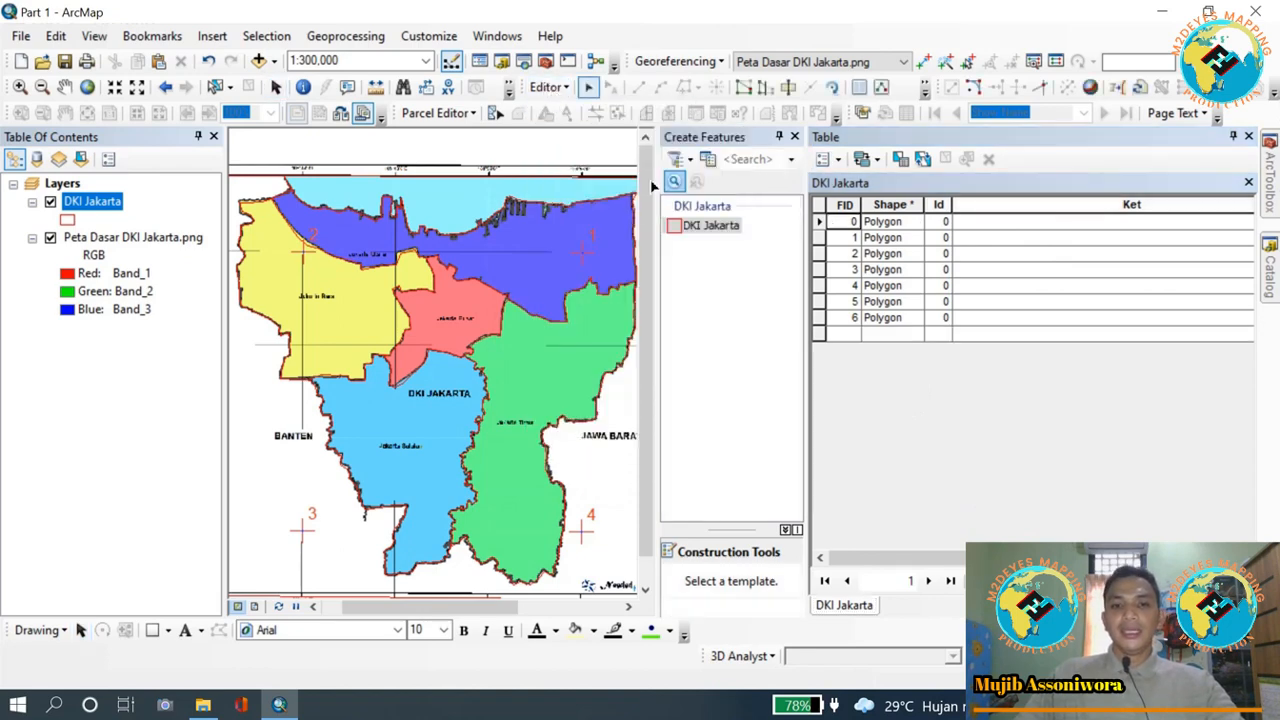
left_click(819, 221)
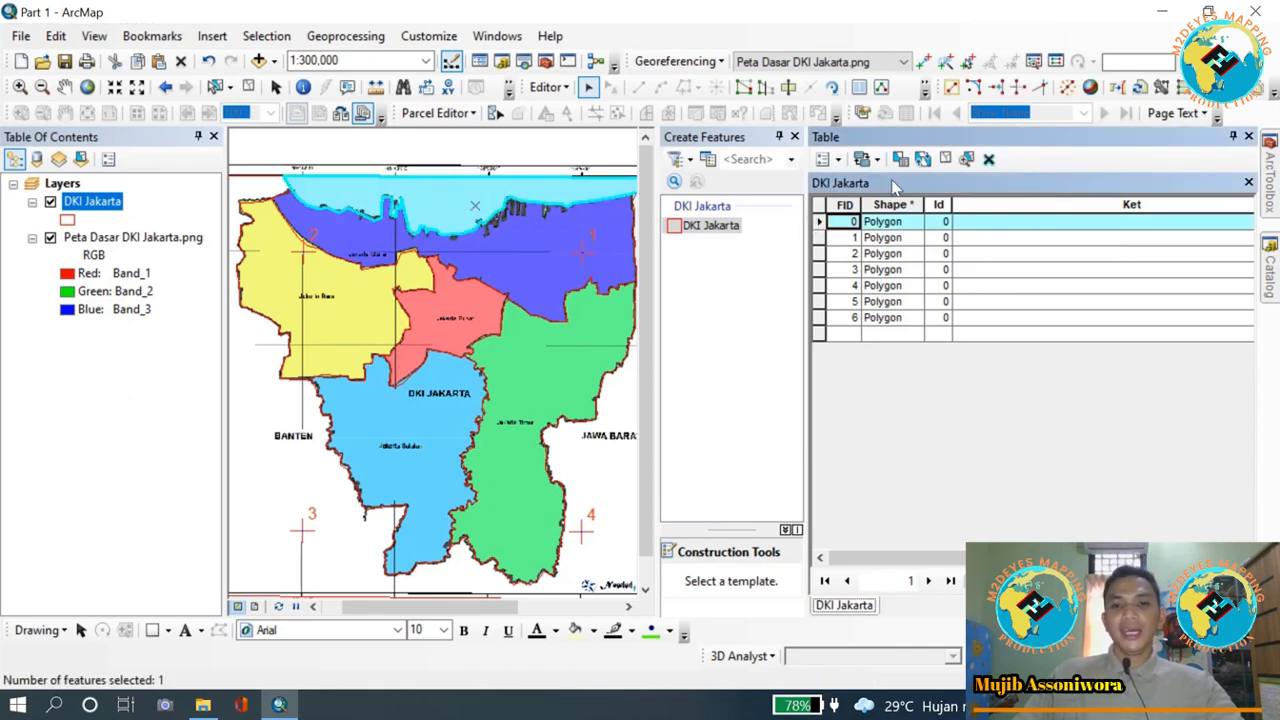
left_click(1031, 232)
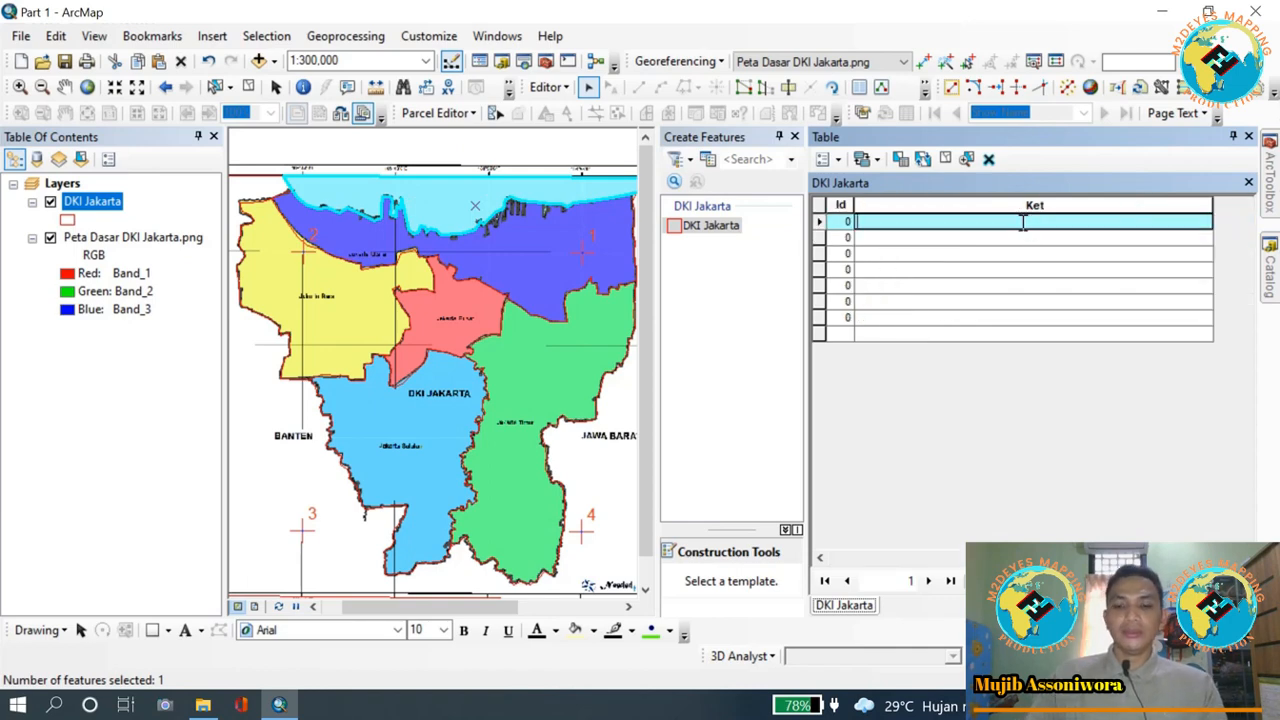
type("Laut")
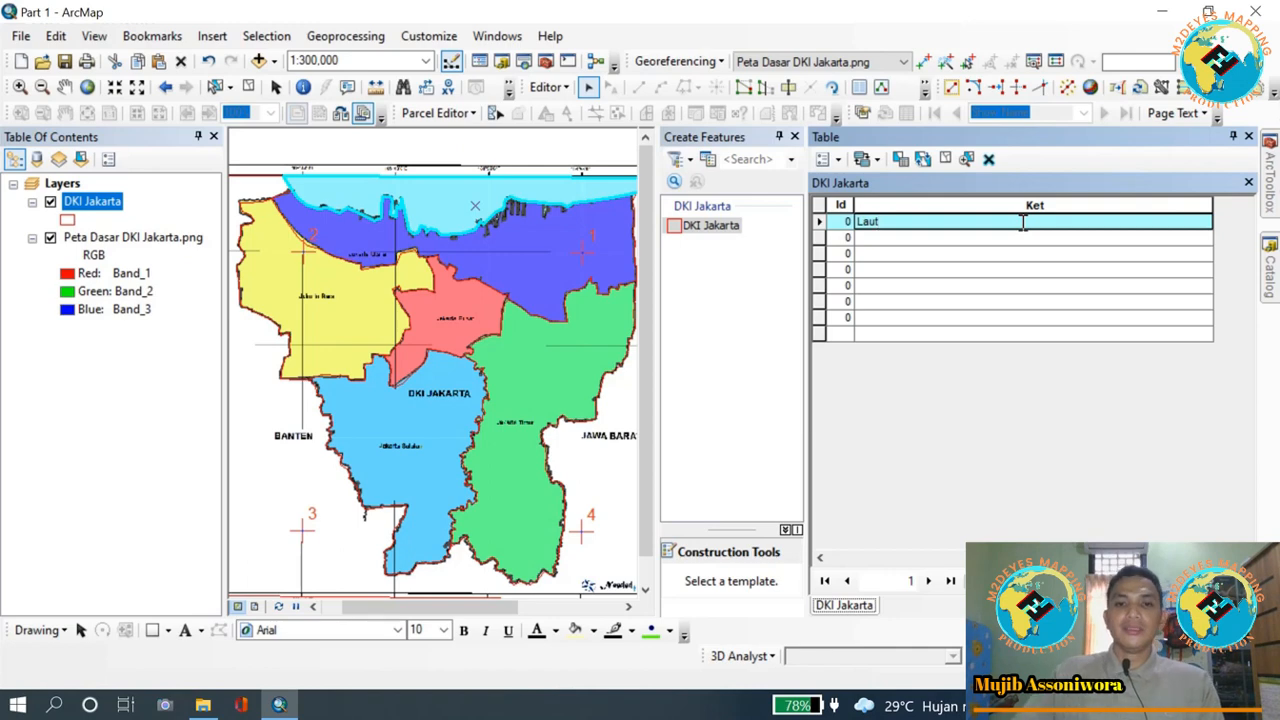
- Enter Luas Jakarta as the Ket value of the whole-province outline and Jakarta Utara for the northern city polygon
left_click(816, 240)
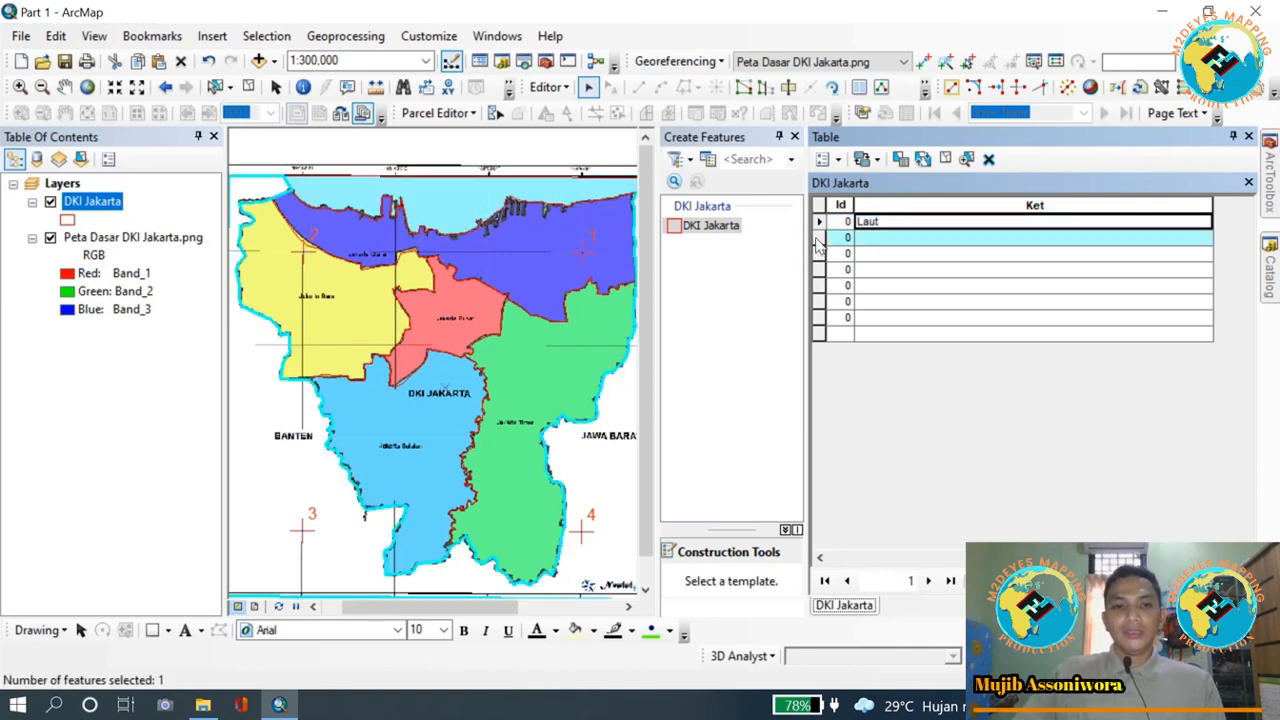
left_click(874, 240)
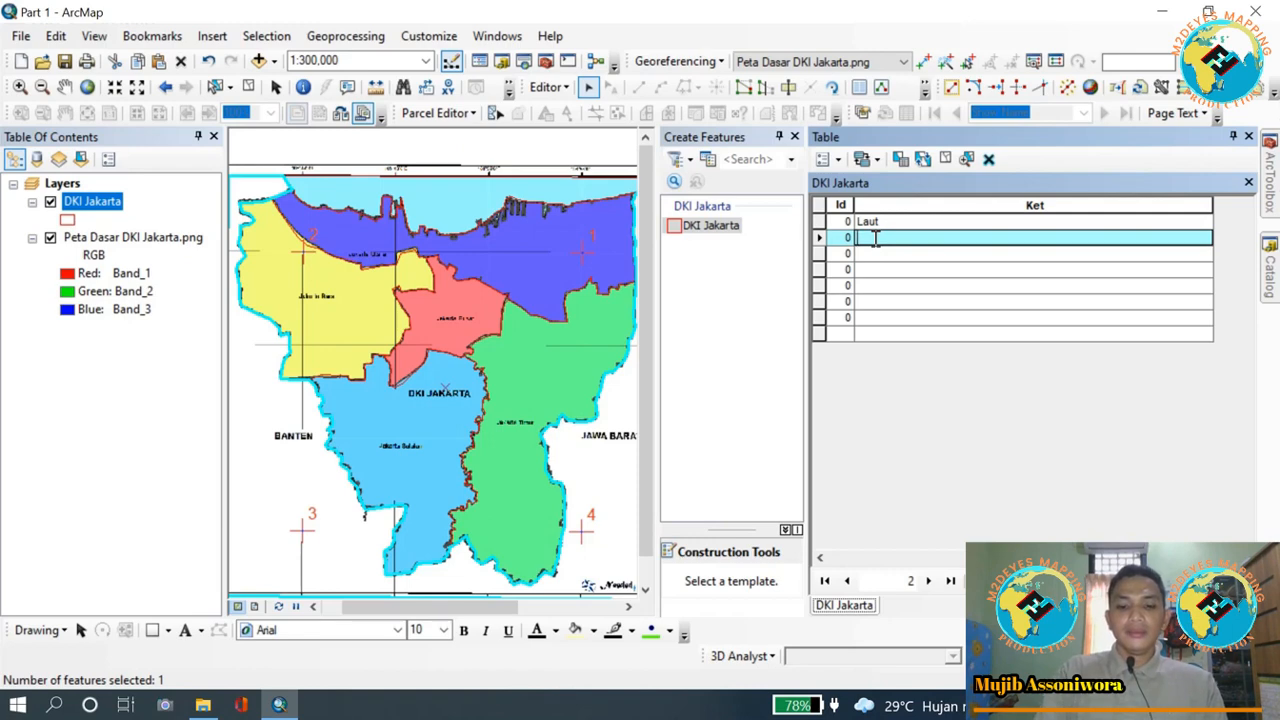
type("Luas Jakarta")
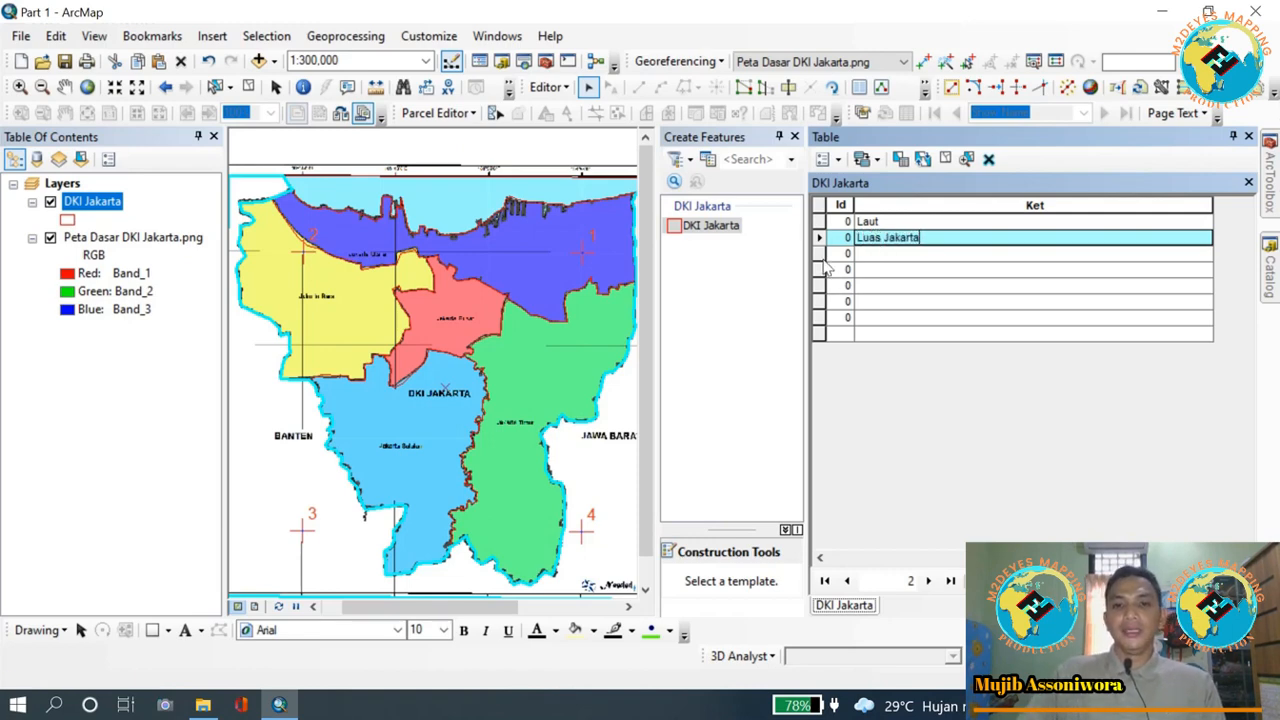
left_click(818, 255)
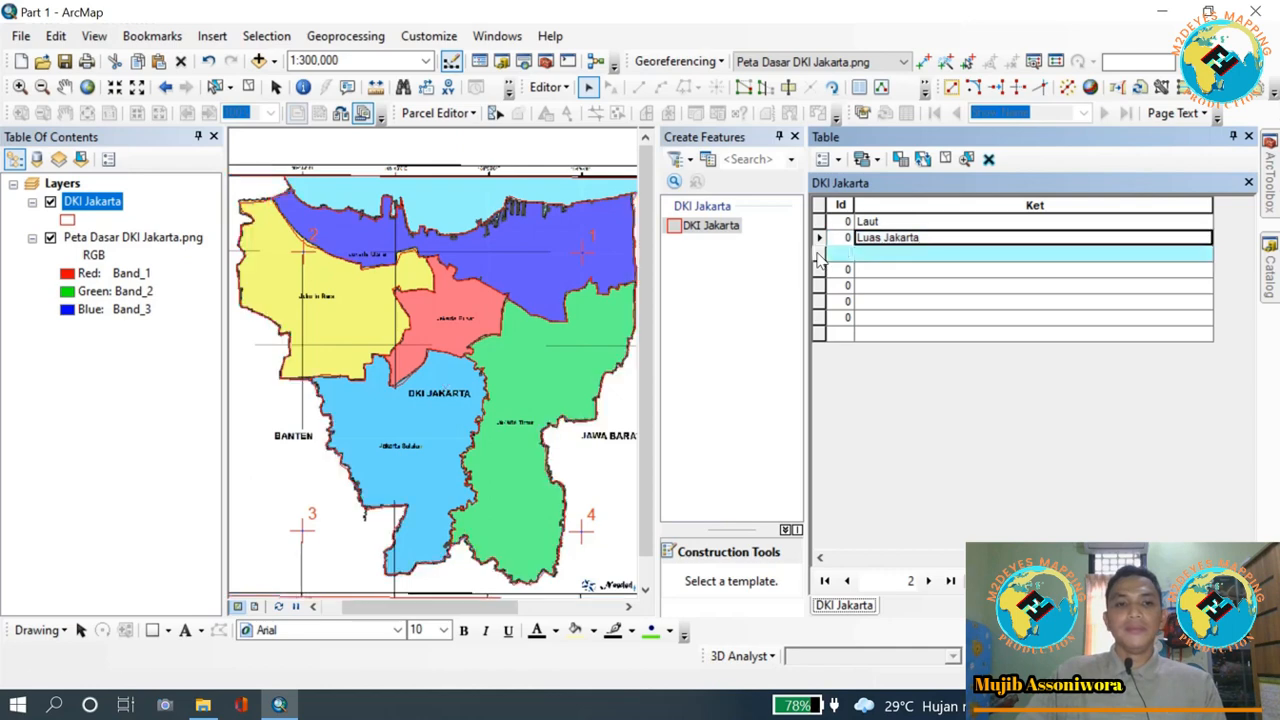
left_click(877, 257)
type("Jak")
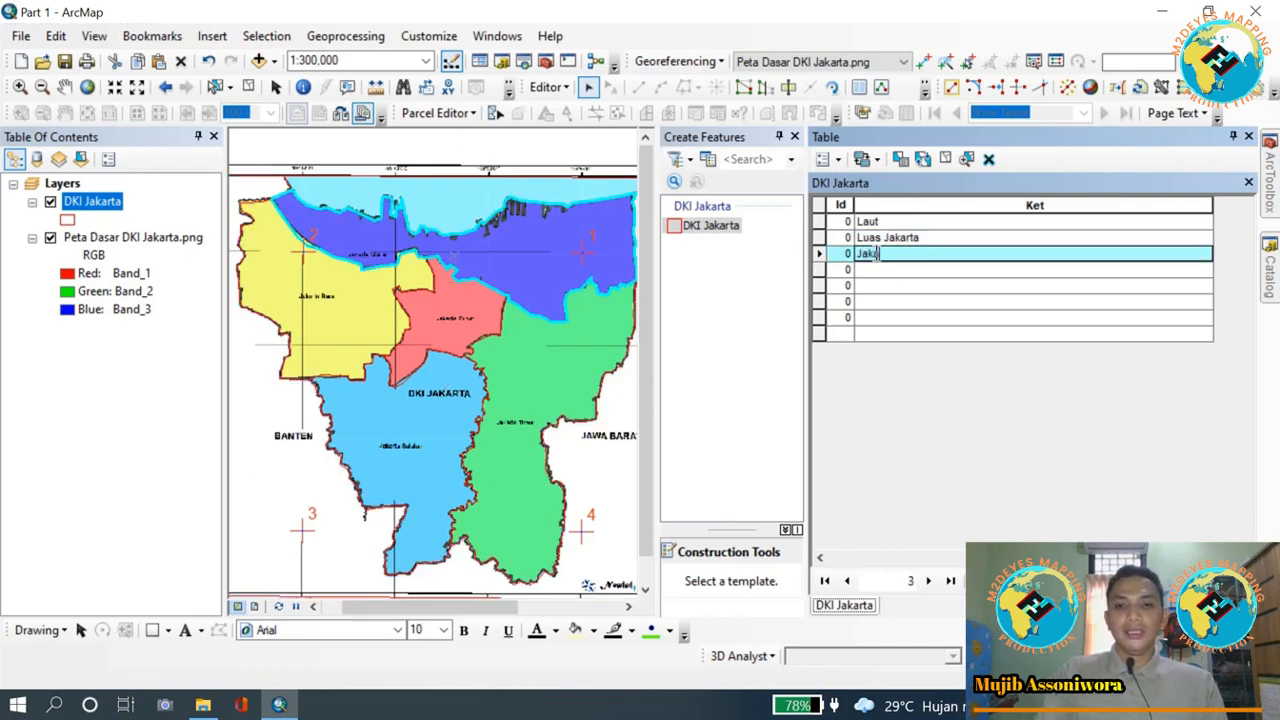
type("arta Utara")
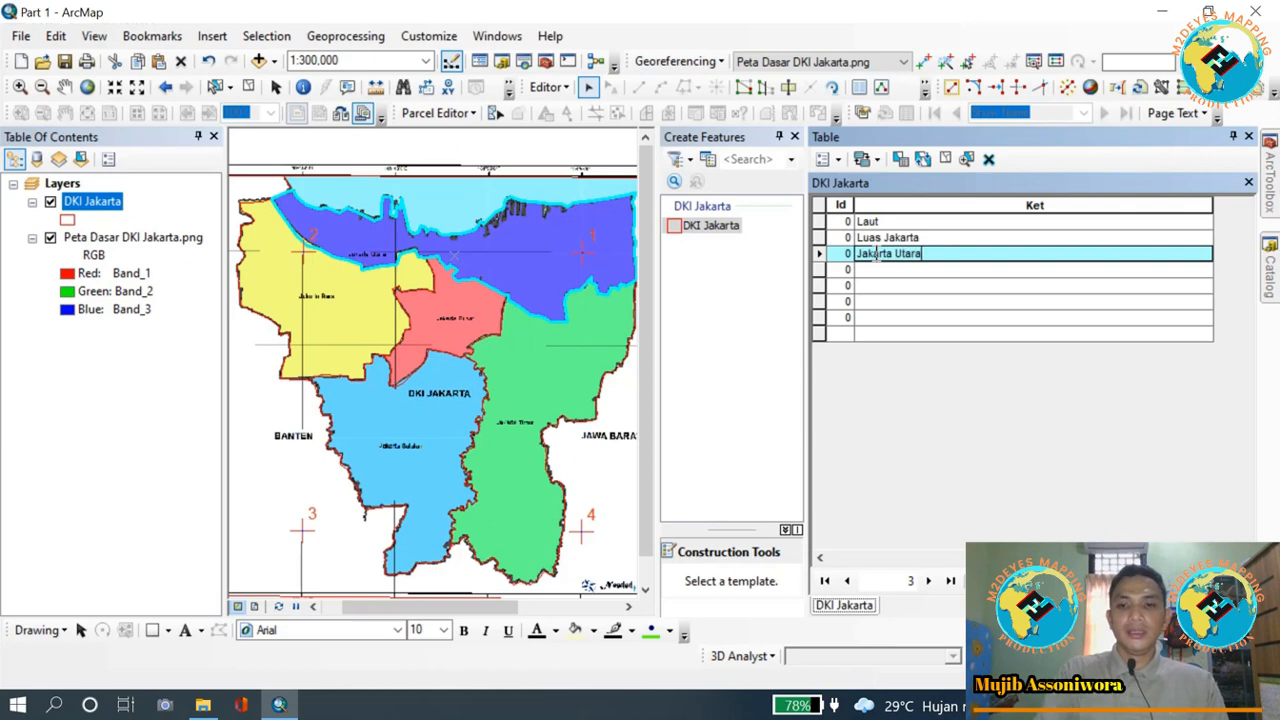
- Enter the Ket values Jakarta Barat for the western city polygon and Jakarta Pusat for the central one
left_click(817, 269)
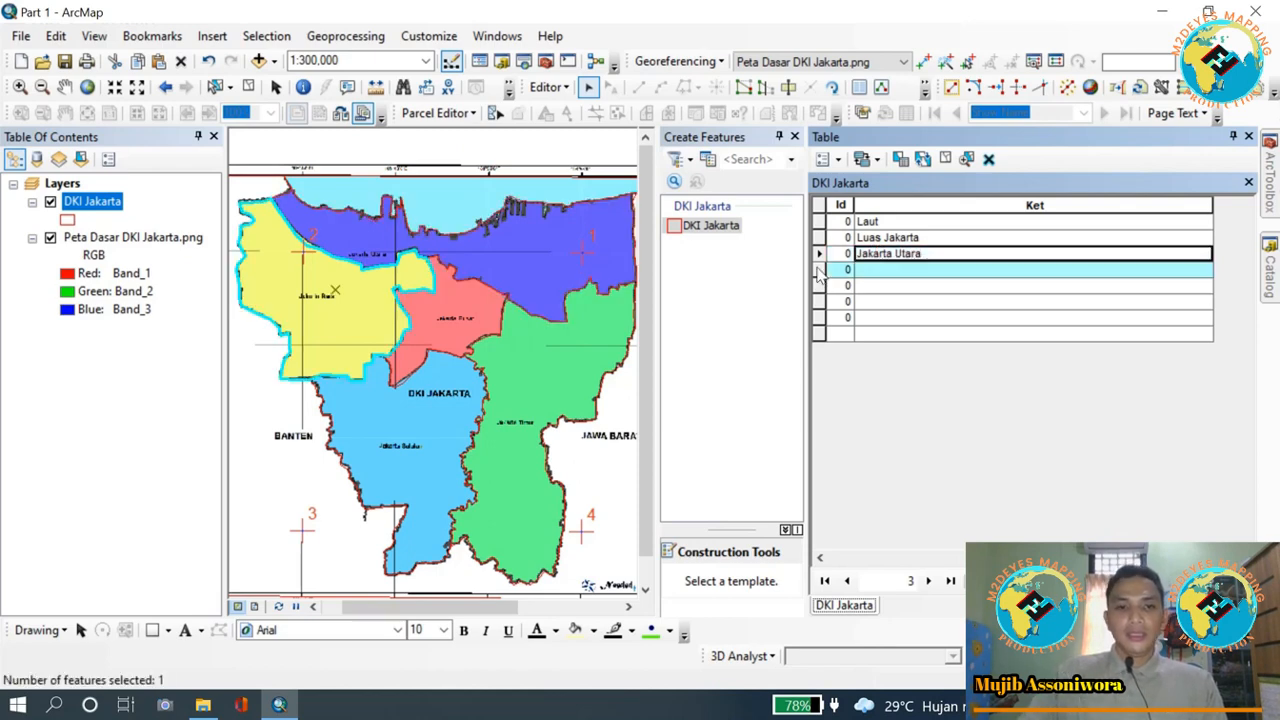
left_click(884, 270)
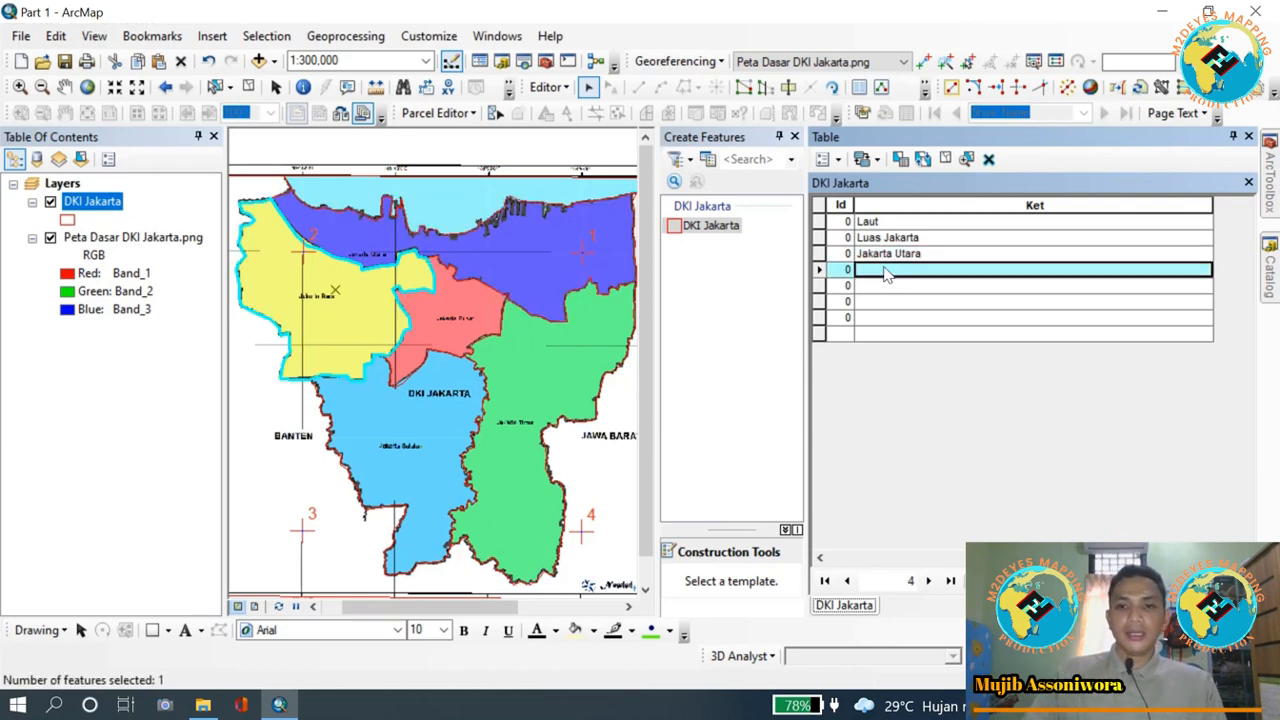
type("Jakarta")
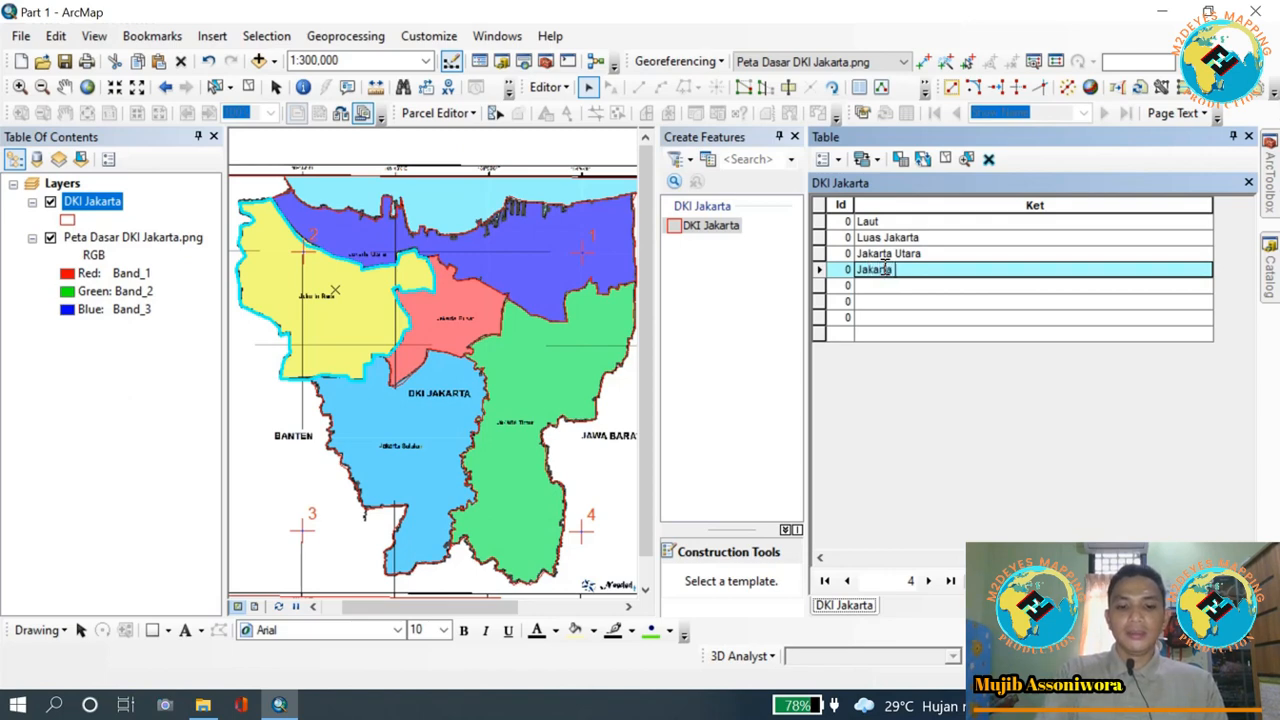
type(" Barat")
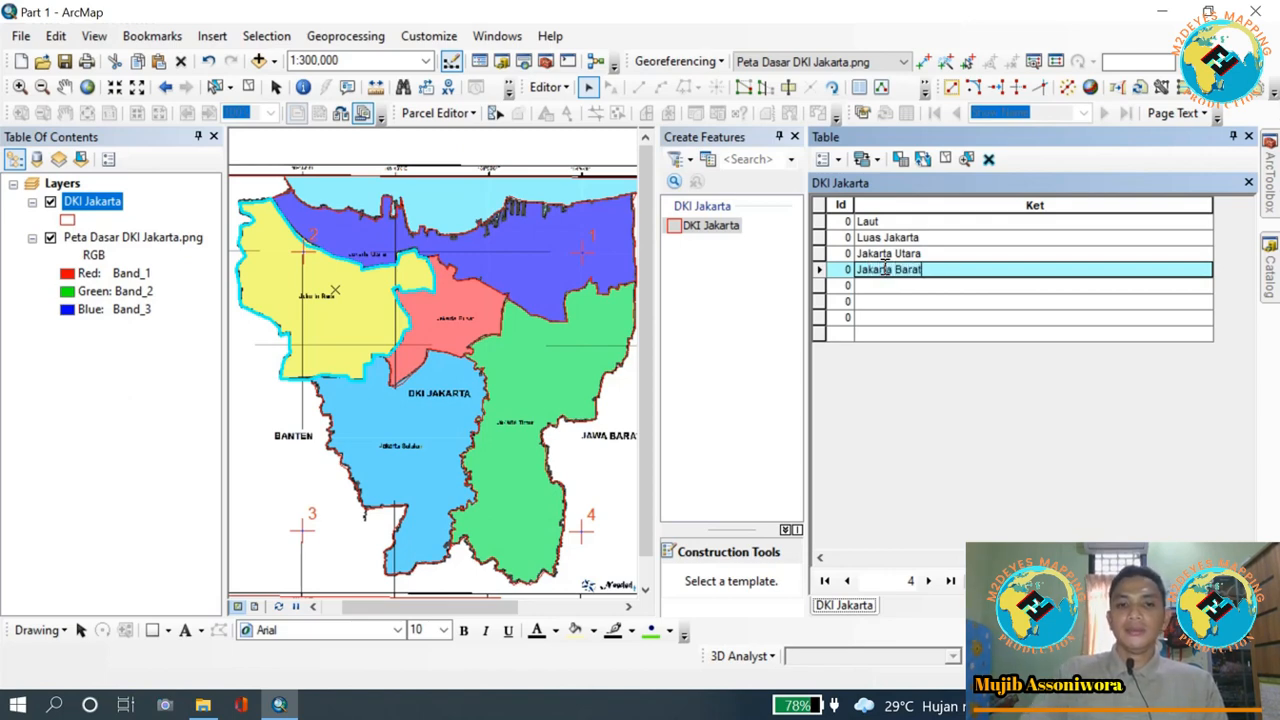
left_click(818, 287)
left_click(875, 287)
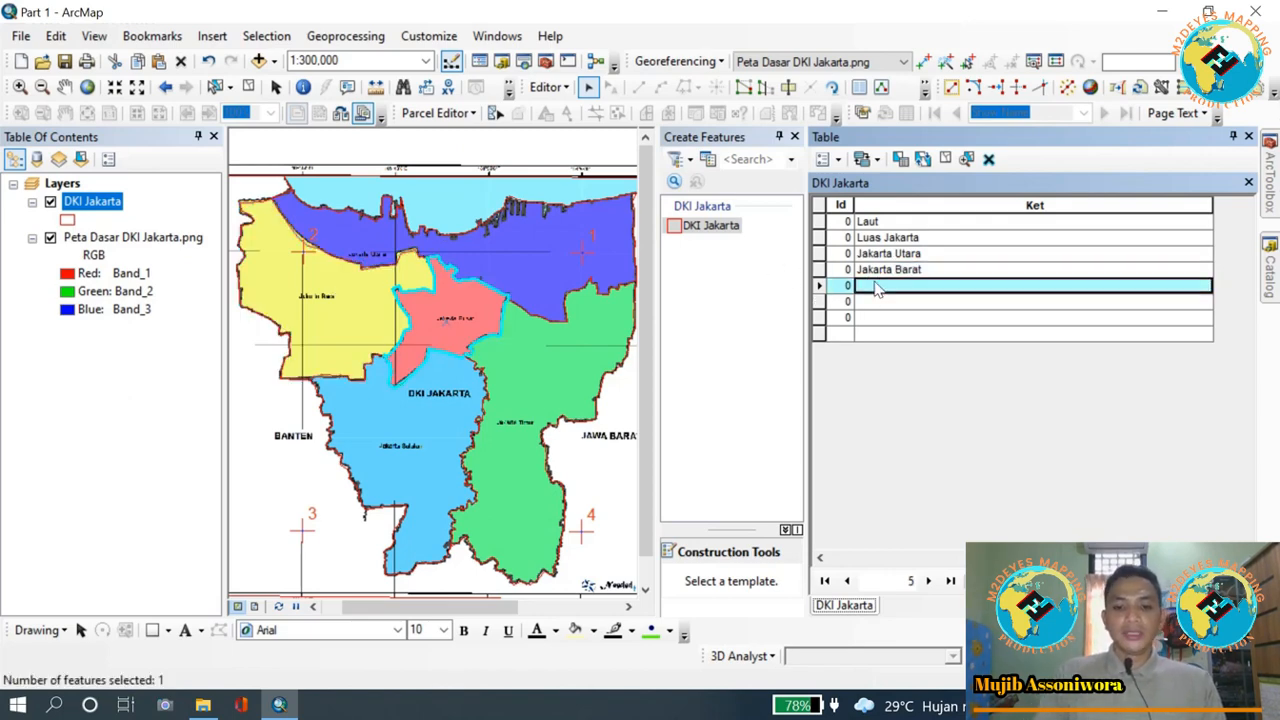
type("Jakarta Pusat")
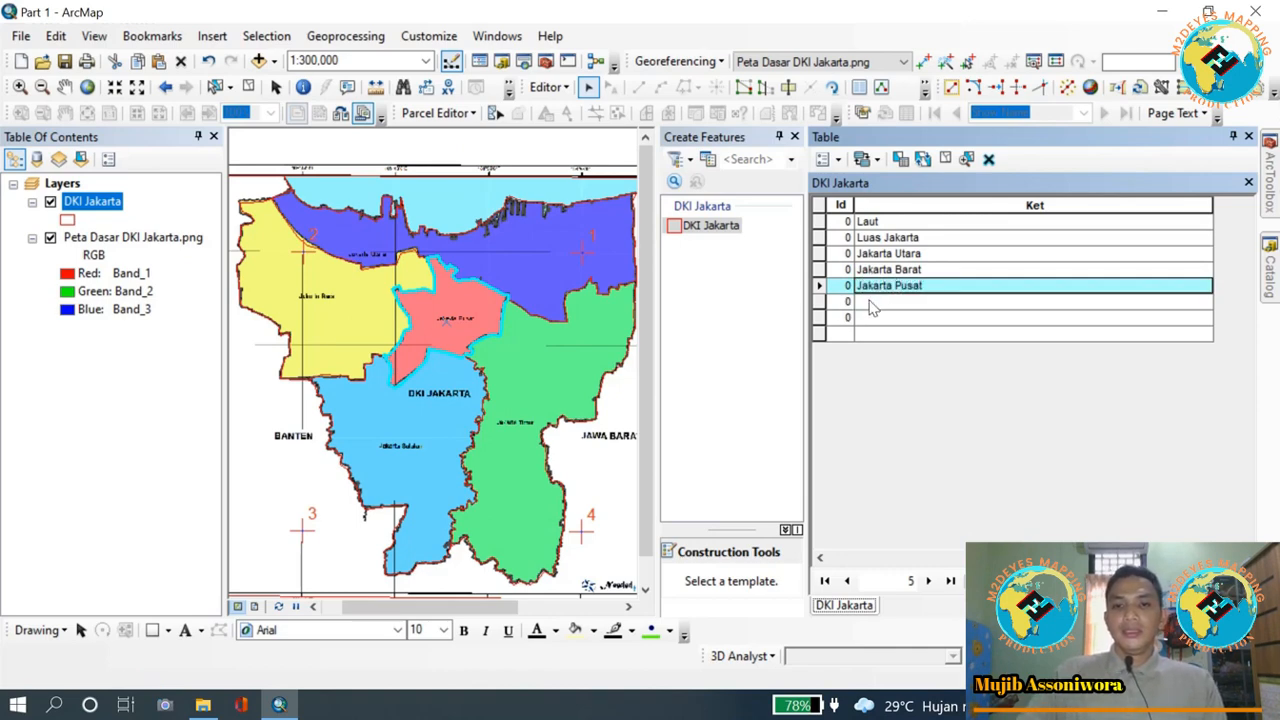
- Enter the Ket values Jakarta Selatan for the southern city polygon and Jakarta Timur for the eastern one
left_click(822, 302)
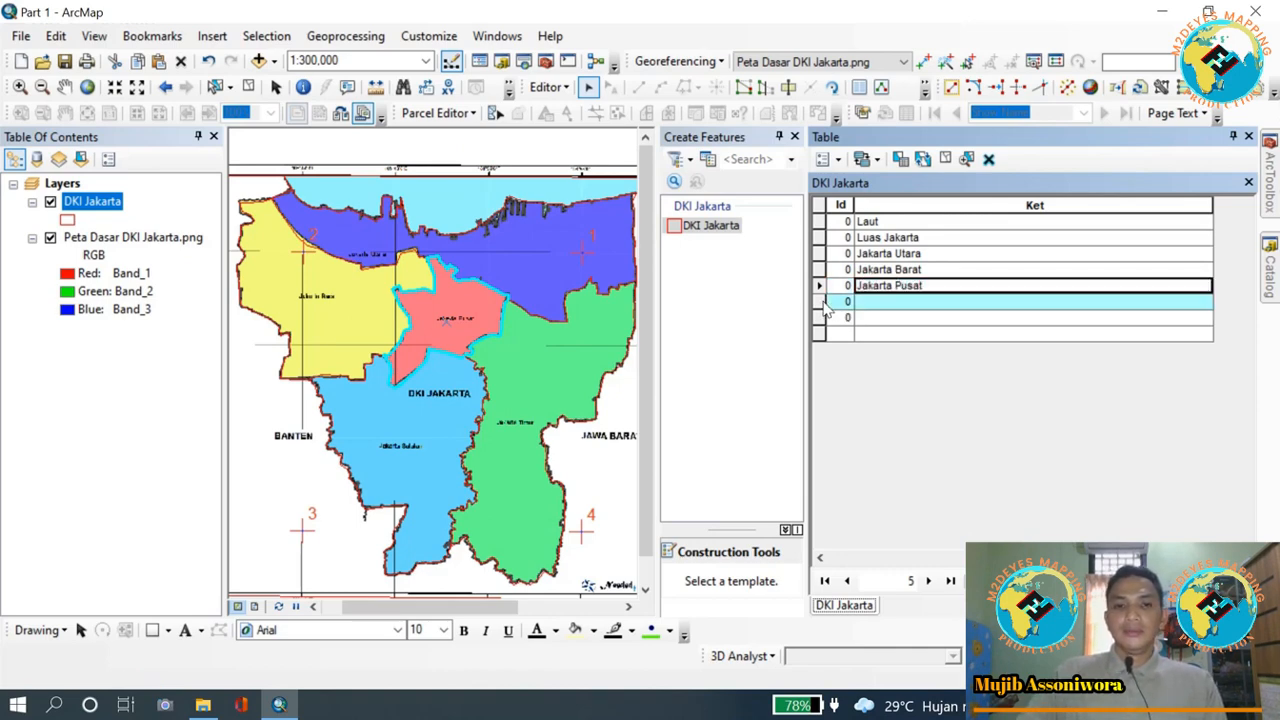
left_click(886, 301)
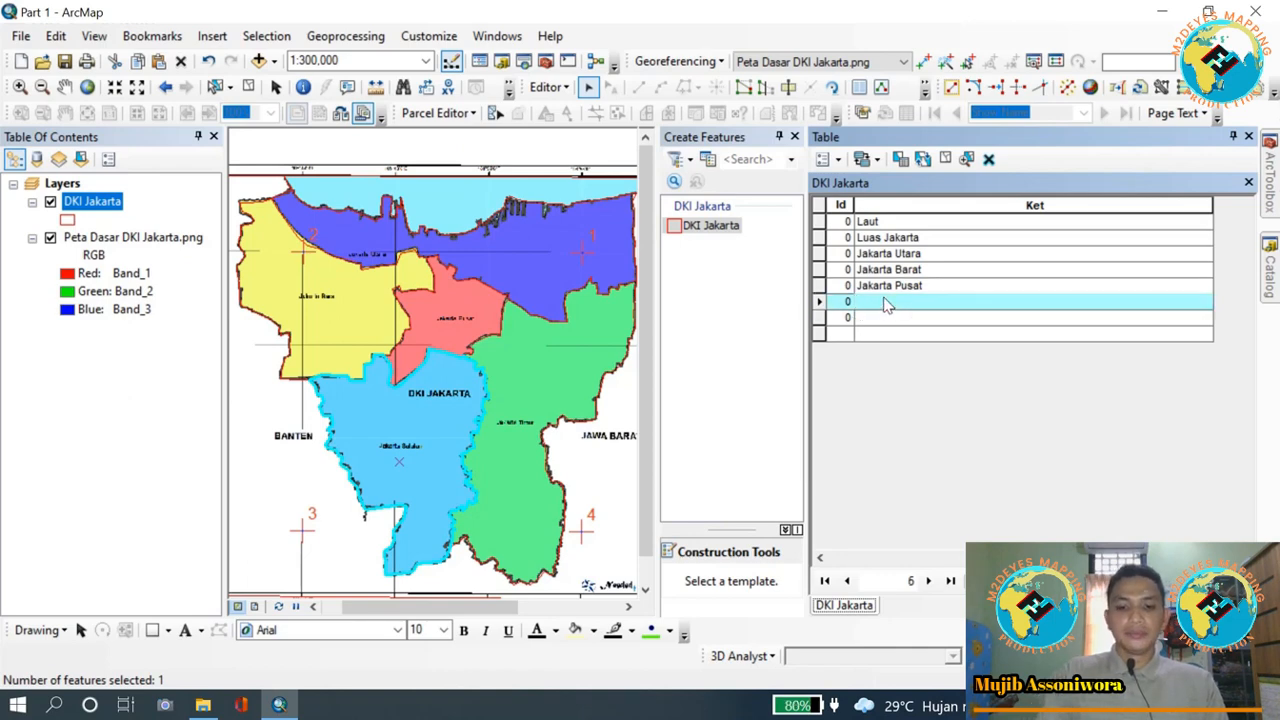
type("Jakarta Selata")
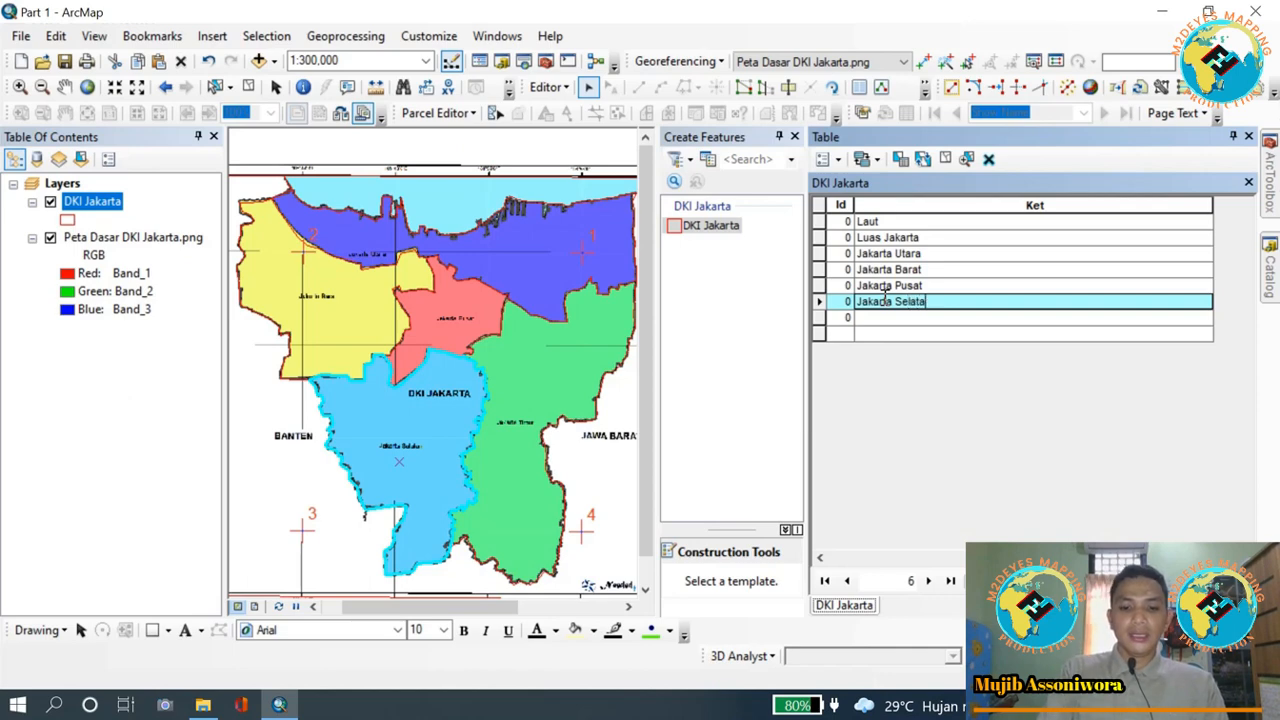
type("n")
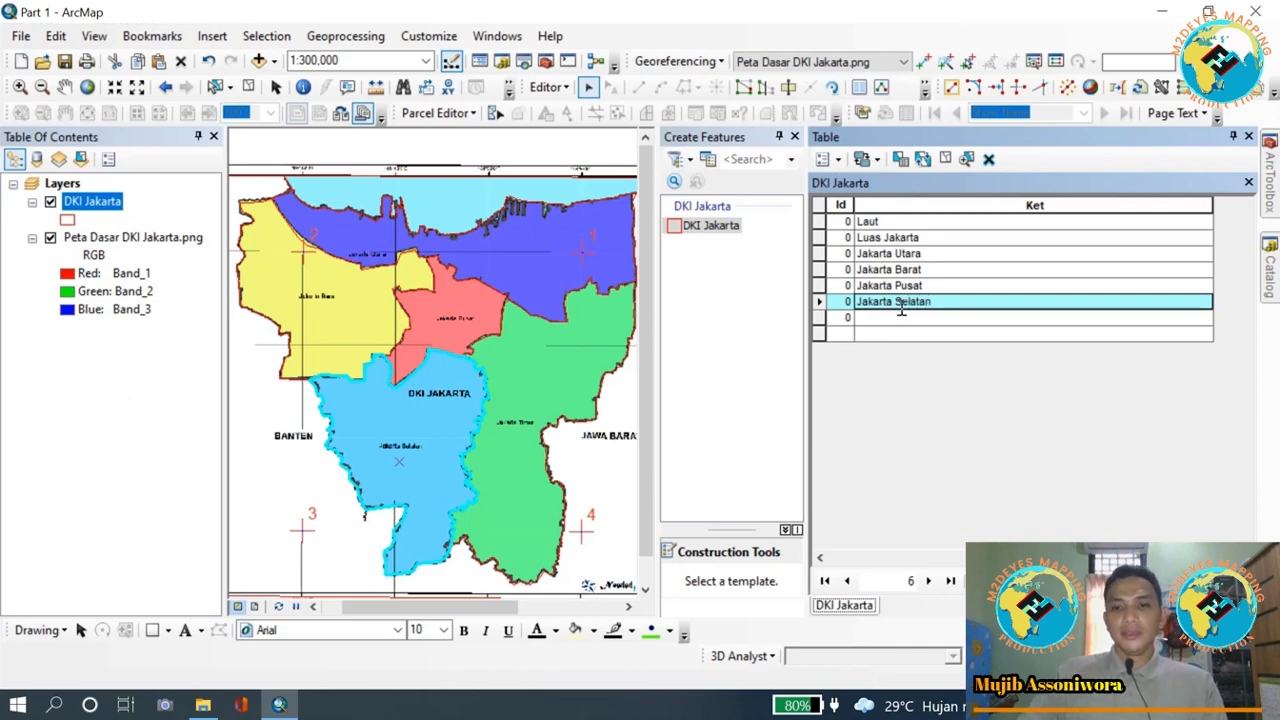
left_click(821, 317)
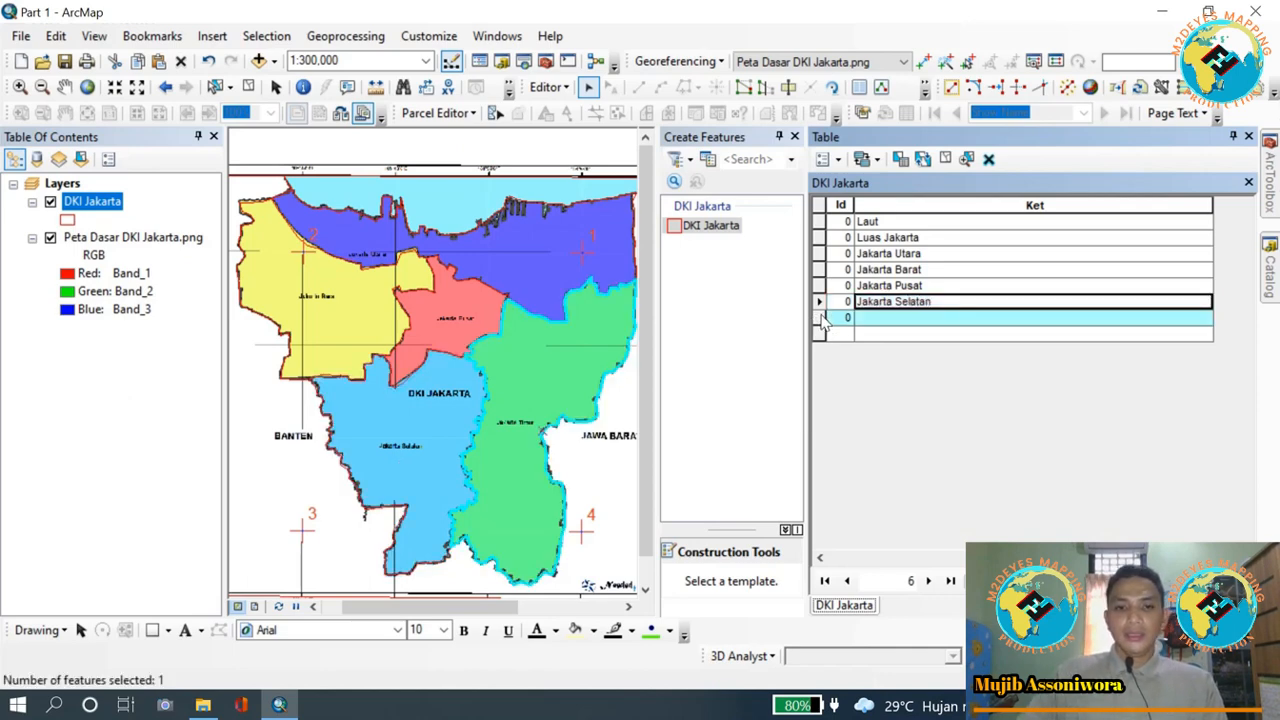
left_click(895, 318)
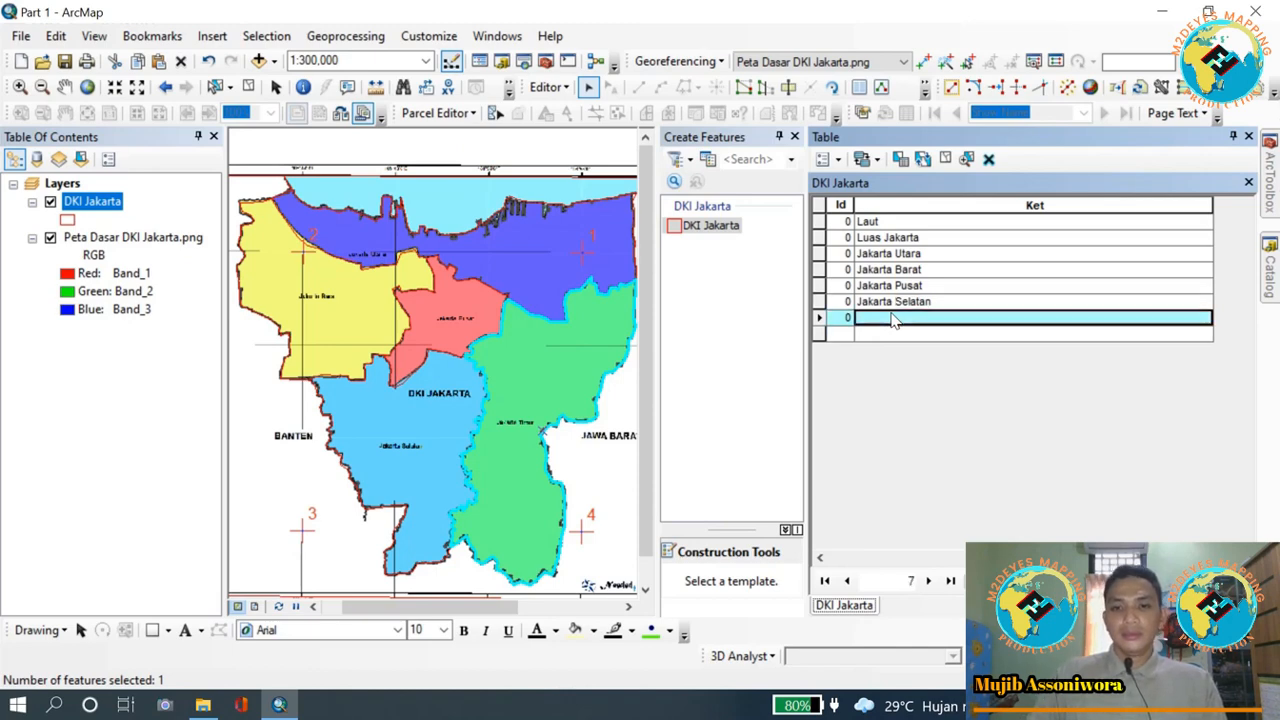
type("Jakarta T")
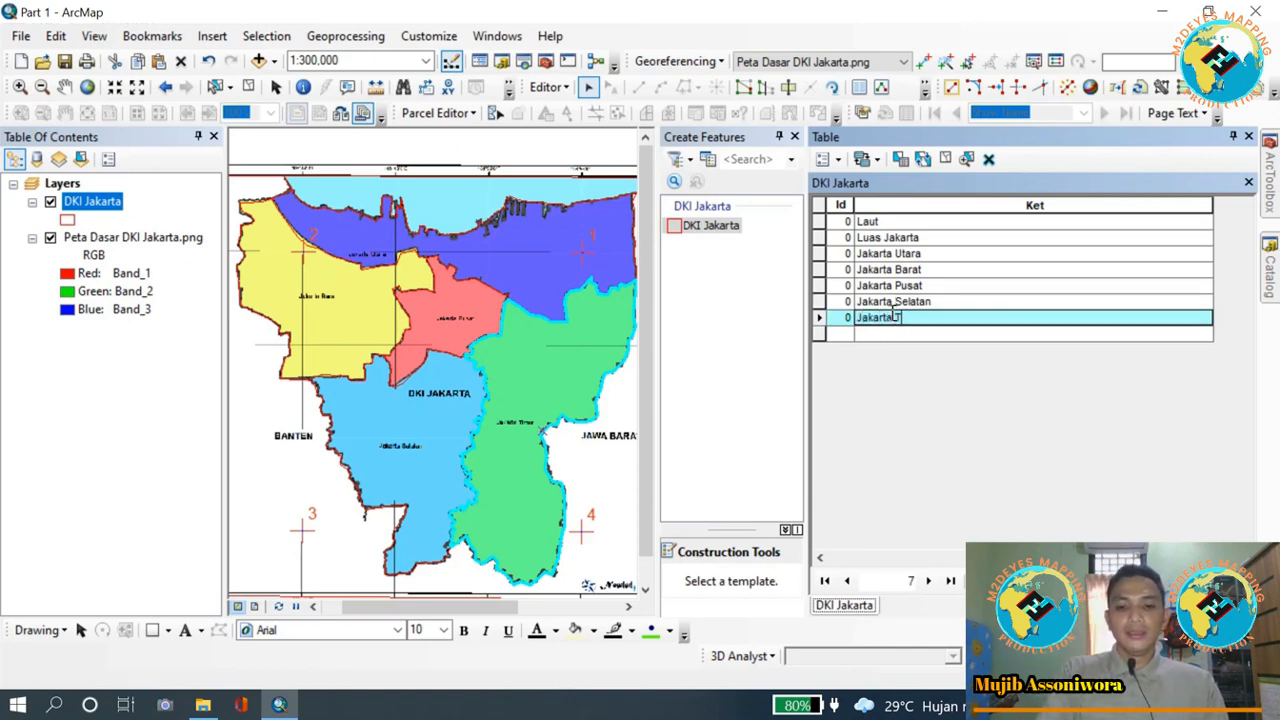
type("imur")
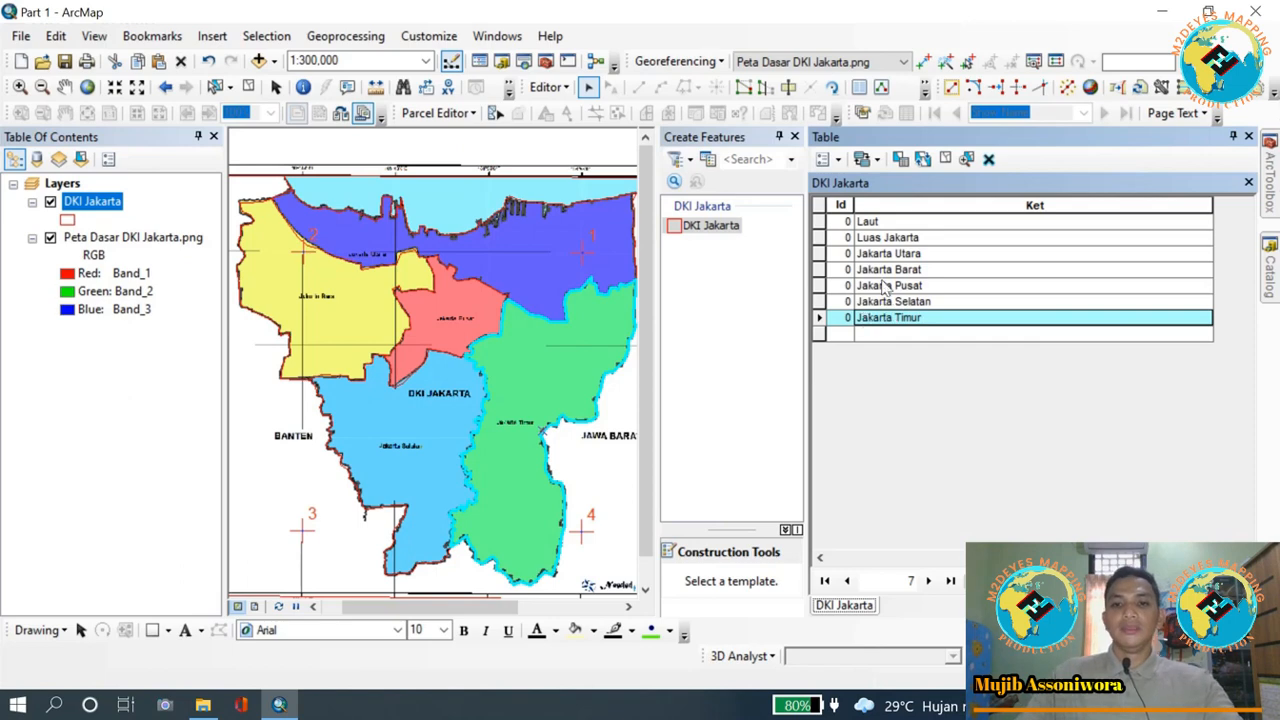
left_click(944, 243)
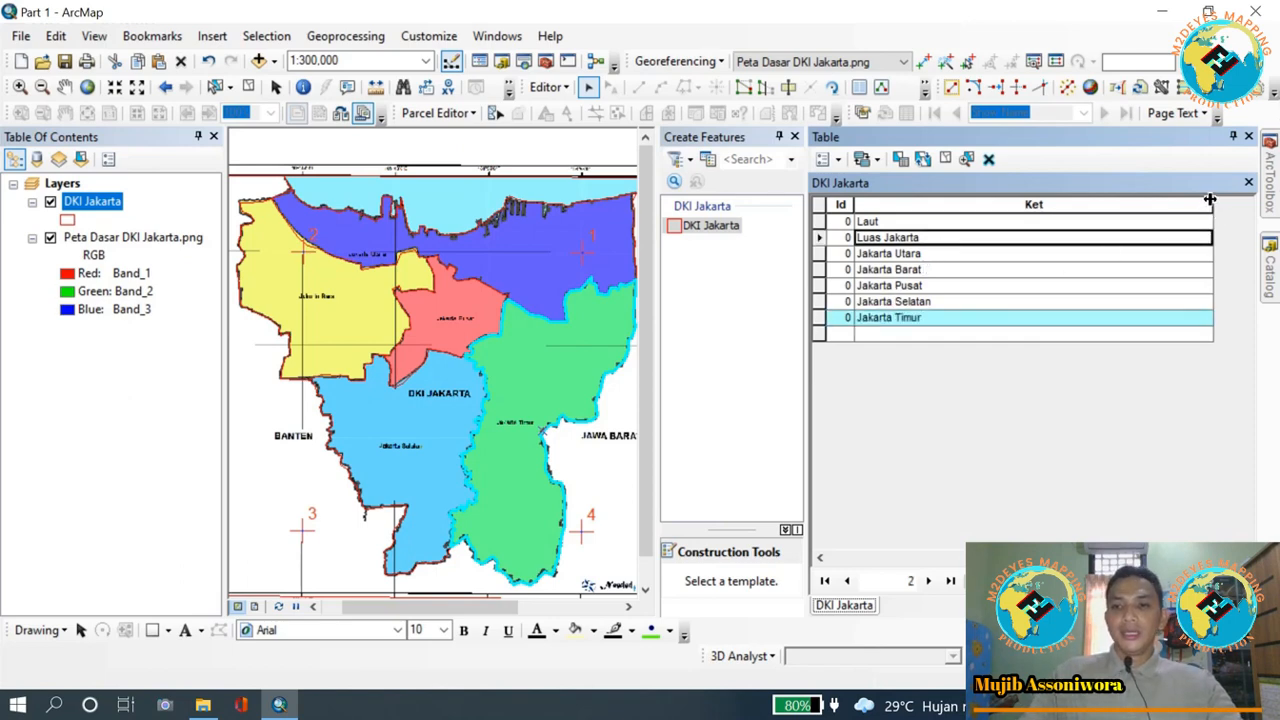
- Narrow the Ket column and collapse the feature template and attribute table windows so the whole map shows
left_click_drag(1210, 199, 960, 217)
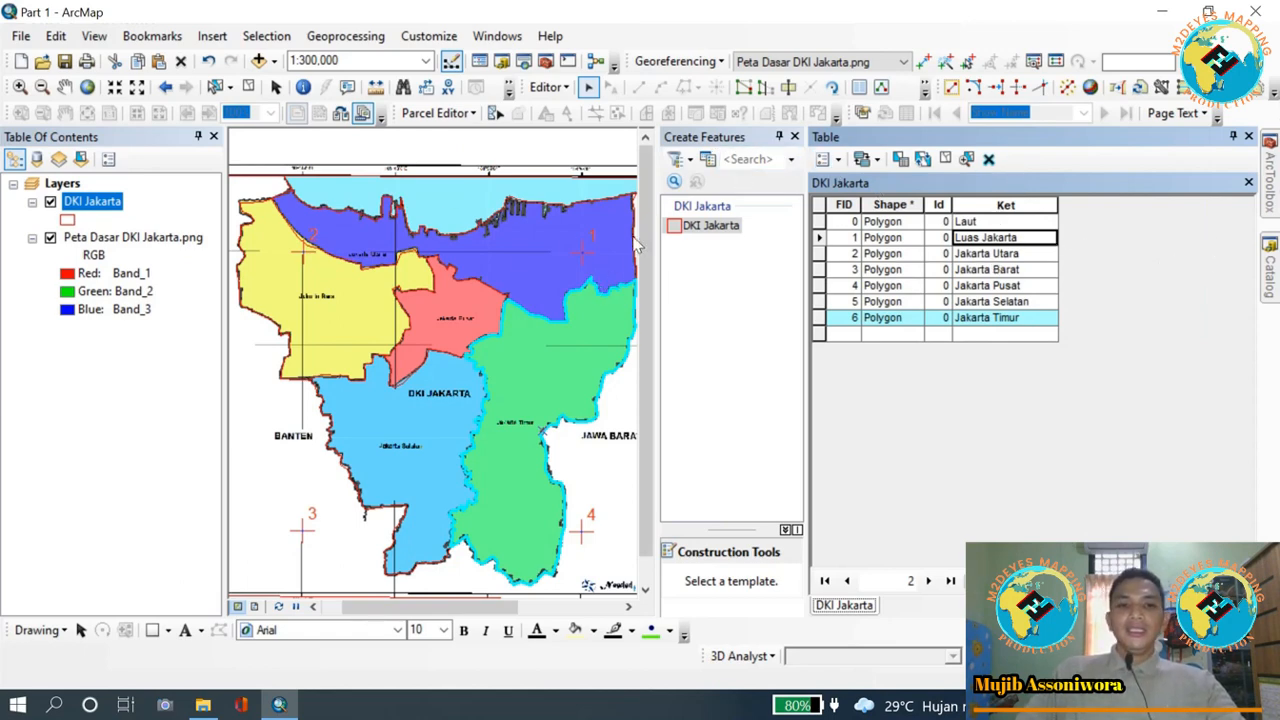
left_click(779, 137)
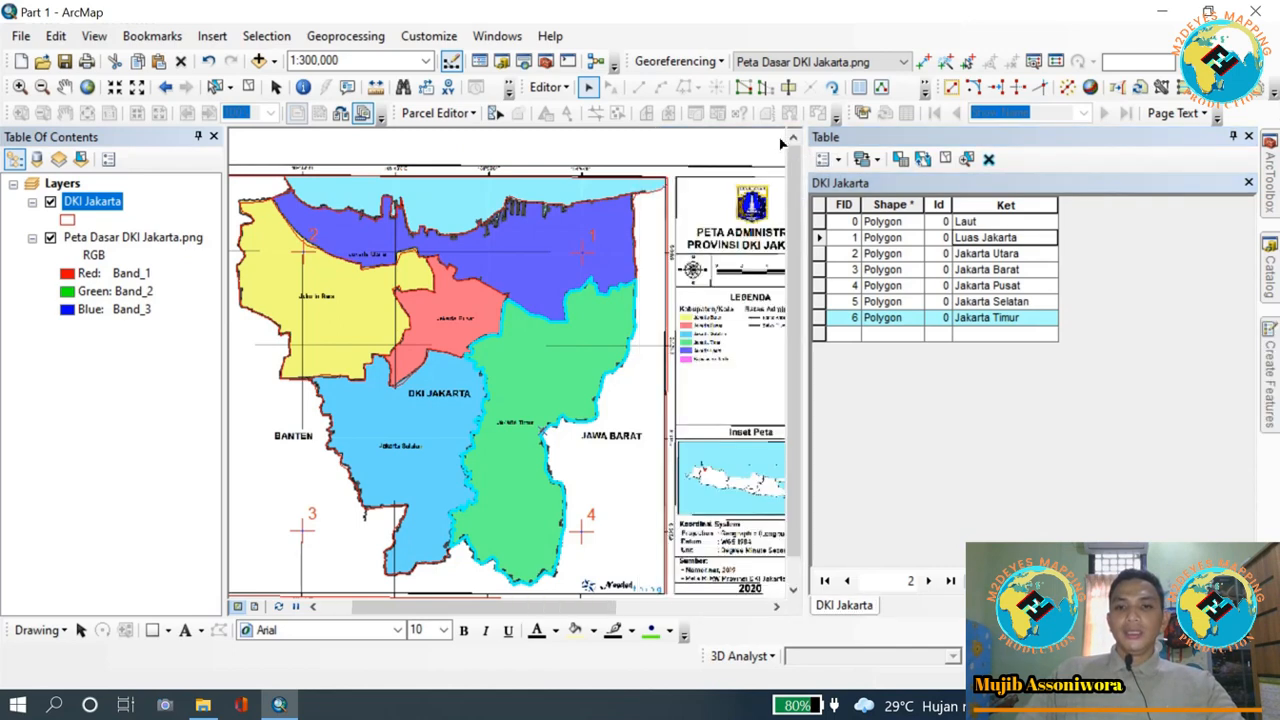
left_click(1234, 137)
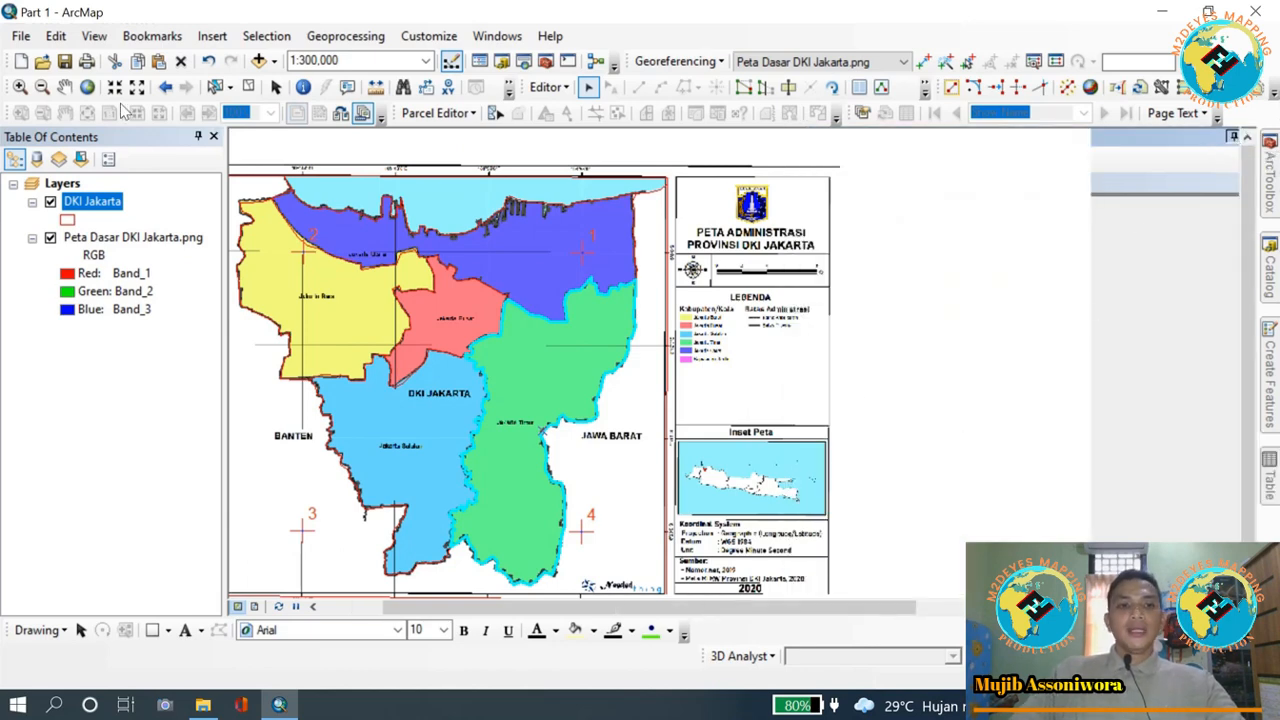
left_click(64, 87)
left_click_drag(537, 334, 693, 324)
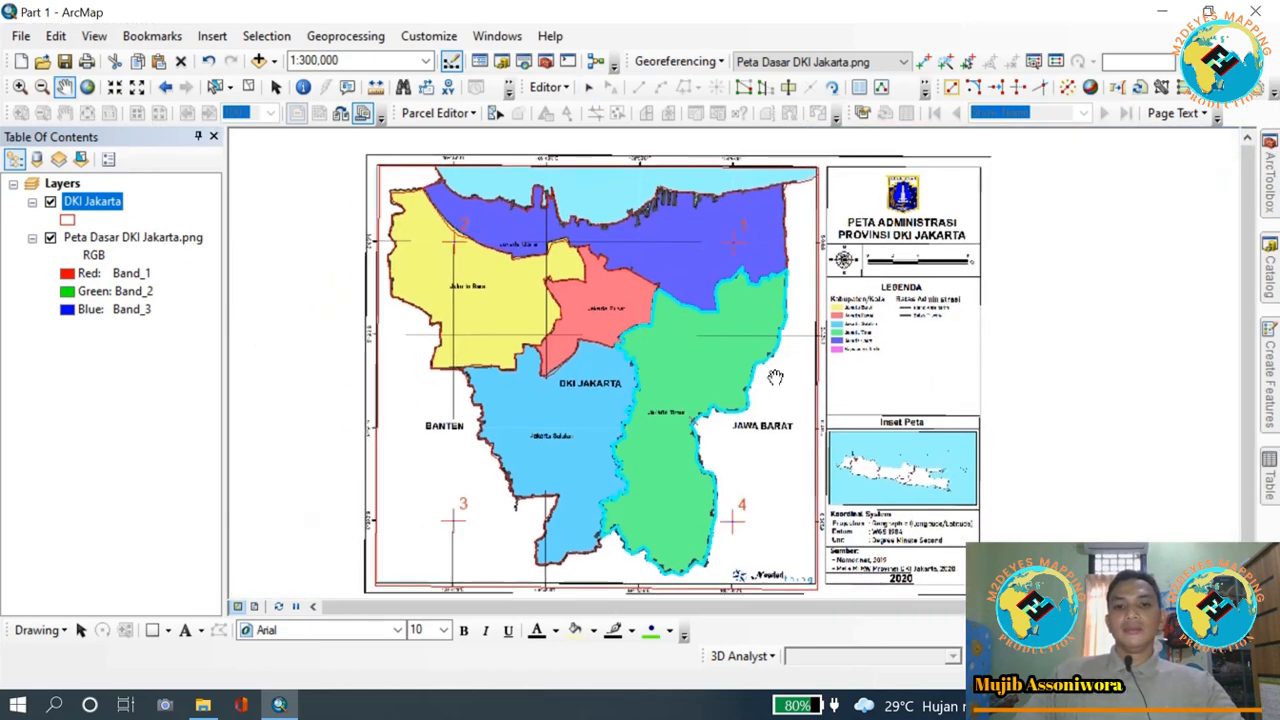
left_click_drag(704, 379, 730, 371)
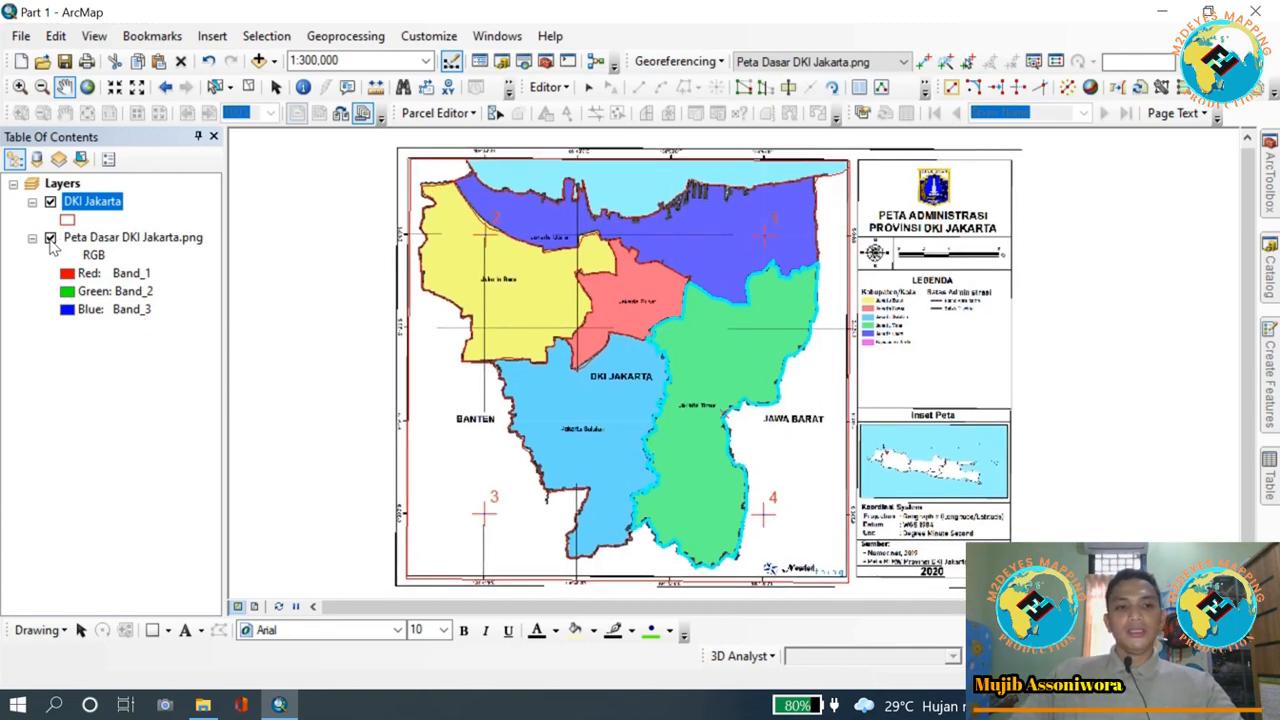
- Hide the Peta Dasar DKI Jakarta.png base map and clear the feature selection
left_click(50, 238)
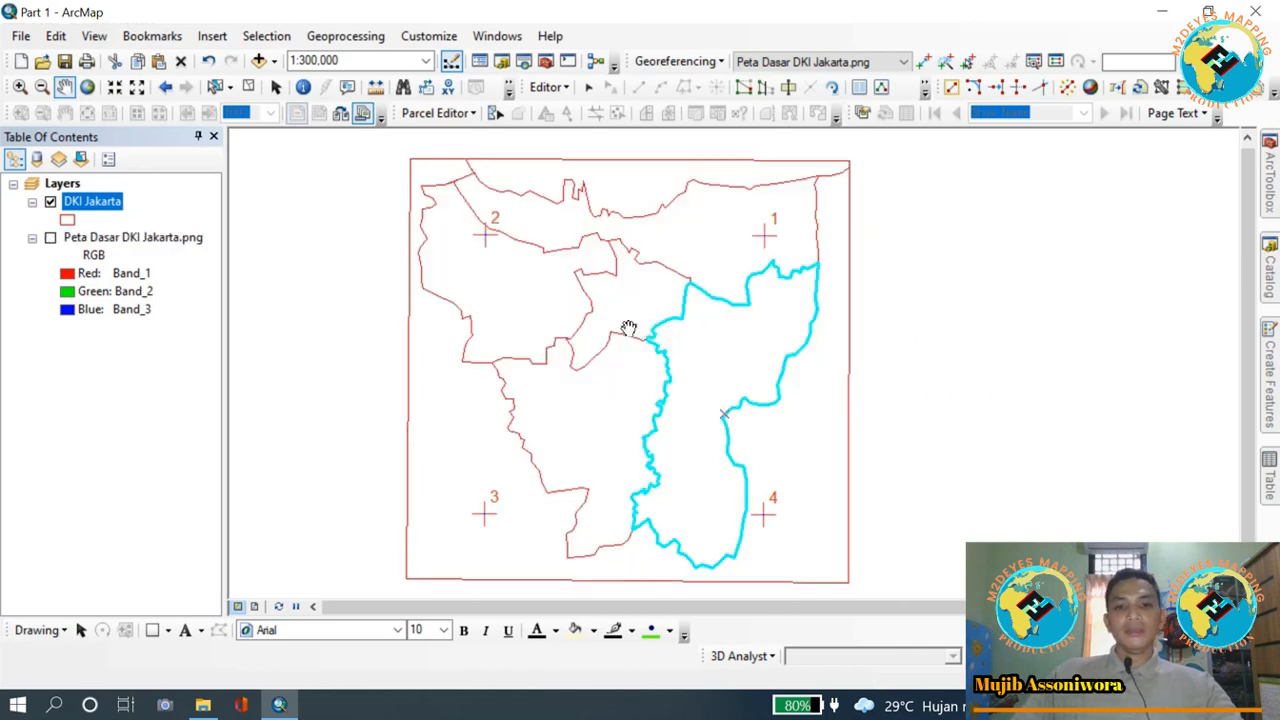
left_click(248, 87)
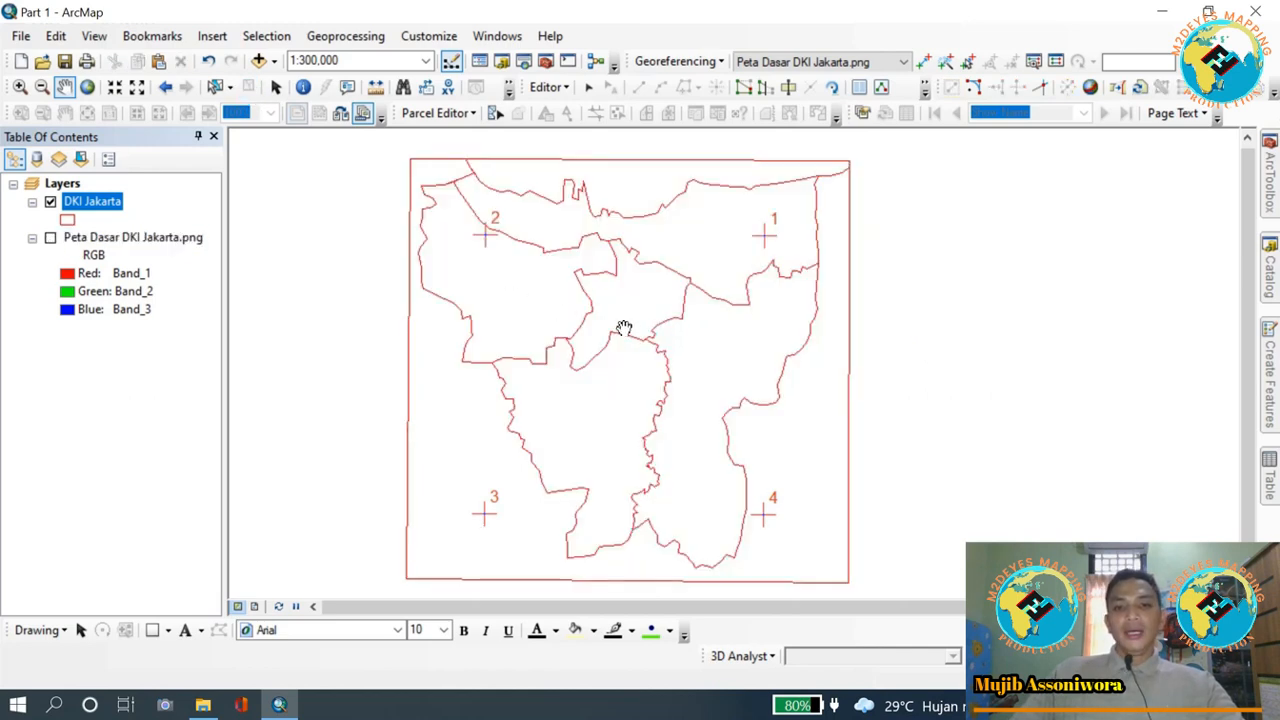
left_click_drag(623, 328, 640, 337)
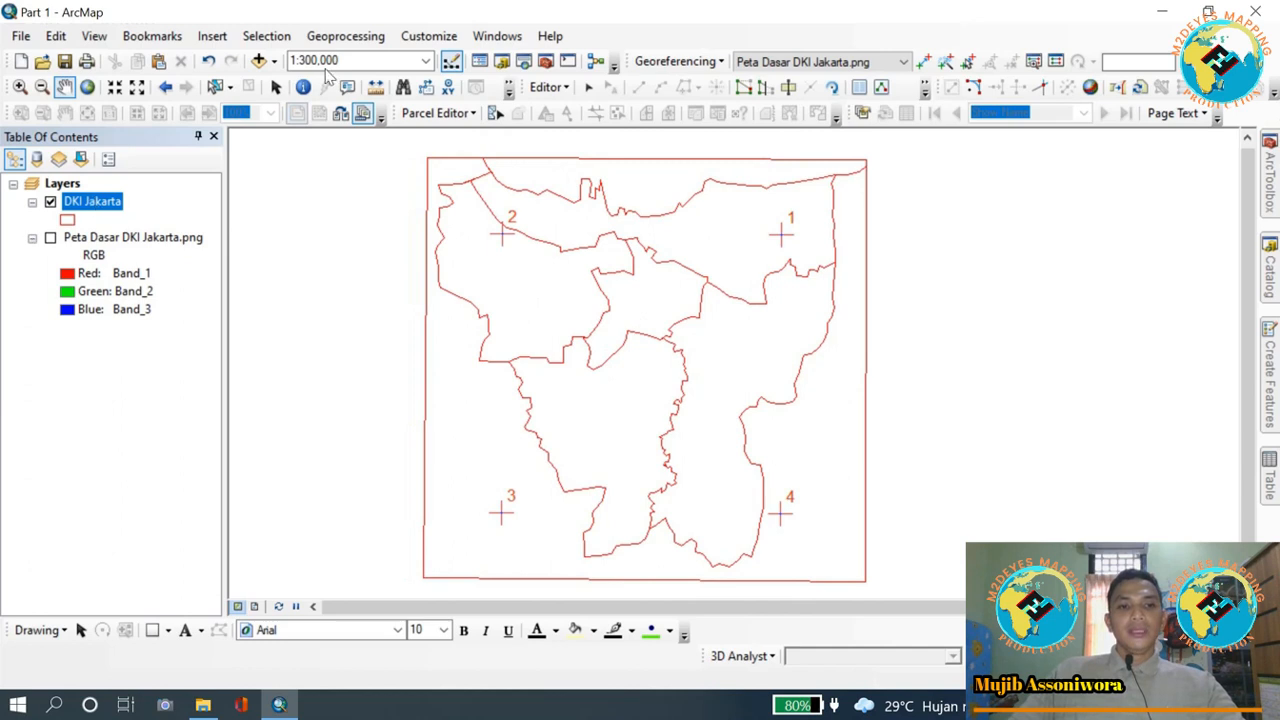
- Turn on labels for the DKI Jakarta layer using the Ket field, with bold text of size 14
right_click(101, 207)
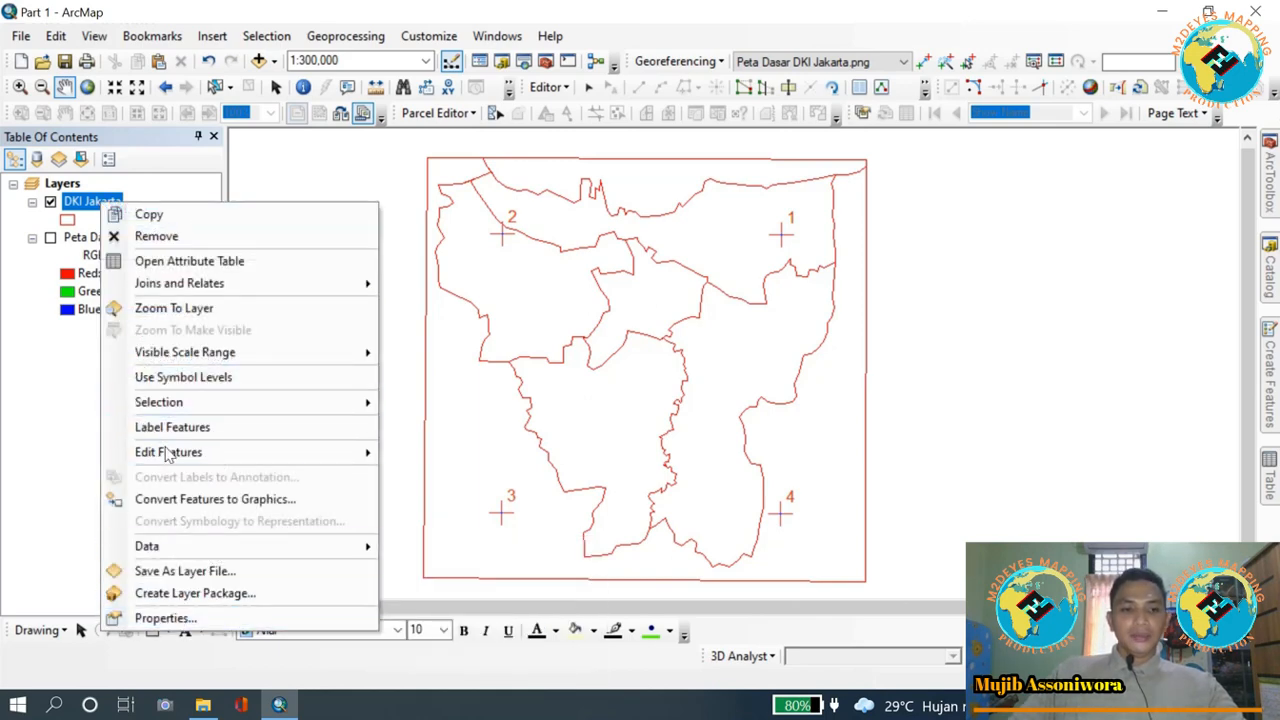
left_click(155, 620)
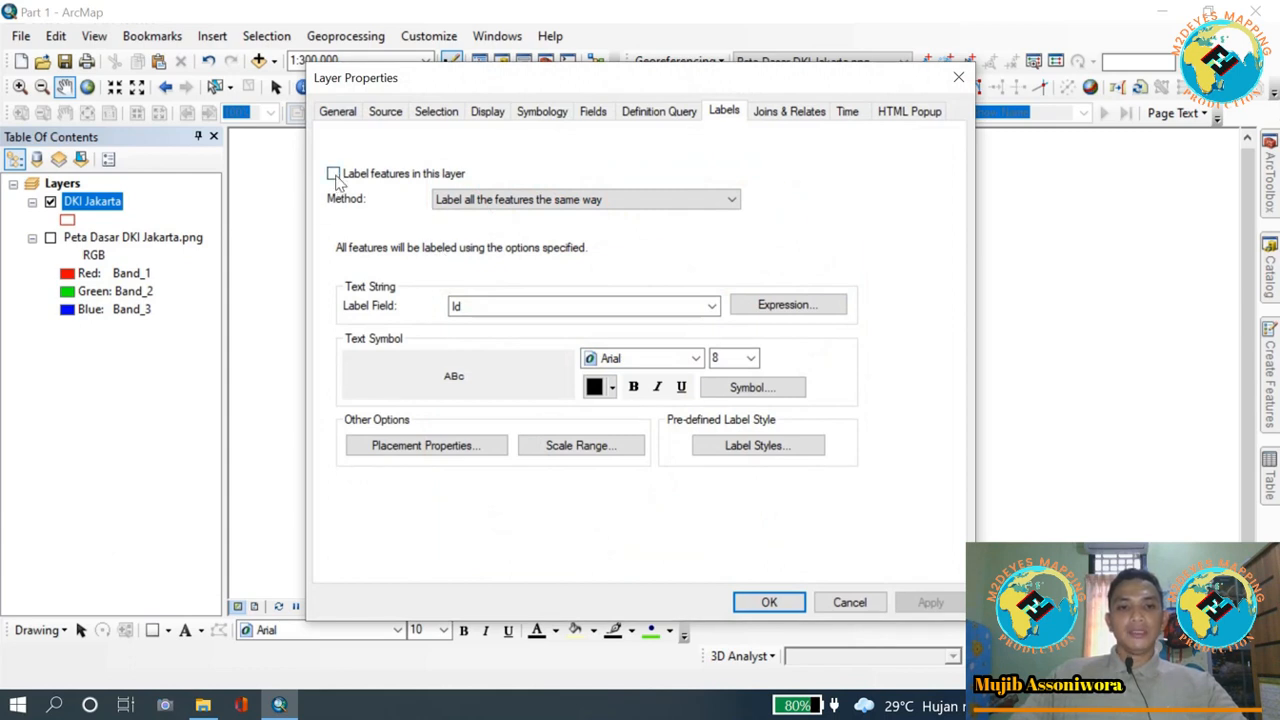
left_click(456, 306)
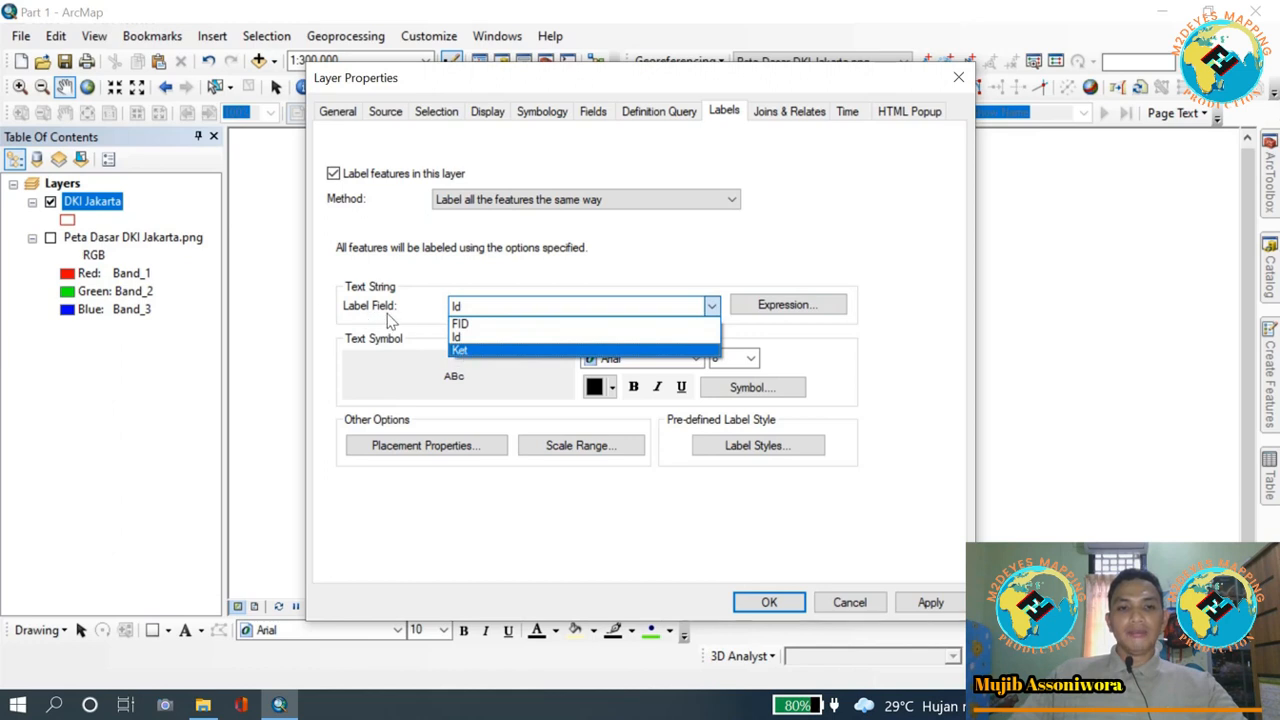
left_click(520, 350)
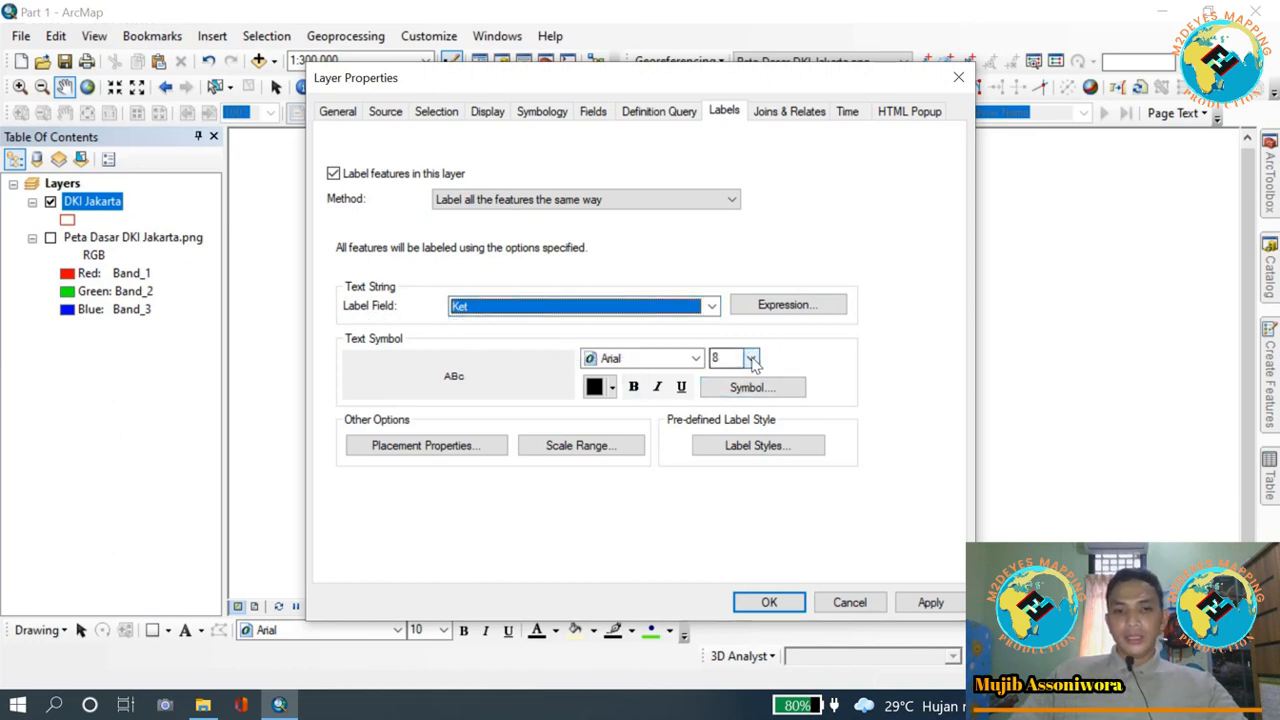
left_click(751, 360)
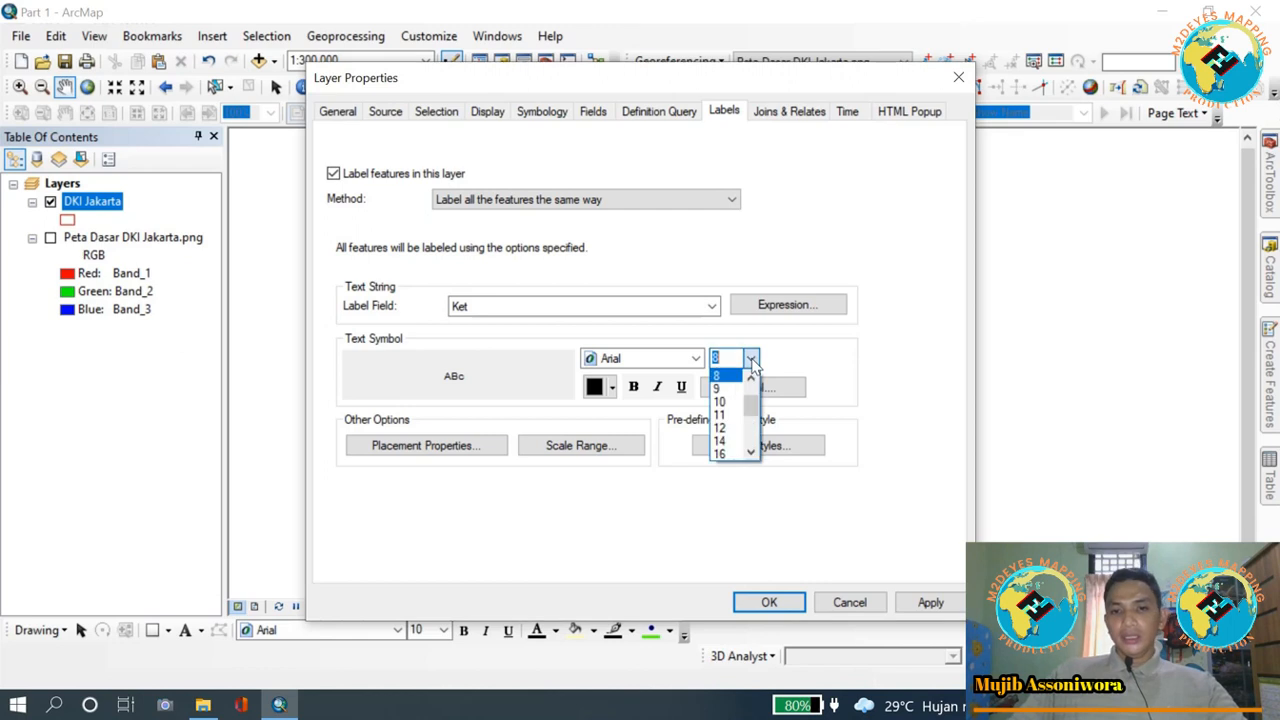
left_click(724, 441)
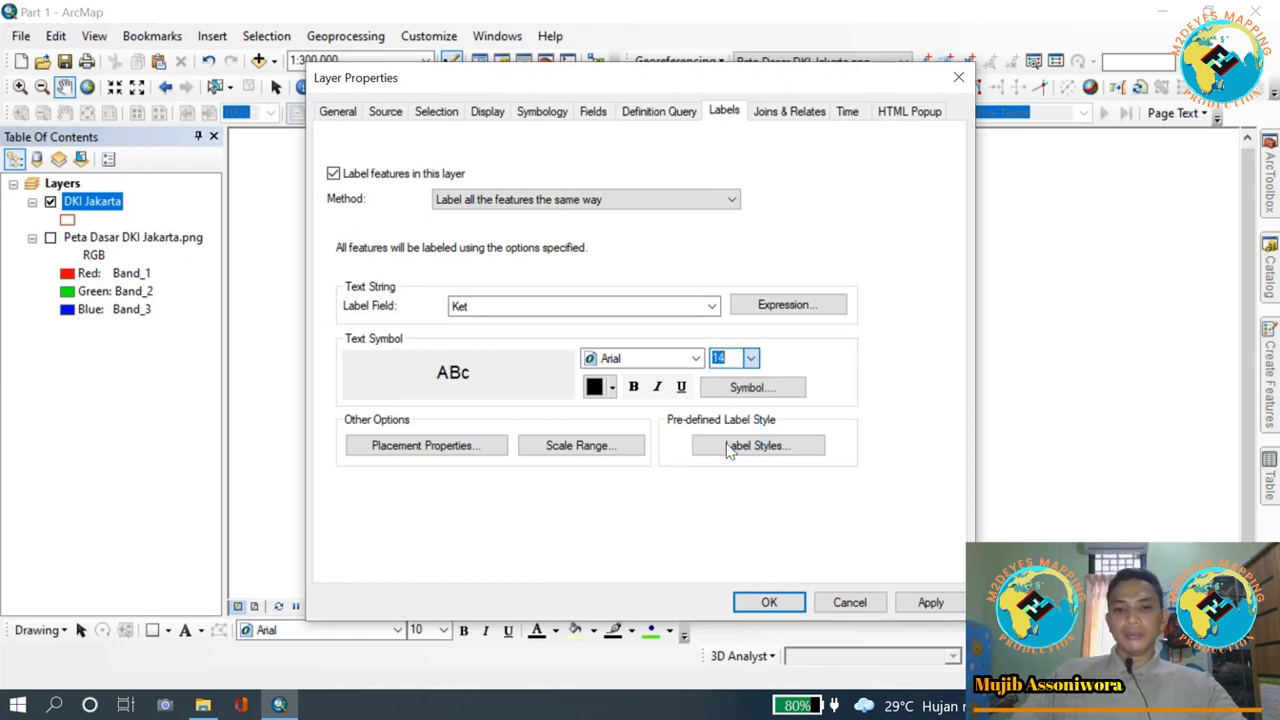
left_click(634, 388)
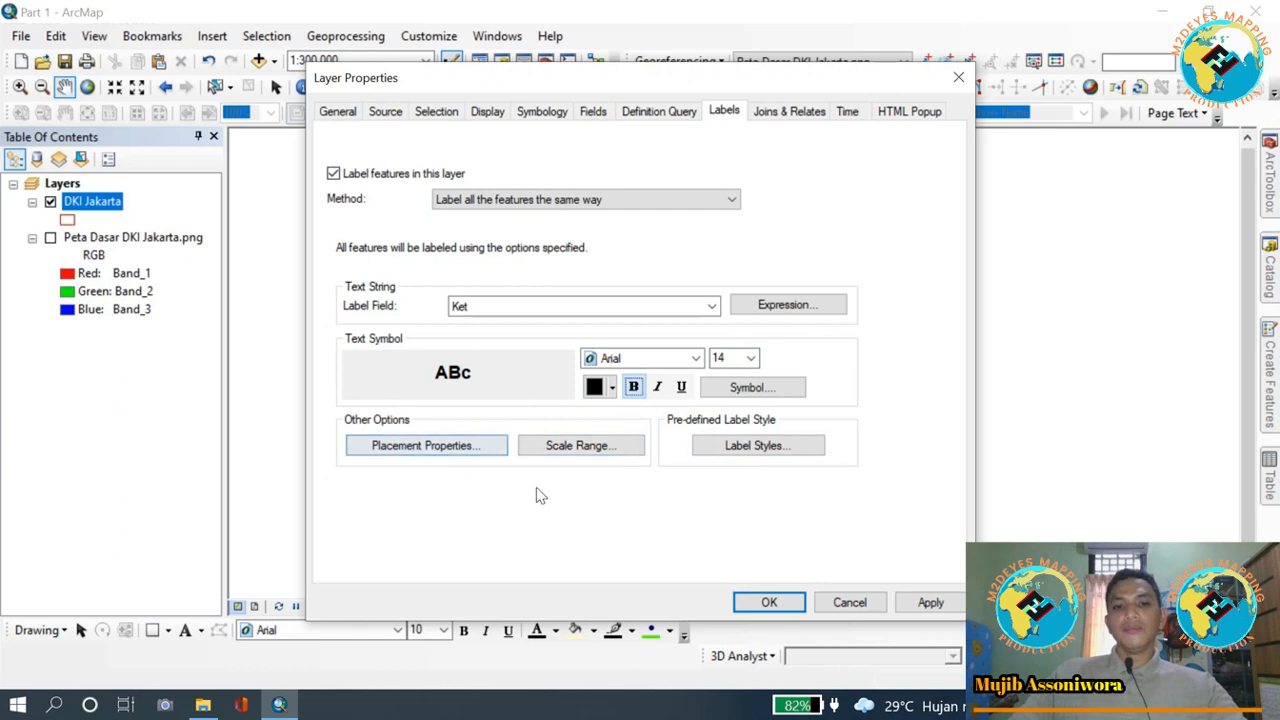
- Set the label placement to Always straight with Remove duplicate labels, and apply the label settings to the layer
left_click(430, 449)
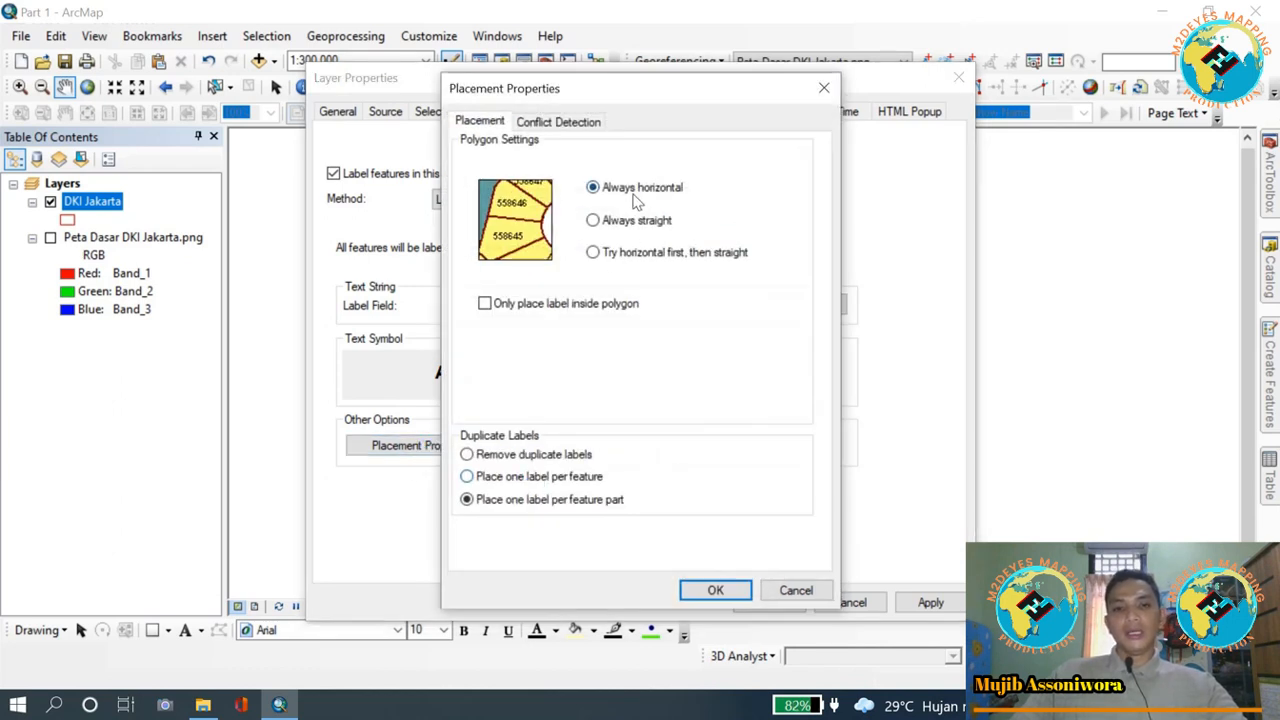
left_click(620, 226)
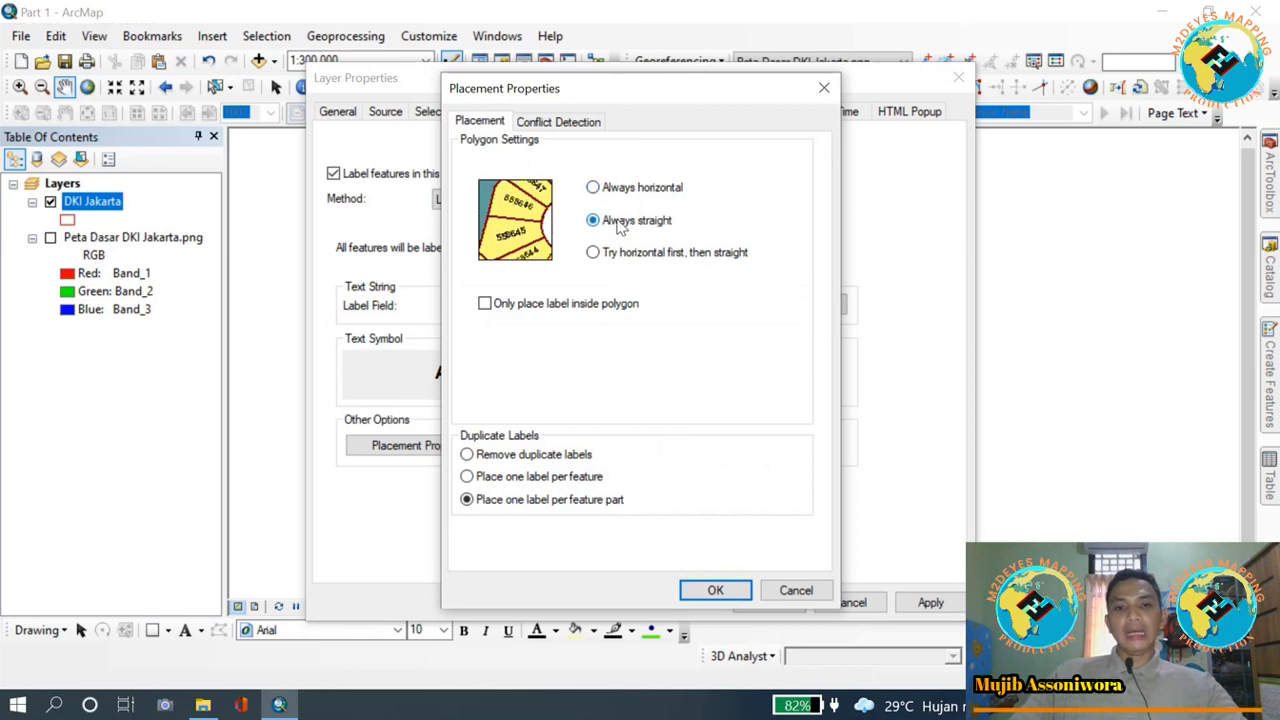
left_click(620, 255)
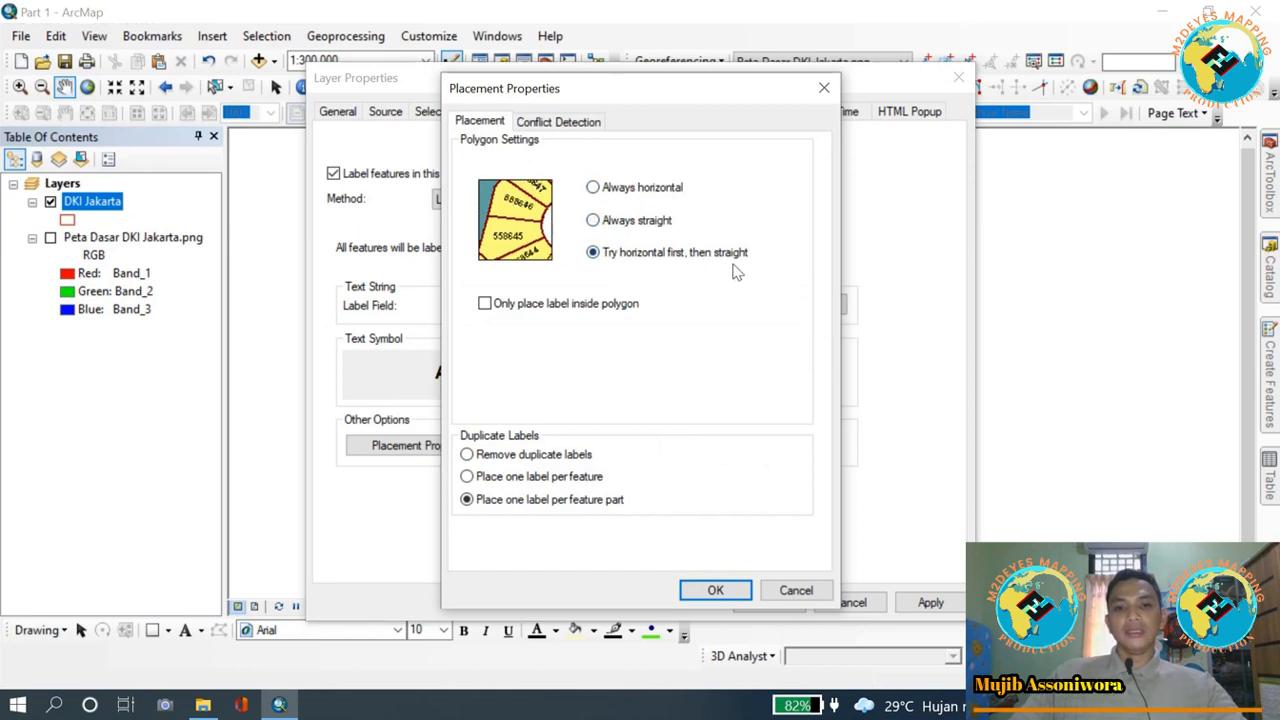
left_click(630, 220)
left_click(628, 189)
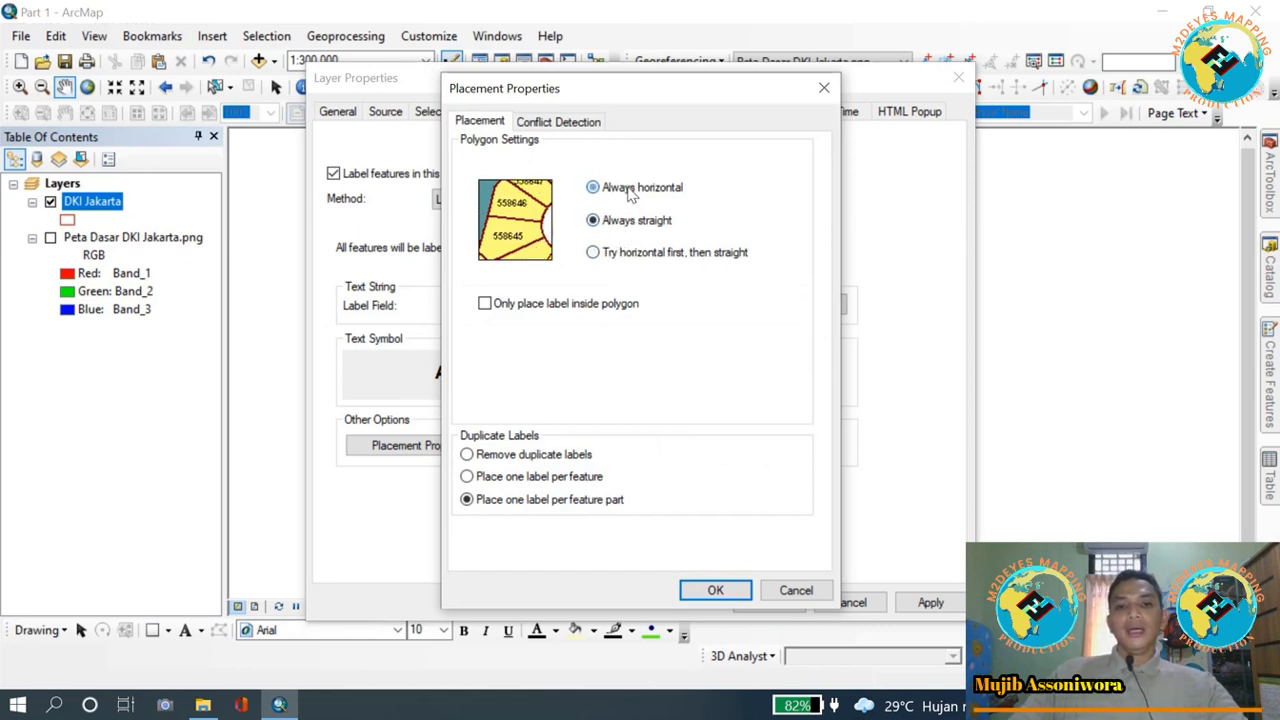
left_click(626, 222)
left_click(628, 190)
left_click(632, 222)
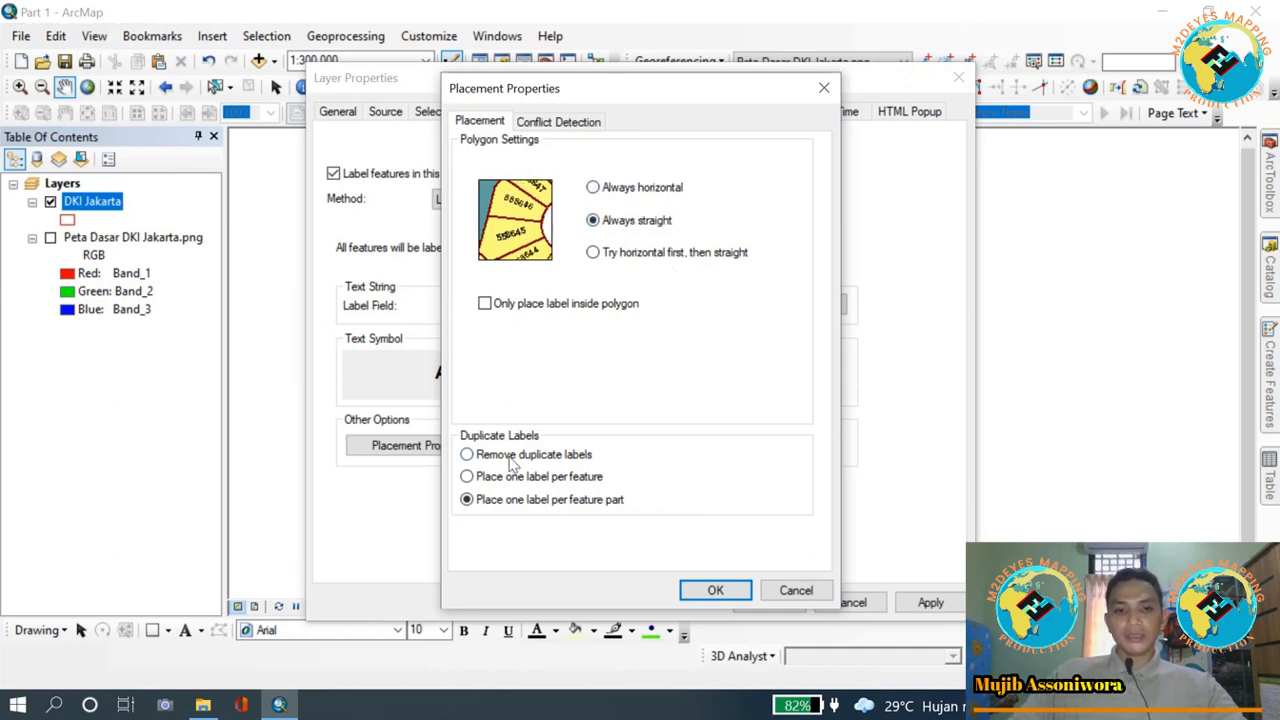
left_click(467, 455)
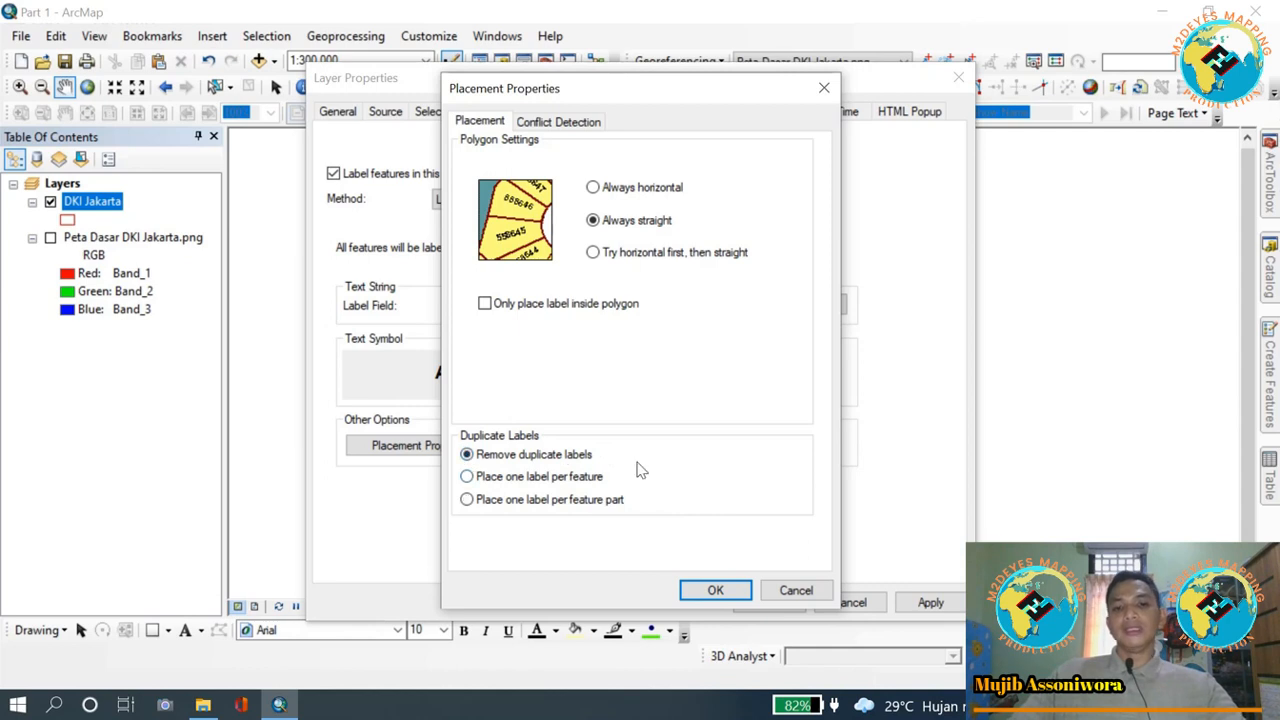
left_click(718, 590)
left_click(762, 602)
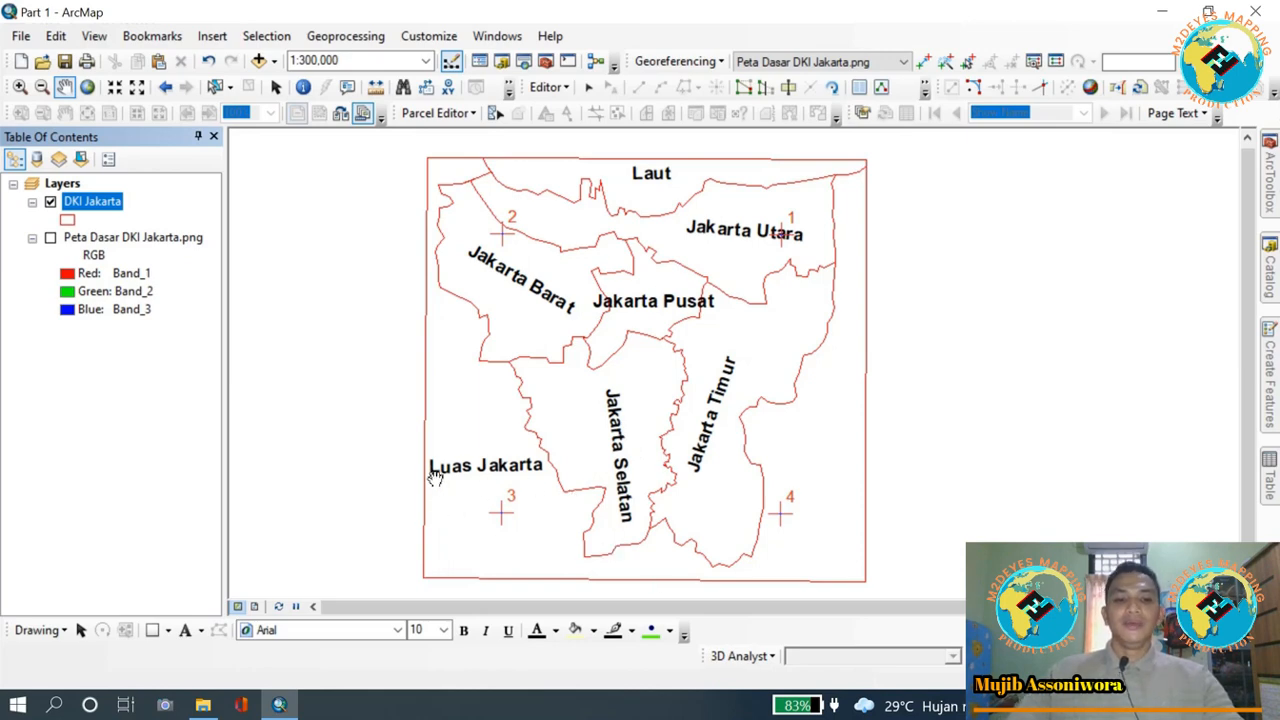
- Reopen the DKI Jakarta attribute table and correct the Ket value of record FID 1 to Luar Jakarta
right_click(112, 204)
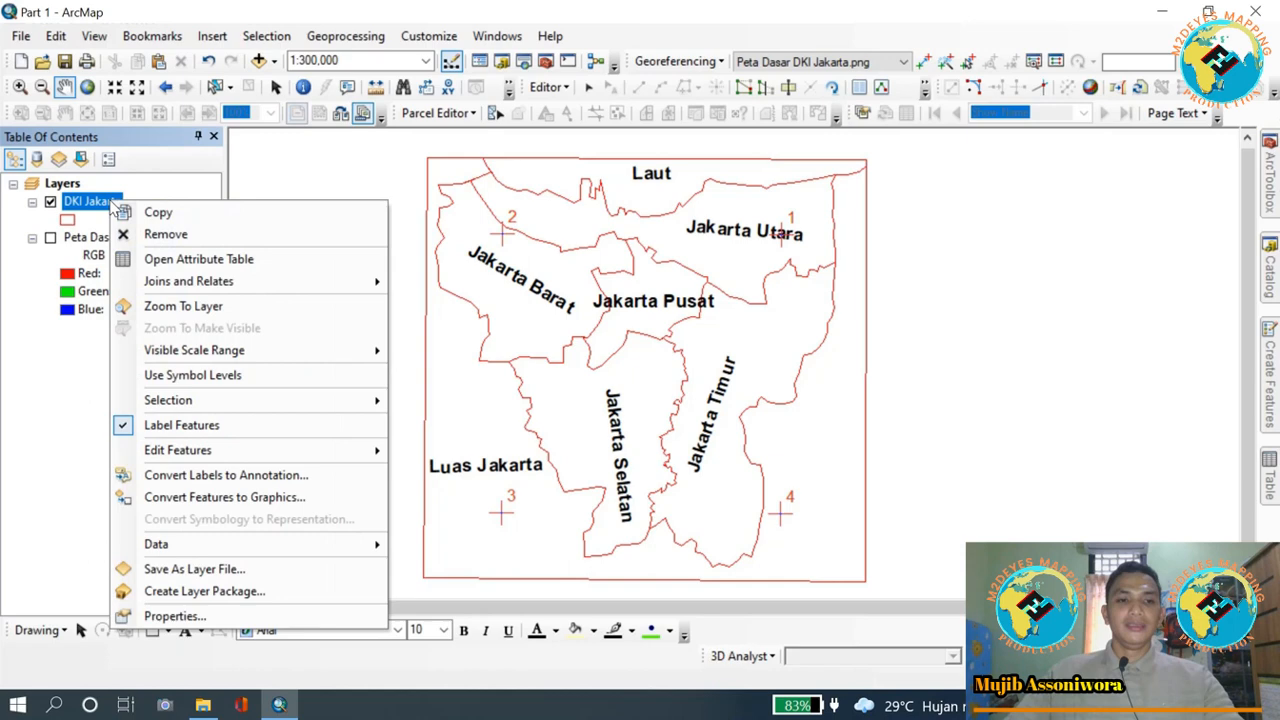
left_click(160, 256)
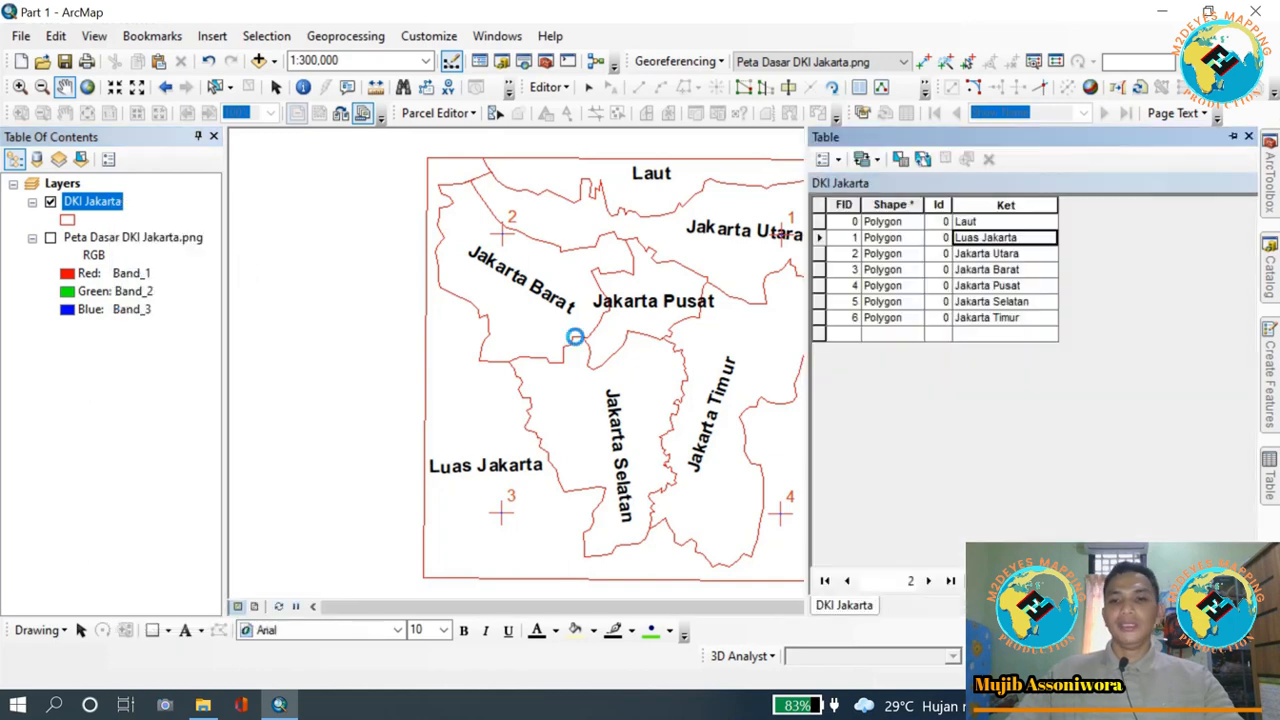
left_click(981, 237)
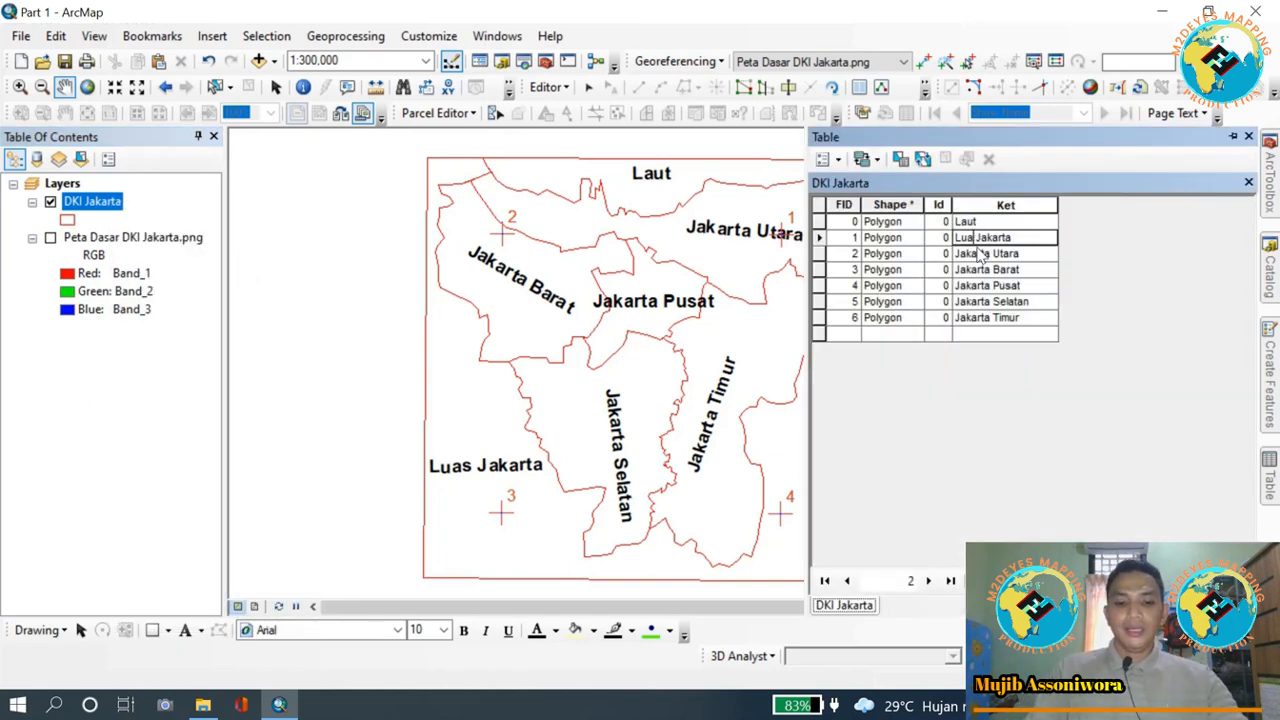
left_click(975, 301)
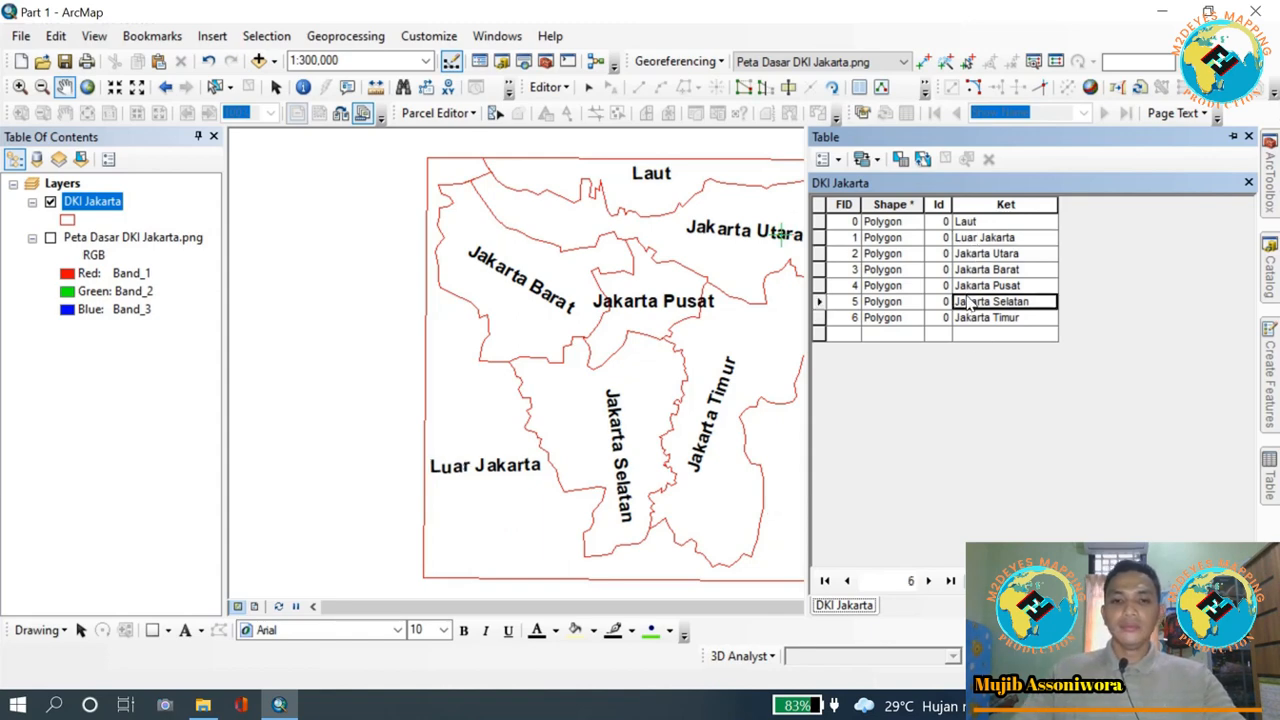
- Collapse the DKI Jakarta attribute table out of the way and centre the labelled map in the view
left_click(1234, 137)
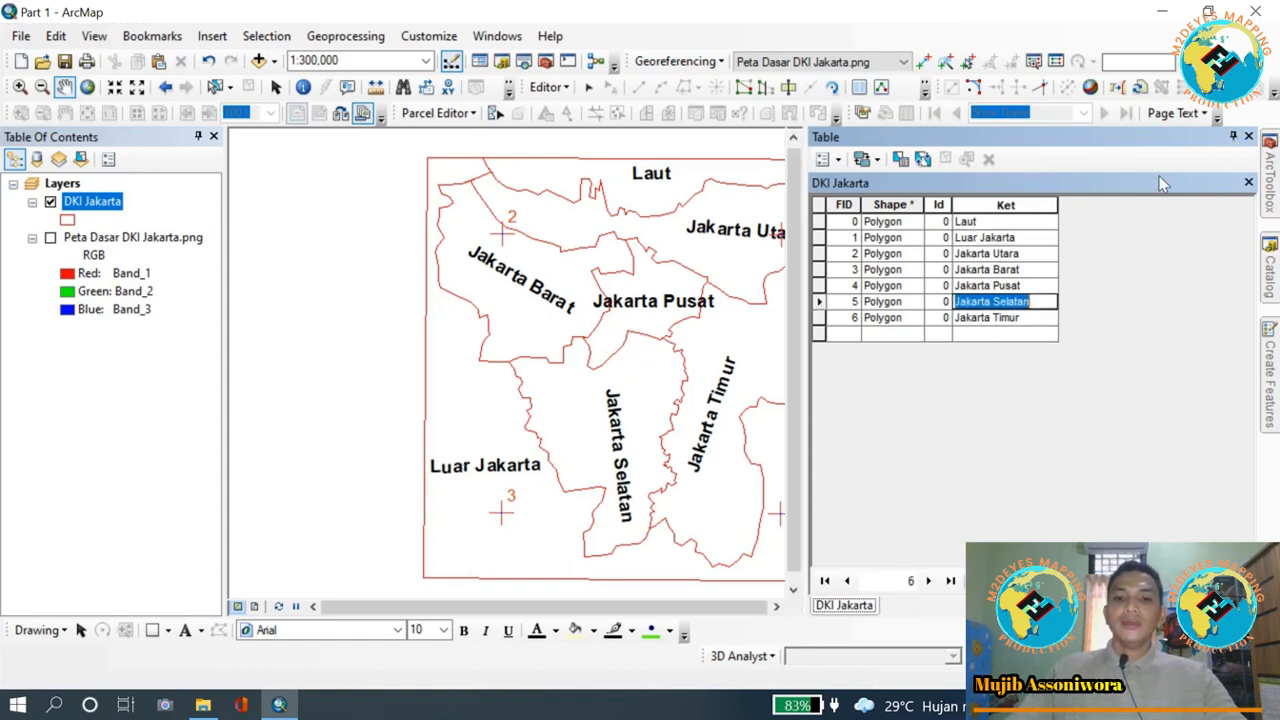
left_click(1234, 137)
left_click_drag(597, 381, 630, 384)
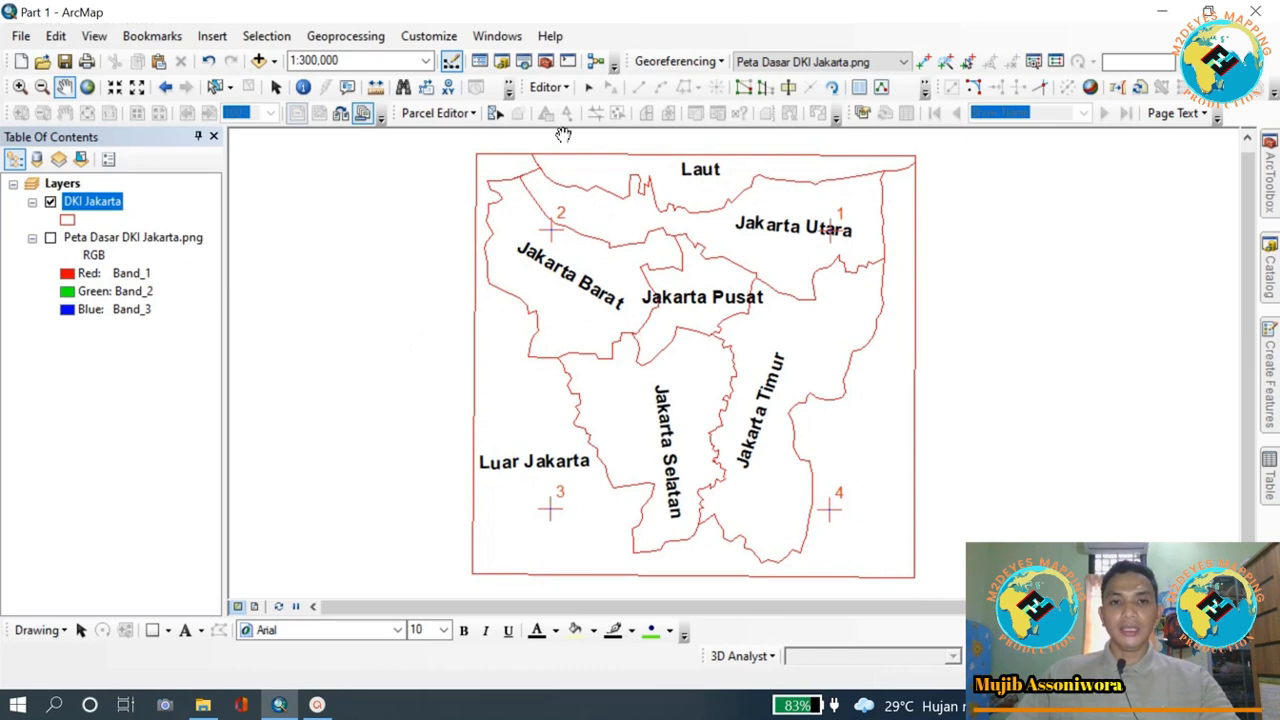
- Save the edits to the DKI Jakarta layer and stop the editing session
left_click(563, 88)
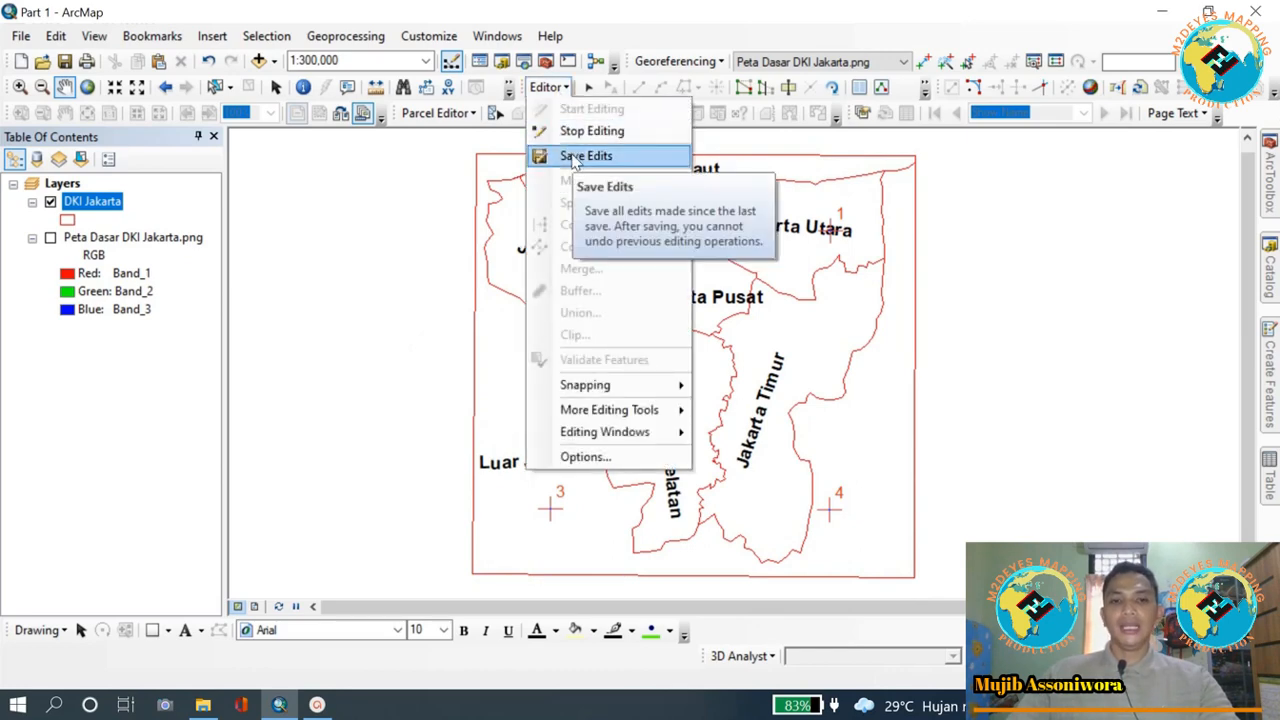
left_click(580, 156)
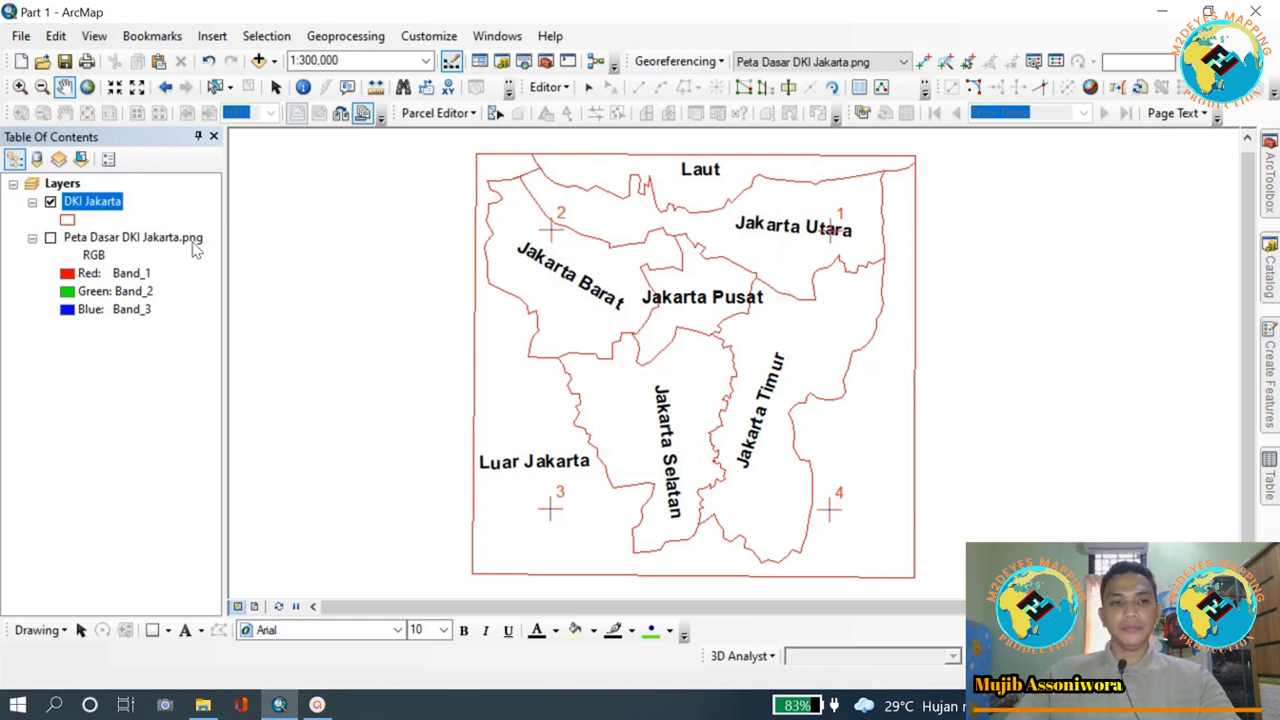
left_click(548, 87)
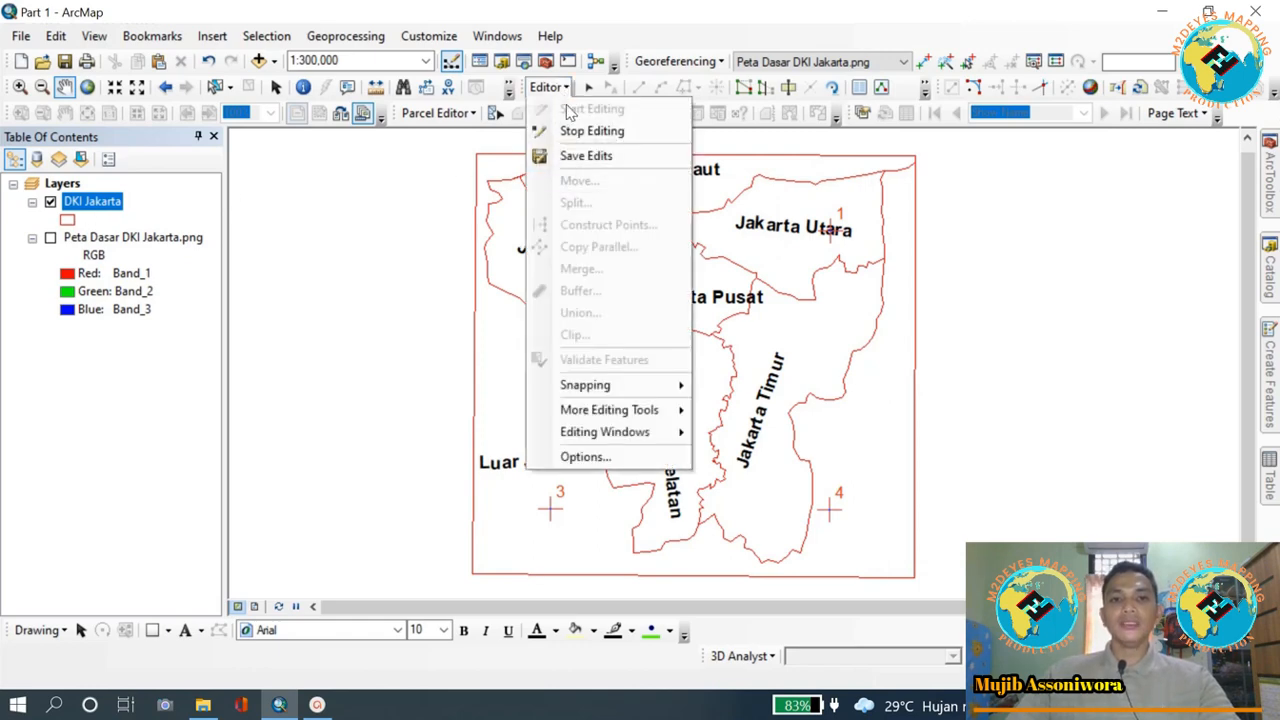
left_click(581, 132)
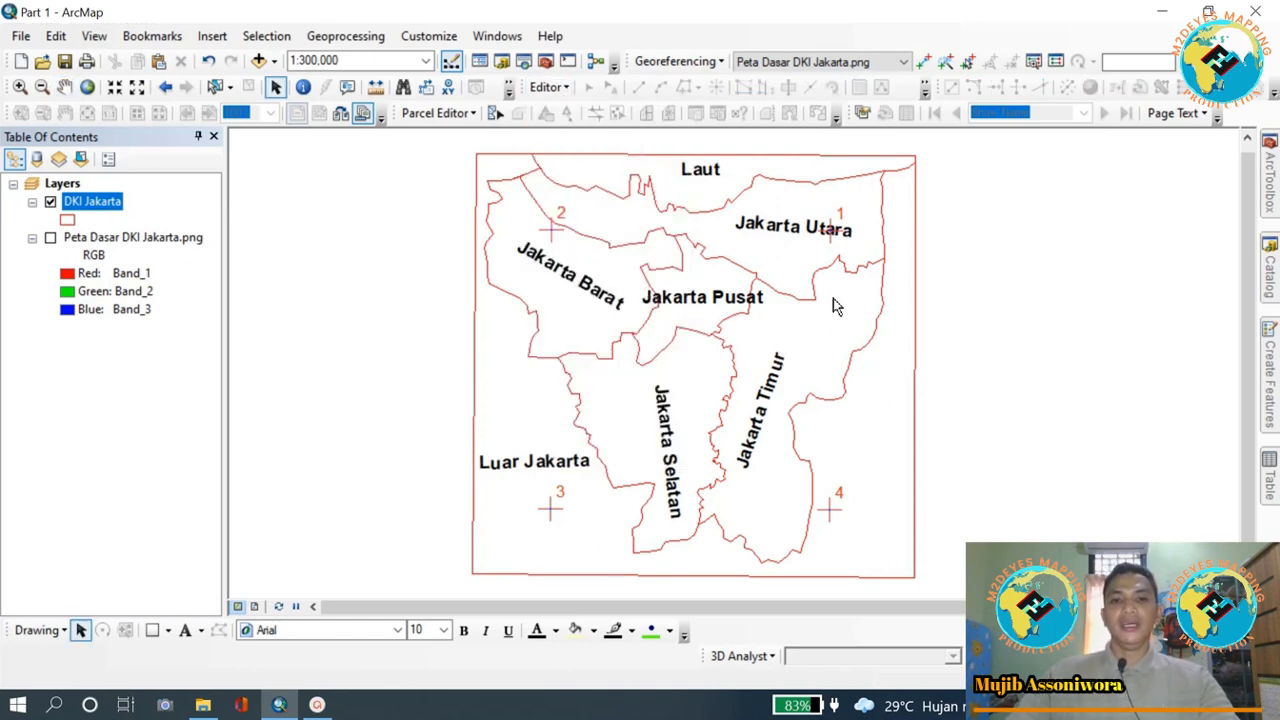
- Set the label text size of the DKI Jakarta layer to 10 and apply it to the map
right_click(93, 203)
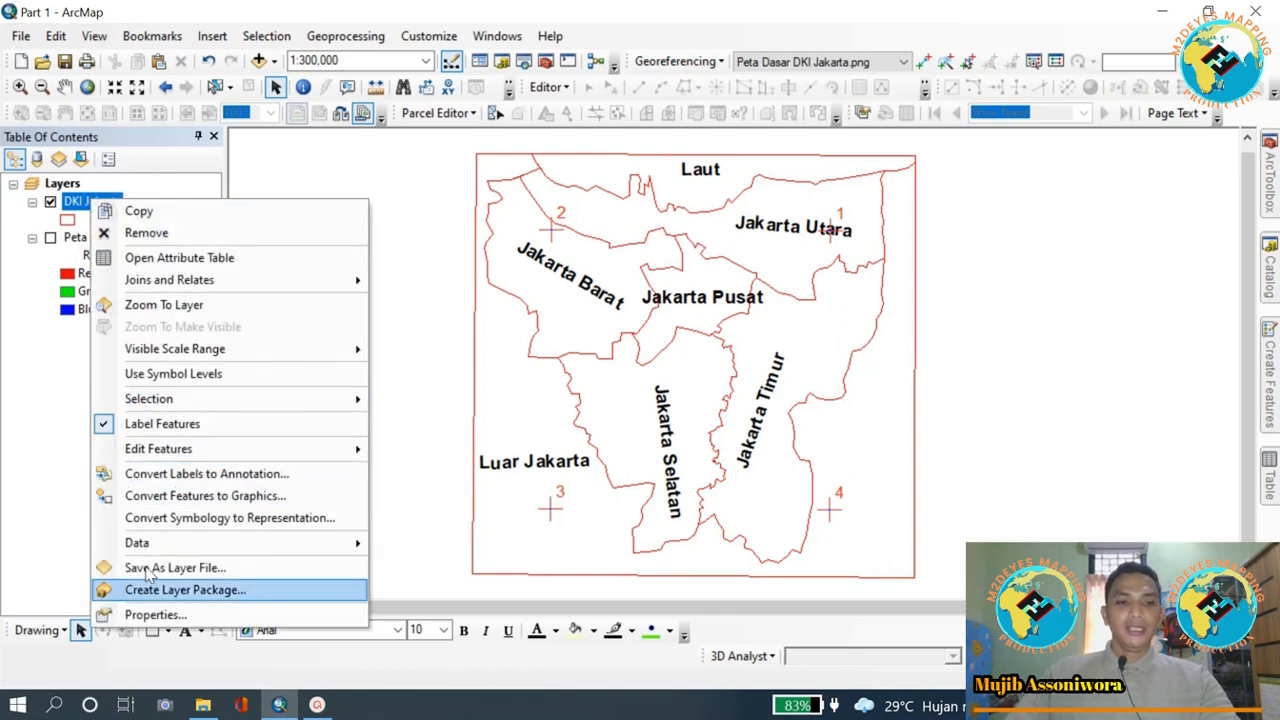
left_click(160, 616)
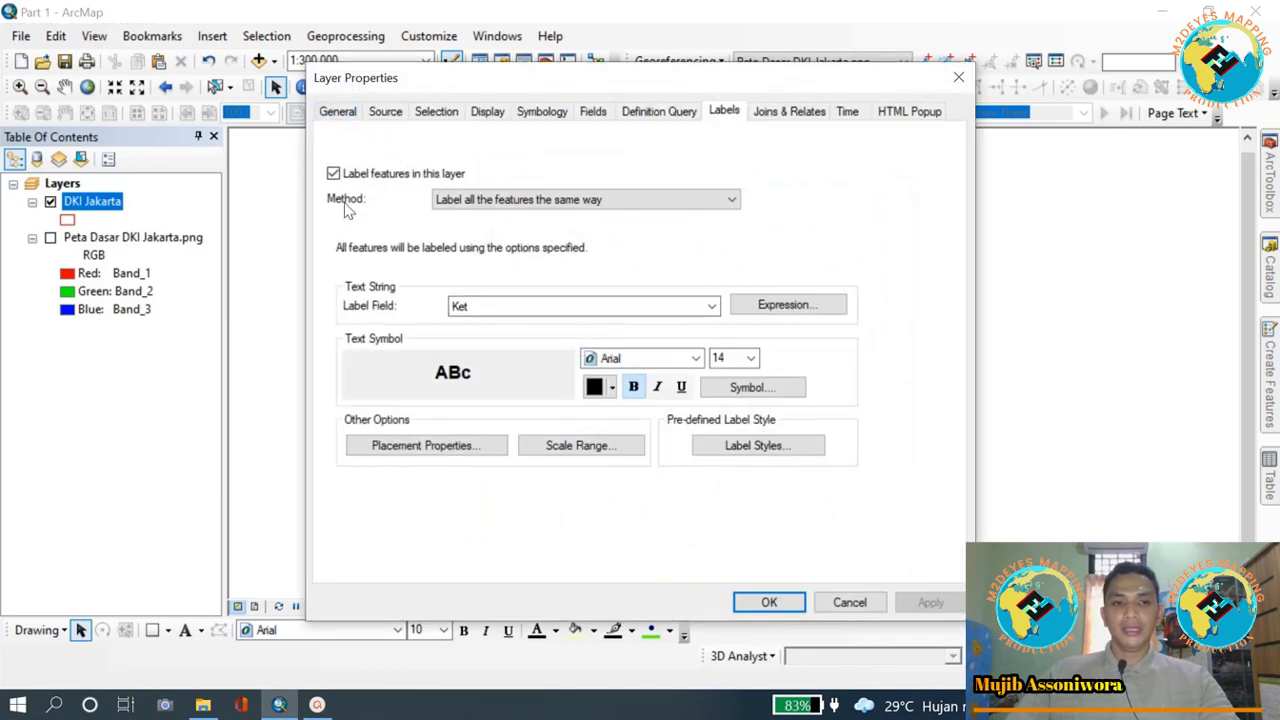
left_click(750, 358)
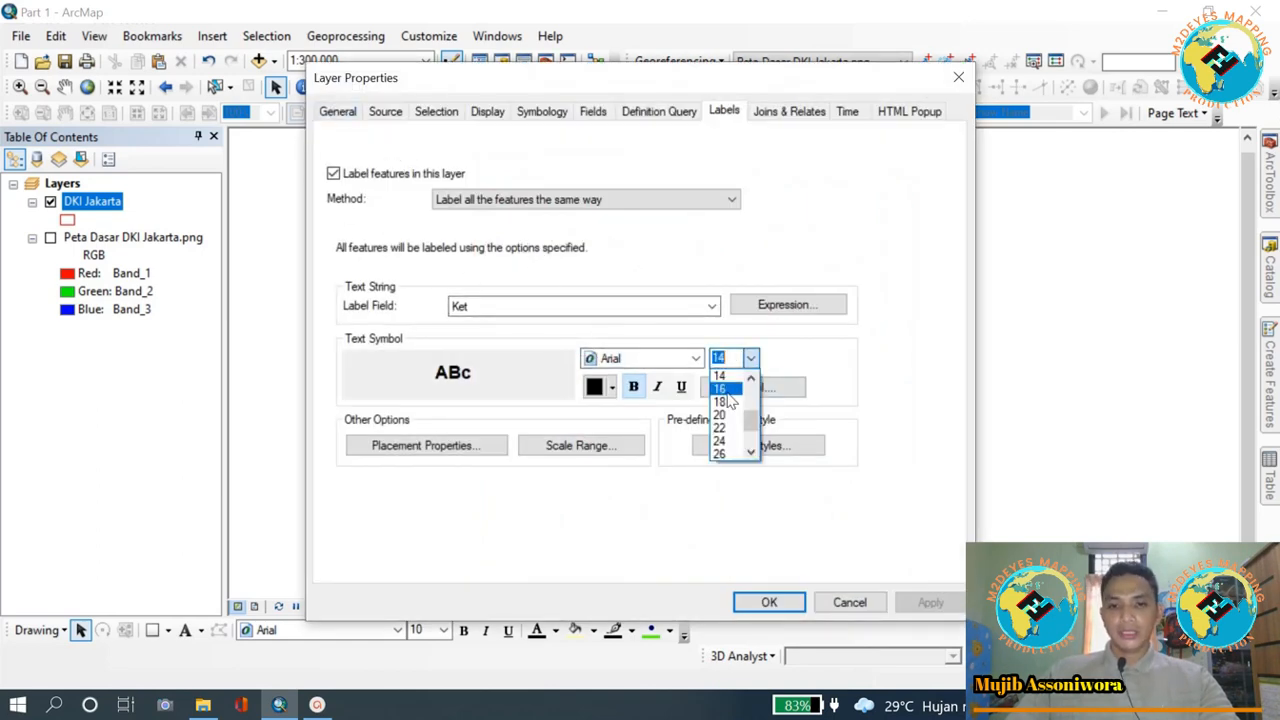
left_click(720, 388)
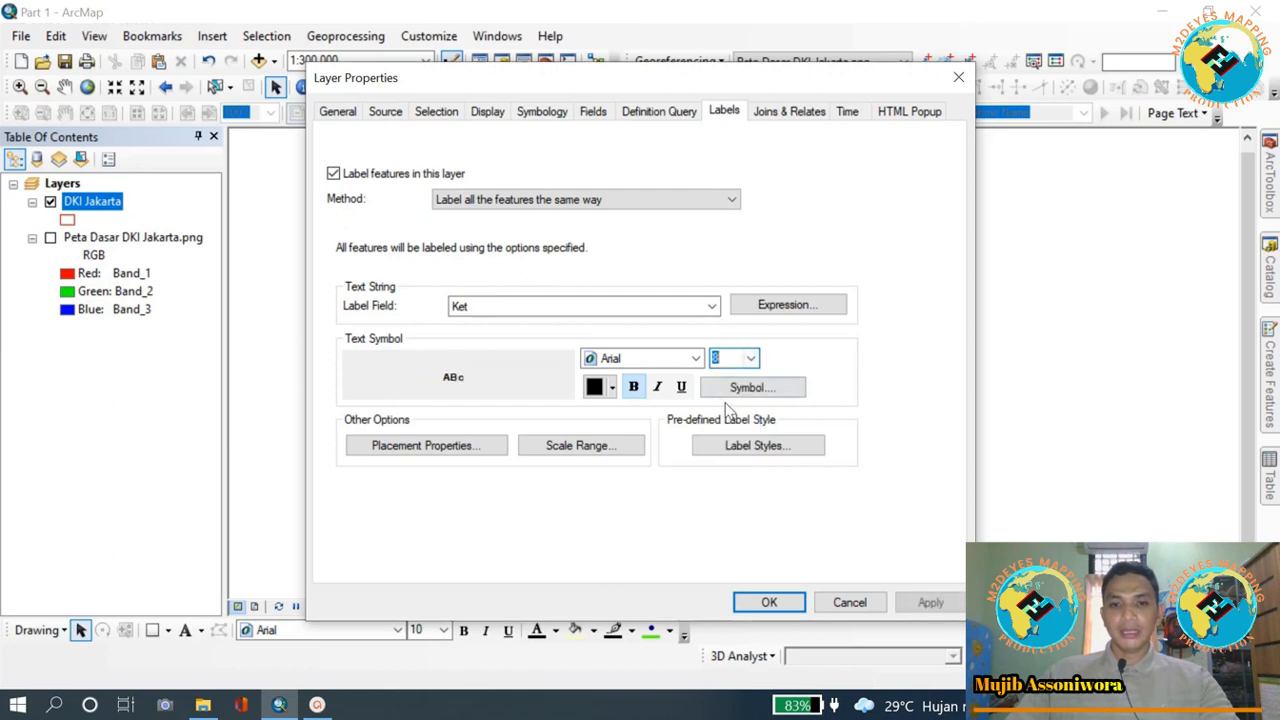
left_click(752, 361)
left_click(735, 400)
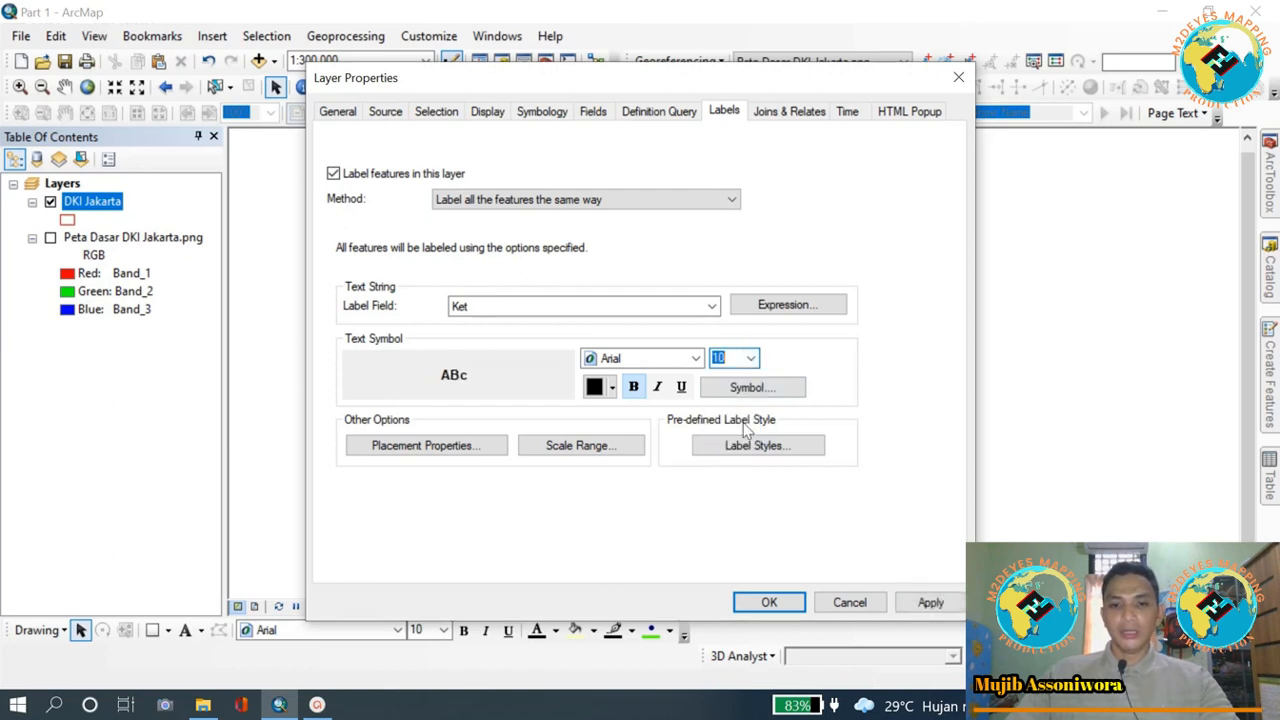
left_click(767, 602)
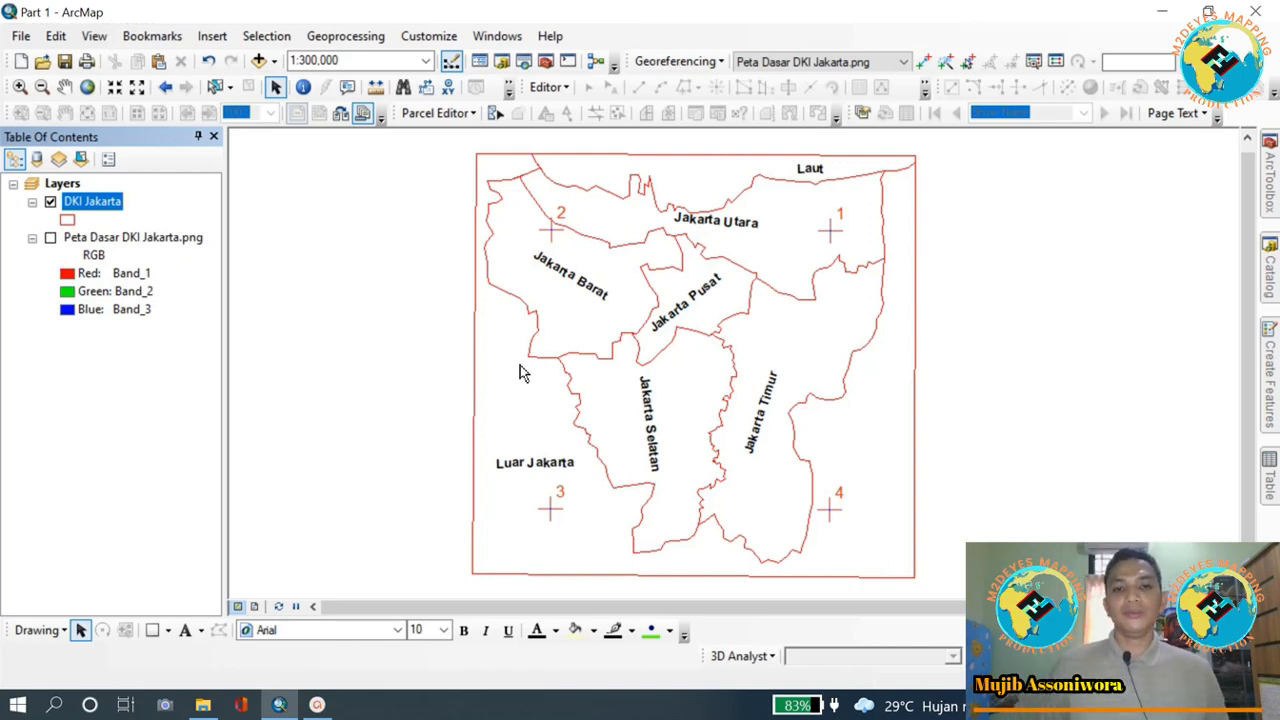
- Show the Peta Dasar DKI Jakarta.png base map again beneath the labelled polygons
left_click(50, 238)
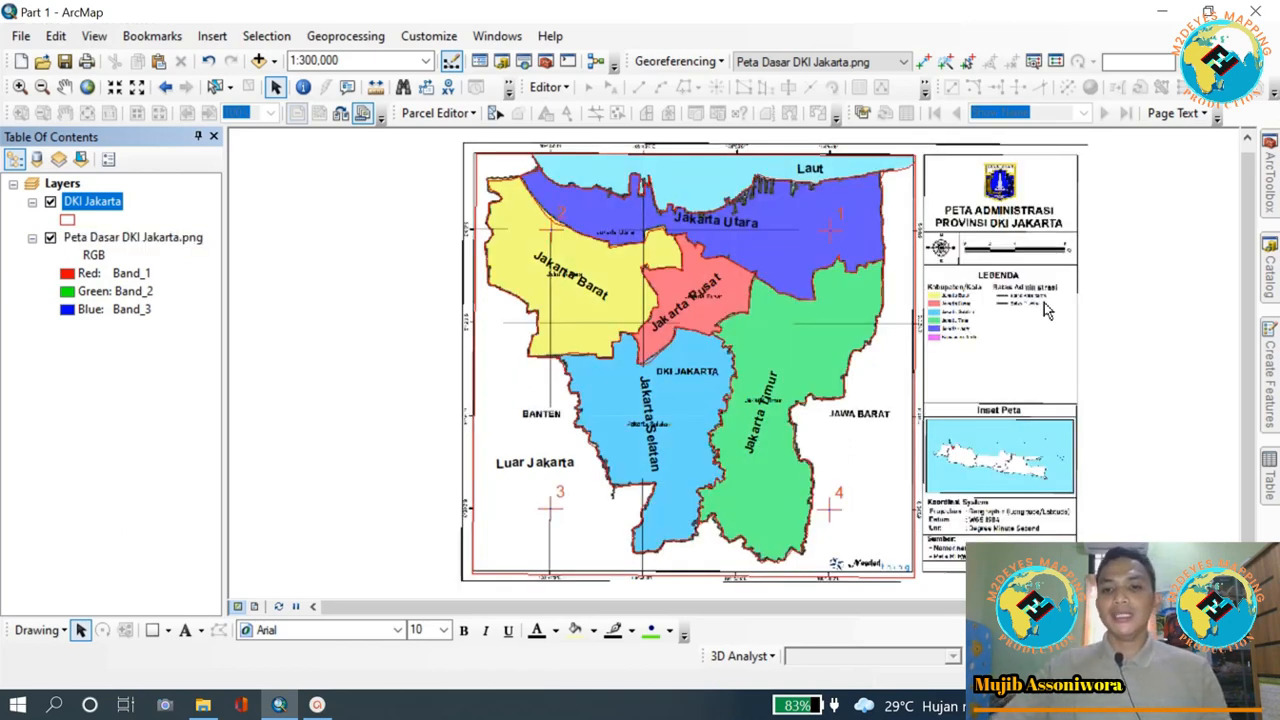
left_click(50, 238)
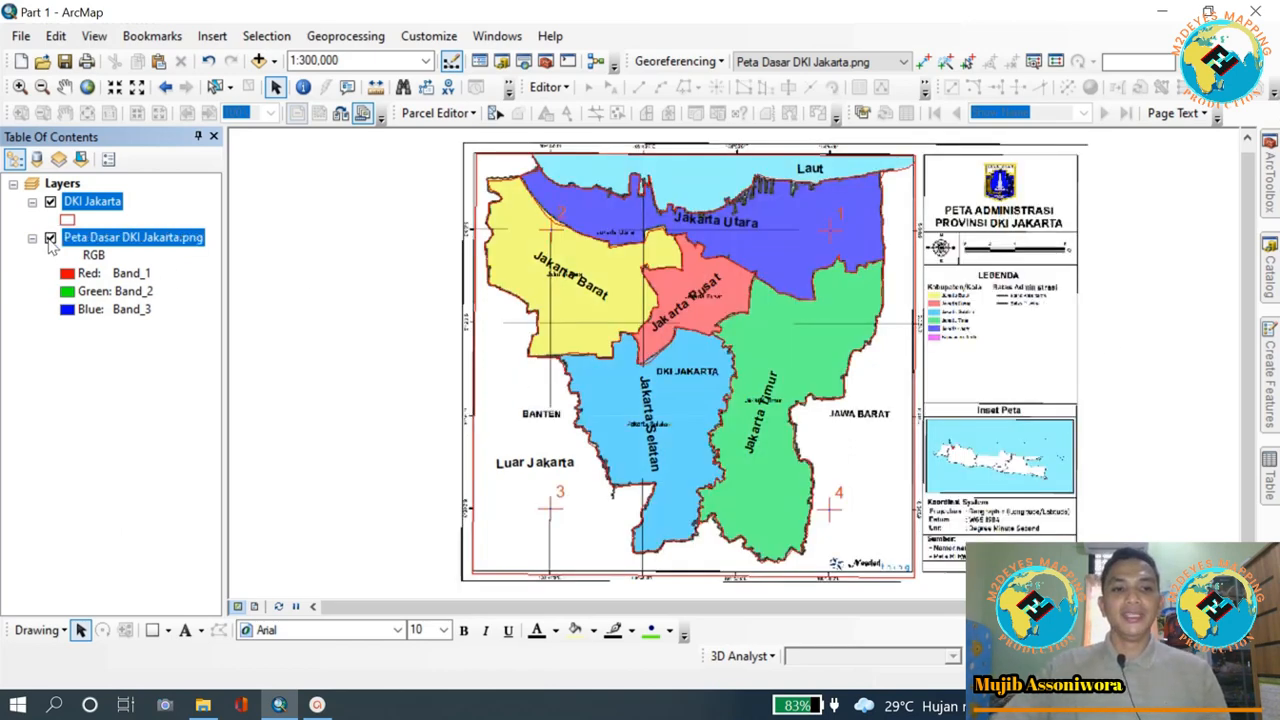